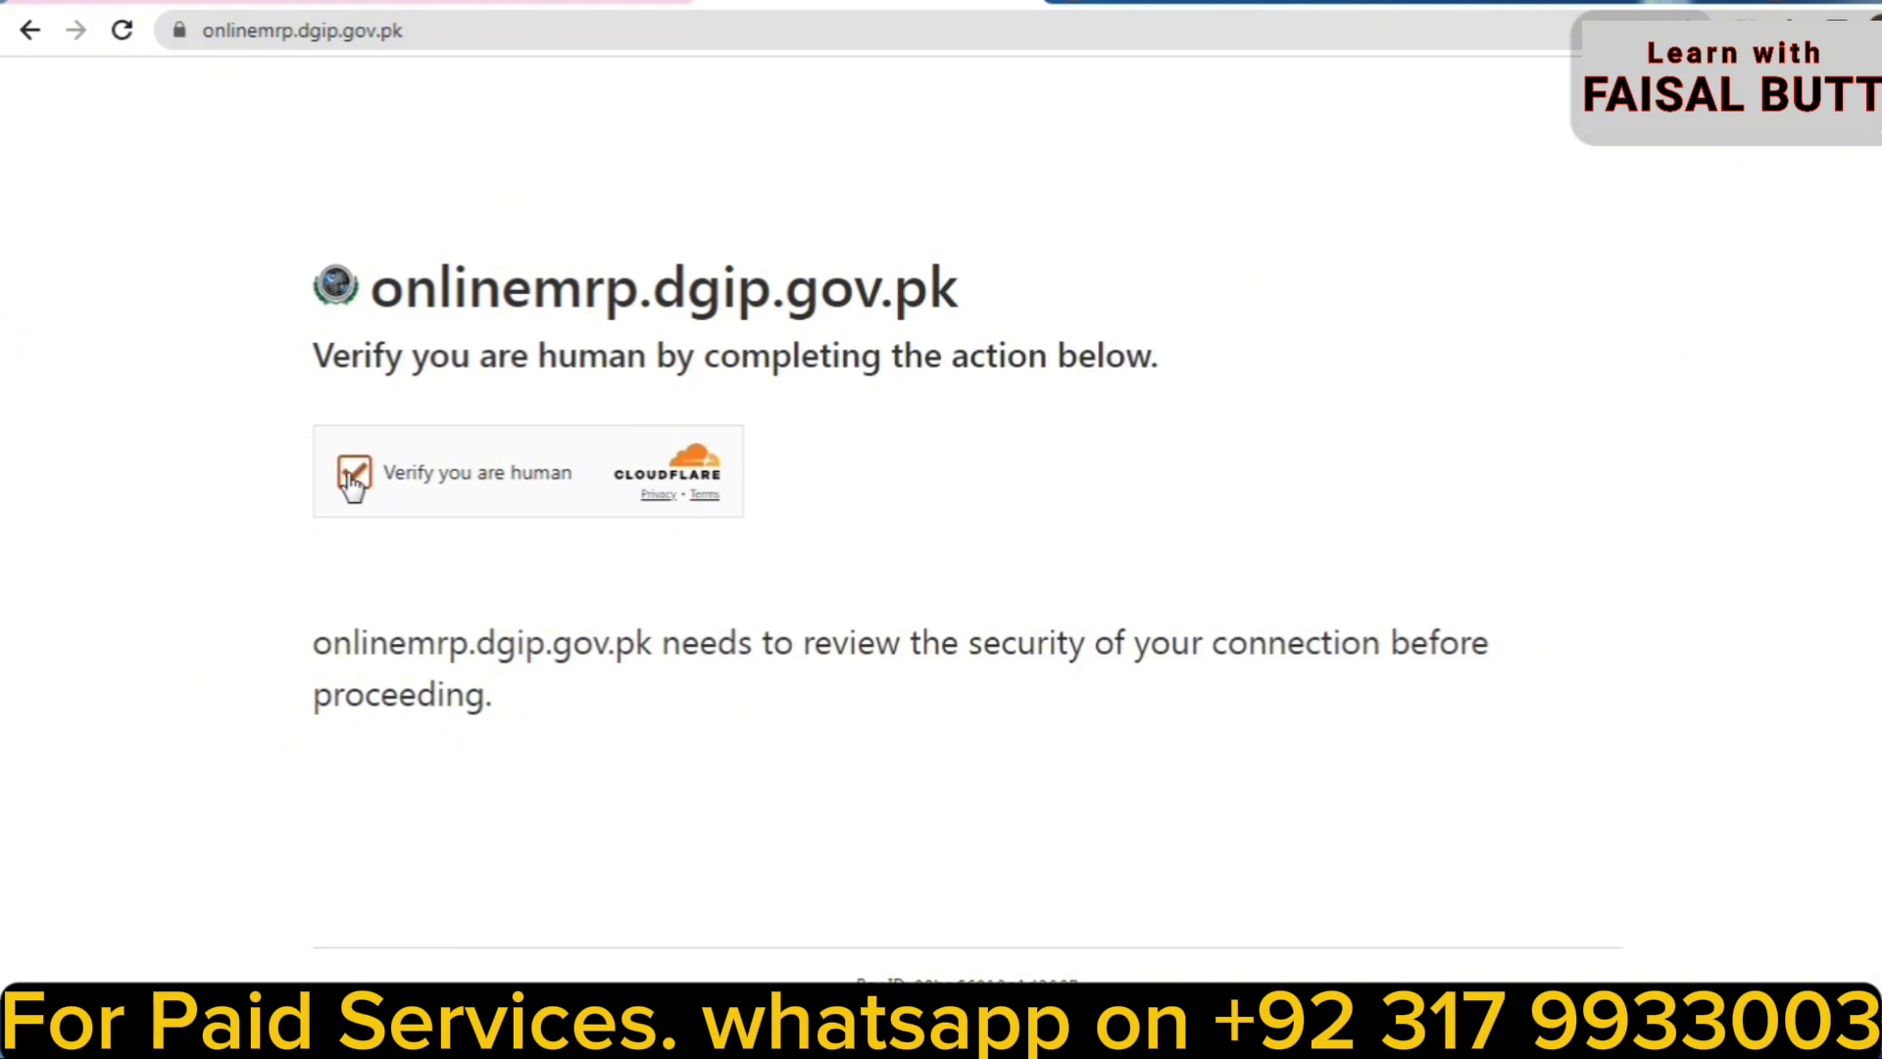
# Step: Pass the human verification and the identity-theft notice, and get started with the online passport service
pyautogui.click(354, 474)
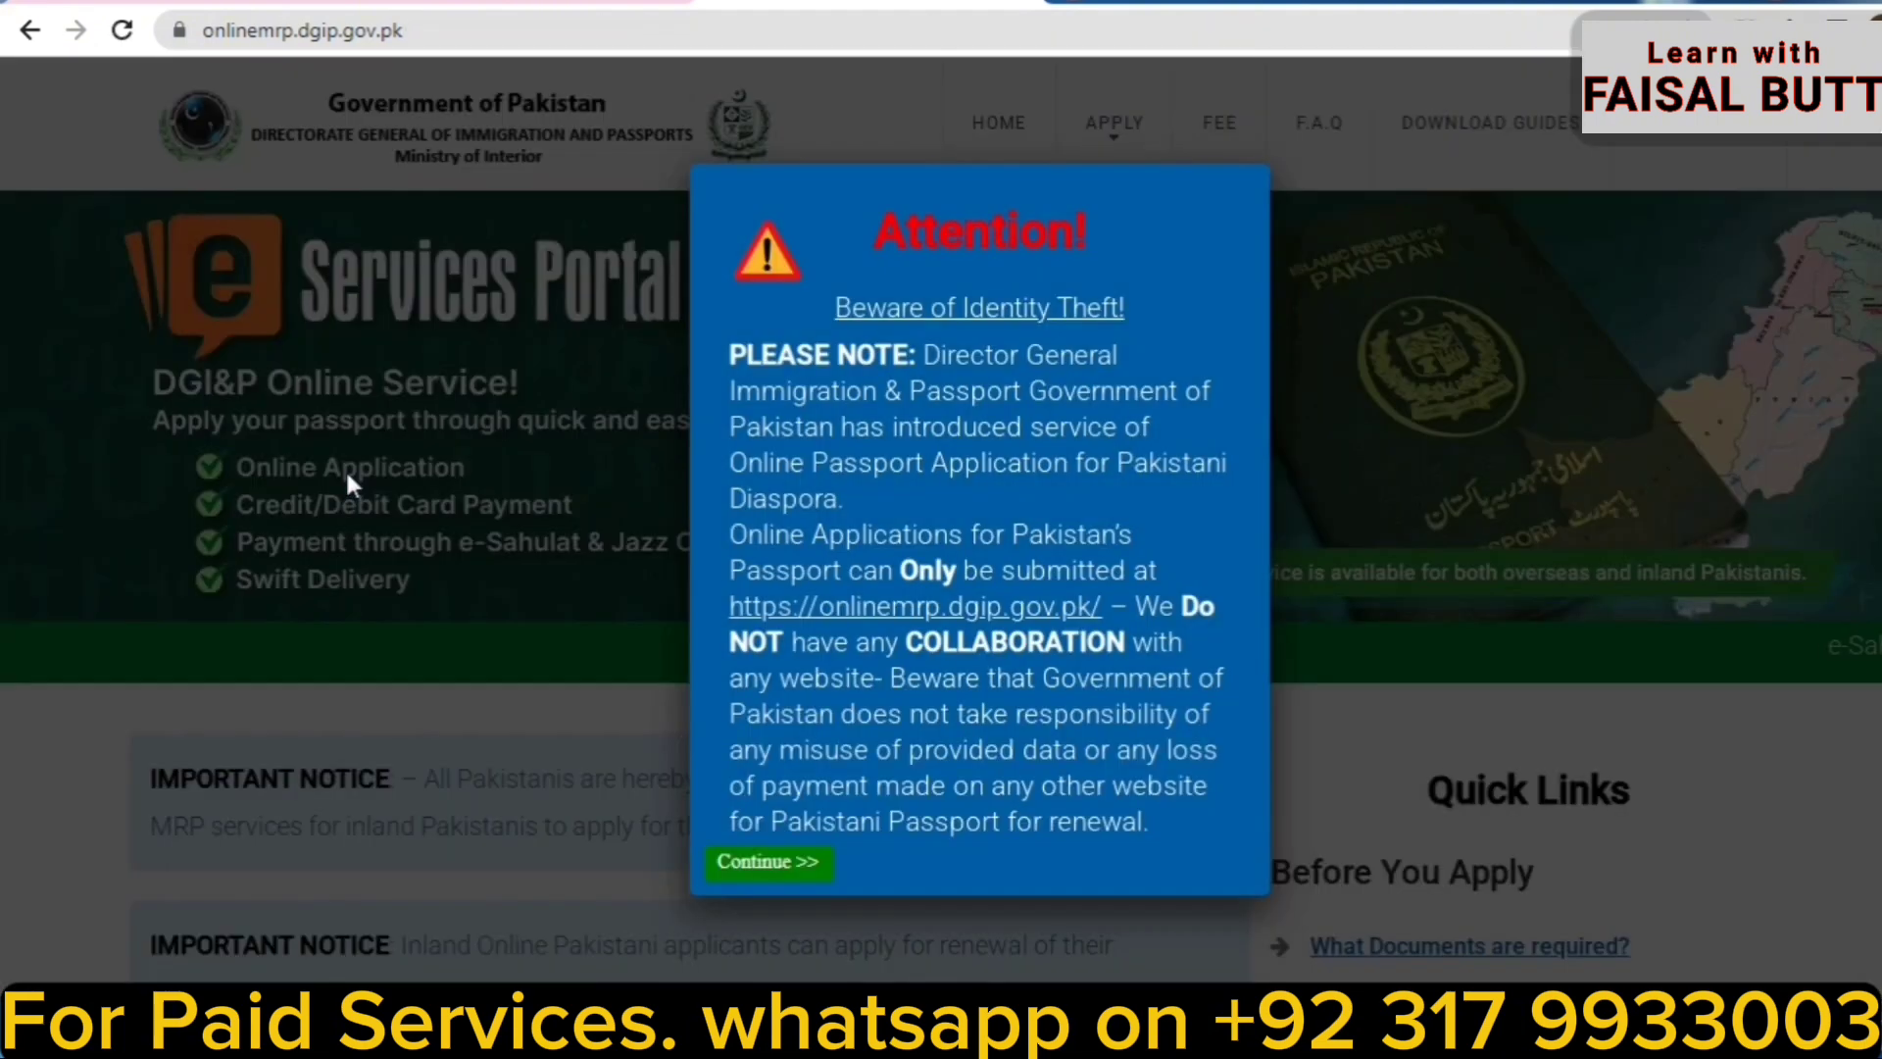
pyautogui.click(761, 863)
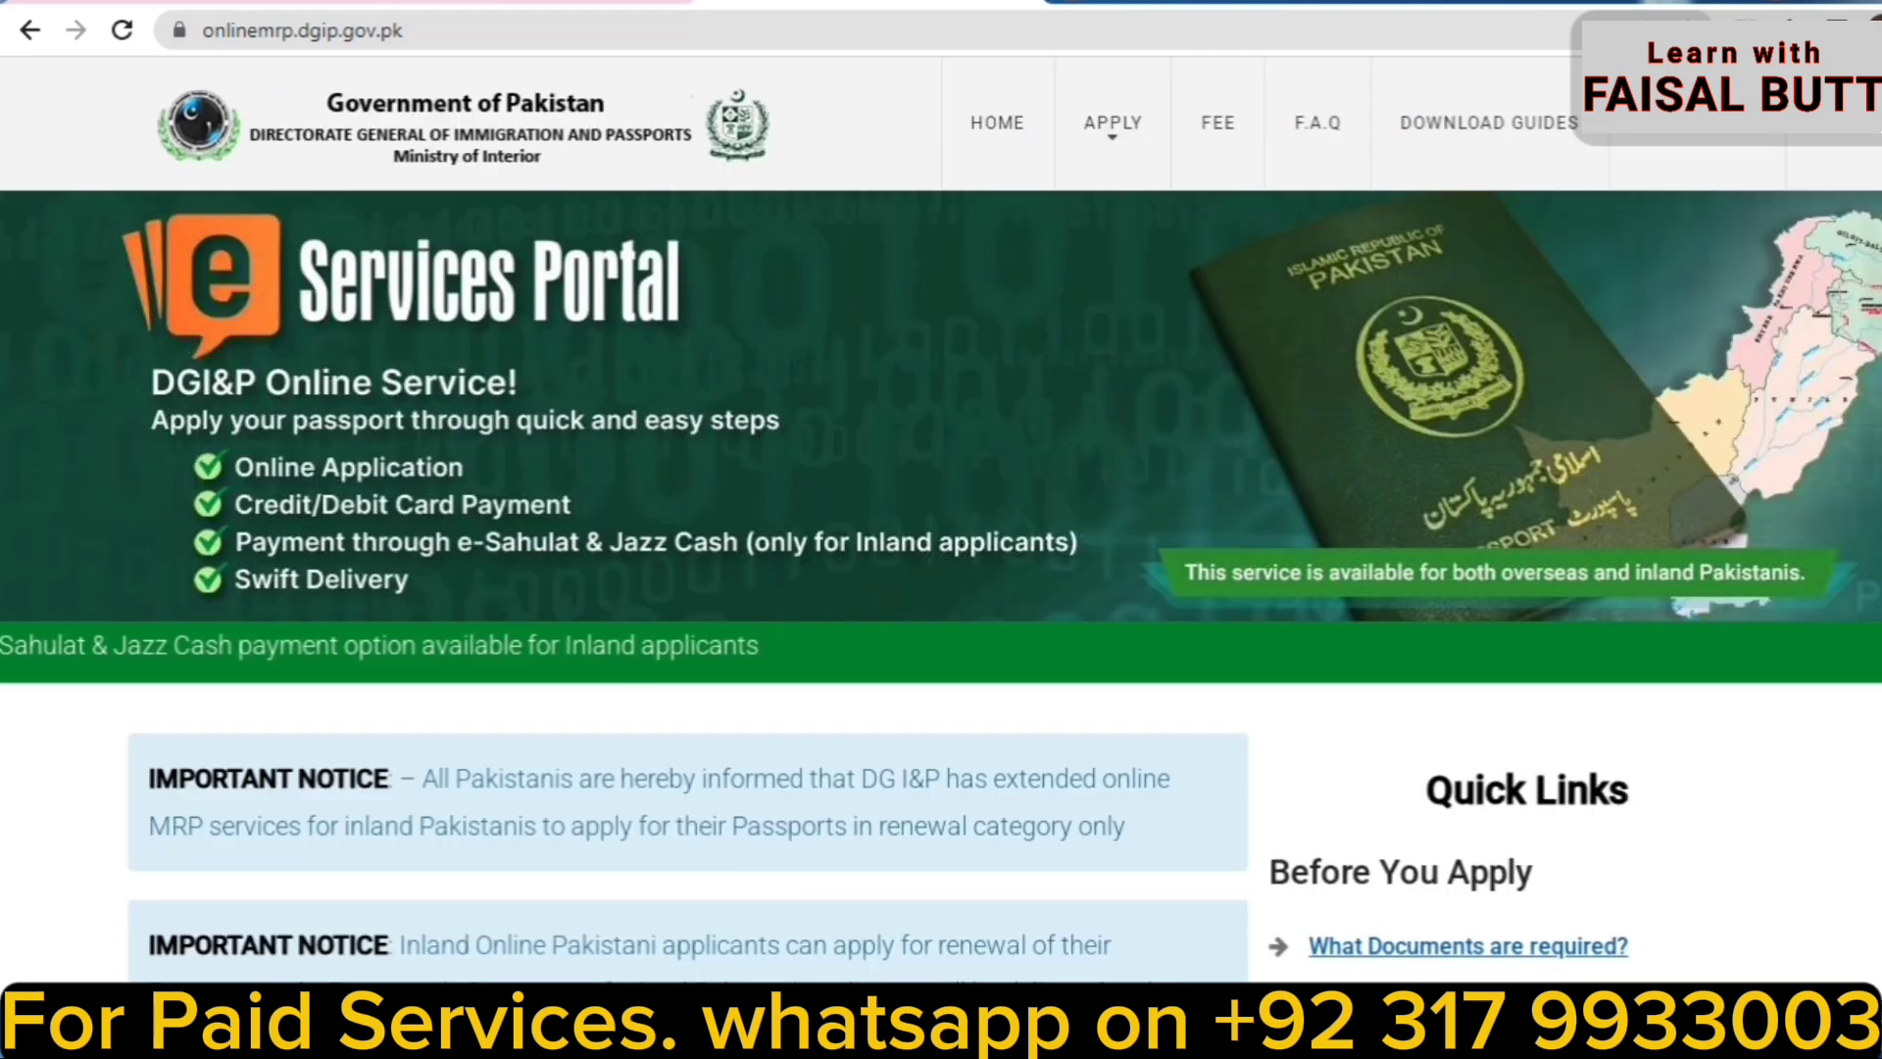
pyautogui.scroll(-9, 1604, 532)
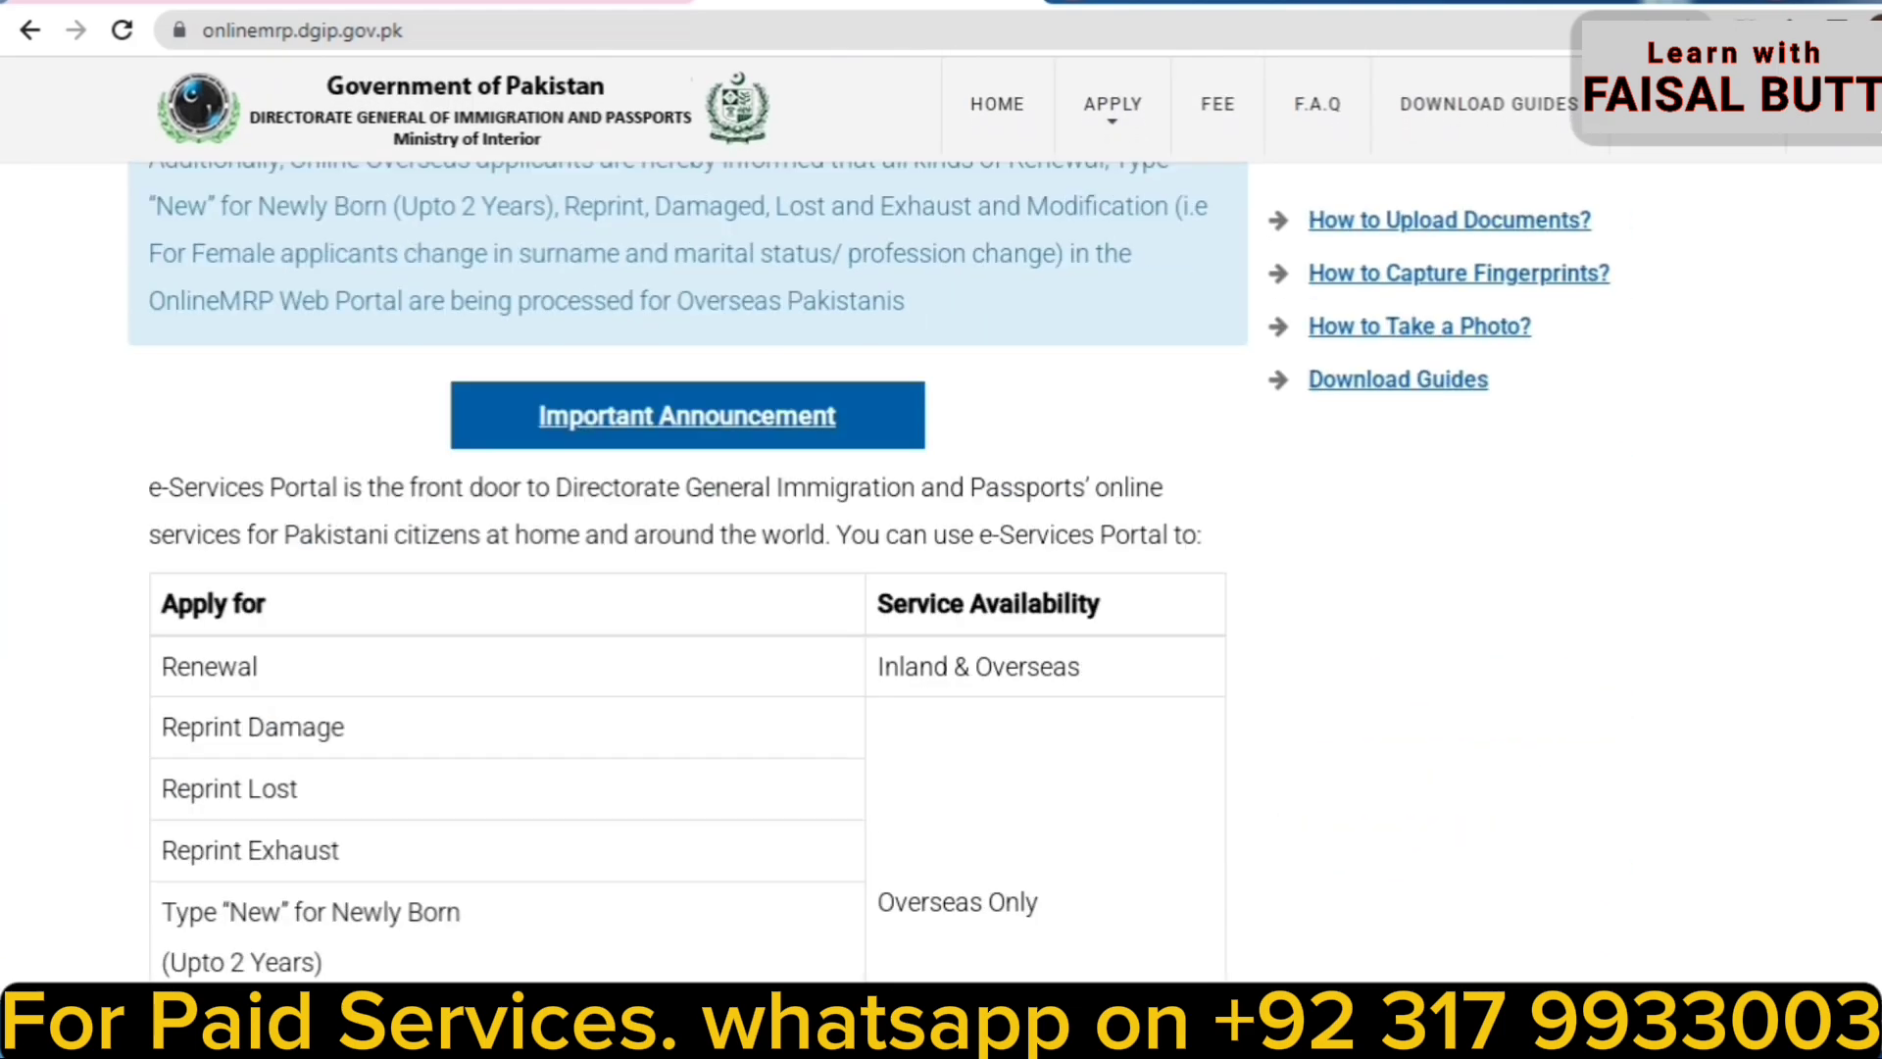
pyautogui.scroll(-5, 1124, 500)
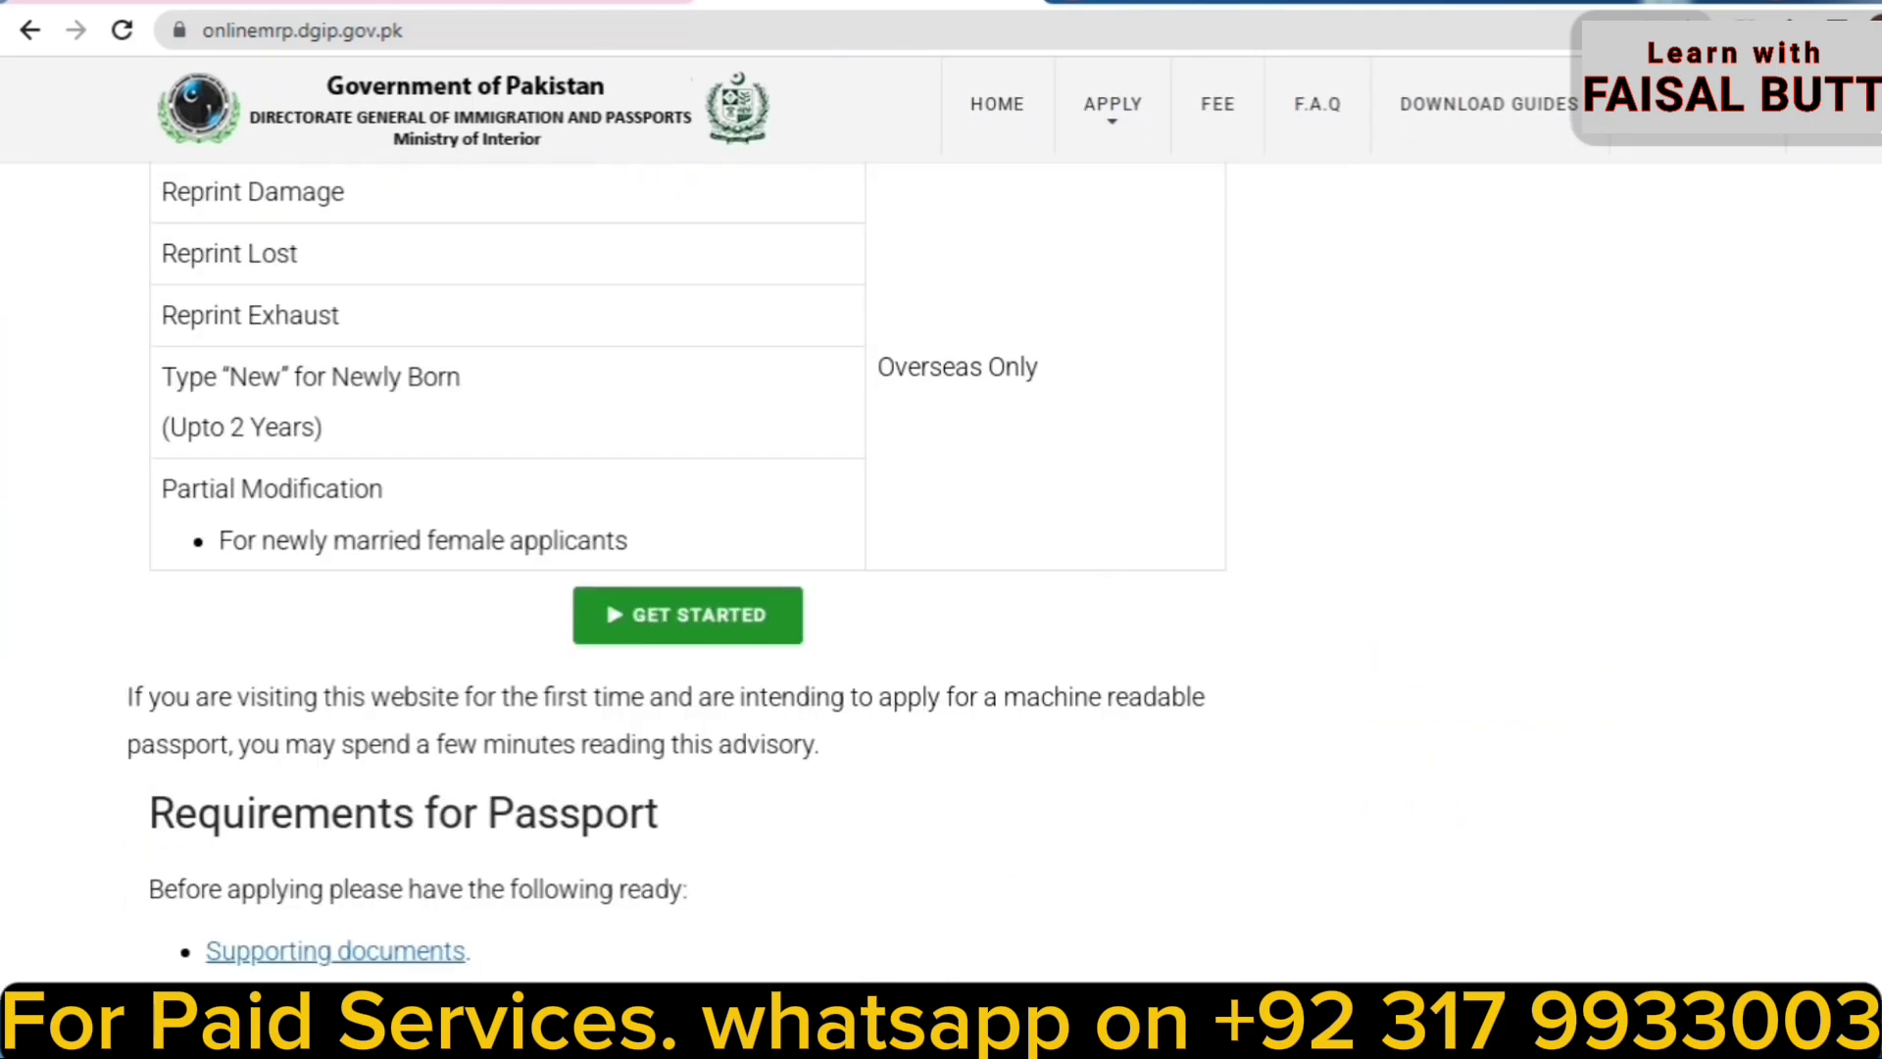
pyautogui.click(704, 618)
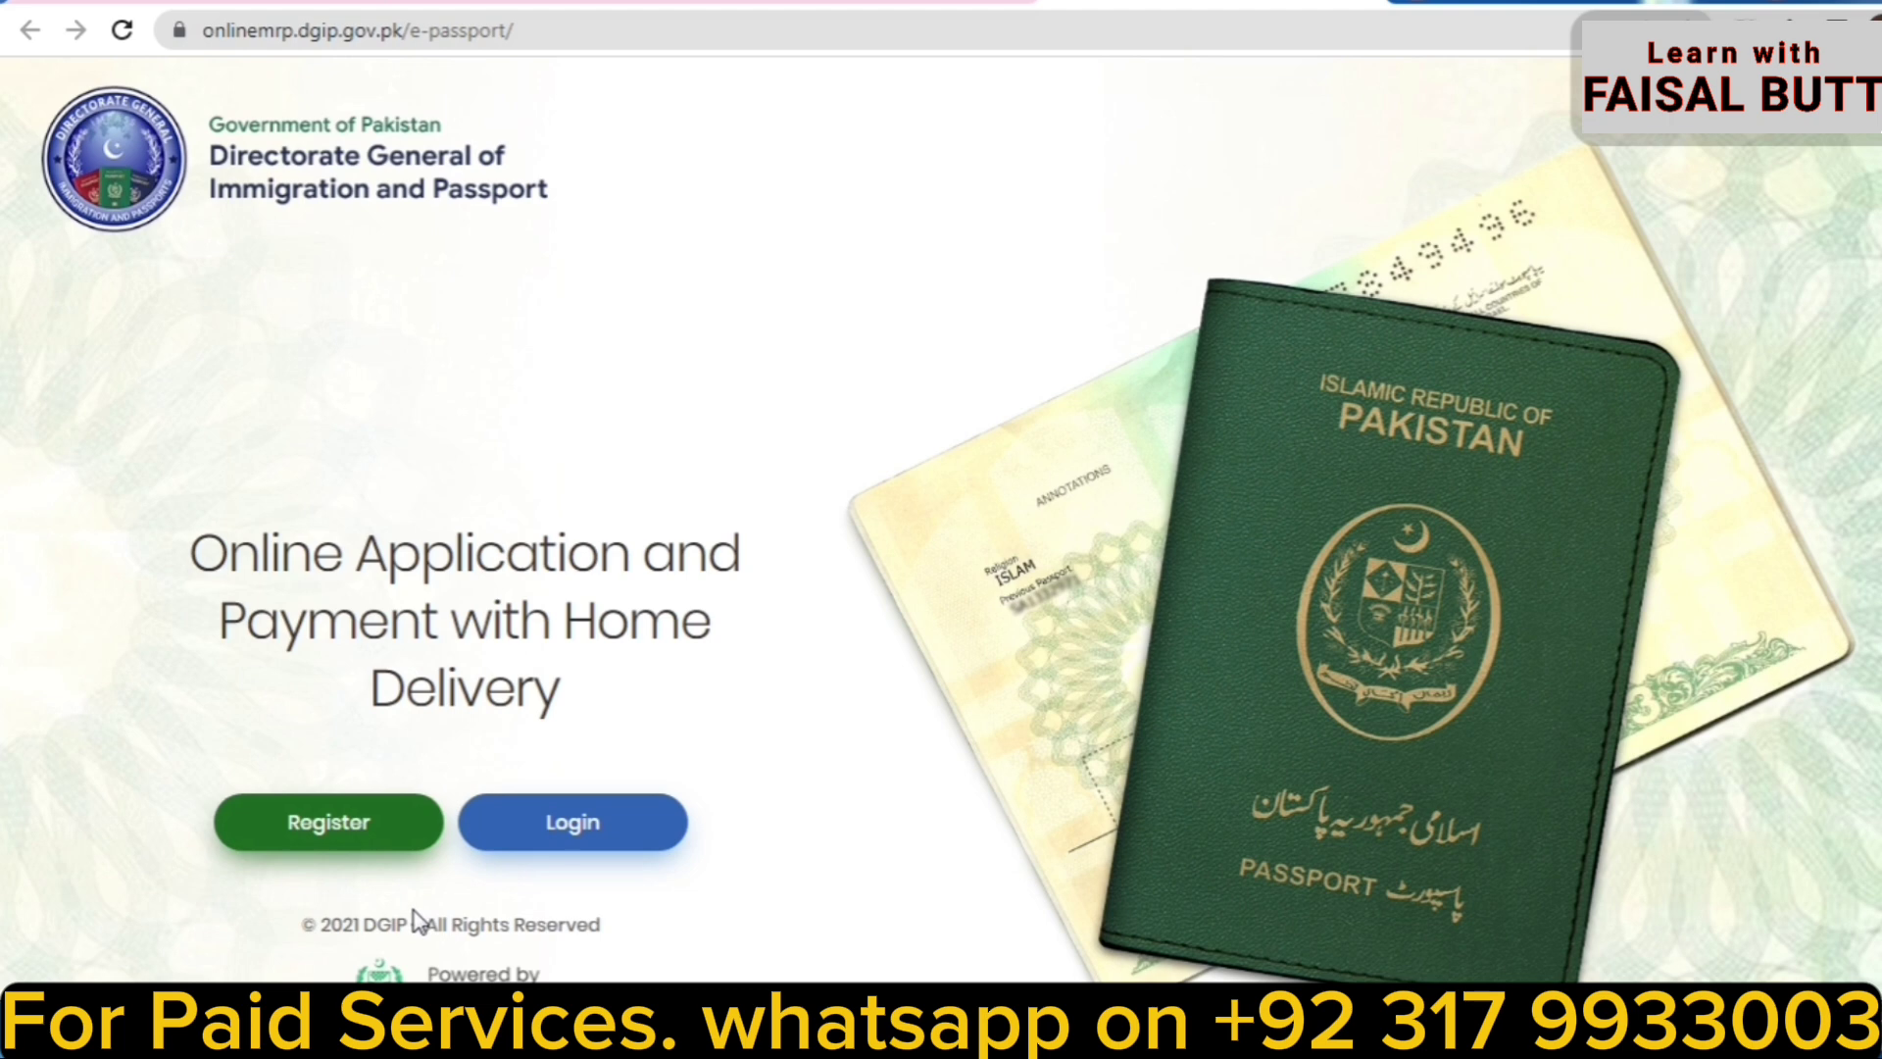
# Step: Review the fields required on the new account registration form and return to the e-passport start page
pyautogui.click(360, 841)
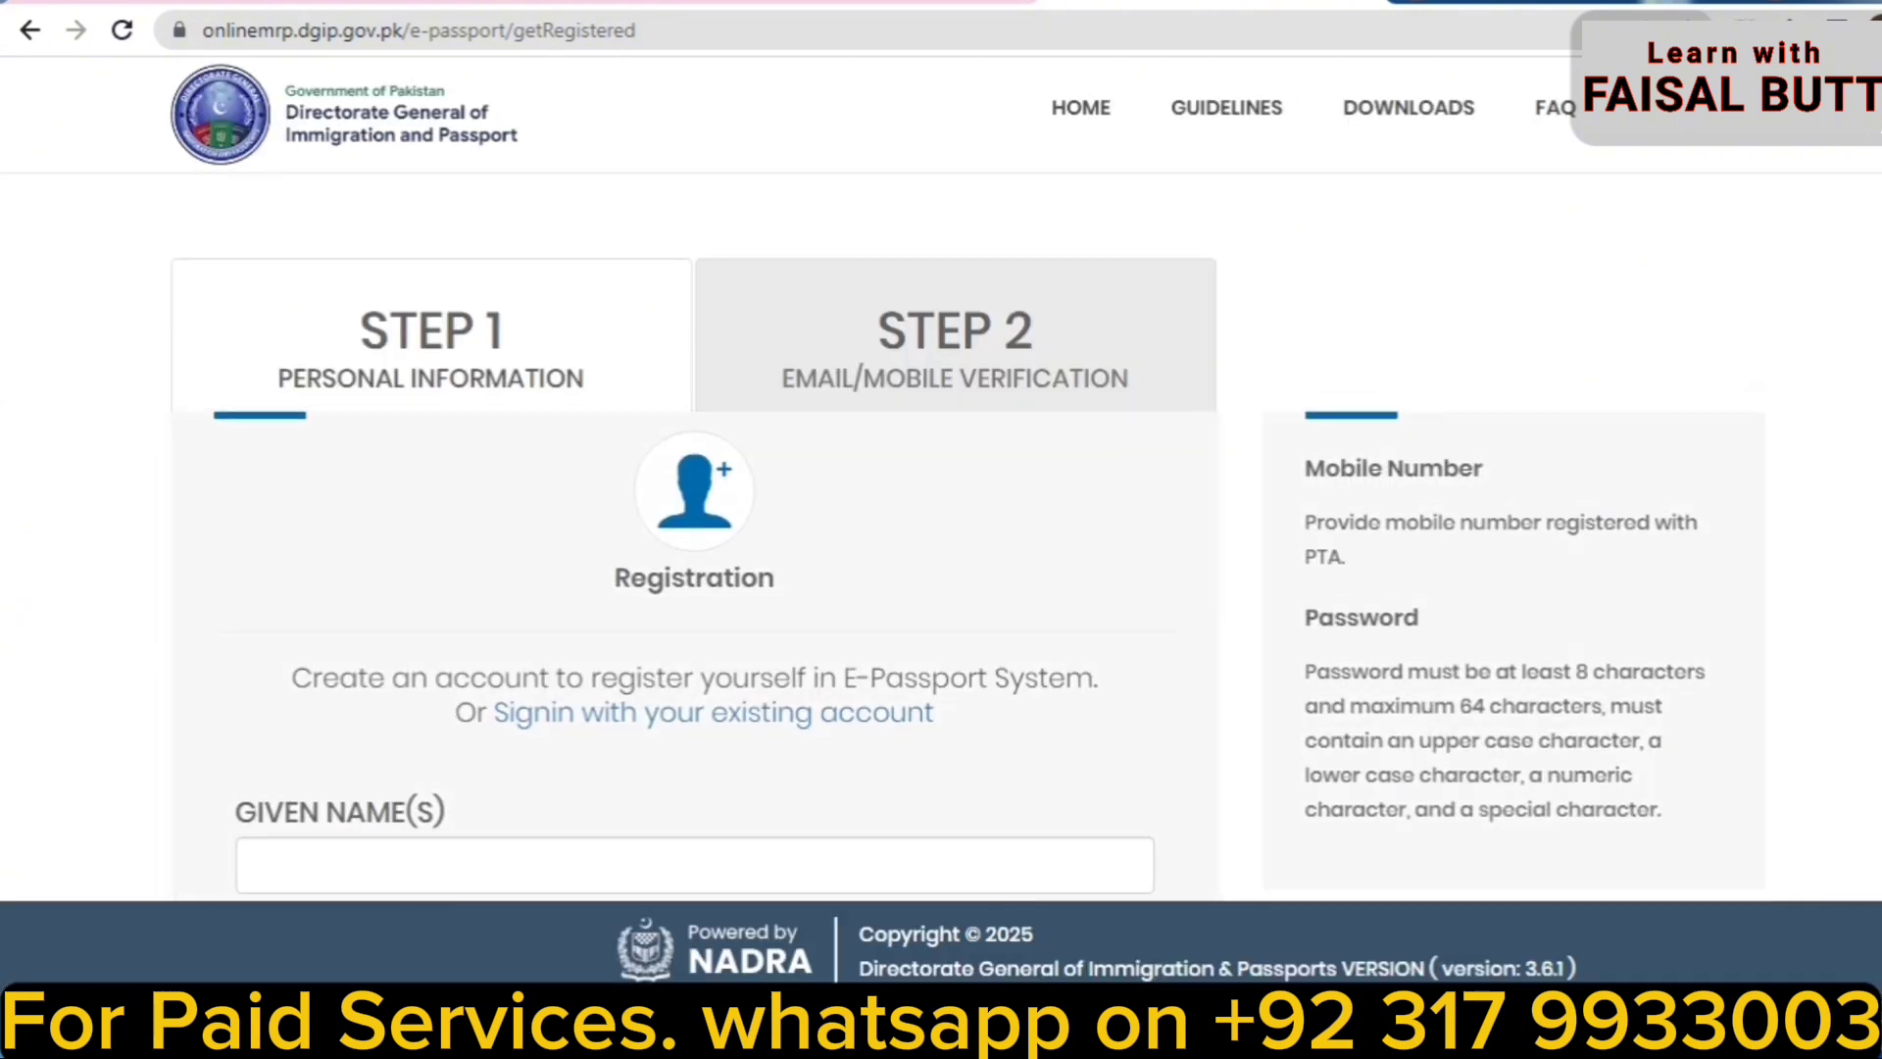
pyautogui.scroll(-6, 941, 529)
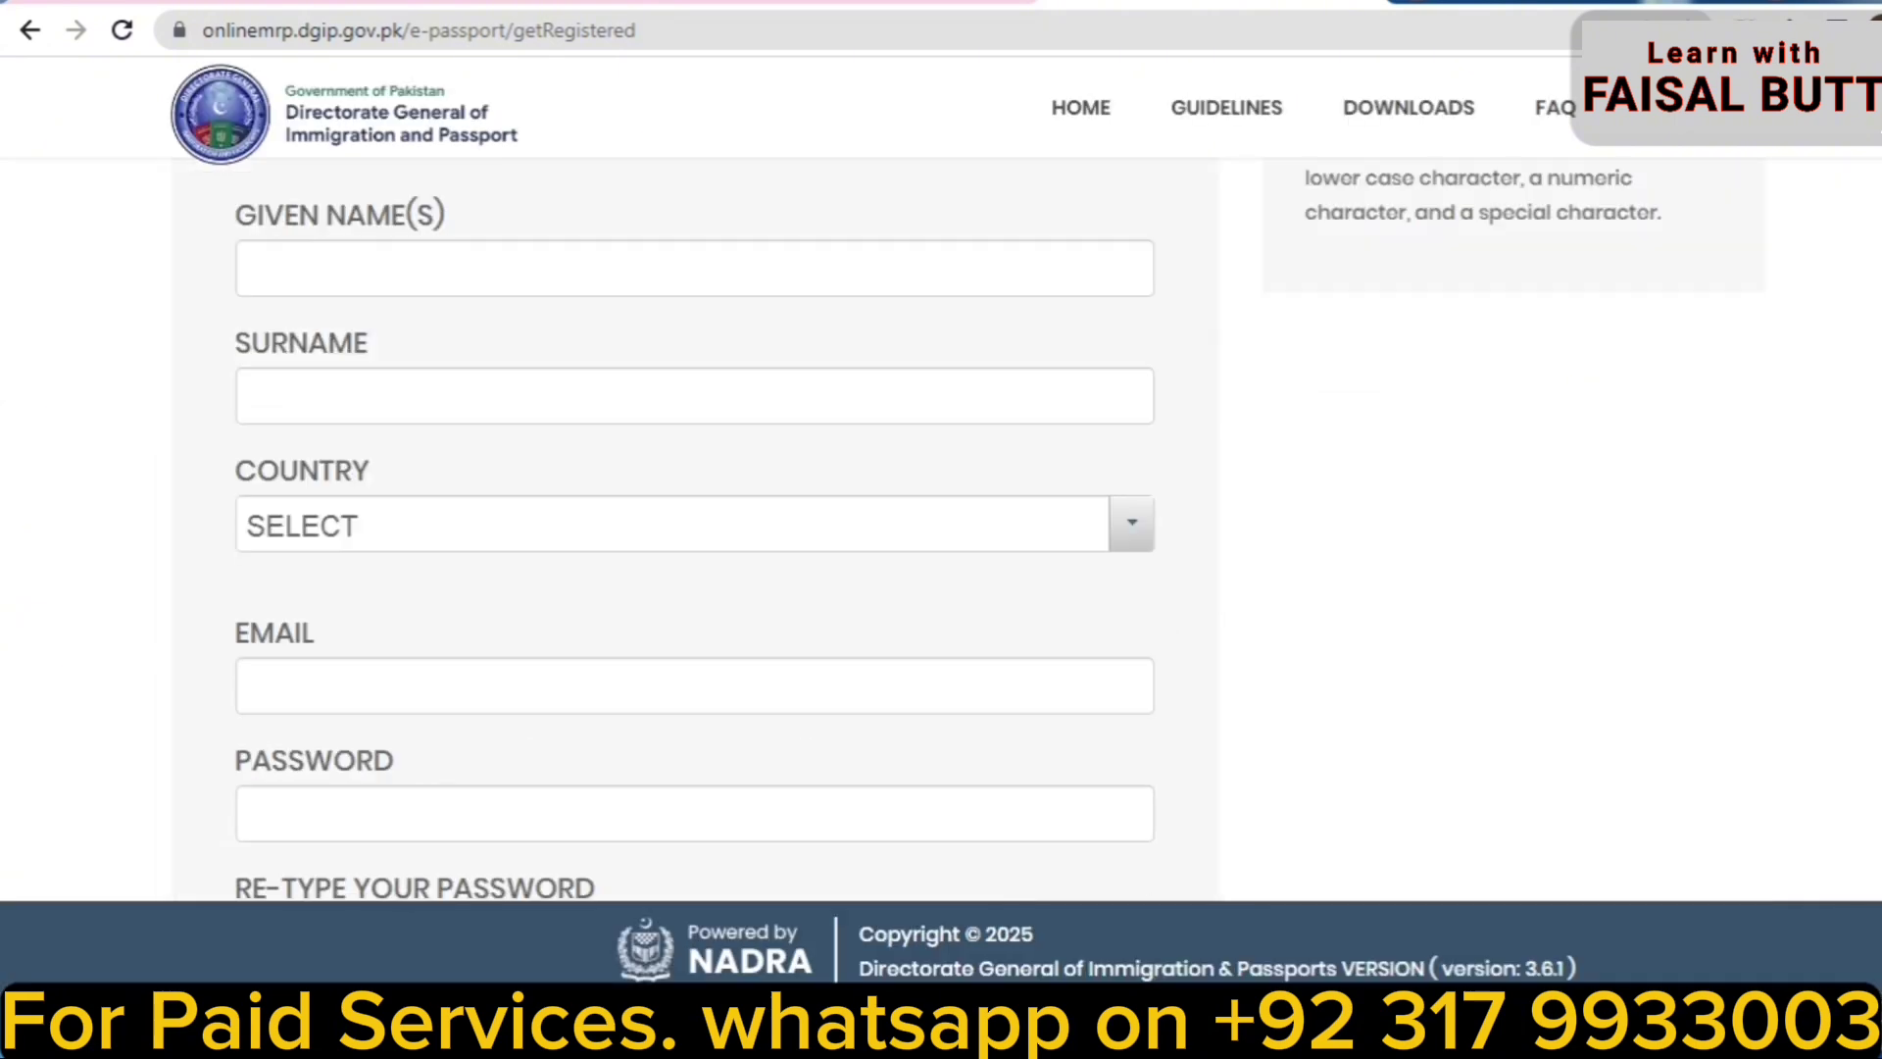
pyautogui.scroll(-2, 941, 529)
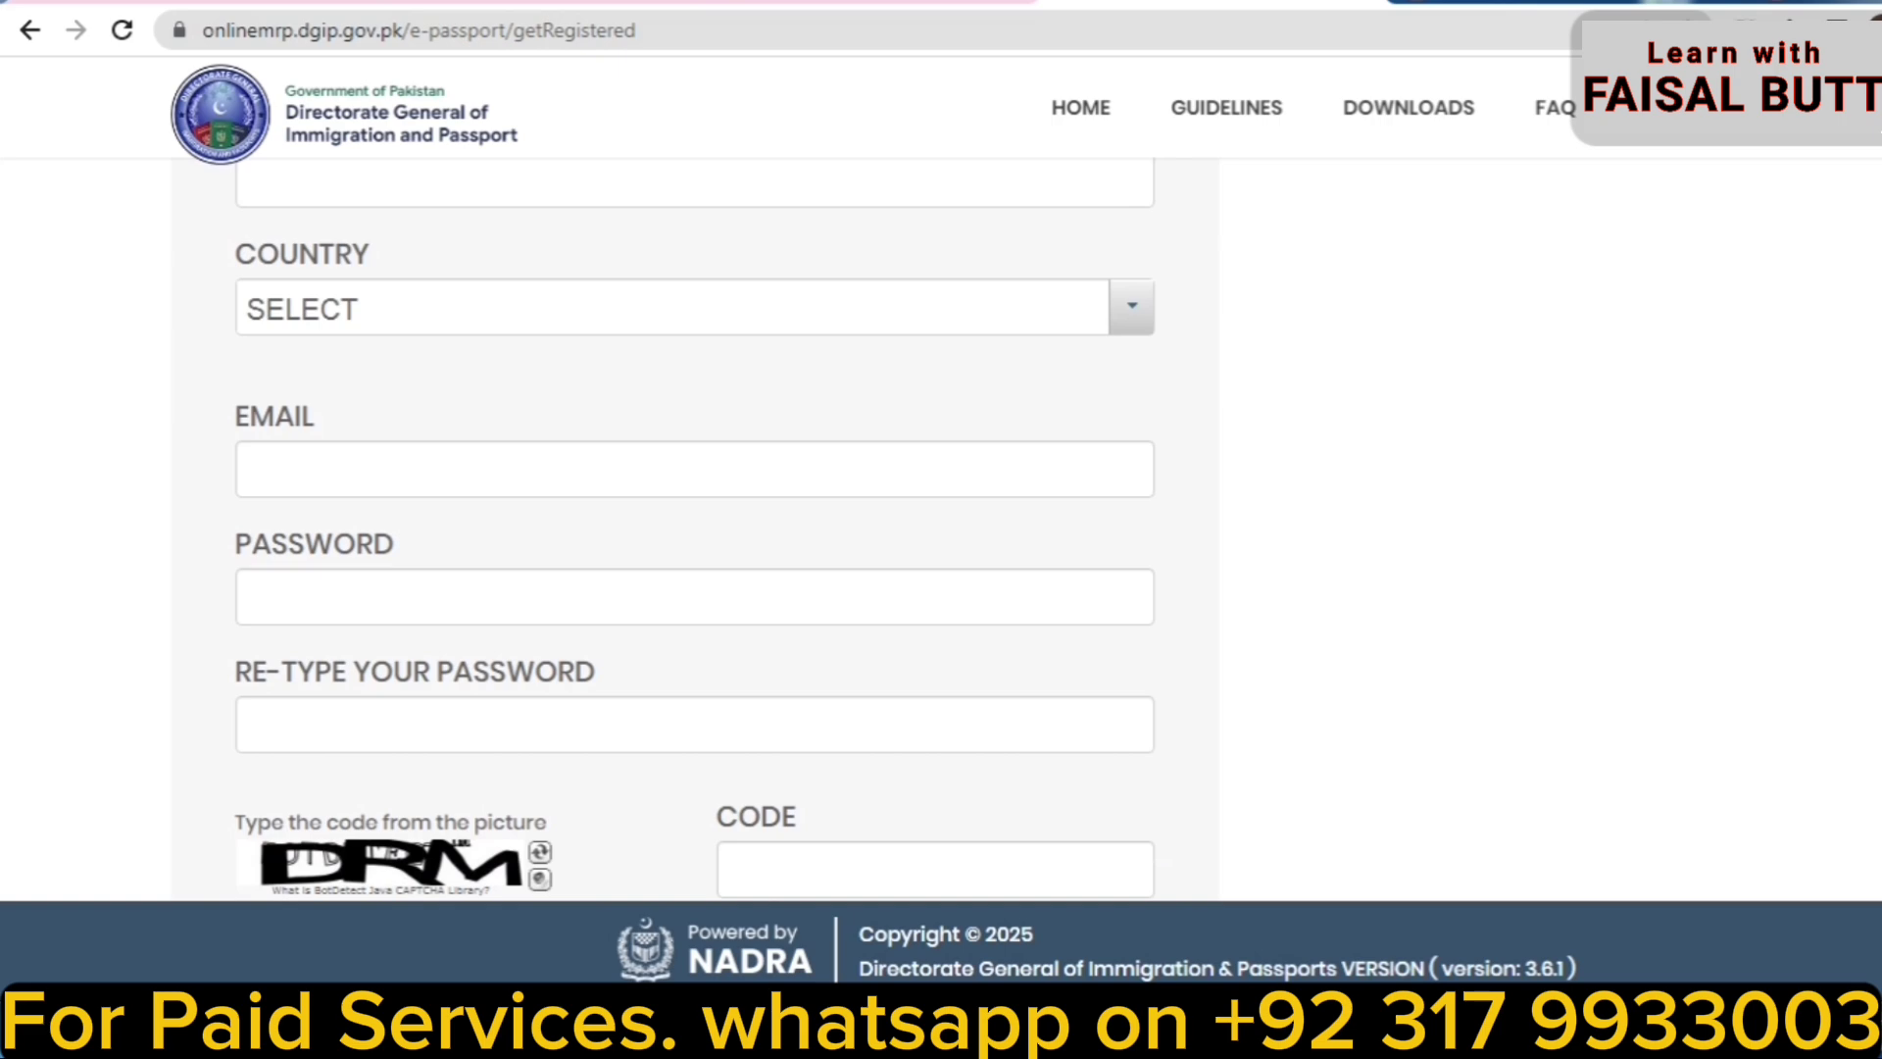
pyautogui.scroll(-1, 694, 530)
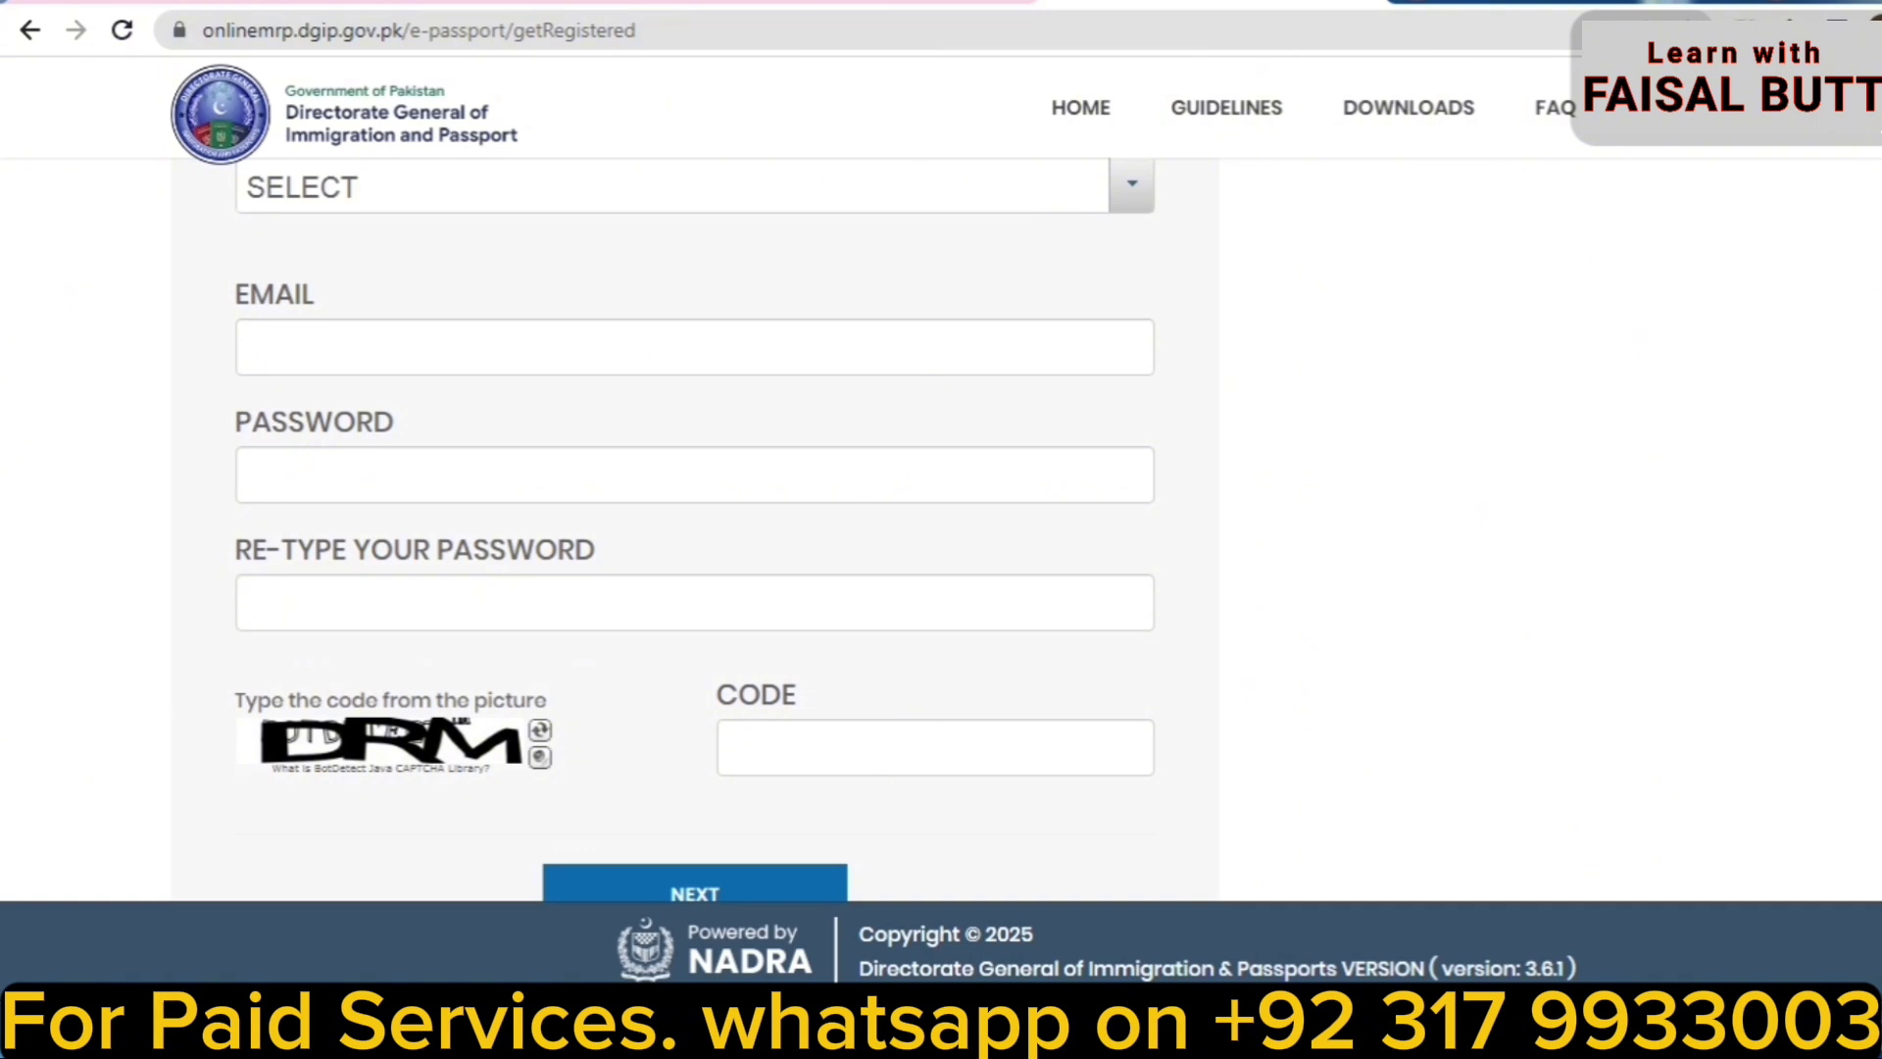
pyautogui.scroll(3, 694, 530)
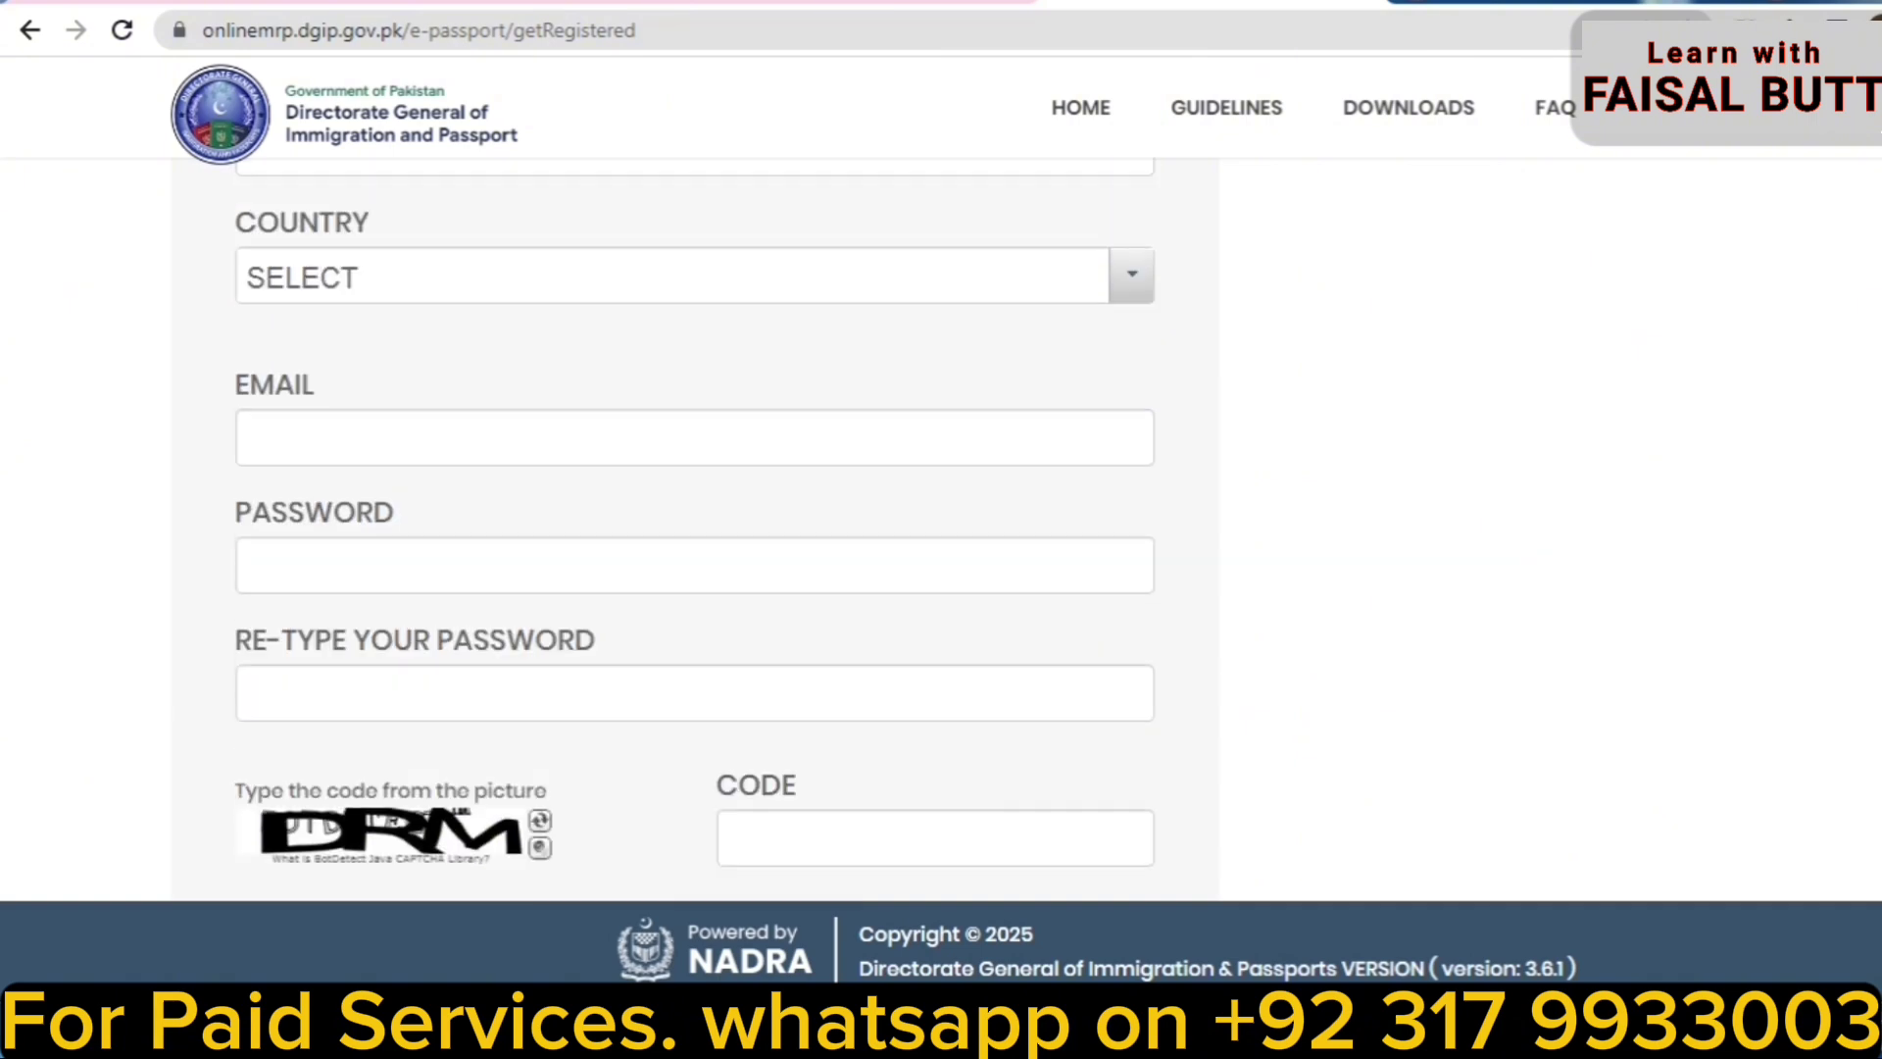
pyautogui.hotkey('alt', 'Left')
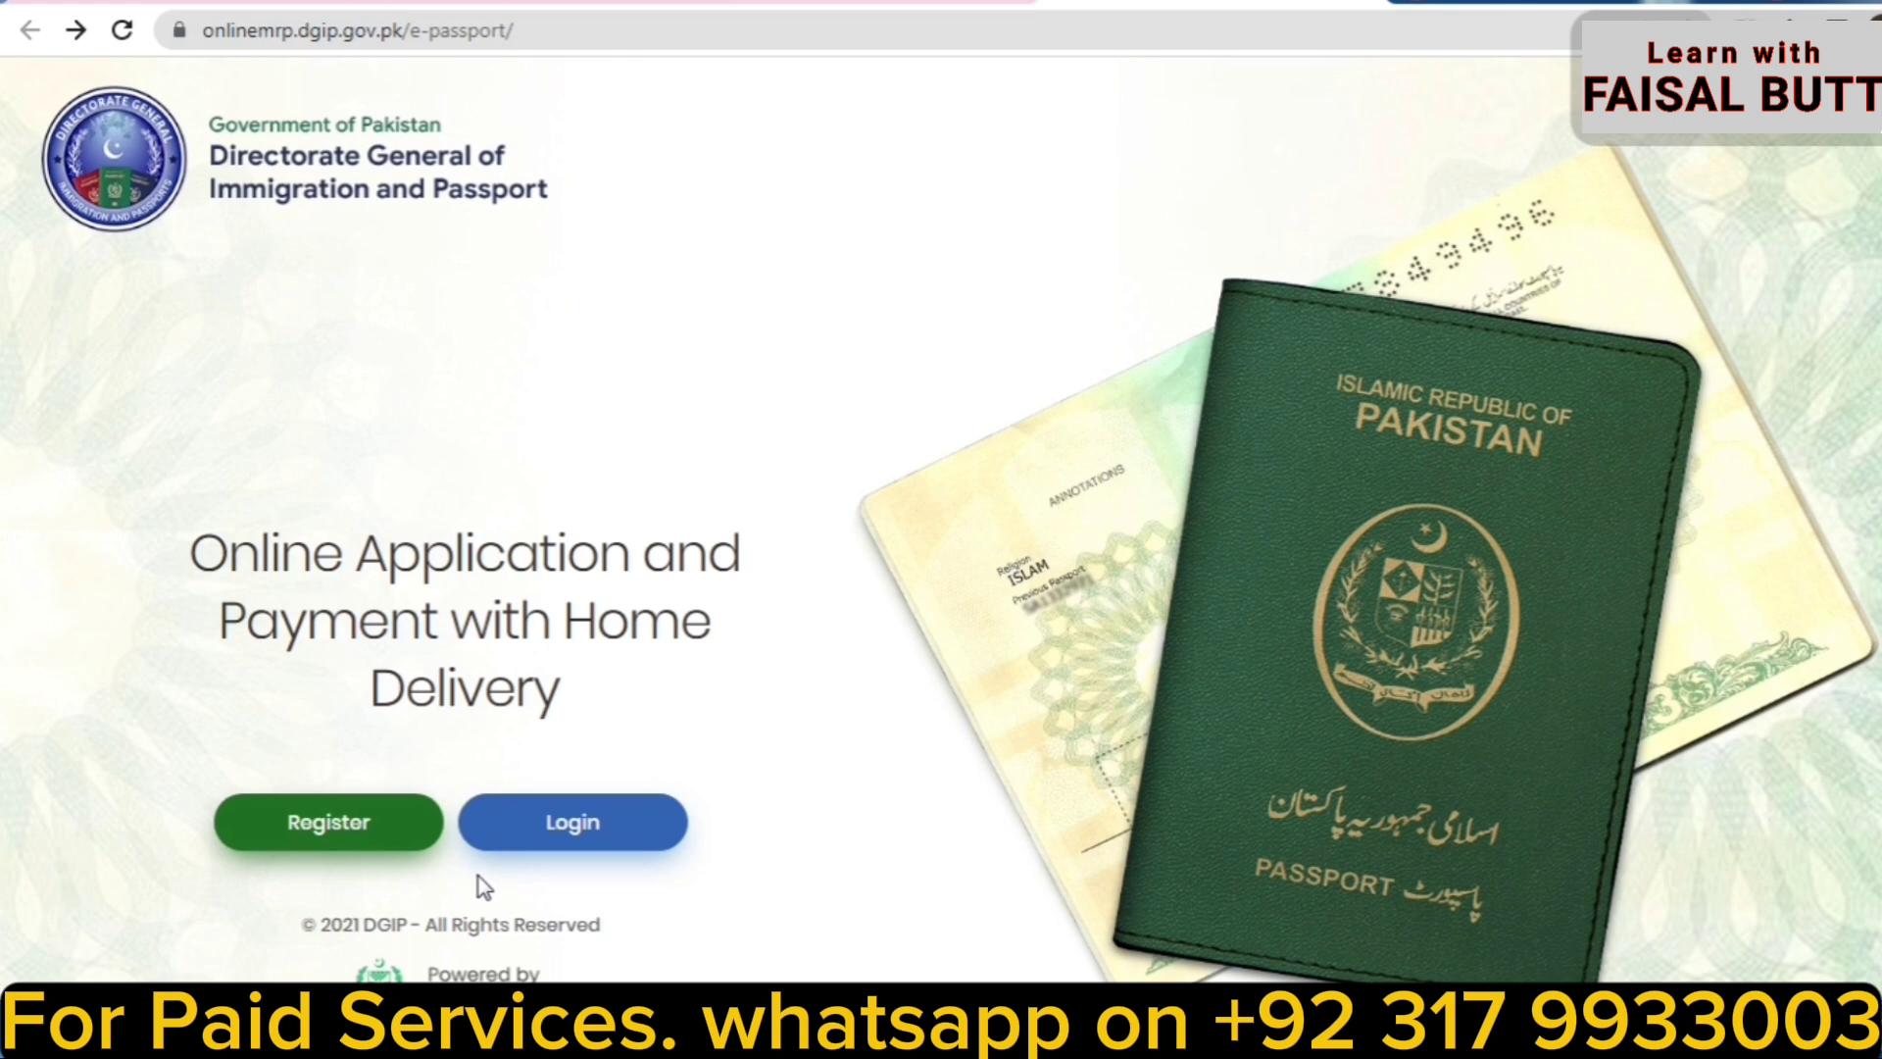
# Step: Log in to the existing E-PASSPORT account with the account email, password and picture code
pyautogui.click(570, 829)
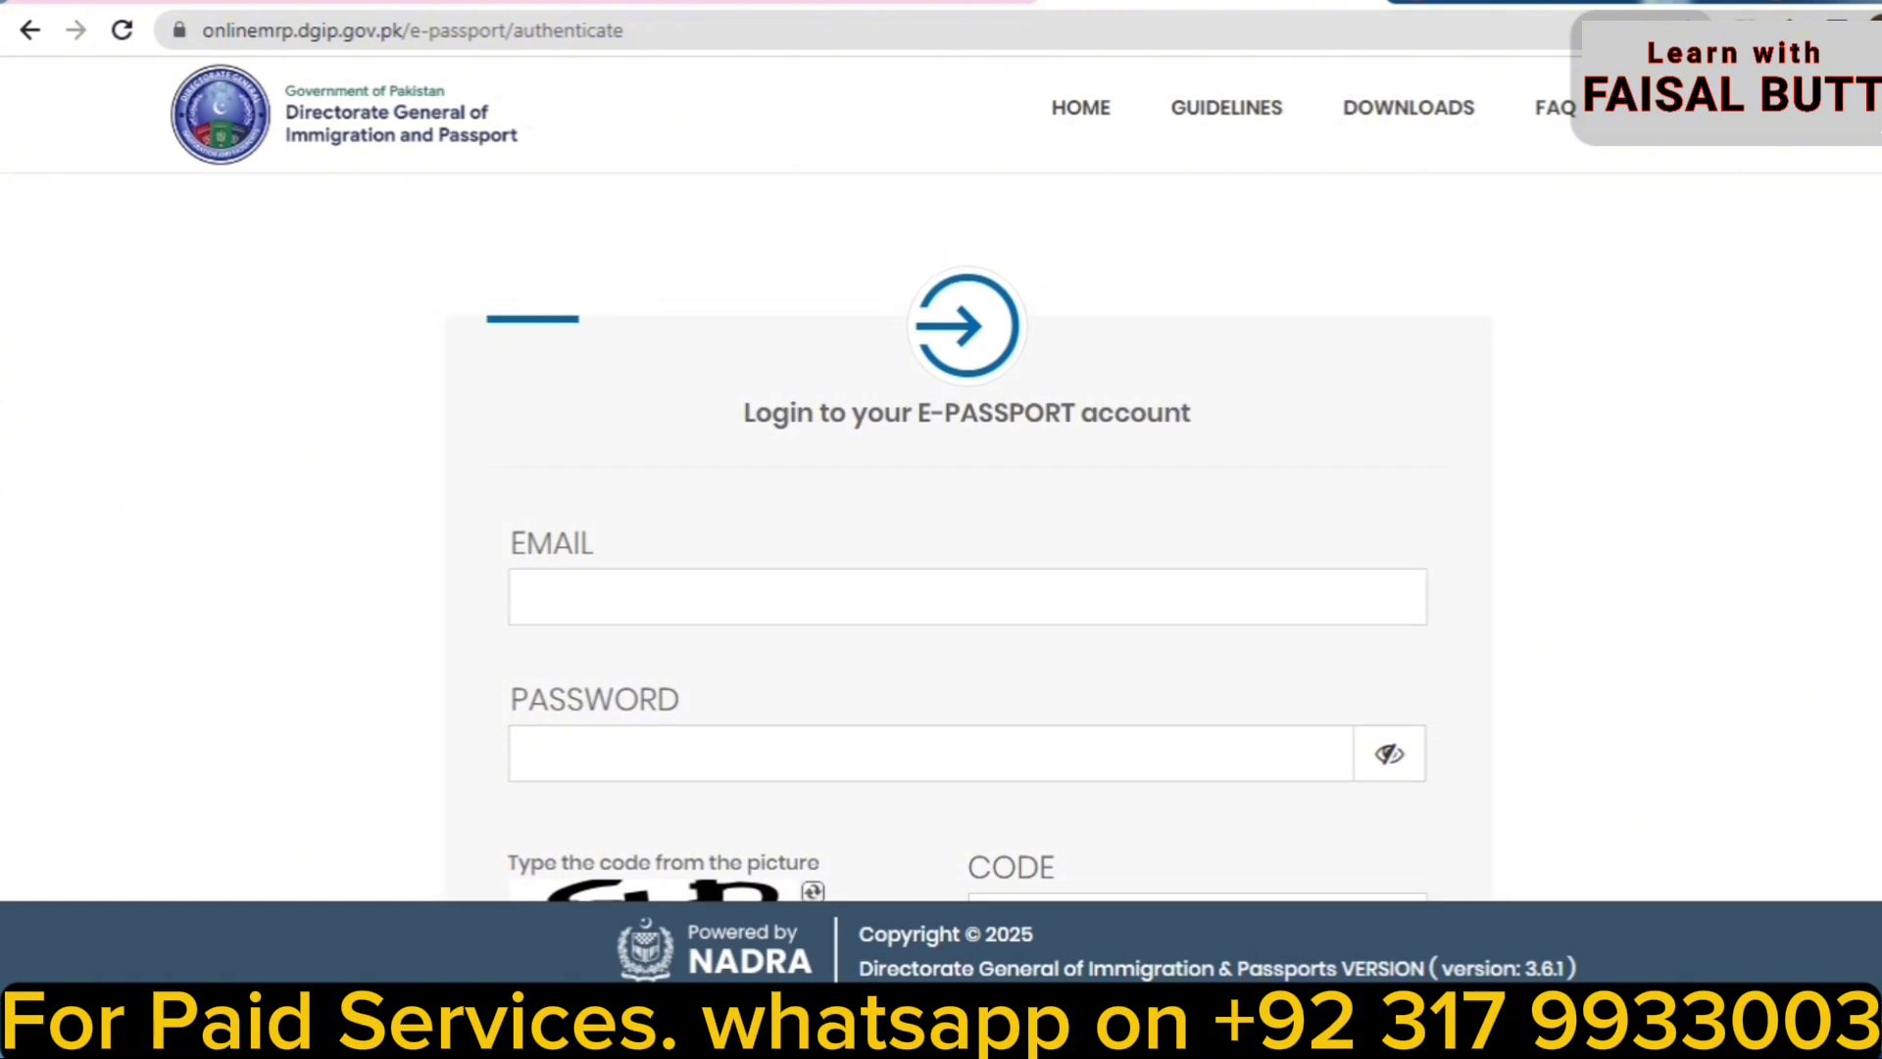
pyautogui.scroll(-2, 941, 481)
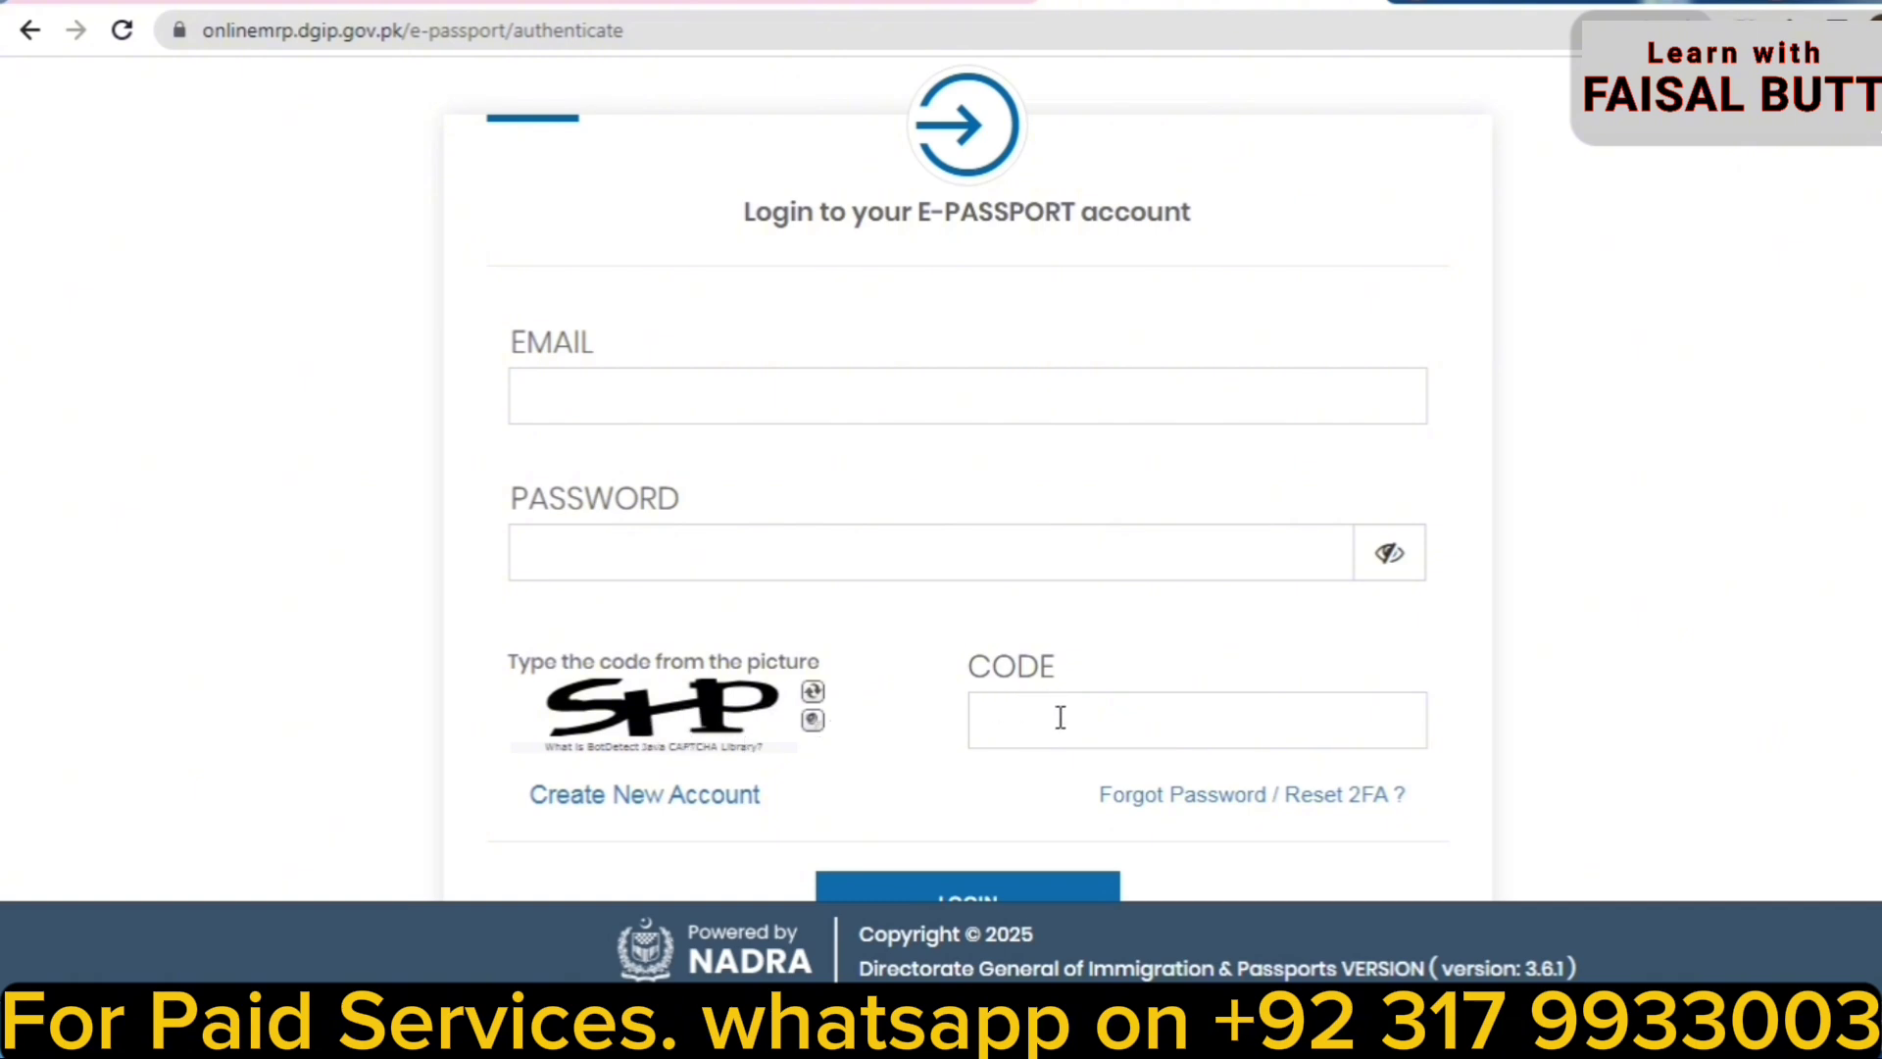
pyautogui.scroll(-1, 980, 720)
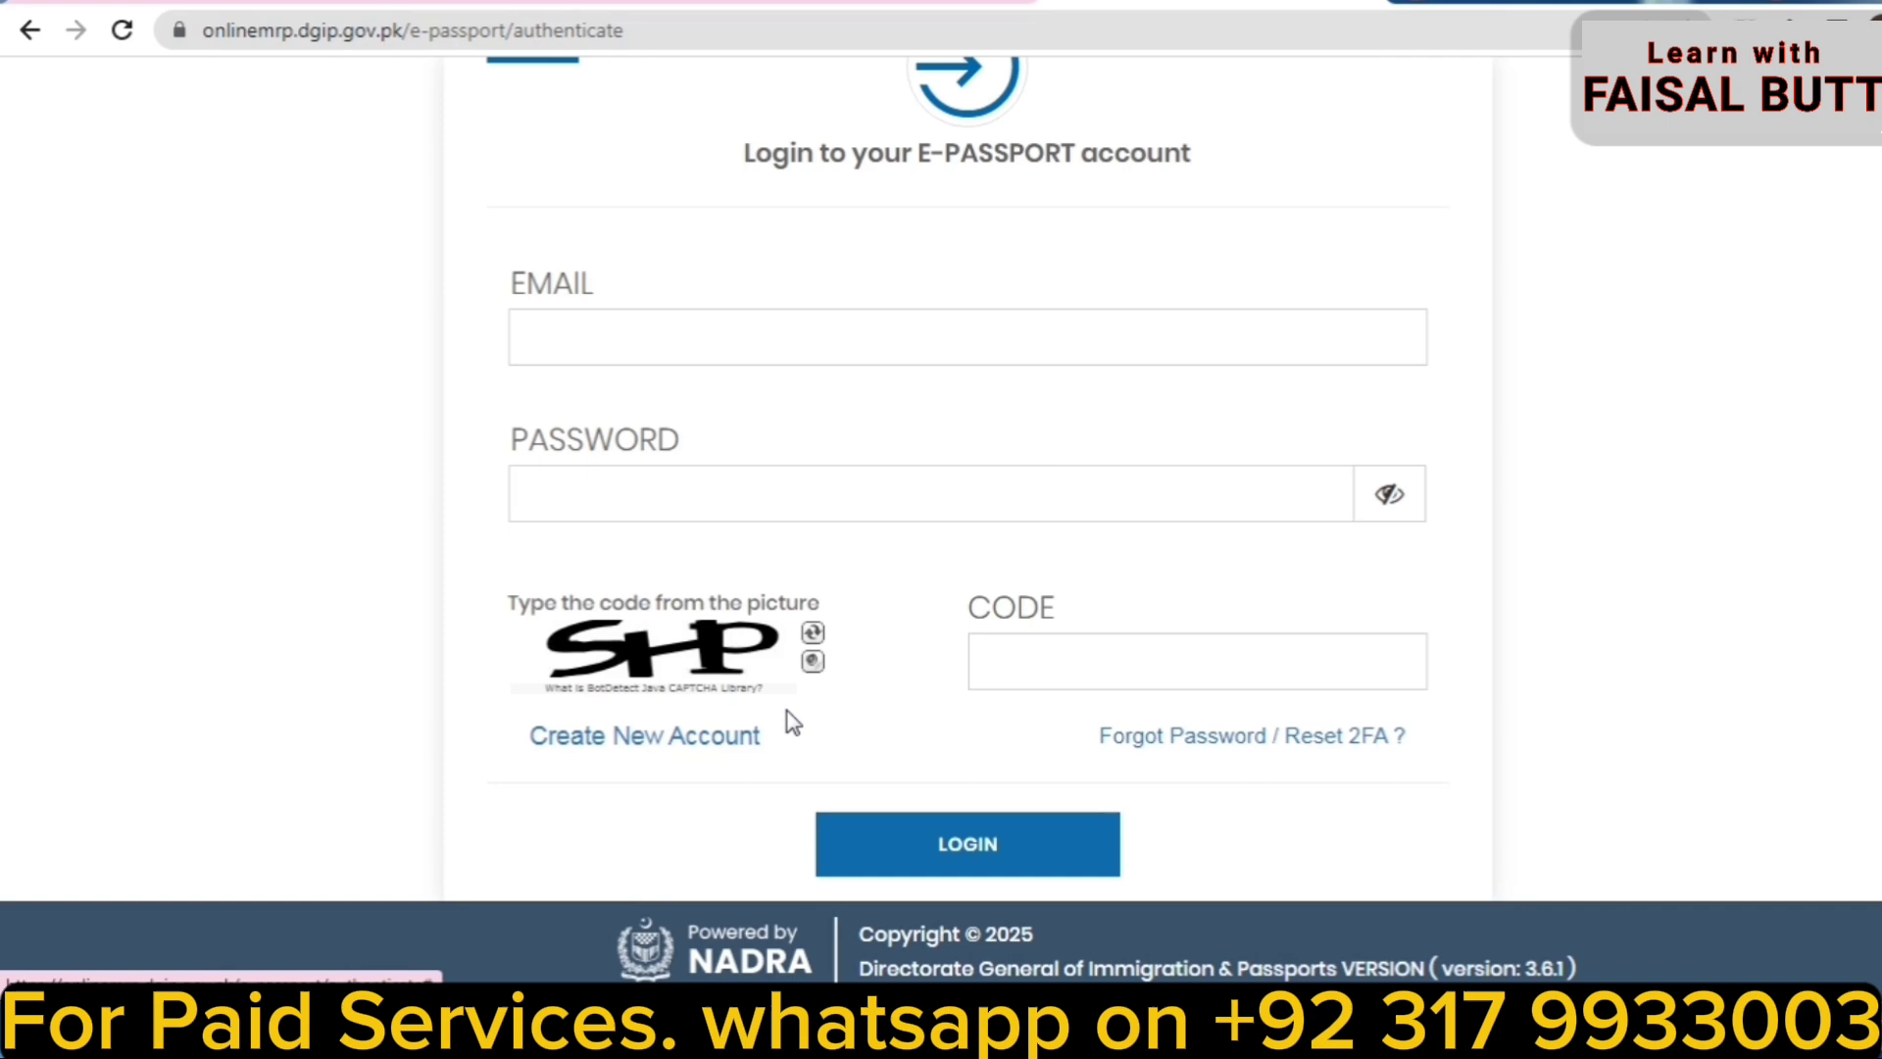
pyautogui.click(1020, 862)
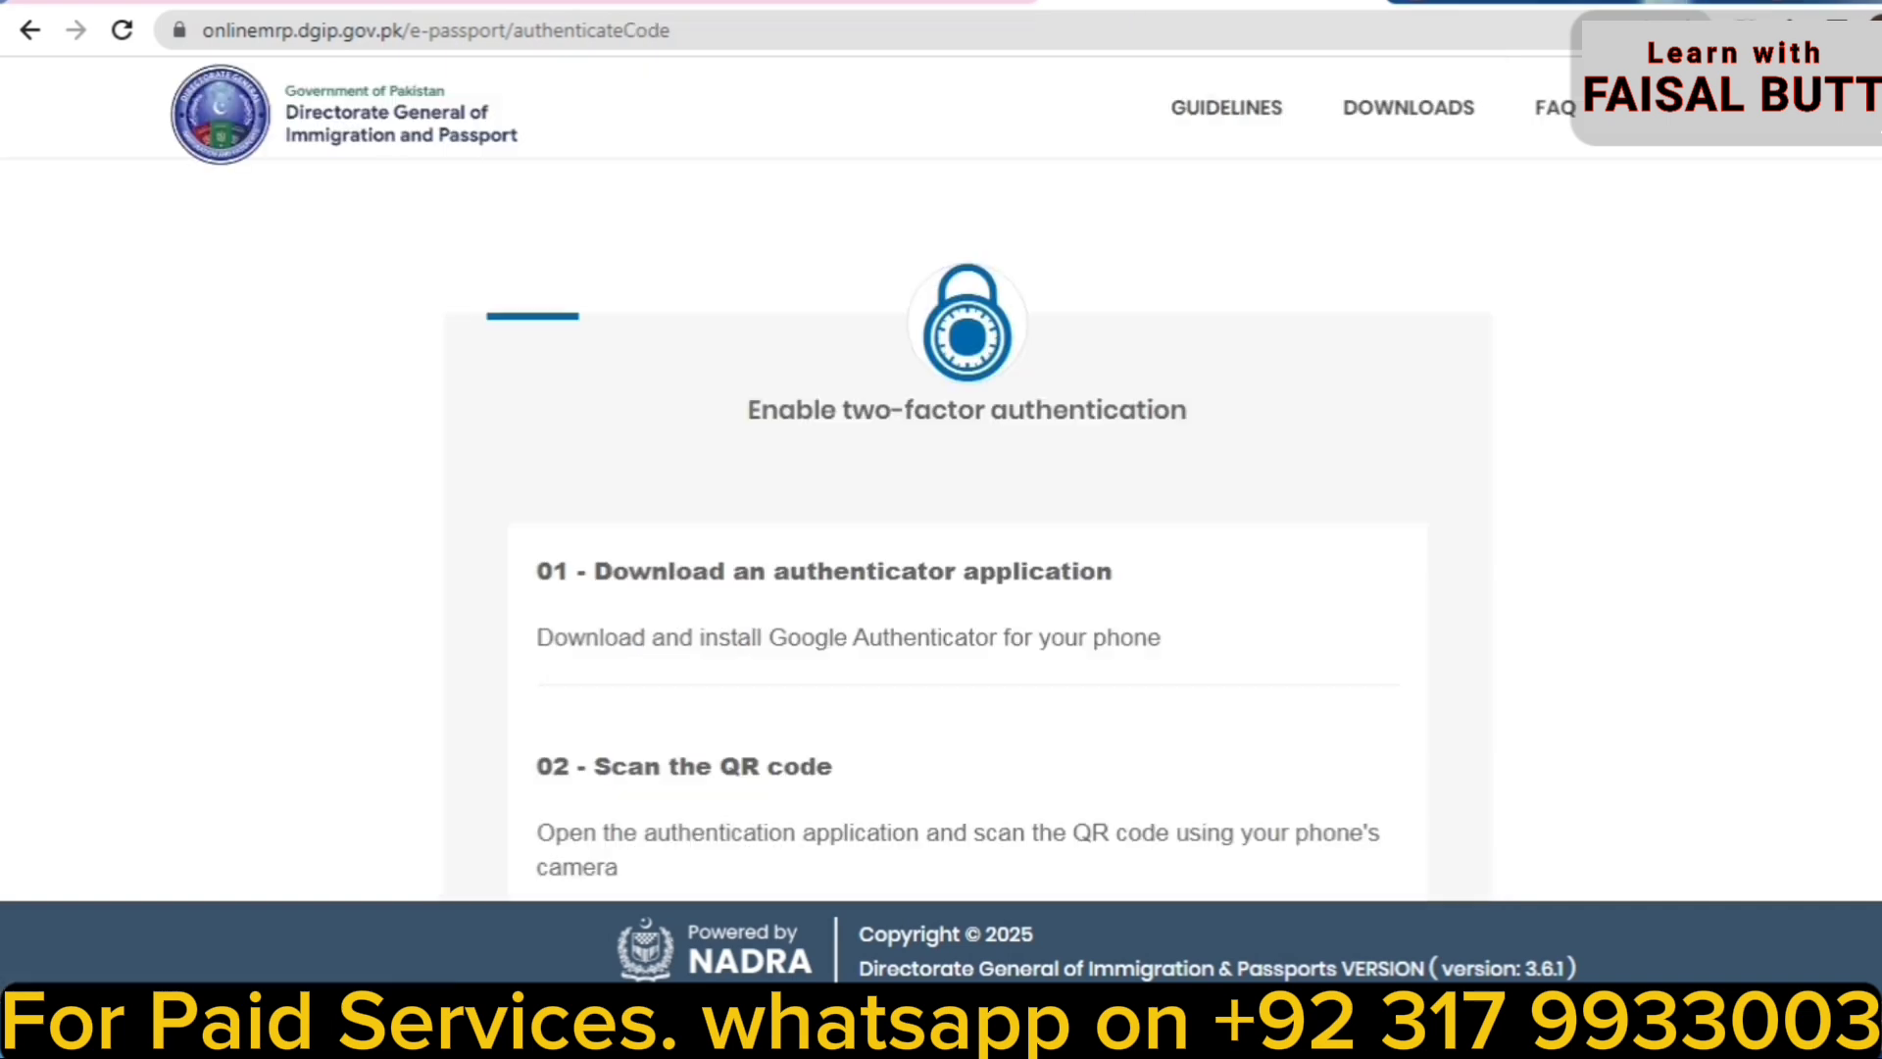
# Step: Examine the two-factor authentication instructions for installing Google Authenticator and scanning the QR code
pyautogui.scroll(-3, 968, 529)
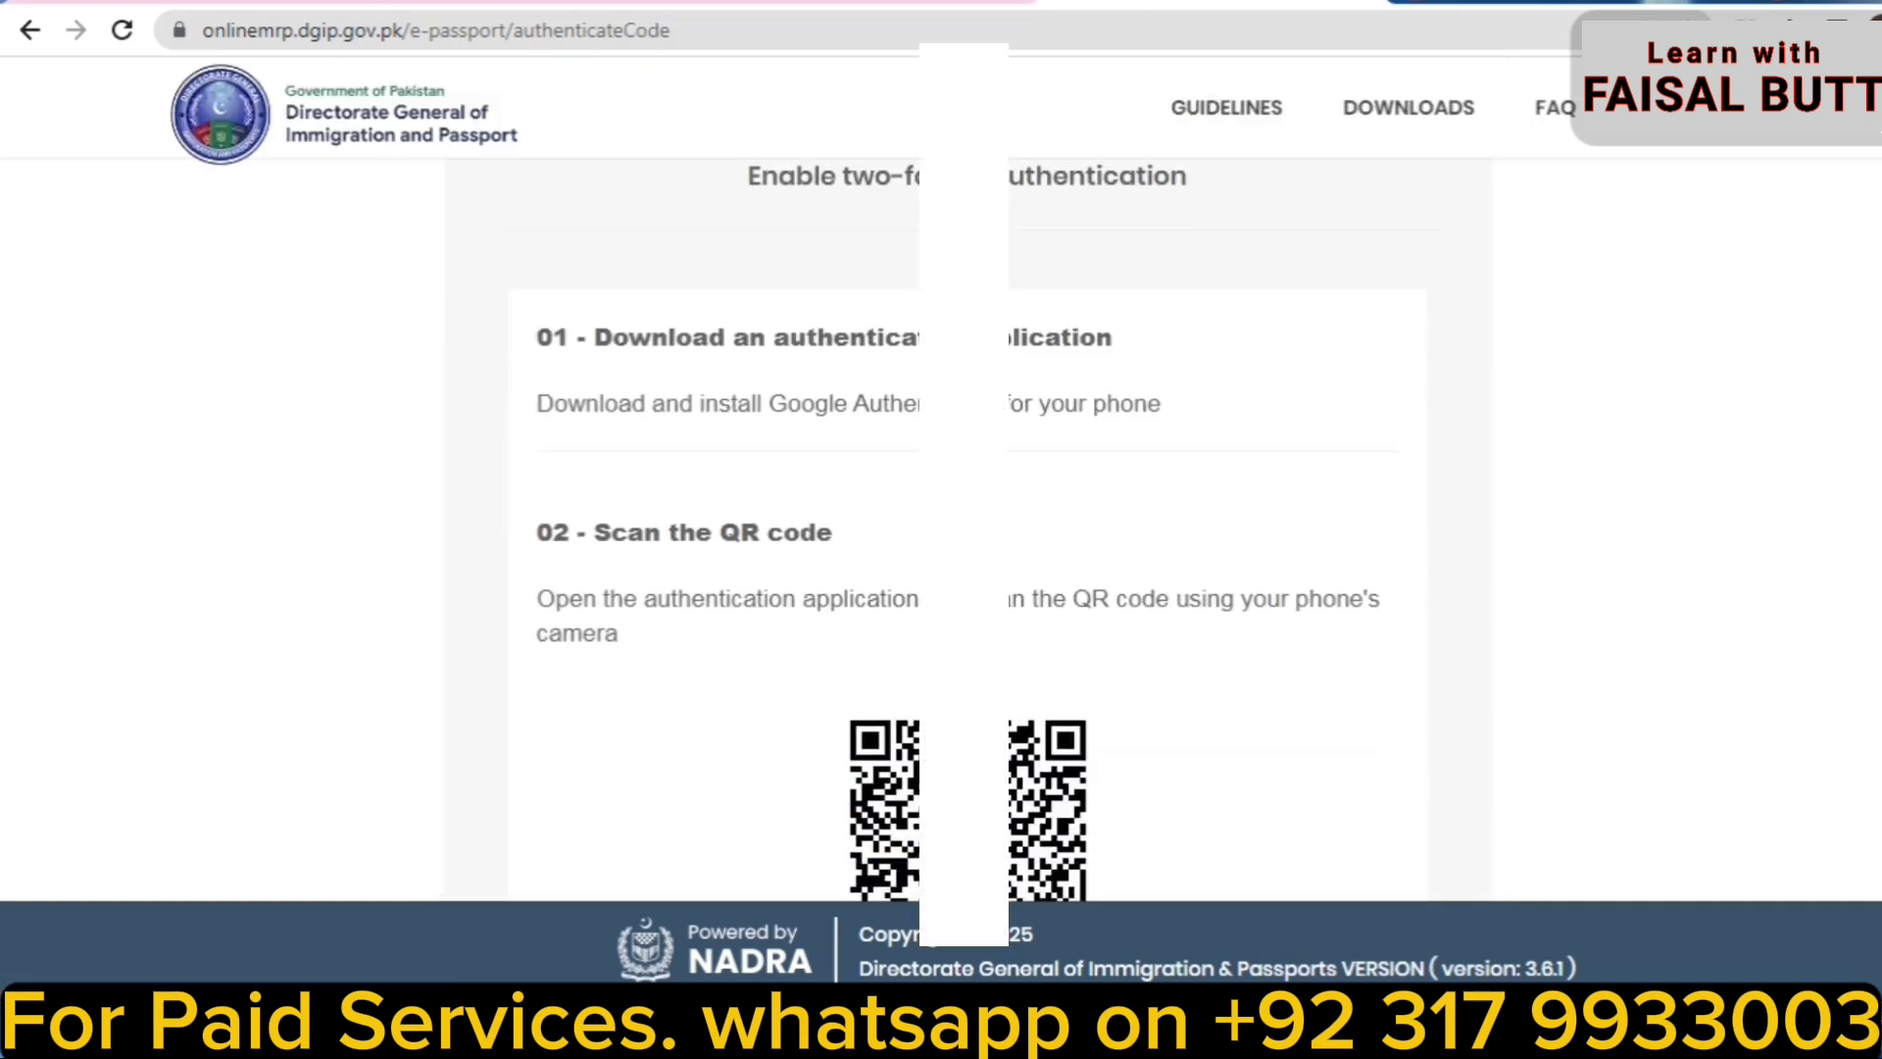
pyautogui.scroll(-1, 968, 529)
pyautogui.scroll(2, 968, 529)
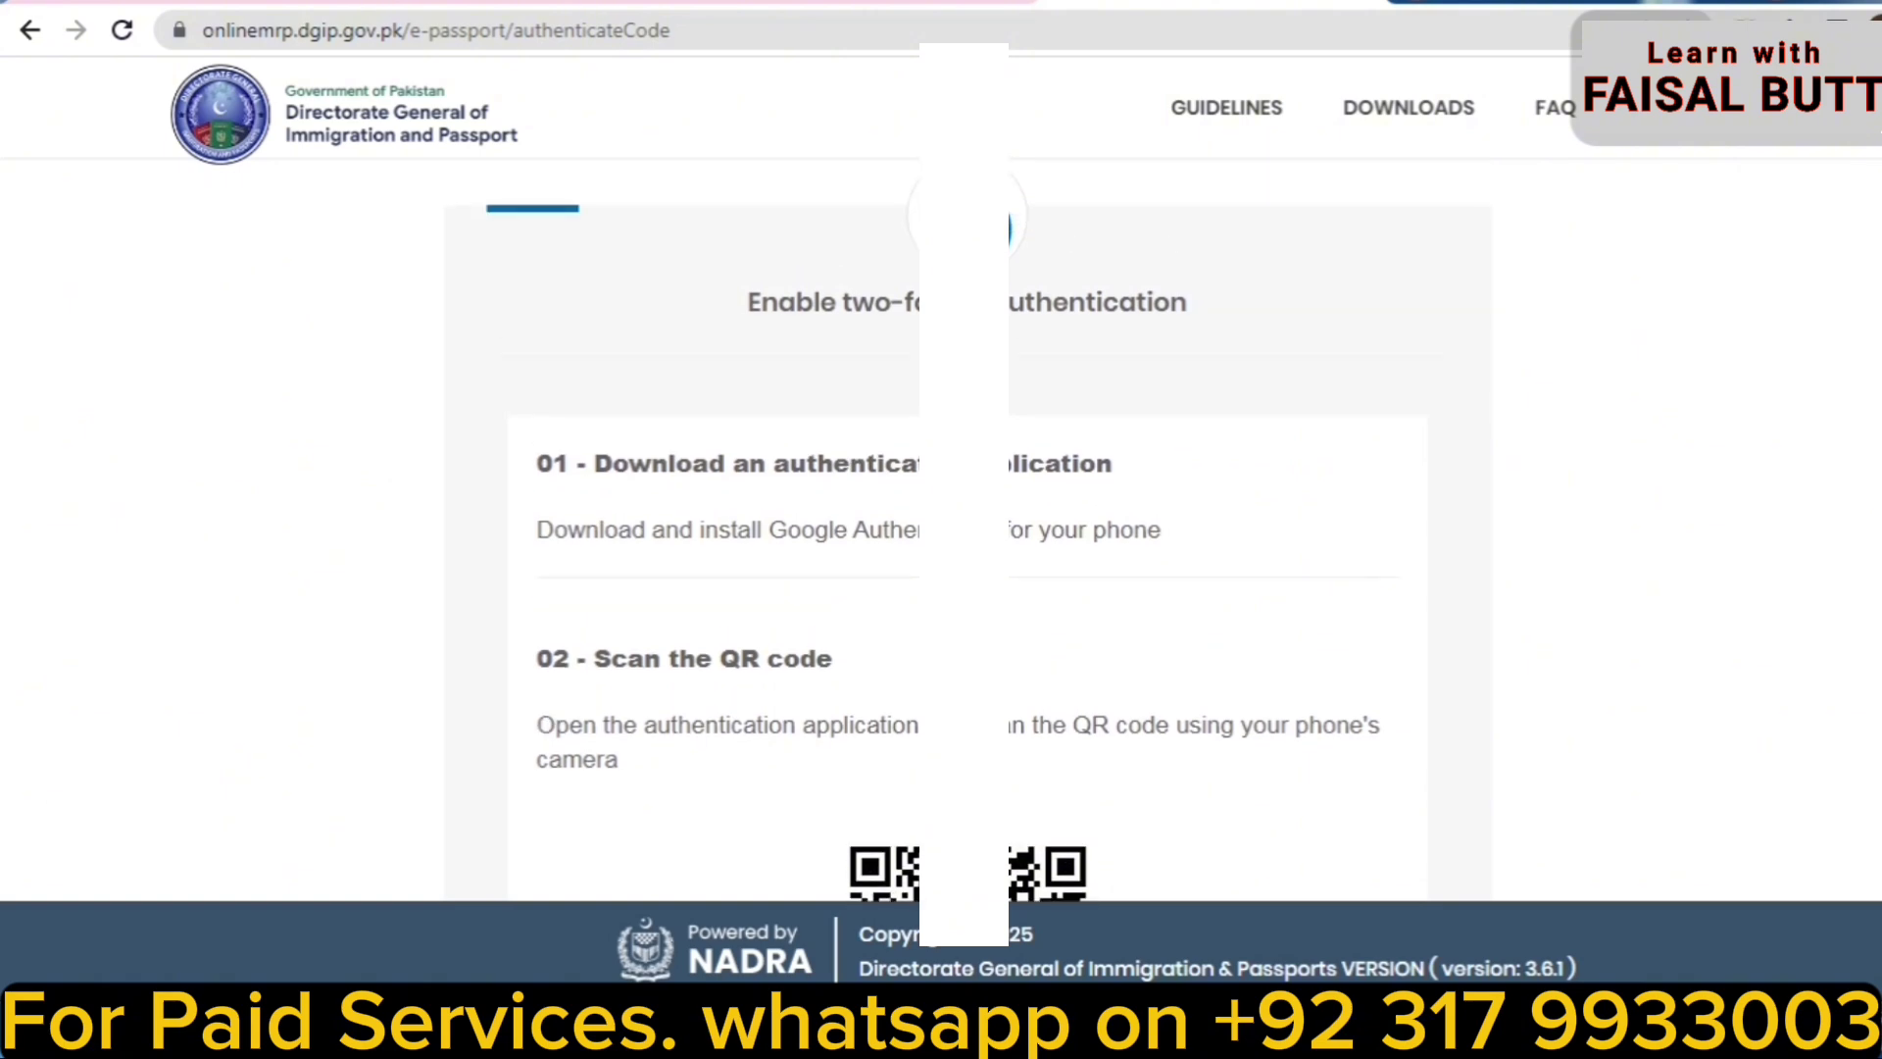
pyautogui.scroll(-1, 968, 529)
pyautogui.scroll(2, 967, 529)
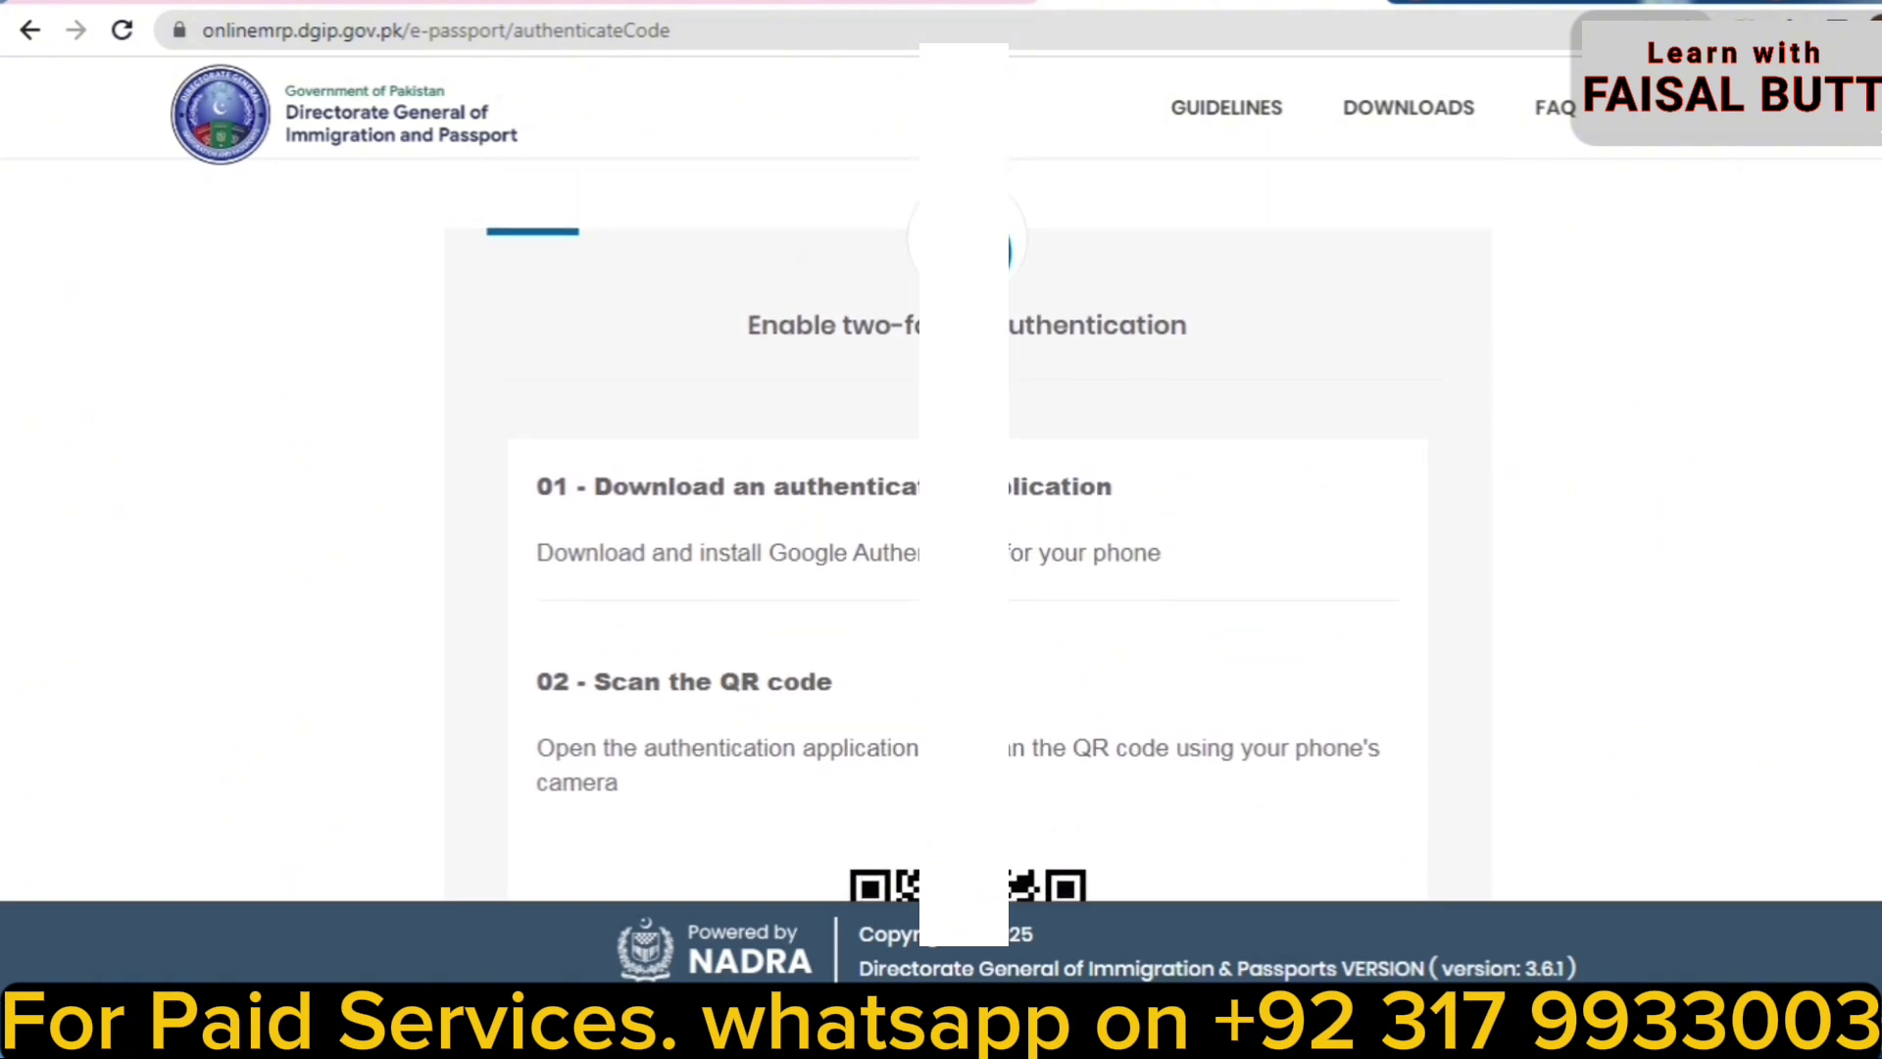
pyautogui.scroll(-1, 967, 529)
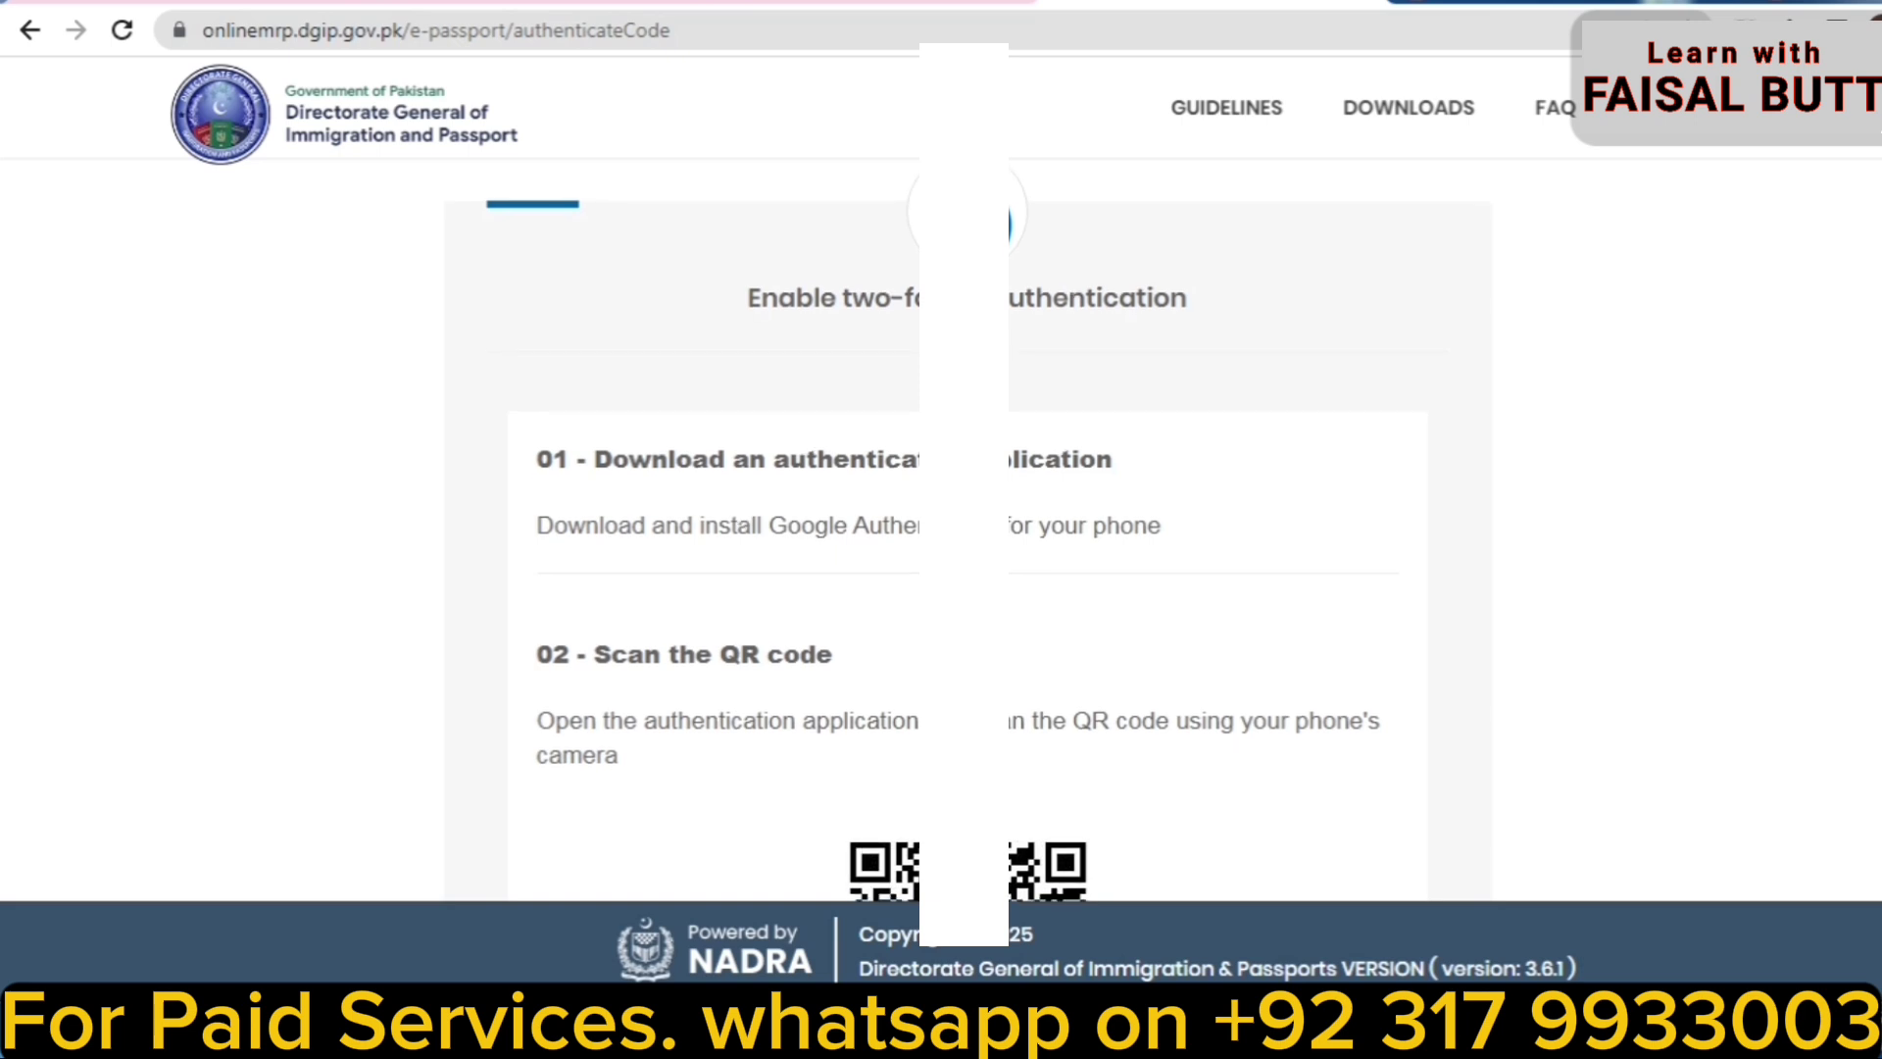
pyautogui.scroll(-2, 968, 529)
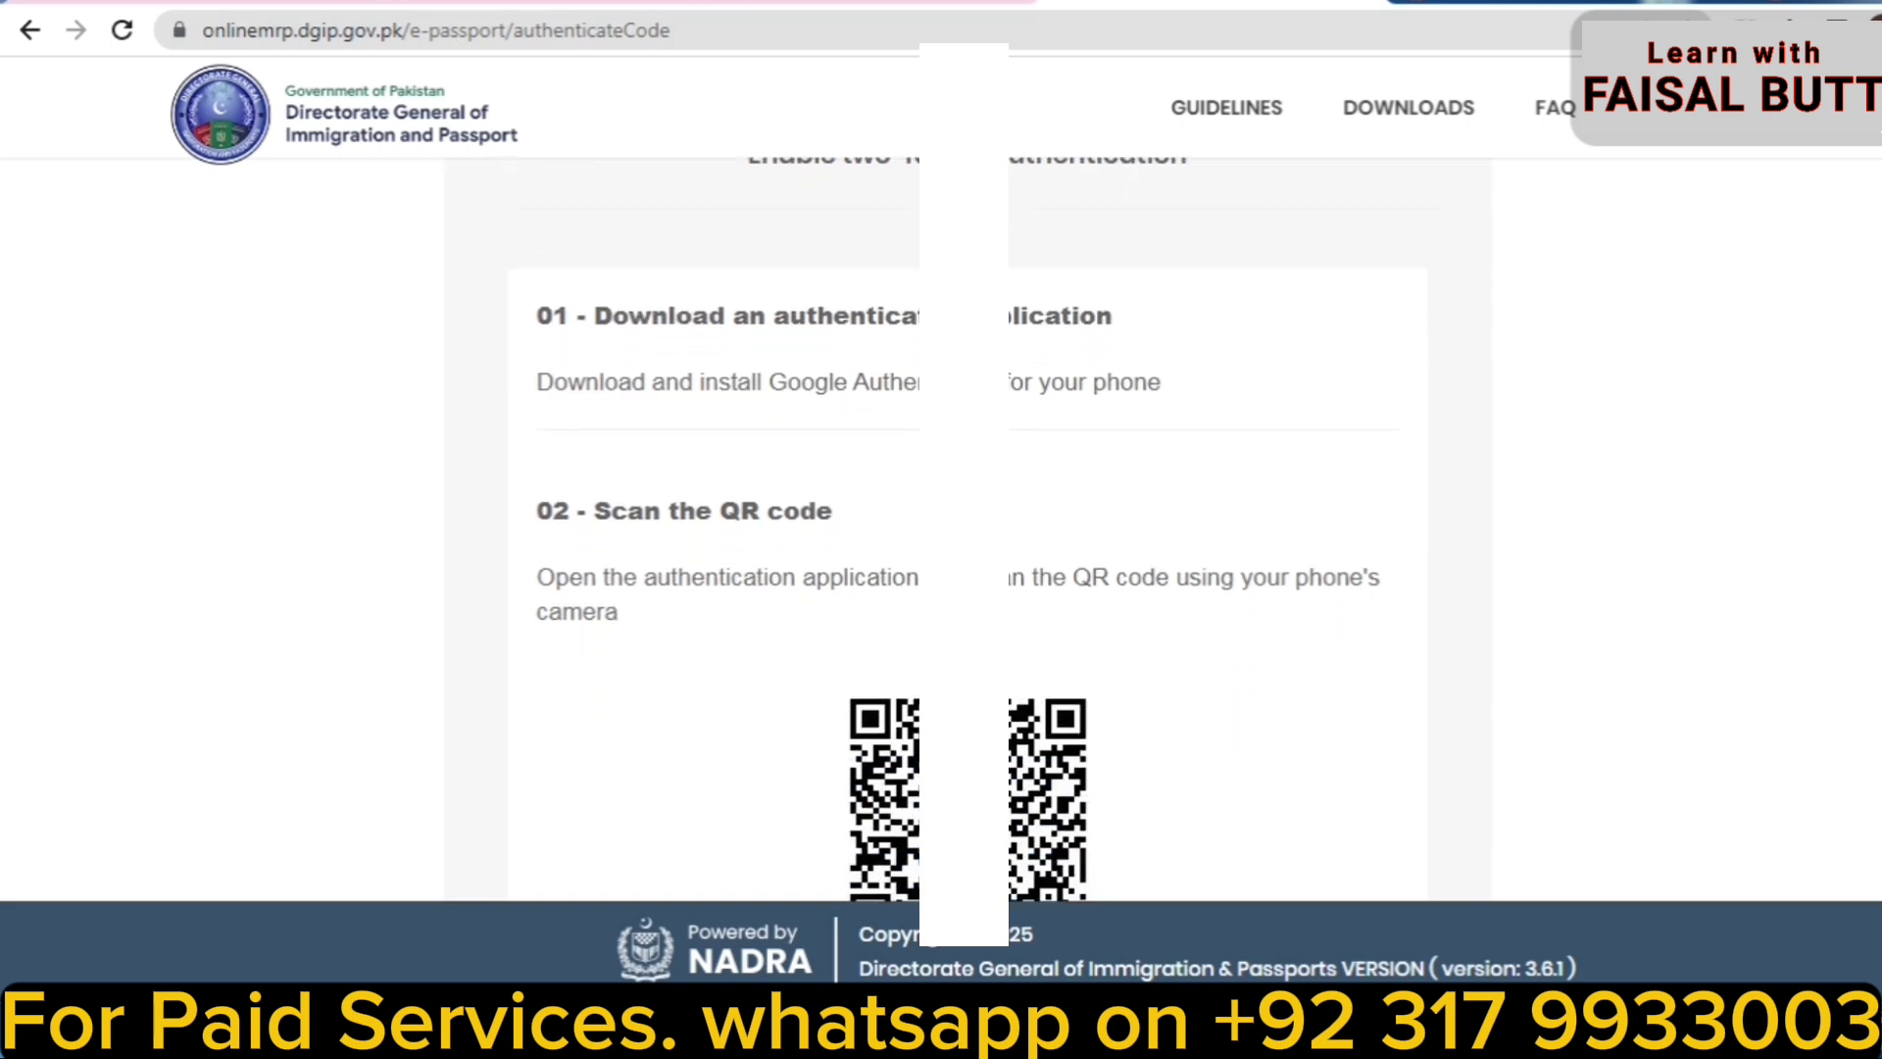
pyautogui.scroll(-2, 968, 529)
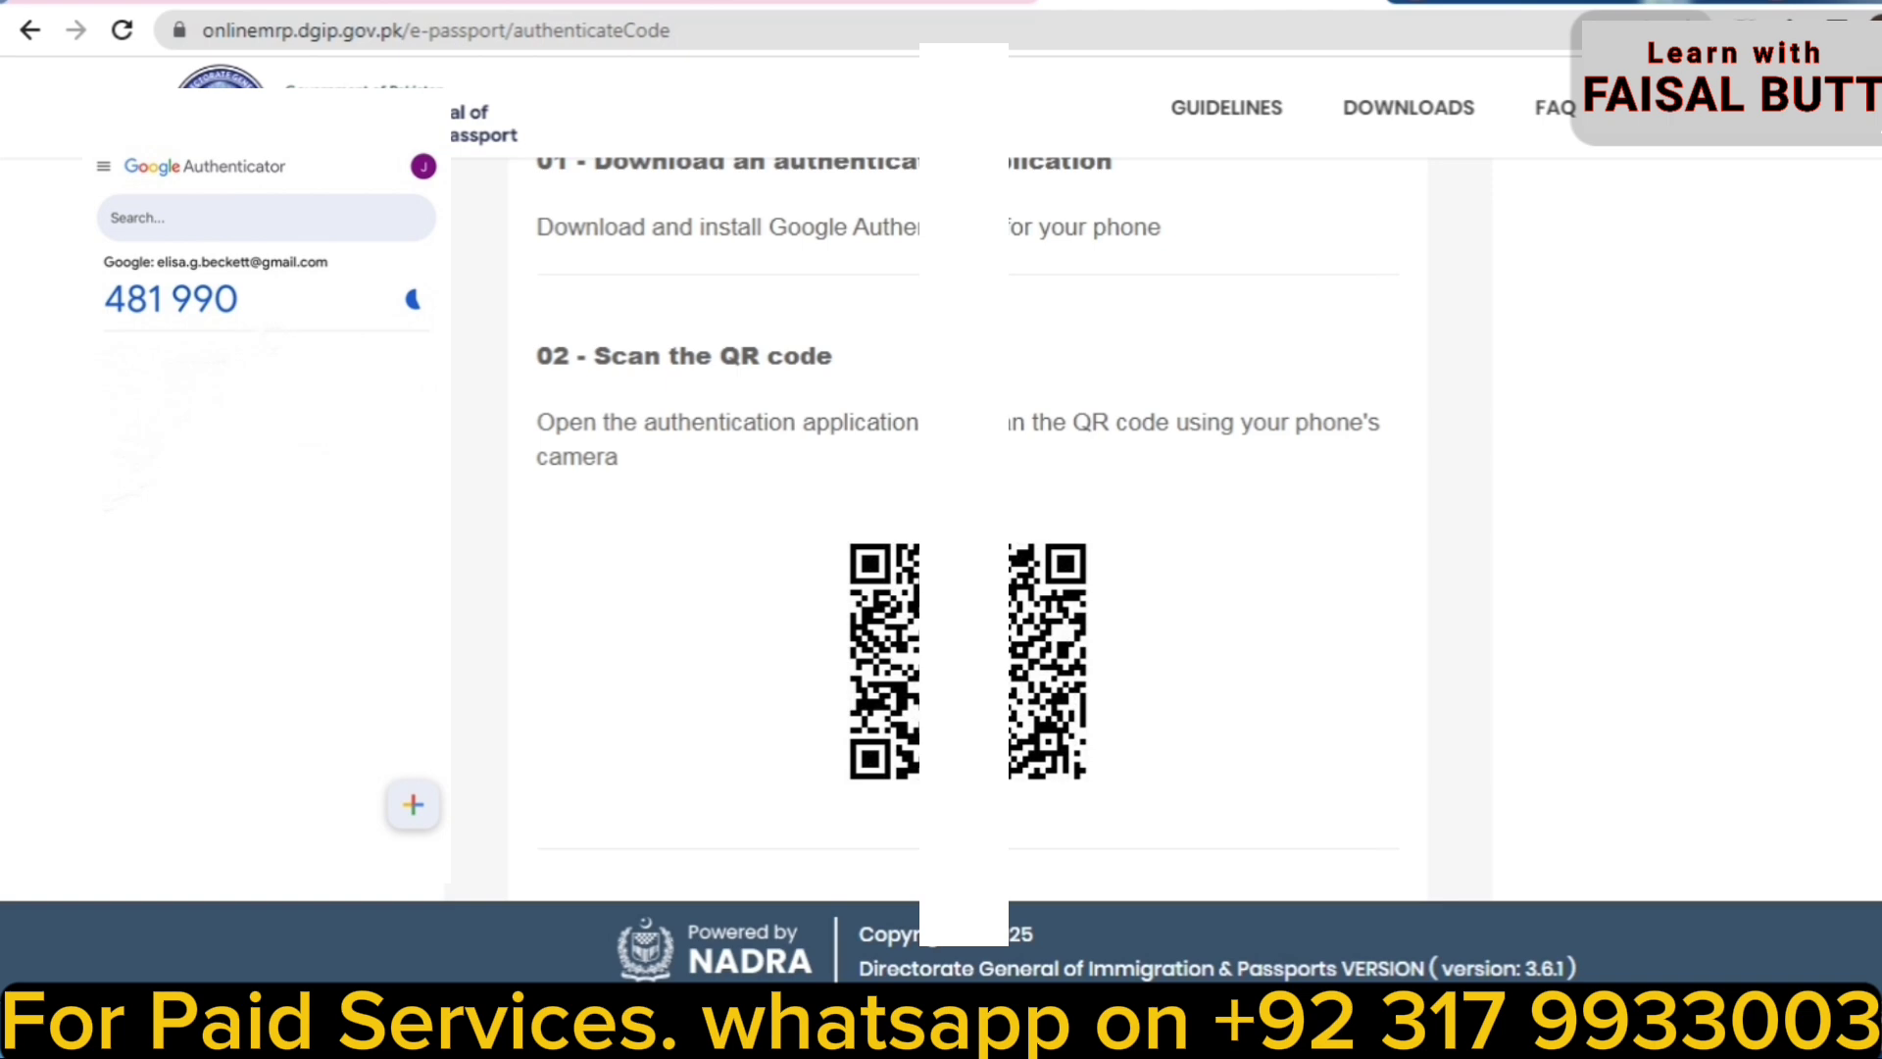
# Step: Enter the 6-digit authenticator code in the two-factor login field and verify it
pyautogui.scroll(-3, 1609, 743)
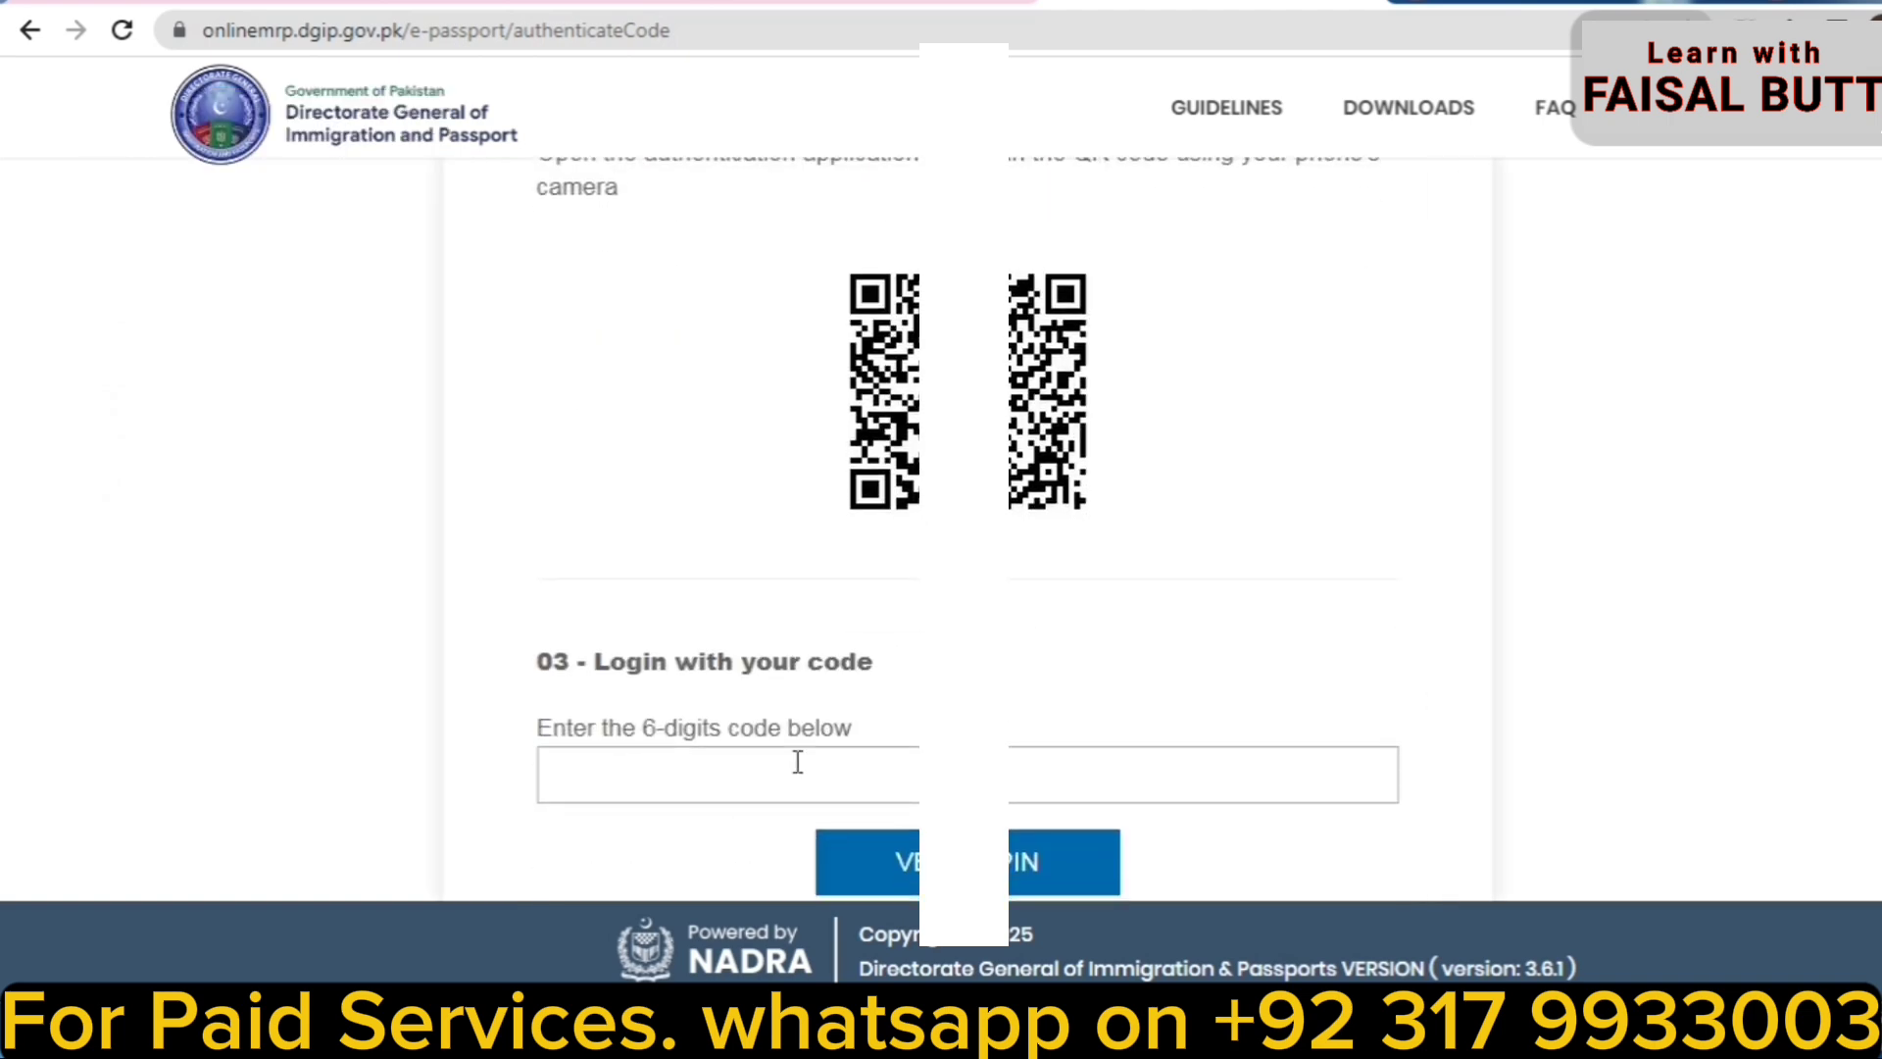
pyautogui.click(702, 774)
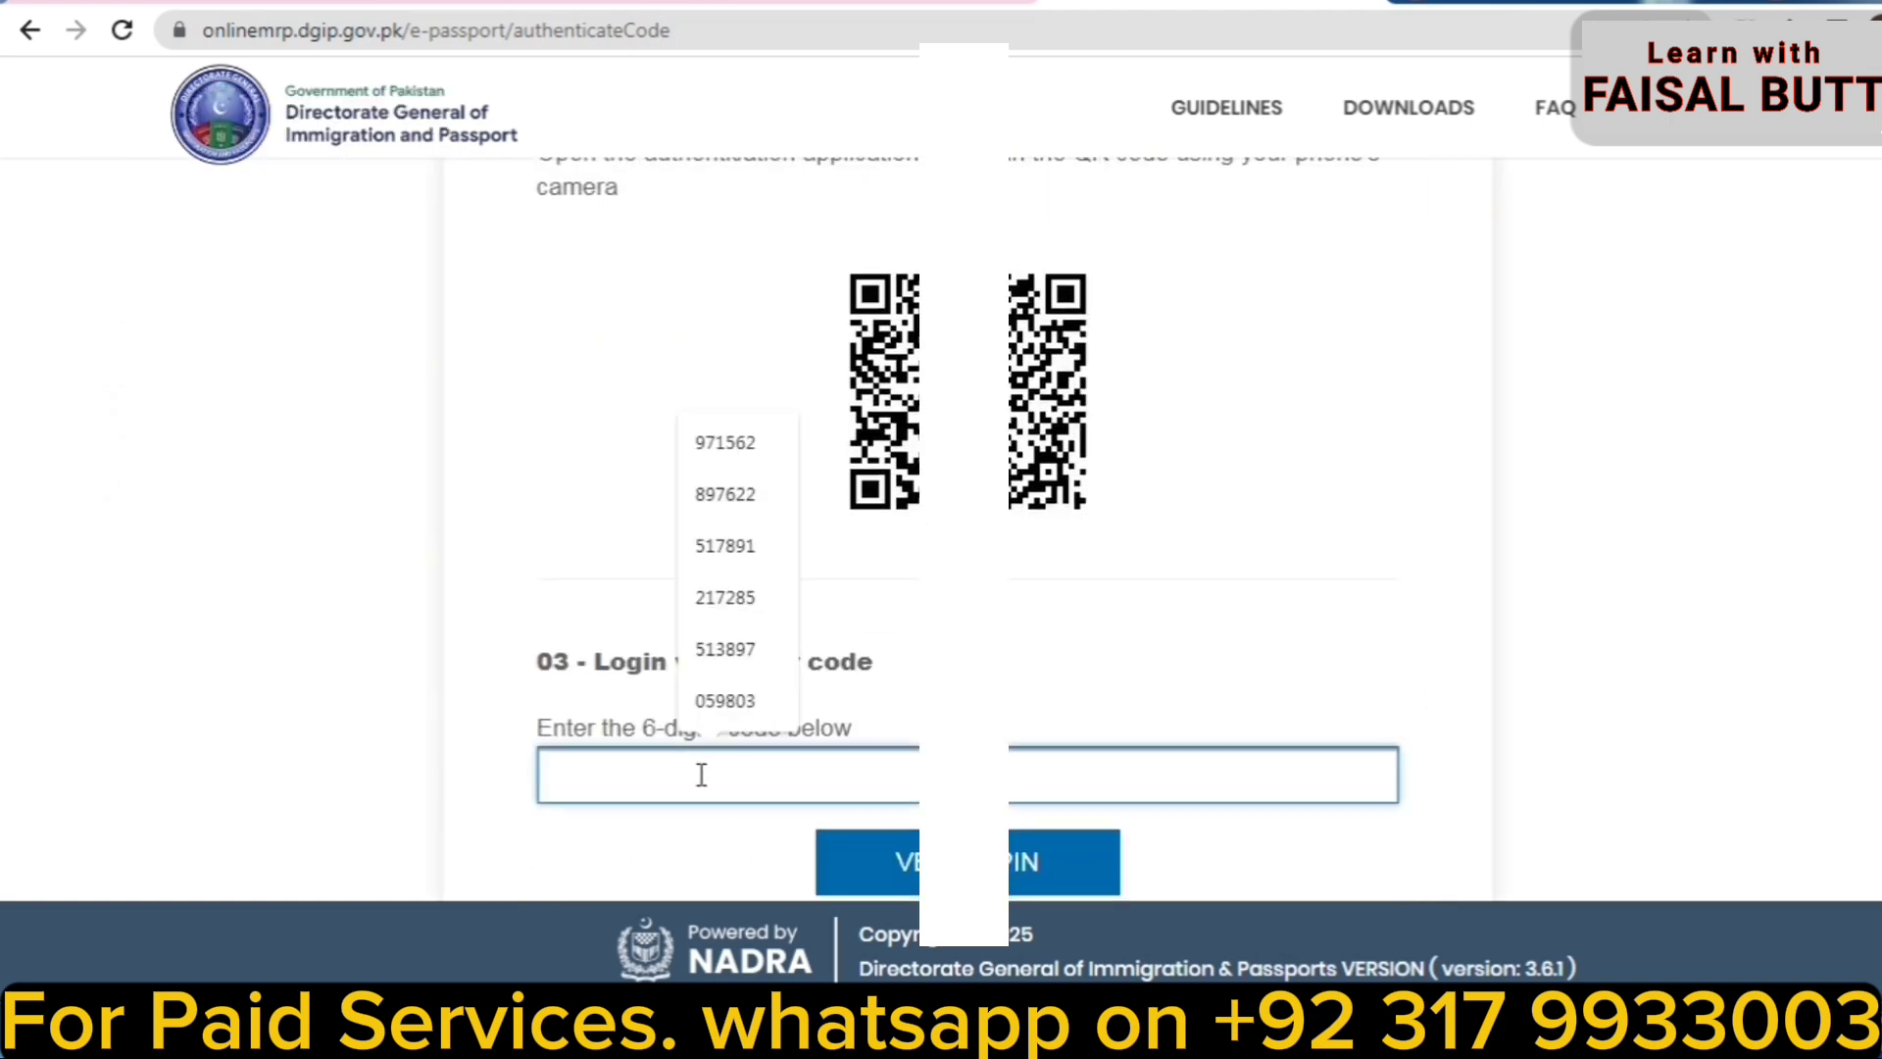
pyautogui.click(702, 775)
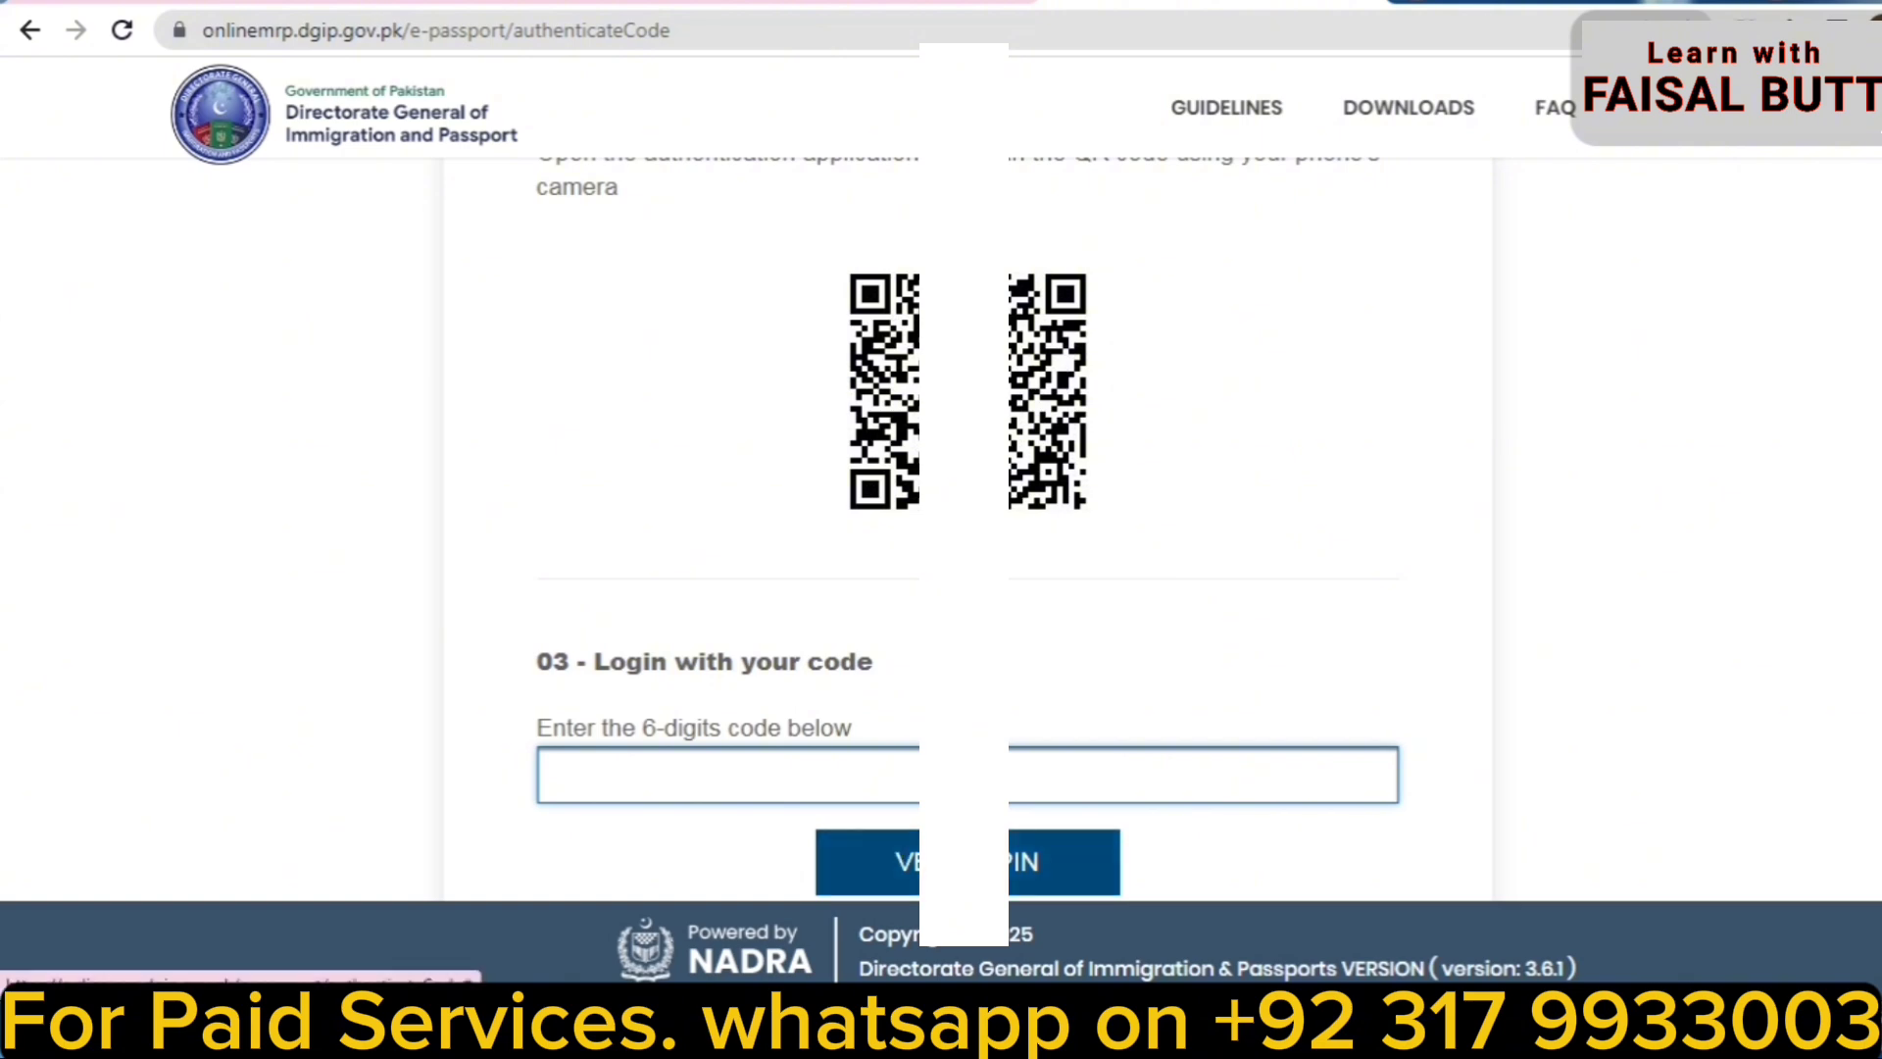
pyautogui.click(960, 862)
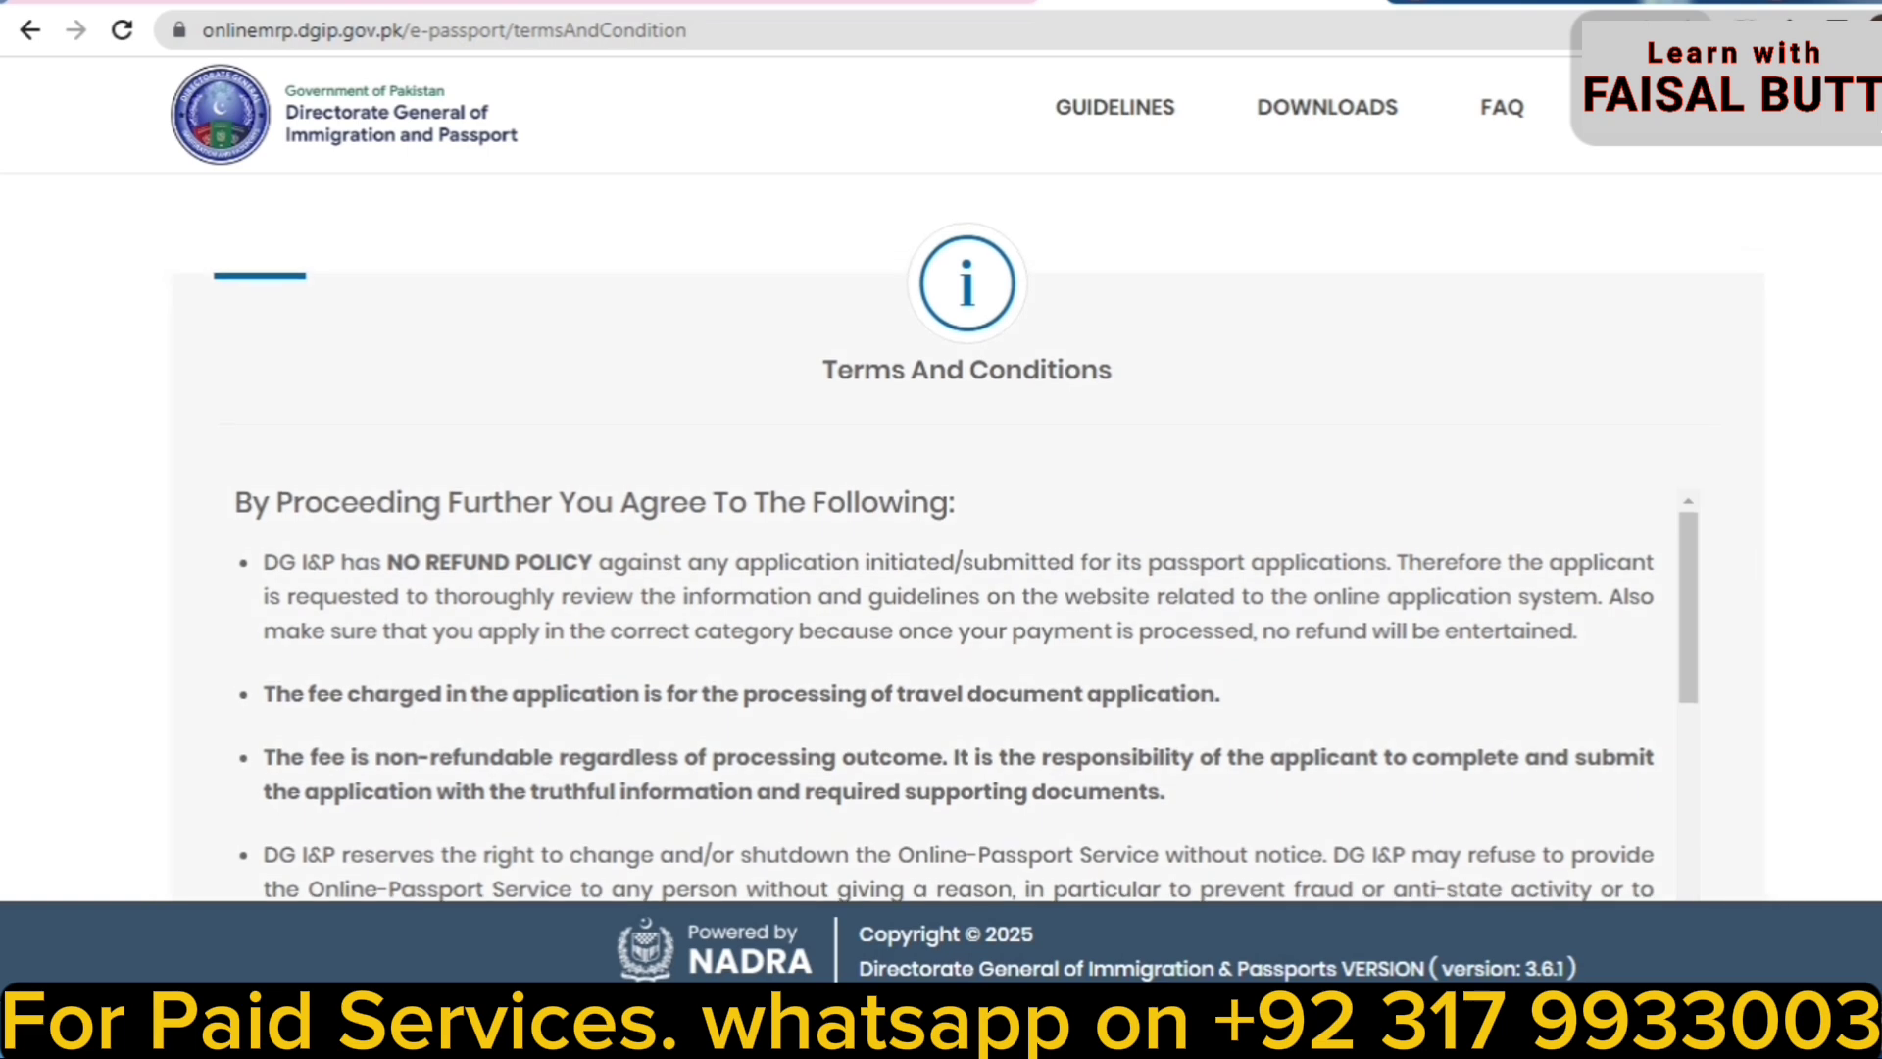
# Step: Accept the terms and conditions and start a new passport application
pyautogui.scroll(-4, 941, 530)
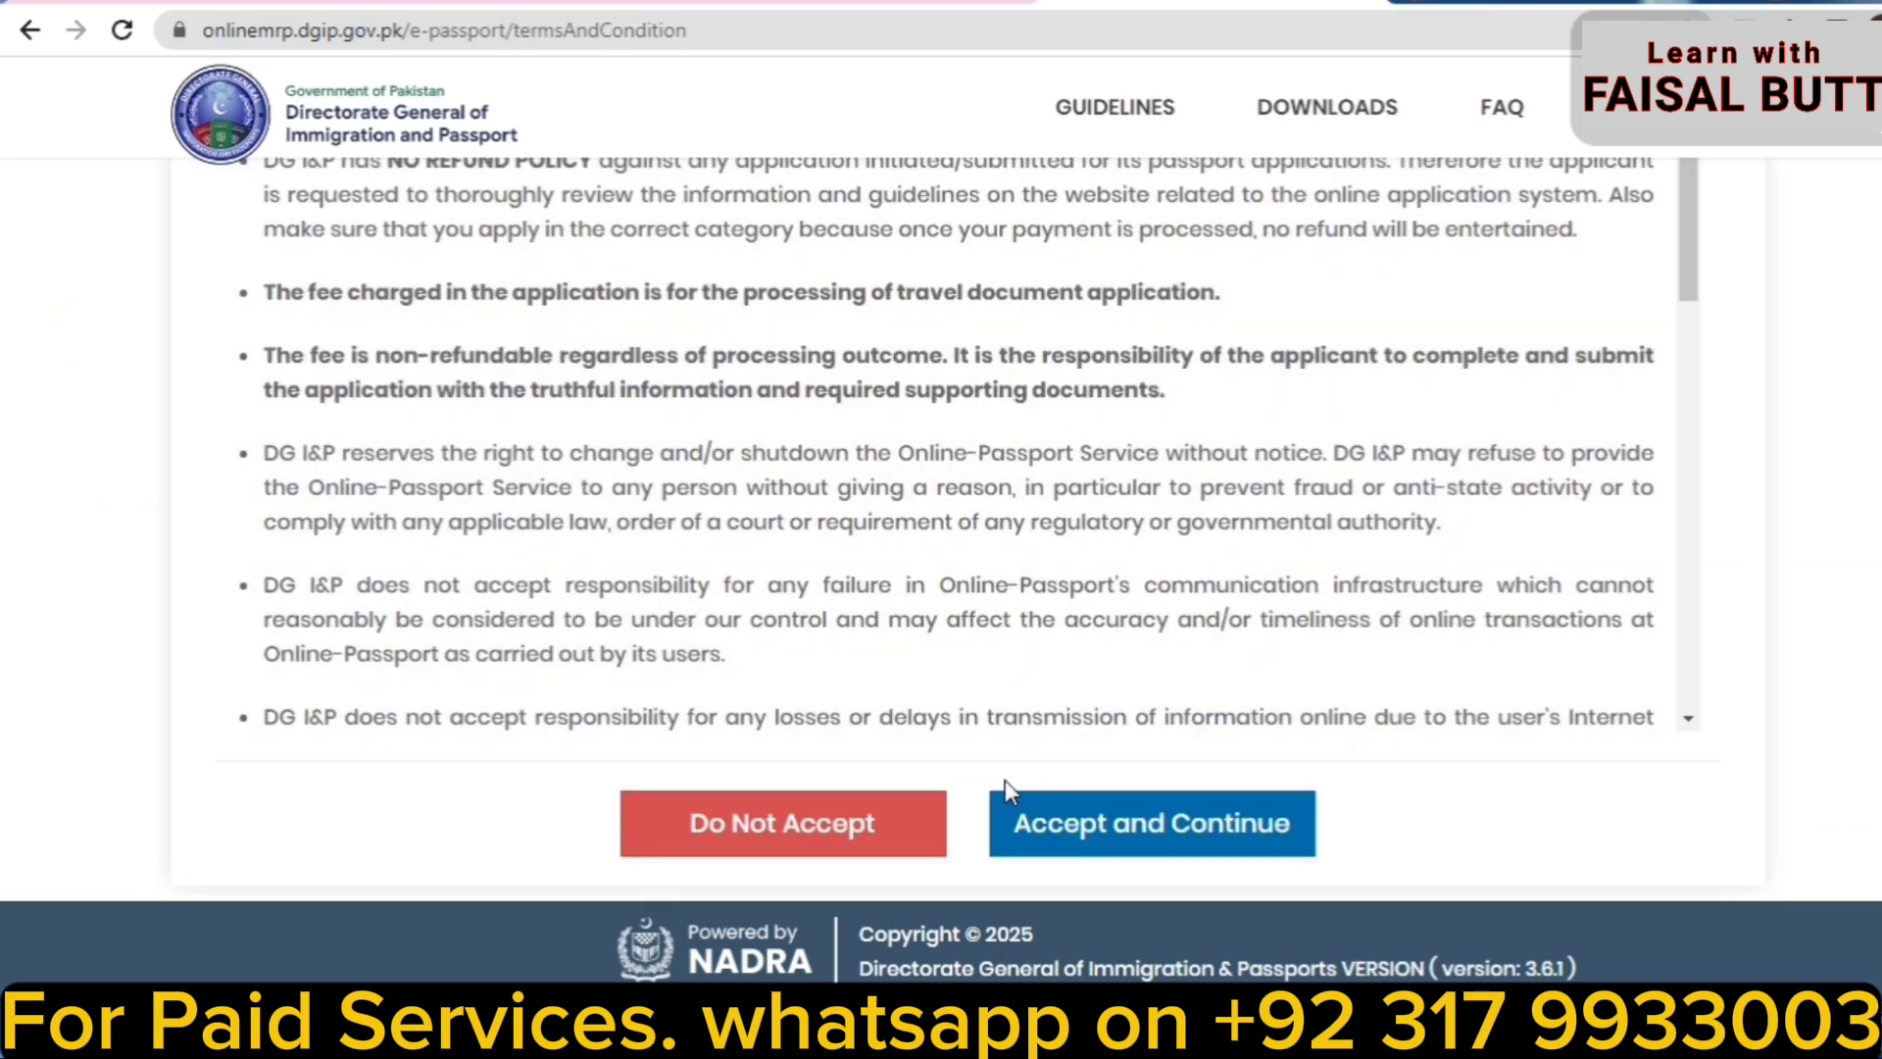
pyautogui.click(1154, 829)
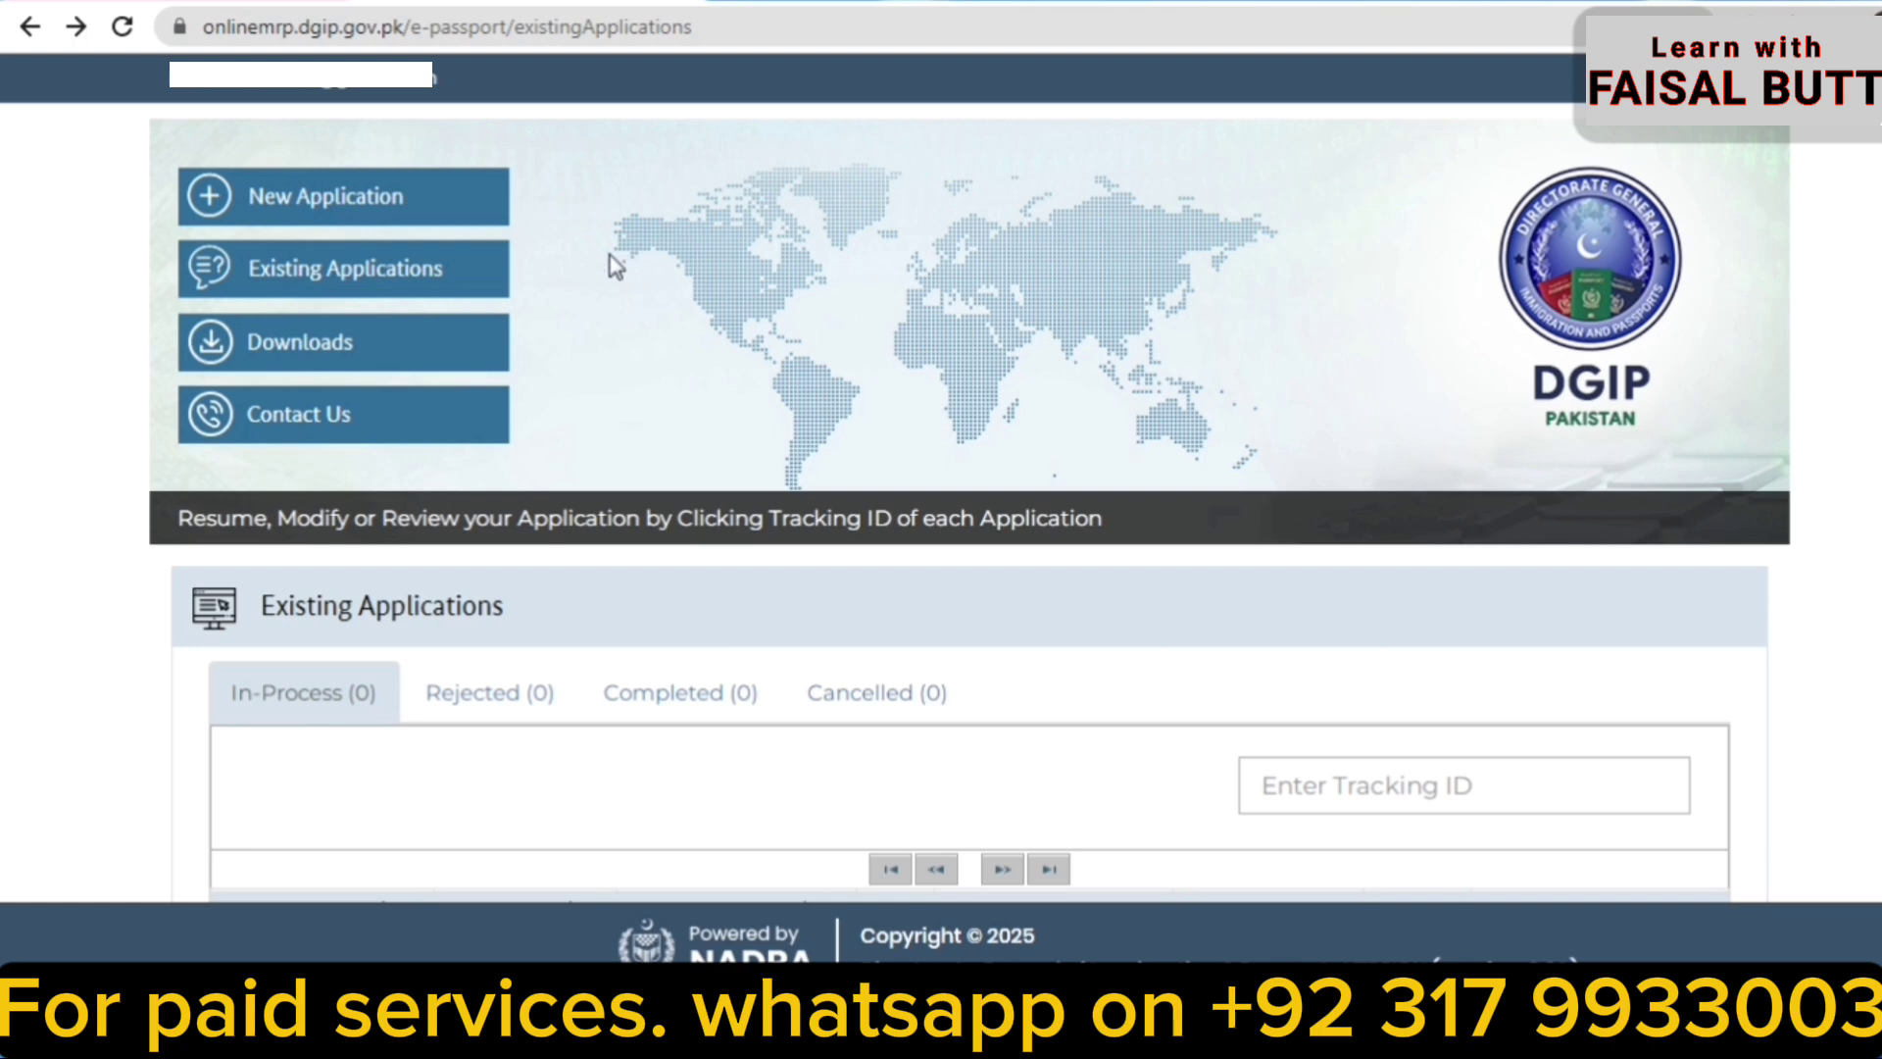
pyautogui.click(338, 203)
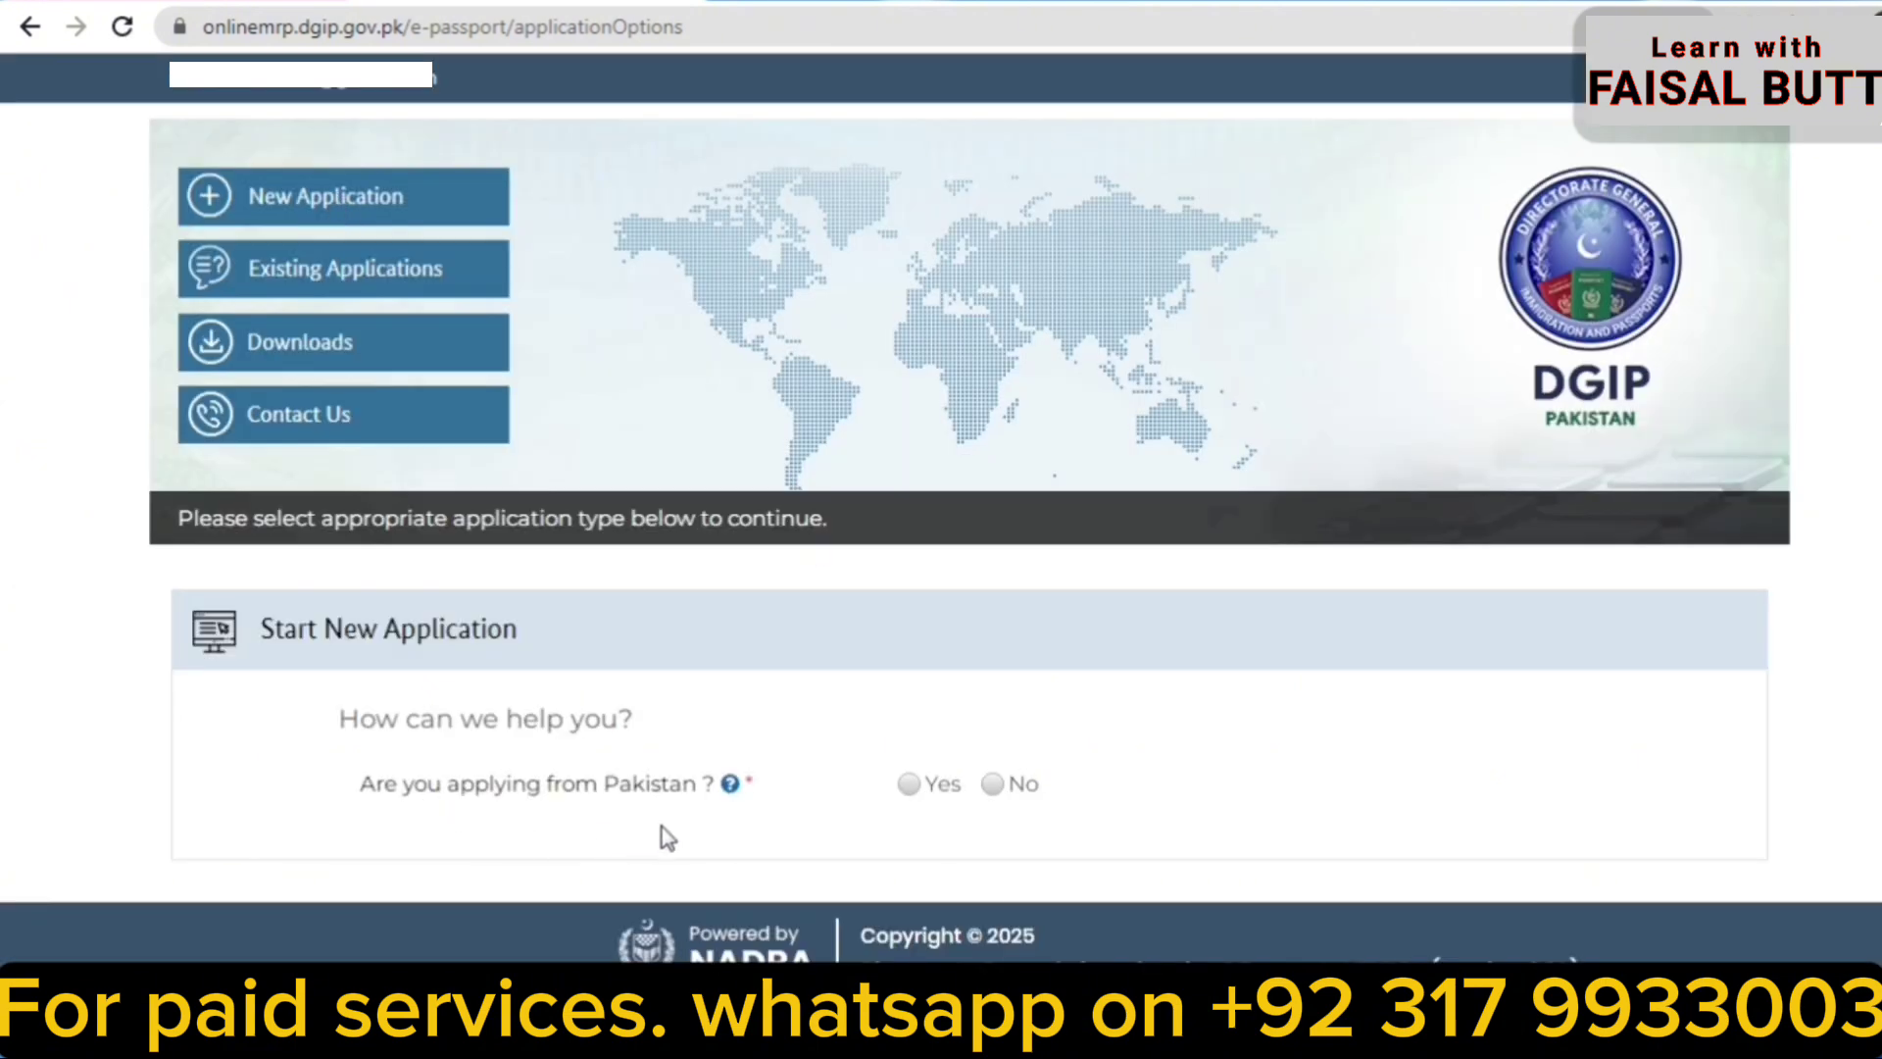
# Step: Answer No to applying from Pakistan and choose Reprint of Passport (Lost, Exhausted, Damaged) as the application type
pyautogui.click(993, 784)
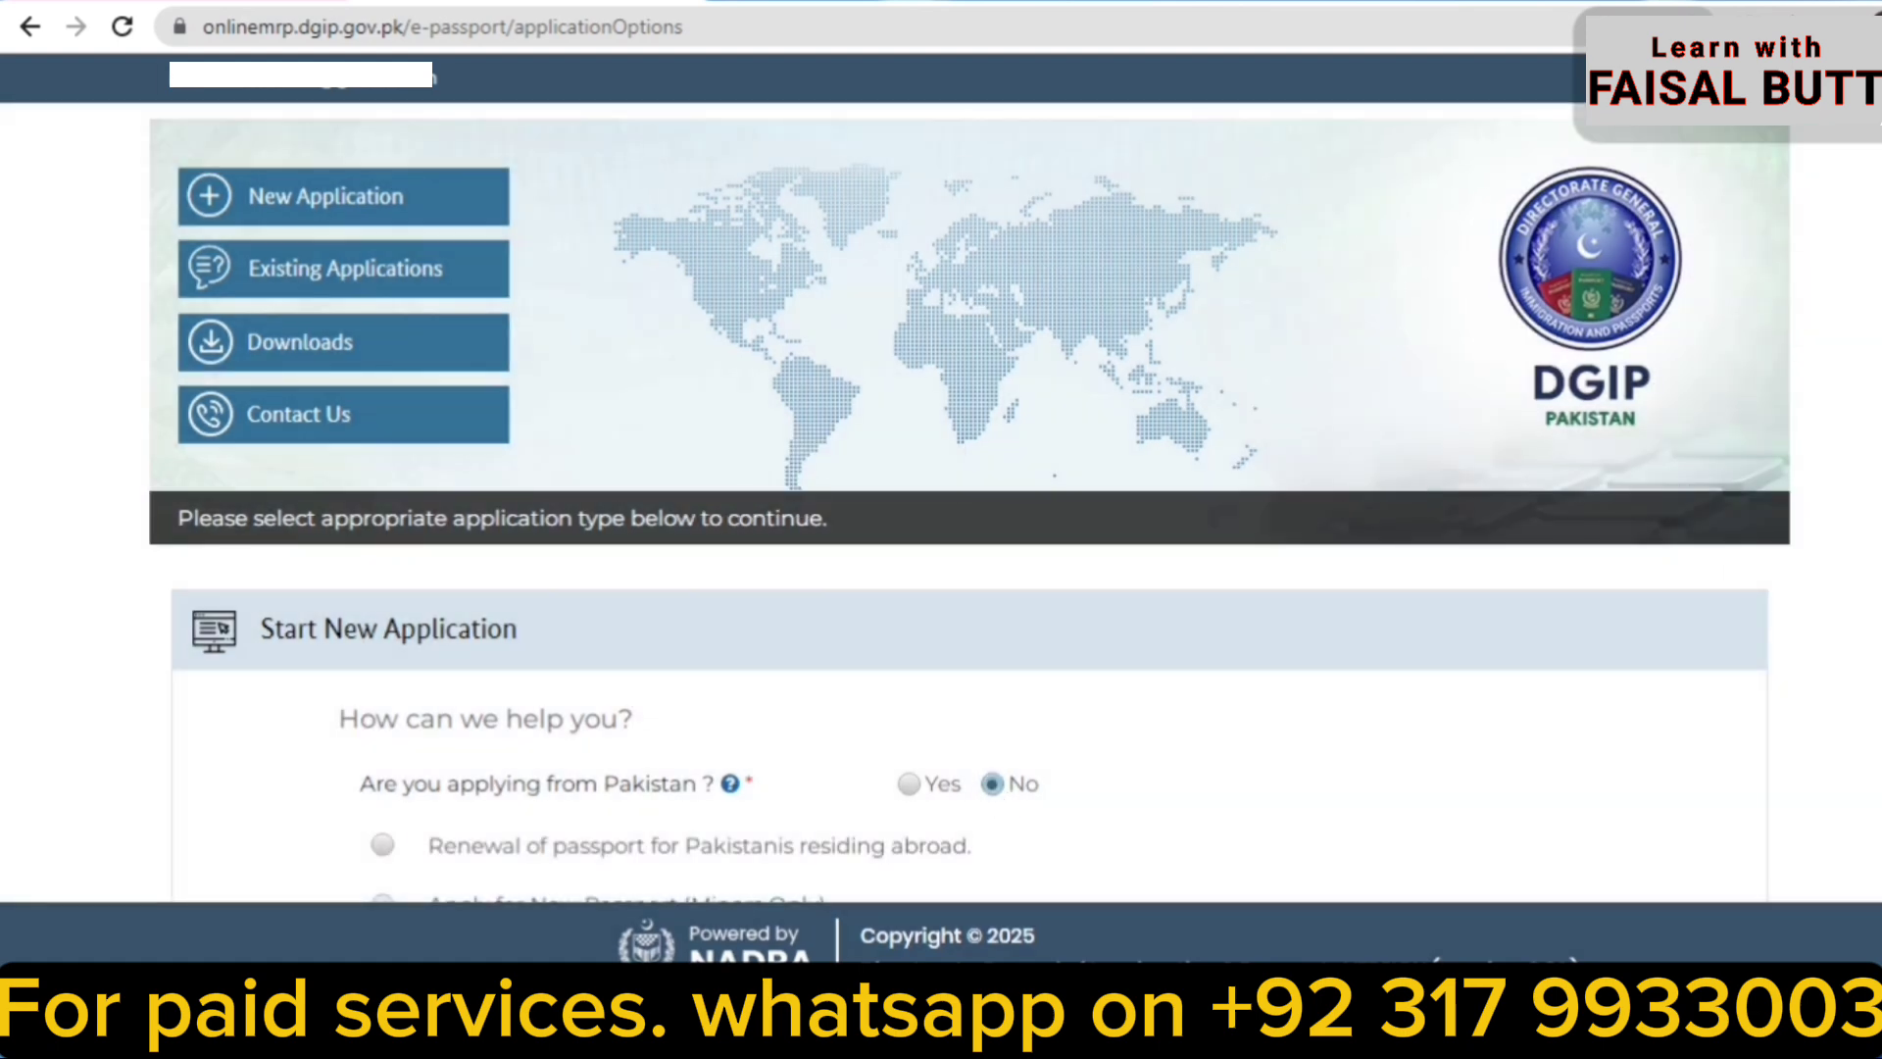
pyautogui.scroll(-3, 834, 765)
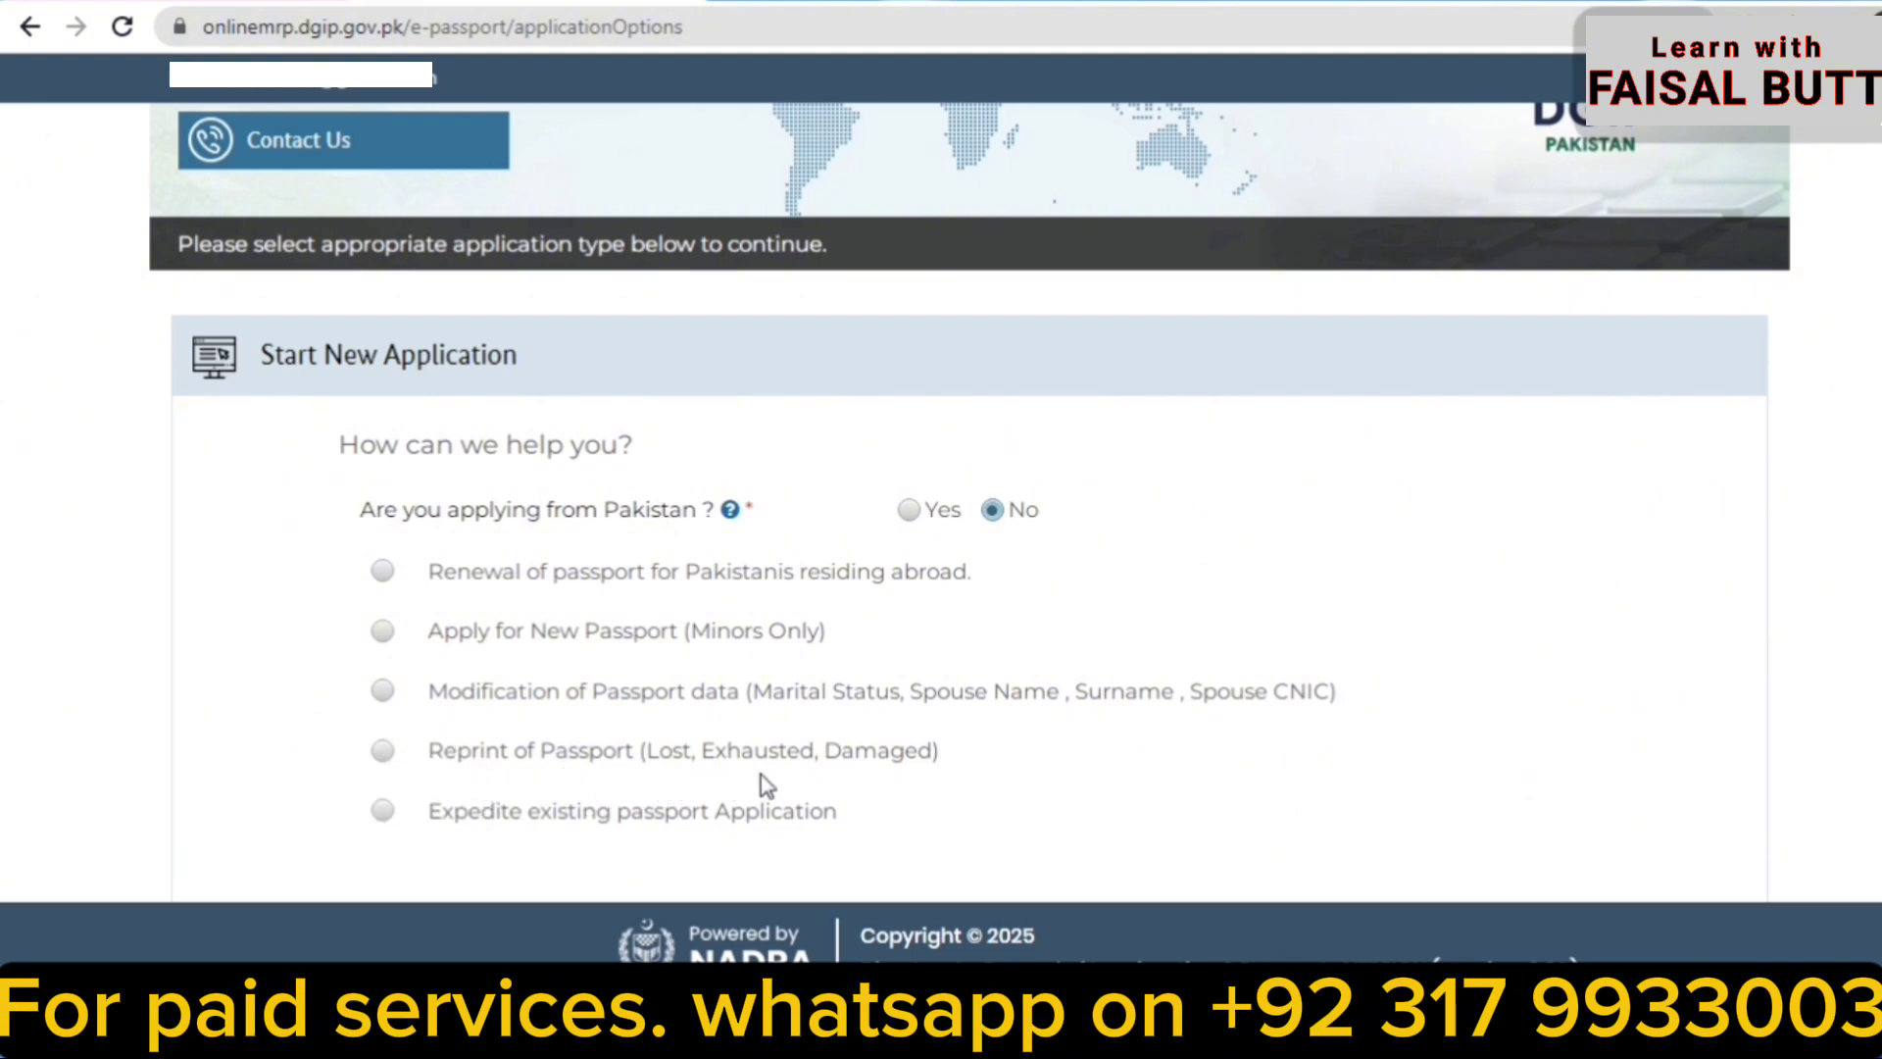
pyautogui.click(382, 753)
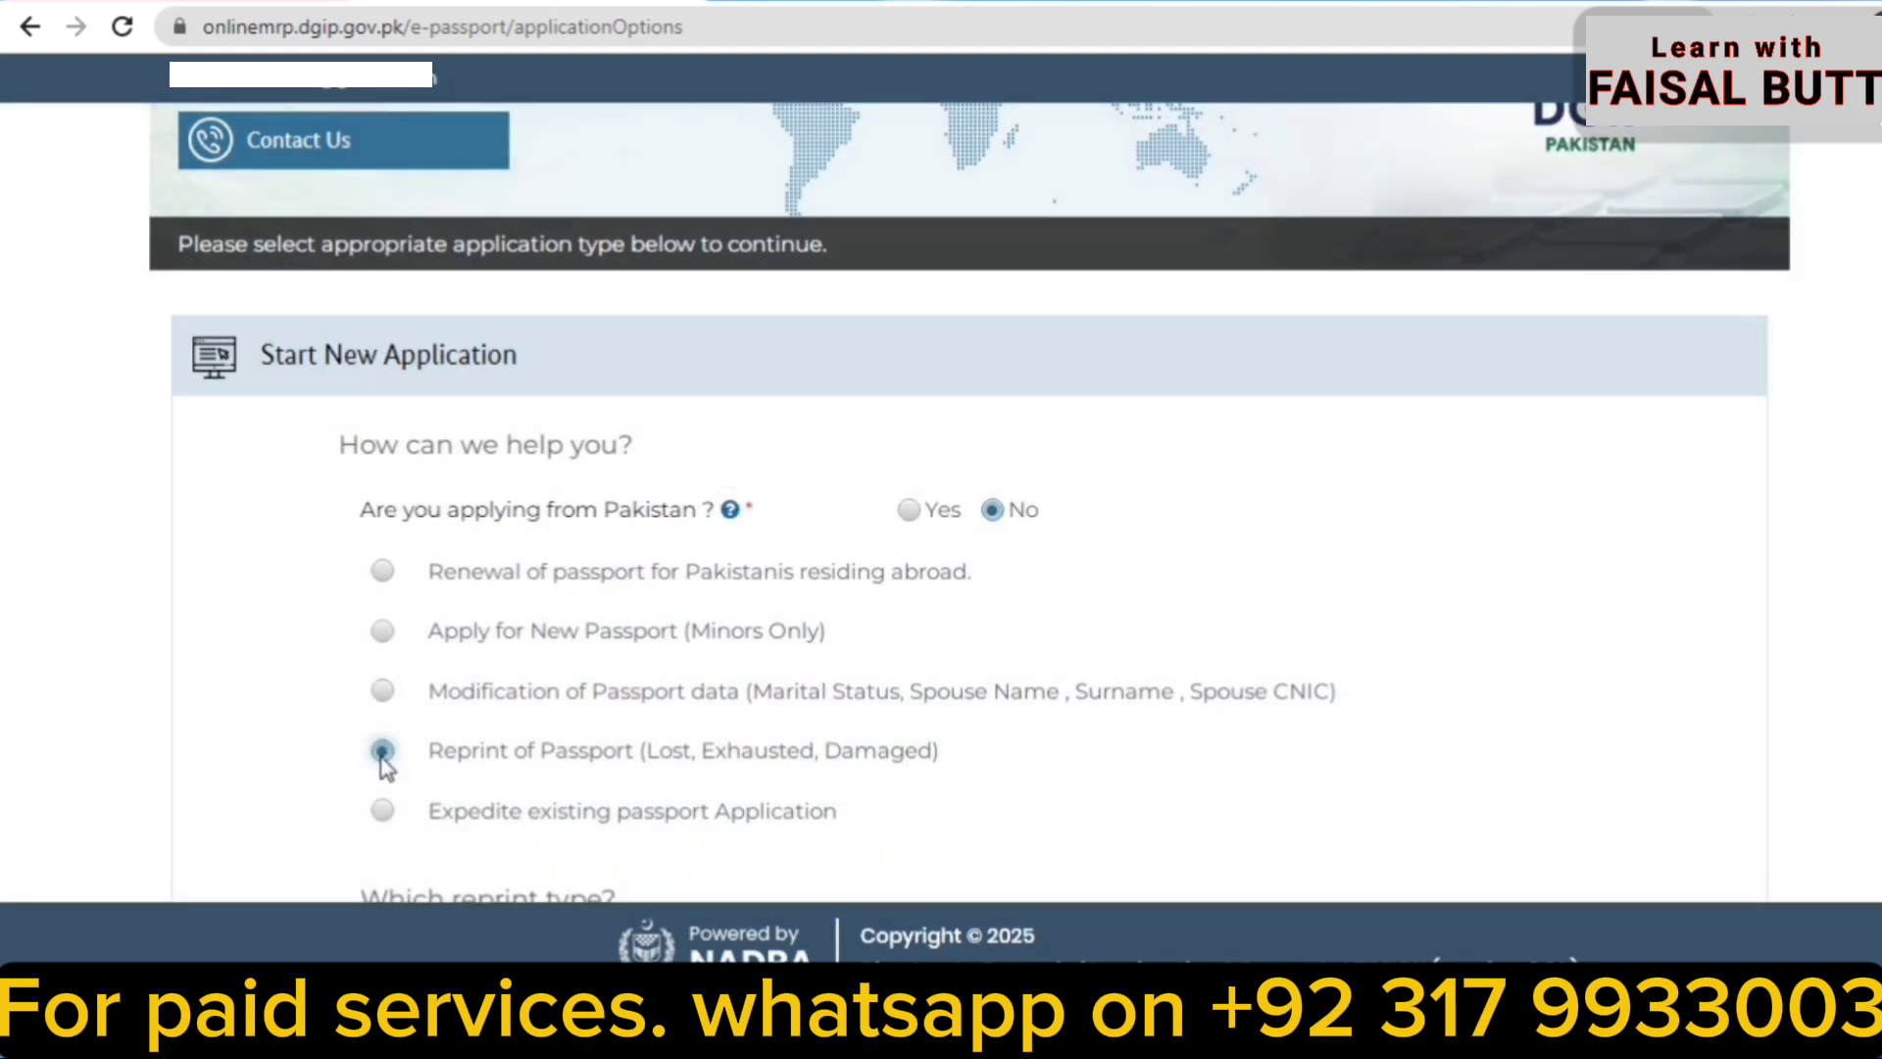
# Step: Set the reprint type to Reprint Lost and answer Yes to having lost the Pakistani passport
pyautogui.scroll(-3, 696, 757)
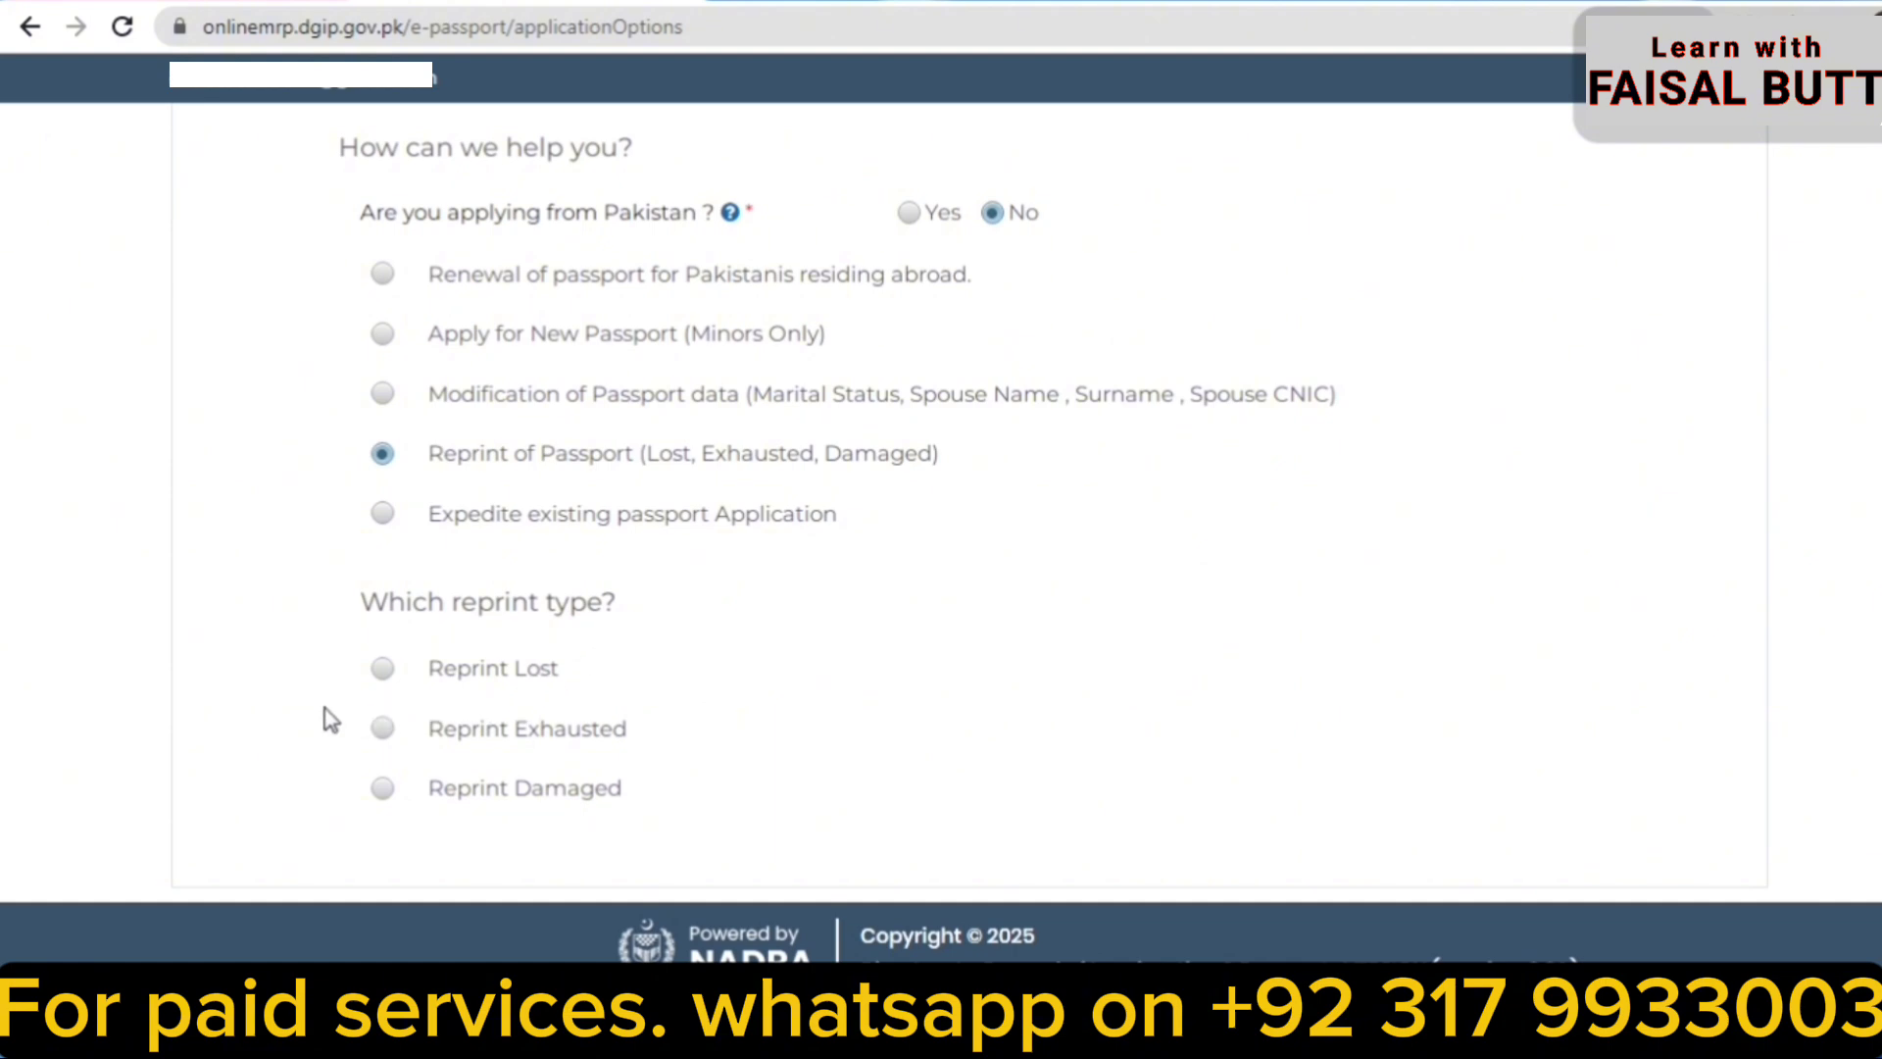
pyautogui.click(382, 670)
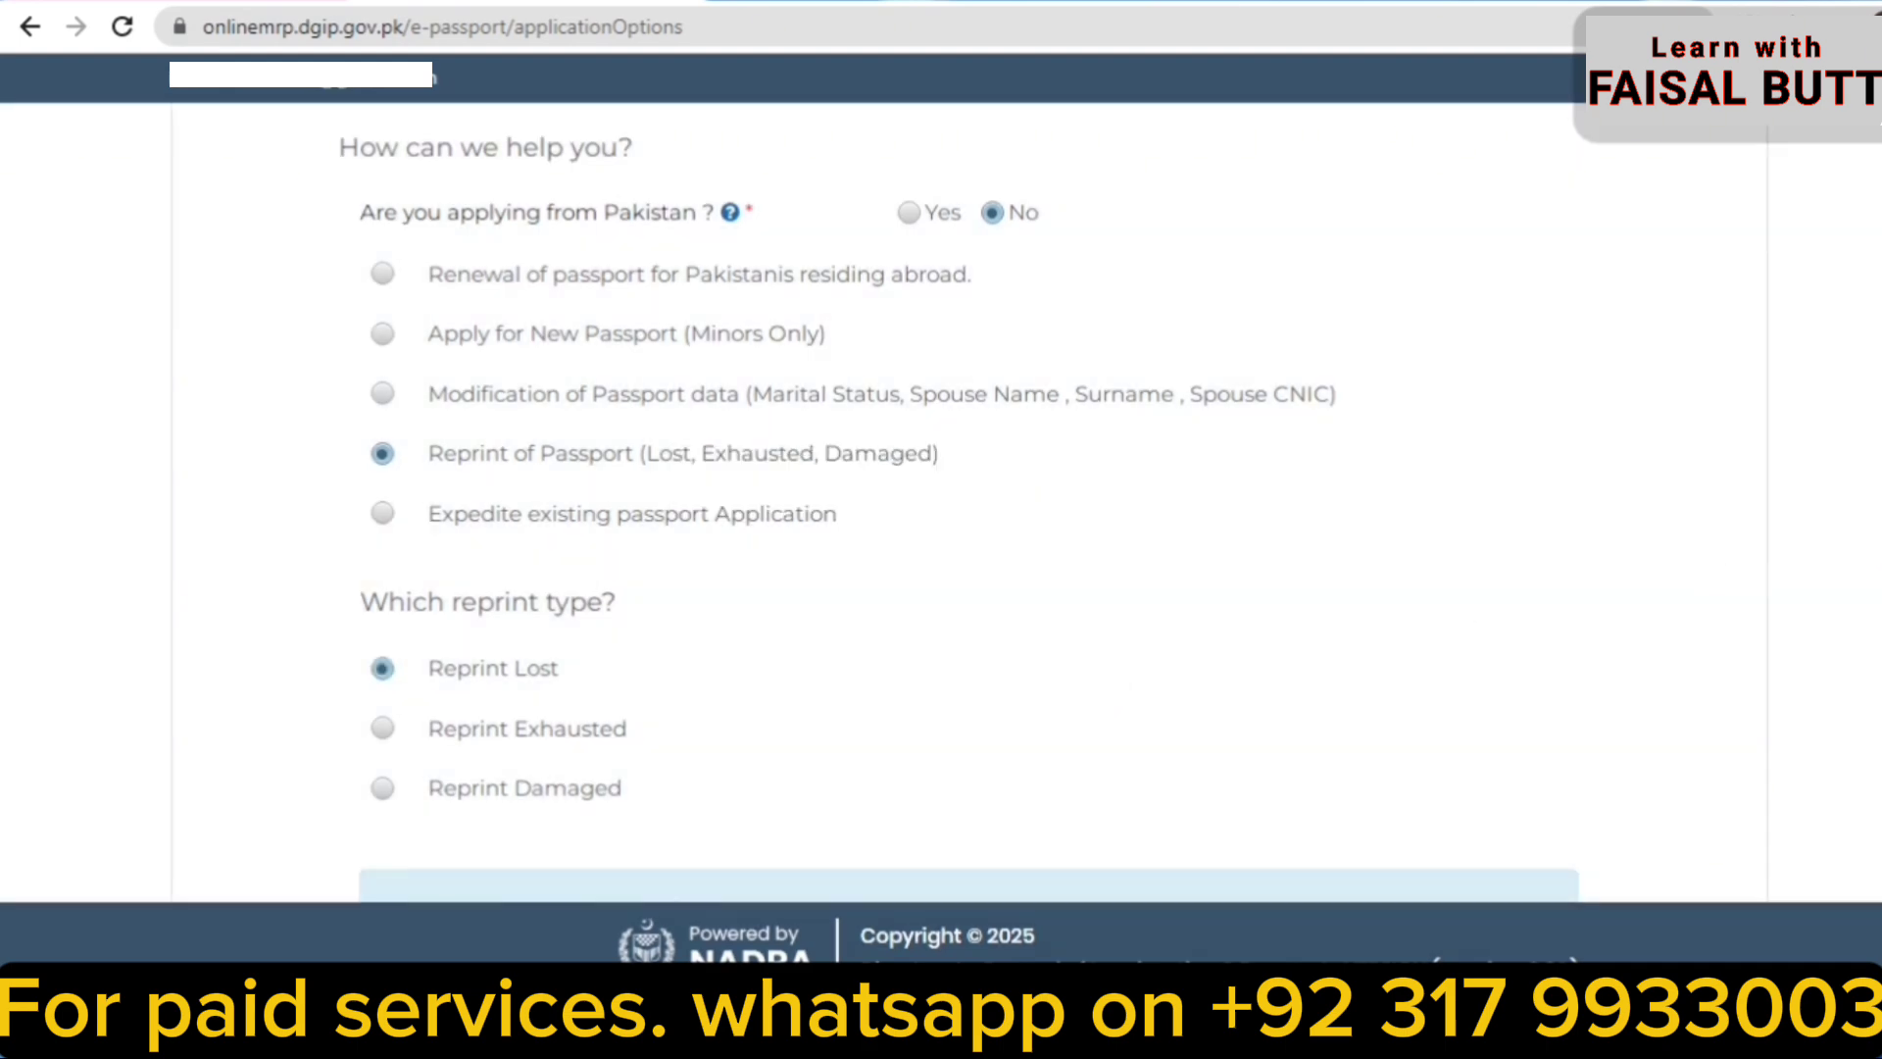
pyautogui.scroll(-3, 941, 491)
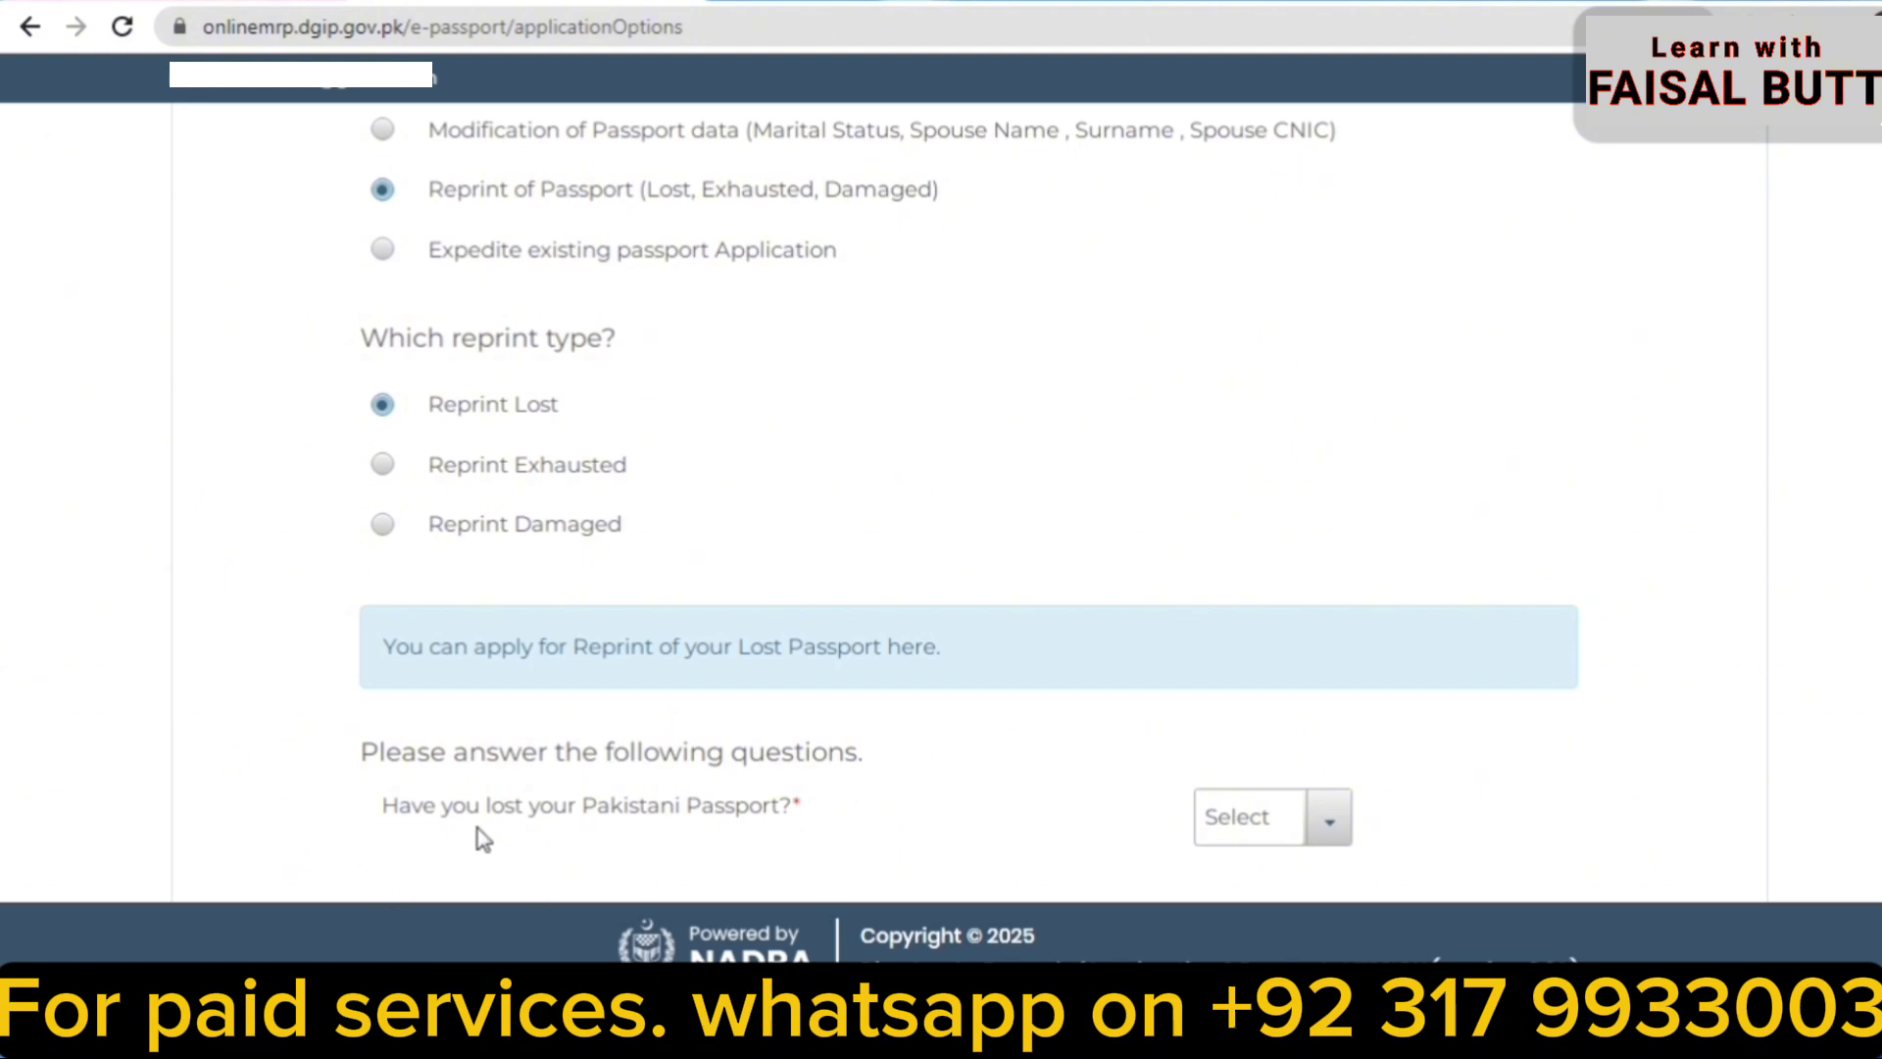
pyautogui.click(1332, 831)
pyautogui.click(1307, 921)
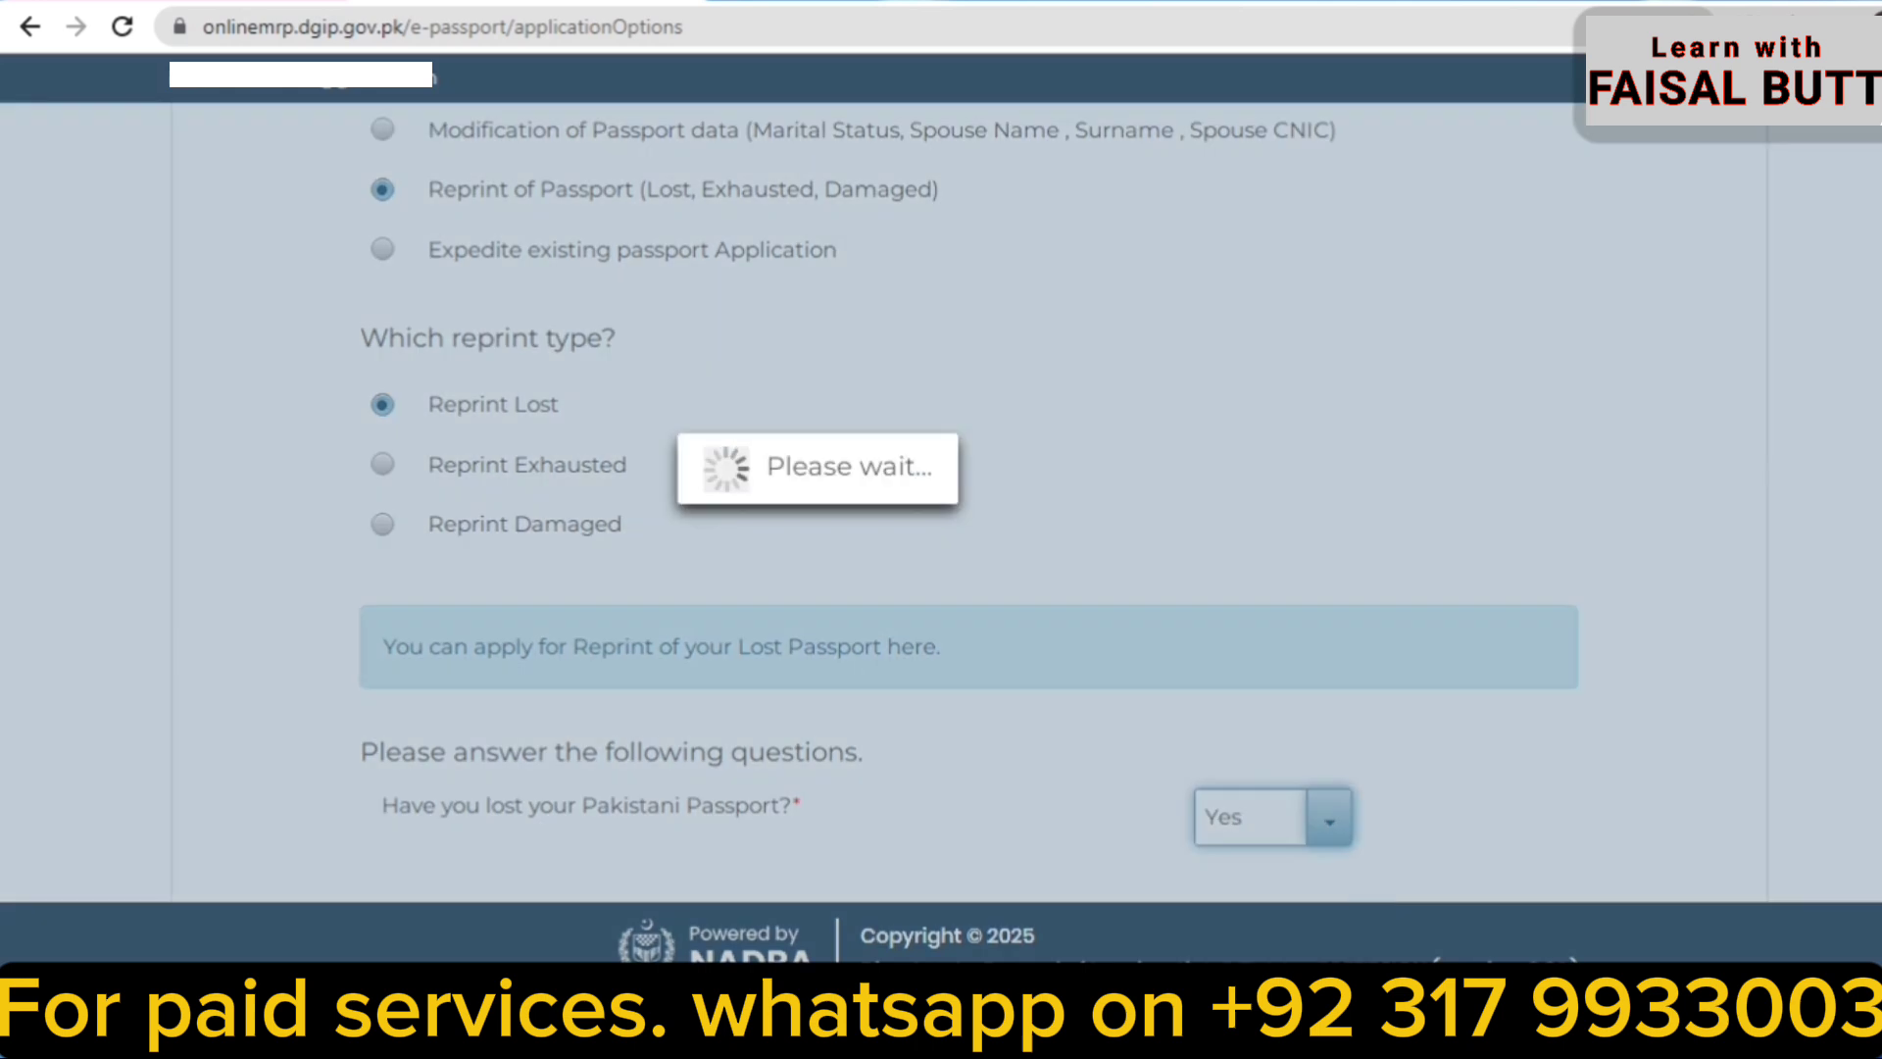
# Step: Answer No to the questions on a minor's passport, applying for asylum abroad, and holding a resident card with asylum status
pyautogui.scroll(-3, 970, 491)
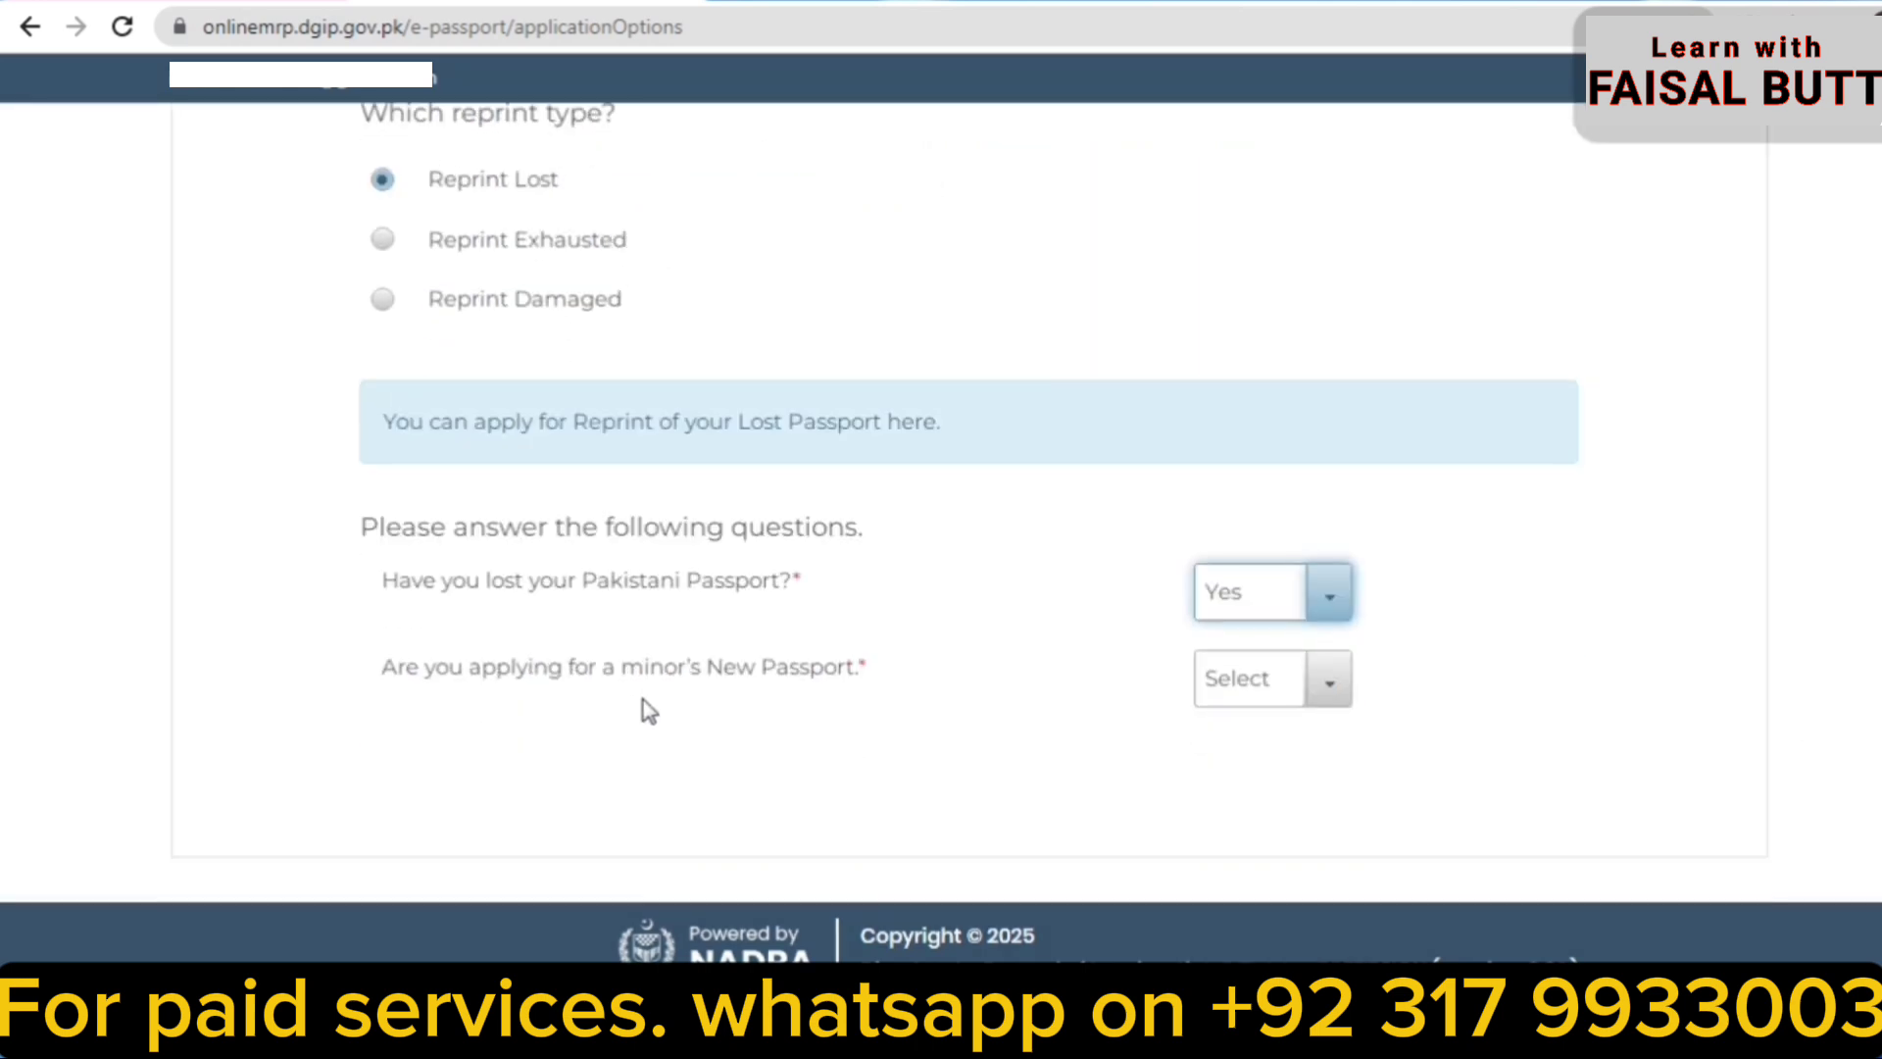
pyautogui.click(1340, 704)
pyautogui.click(1269, 826)
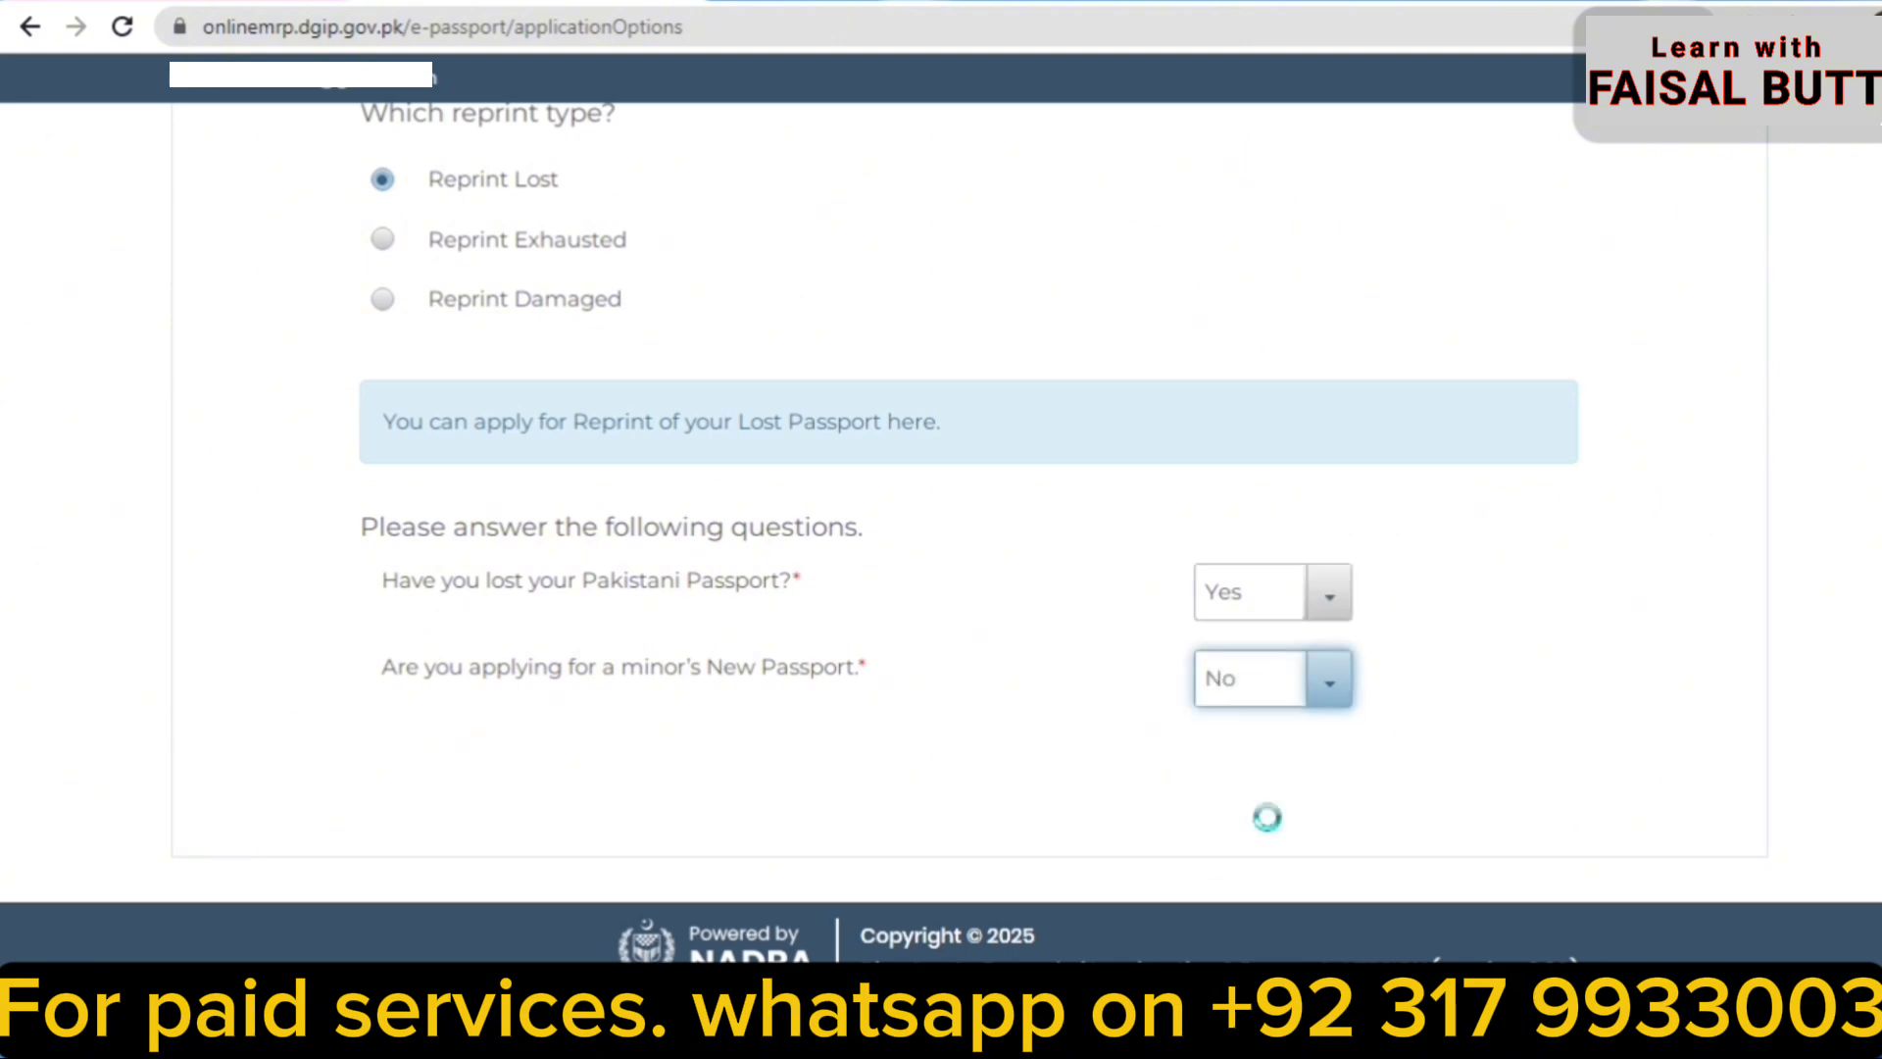
pyautogui.scroll(-1, 969, 502)
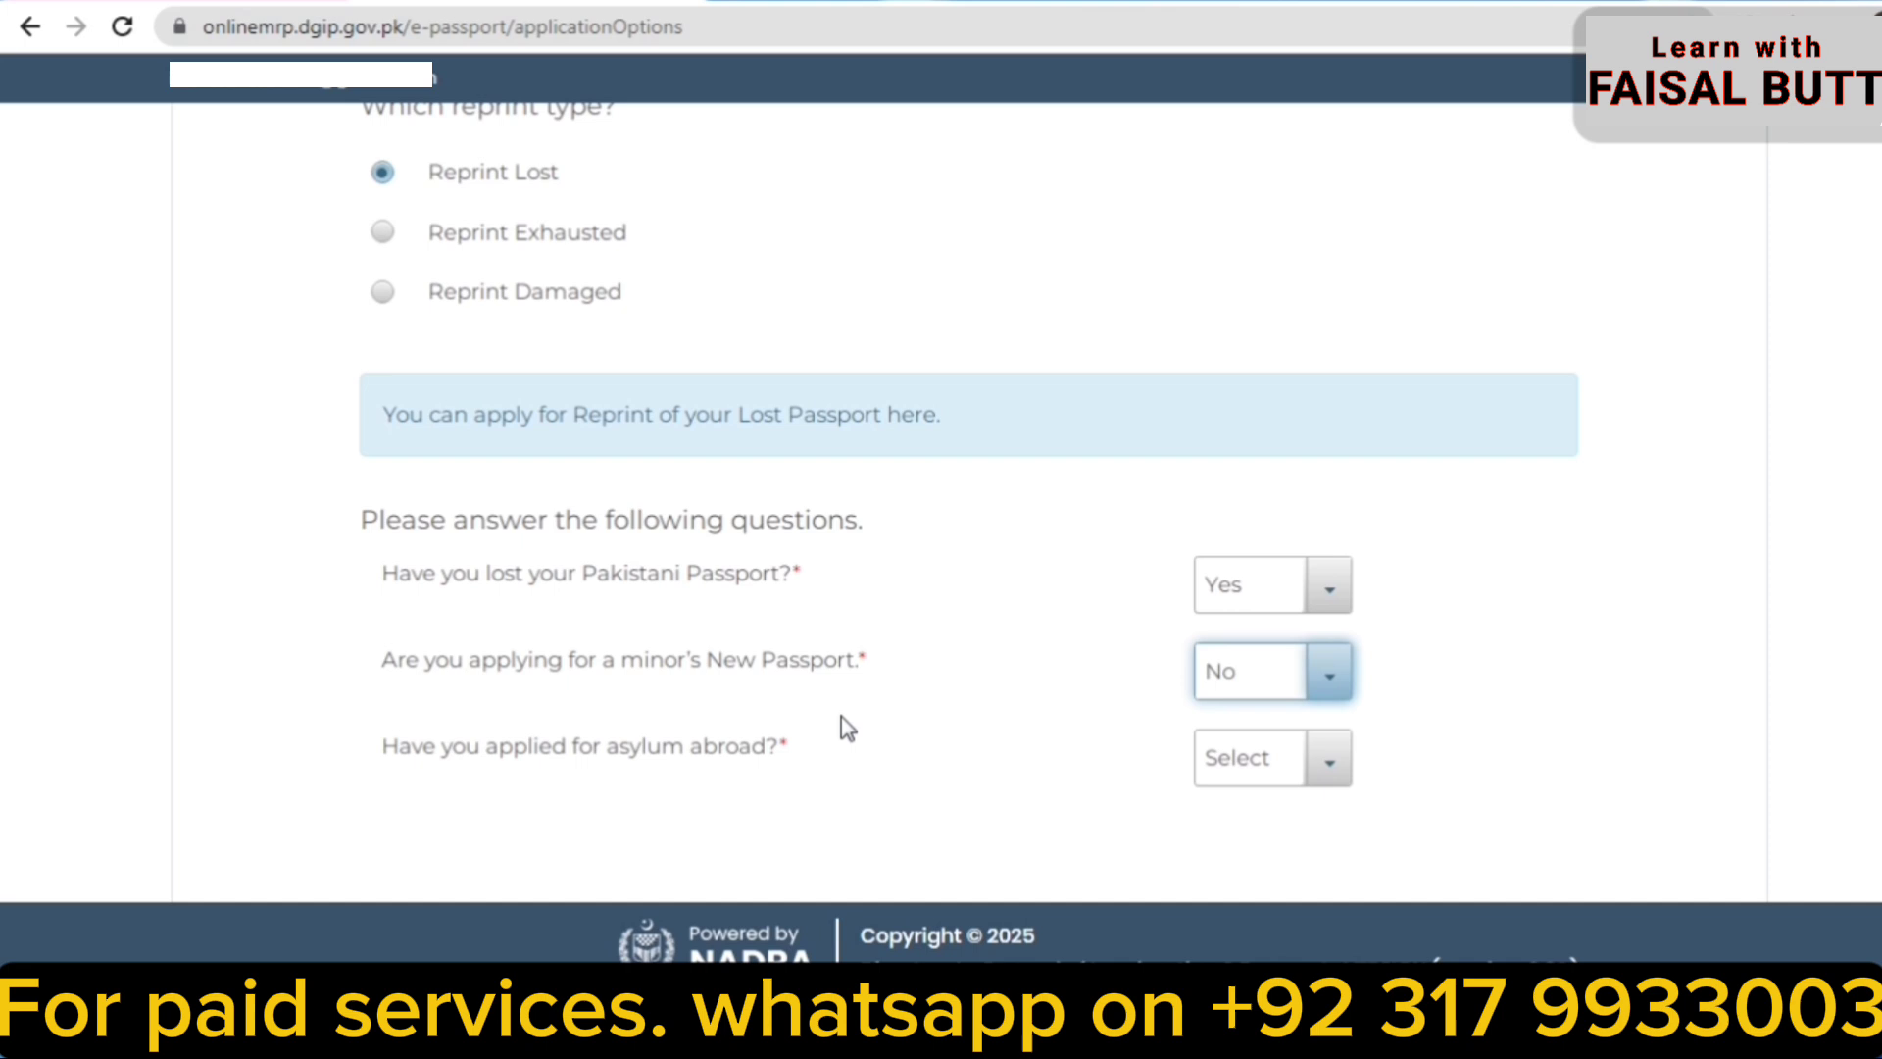
pyautogui.click(1347, 781)
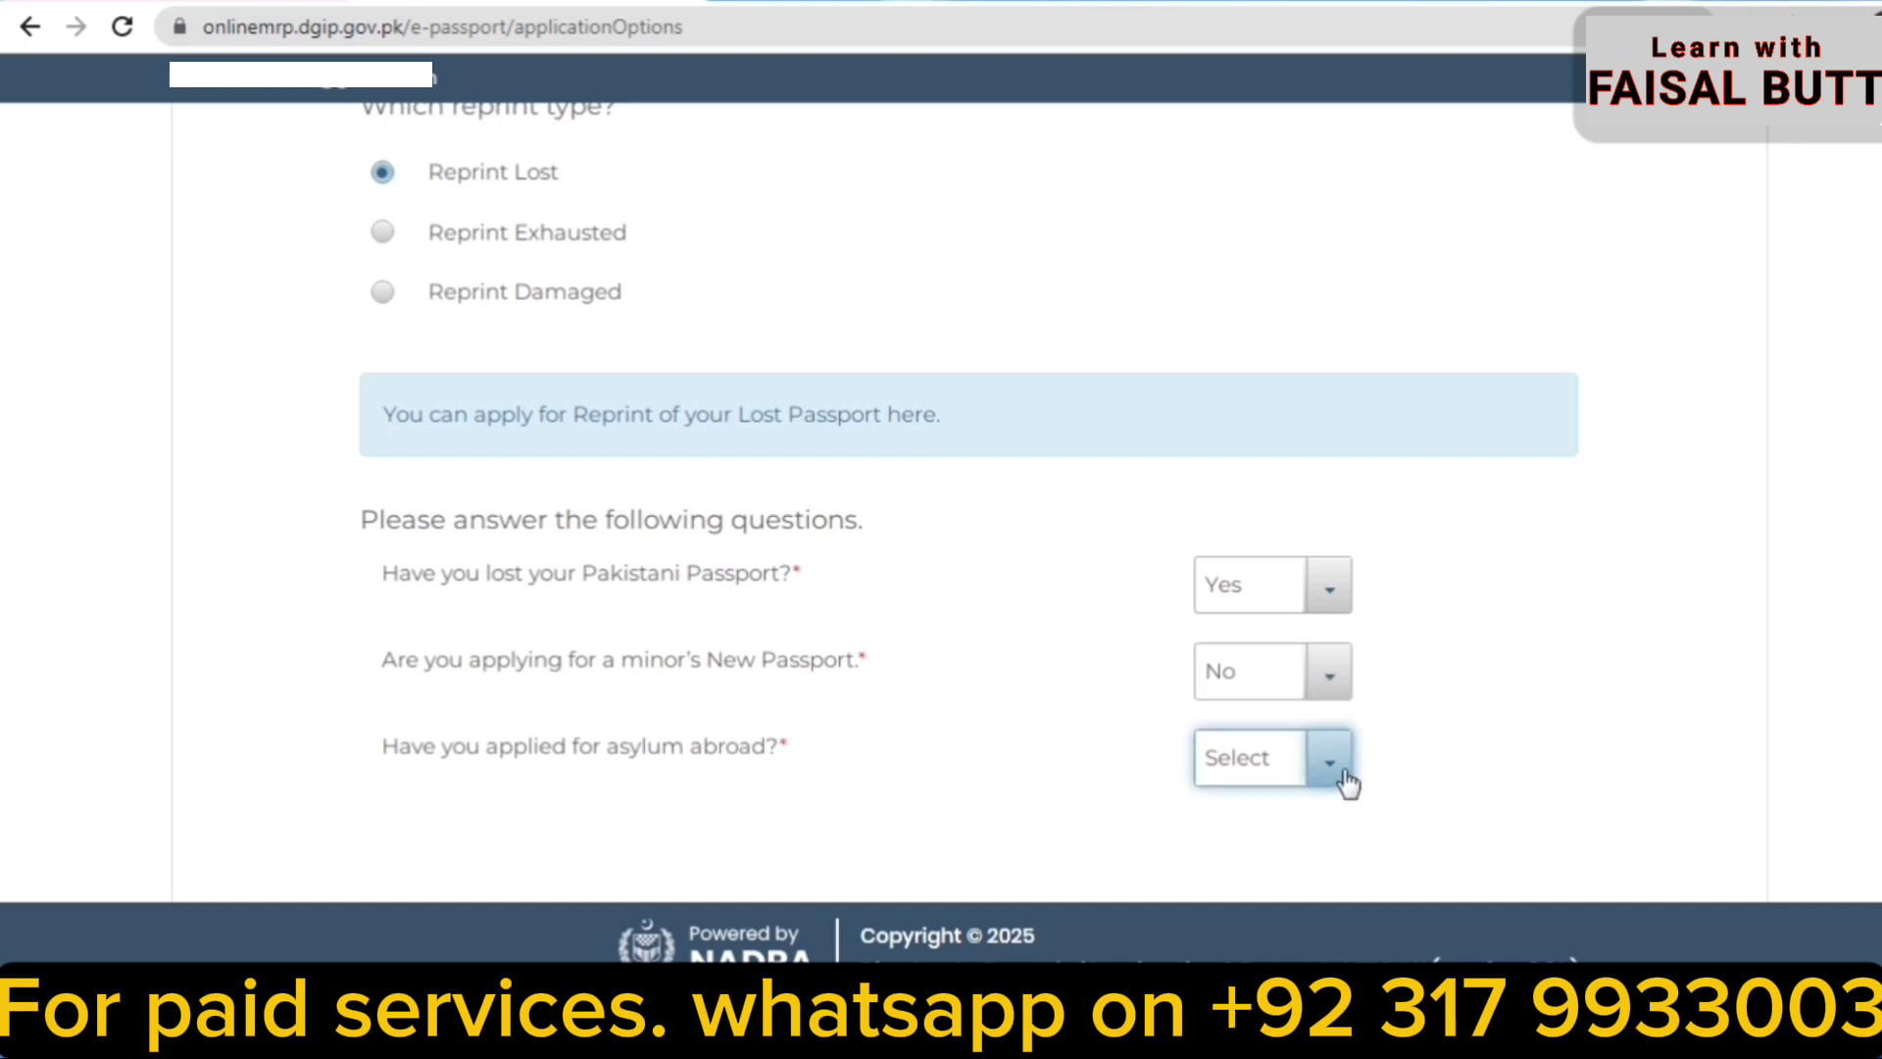
pyautogui.click(1303, 908)
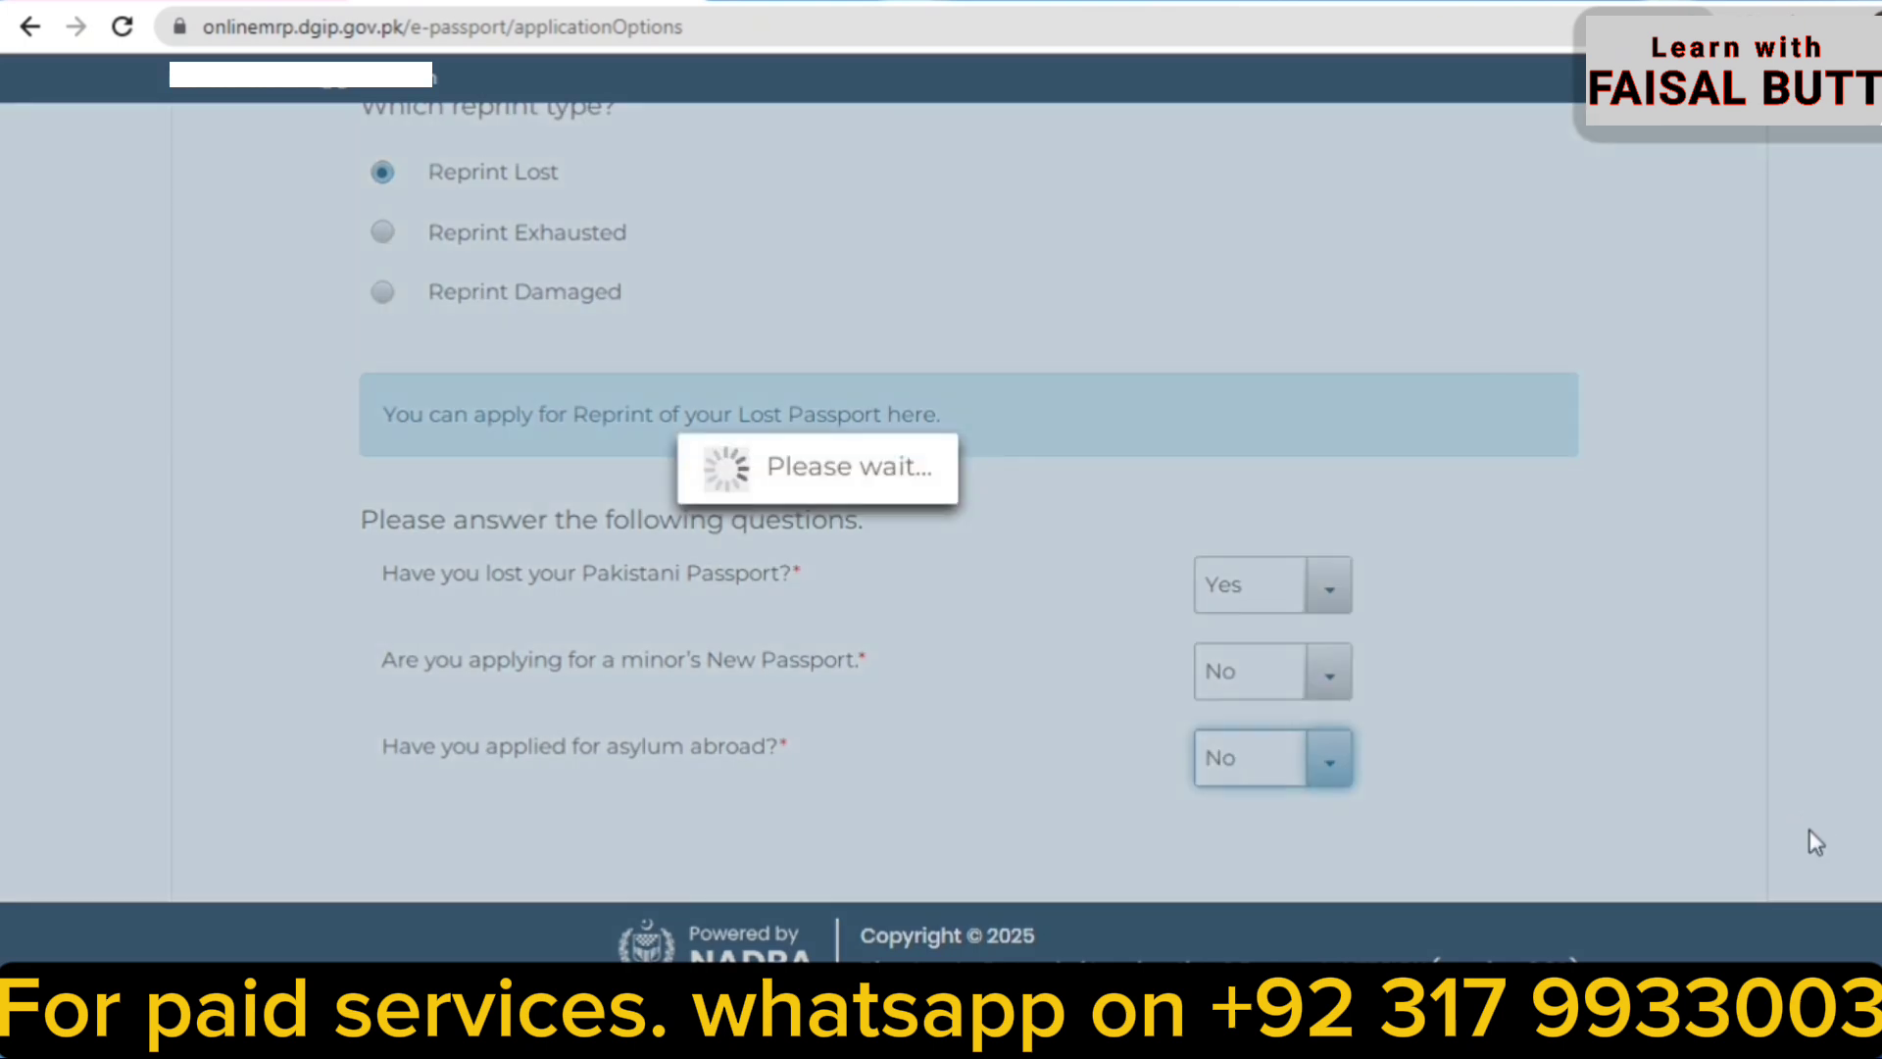
pyautogui.scroll(-2, 941, 701)
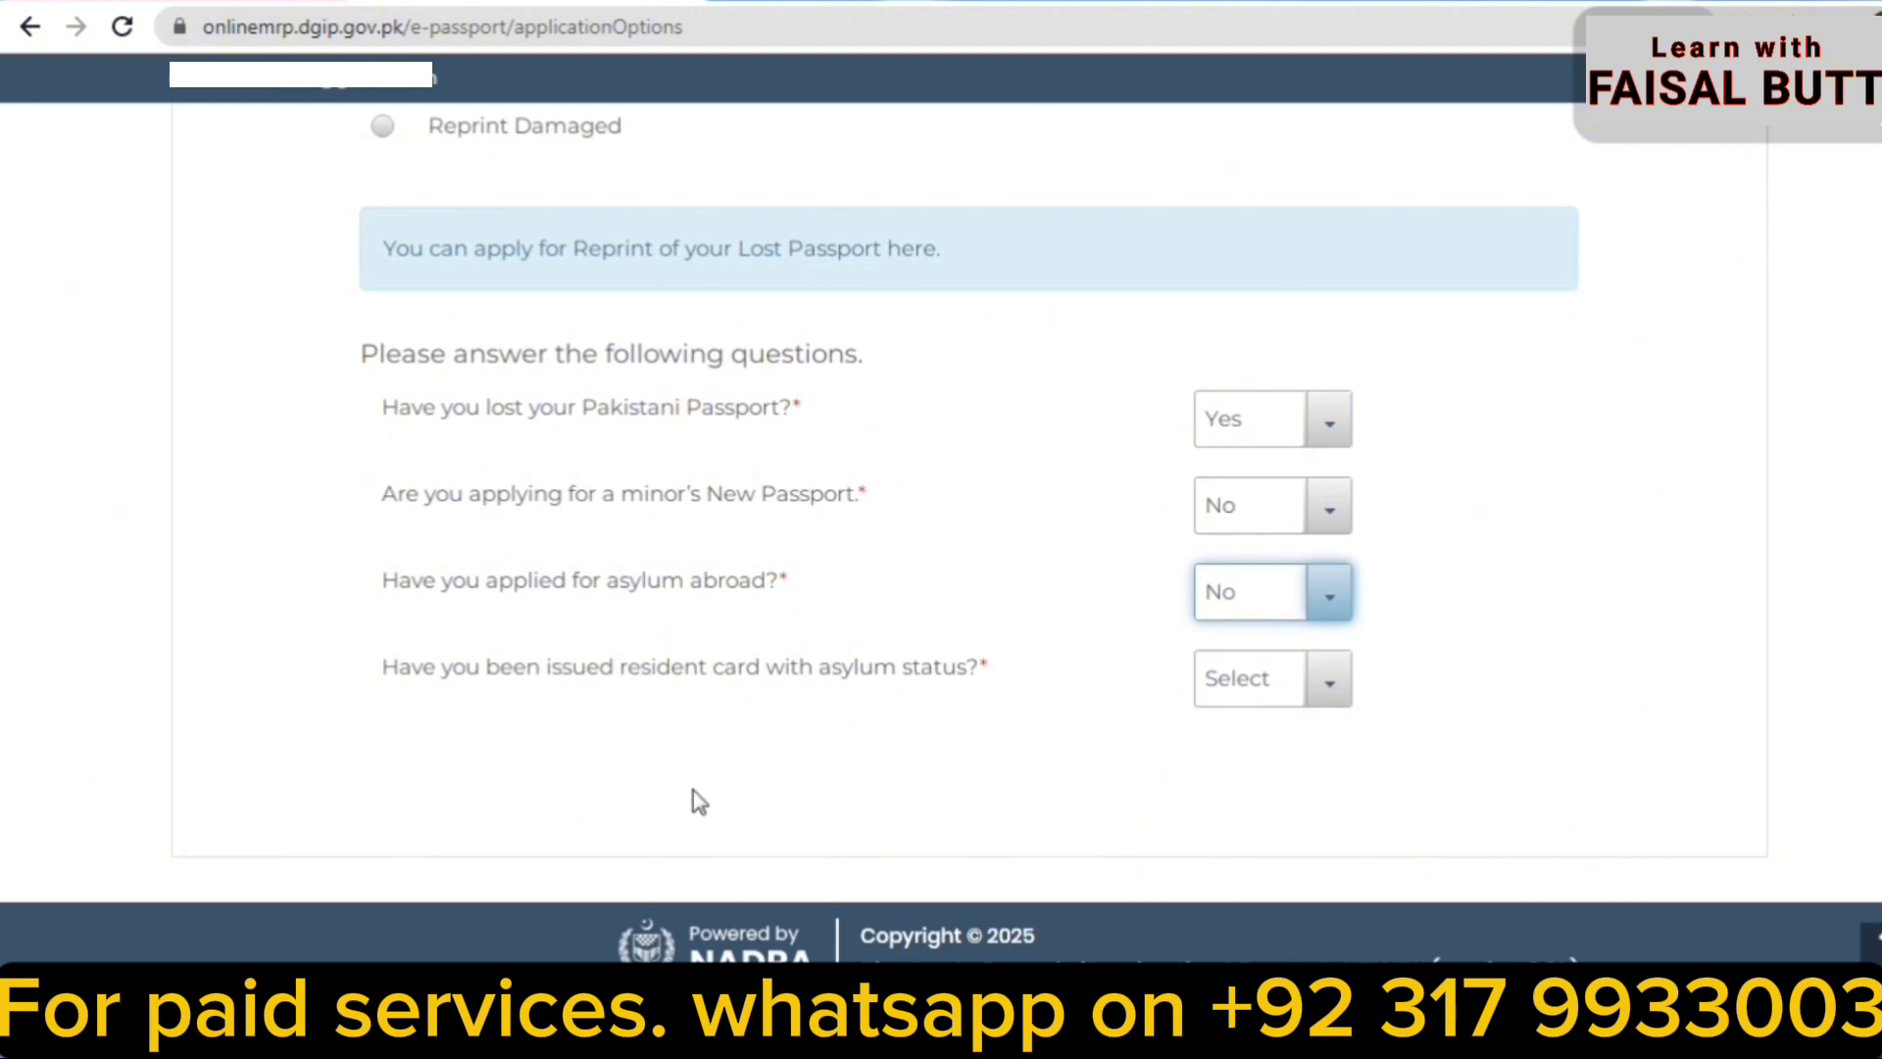
pyautogui.click(1329, 698)
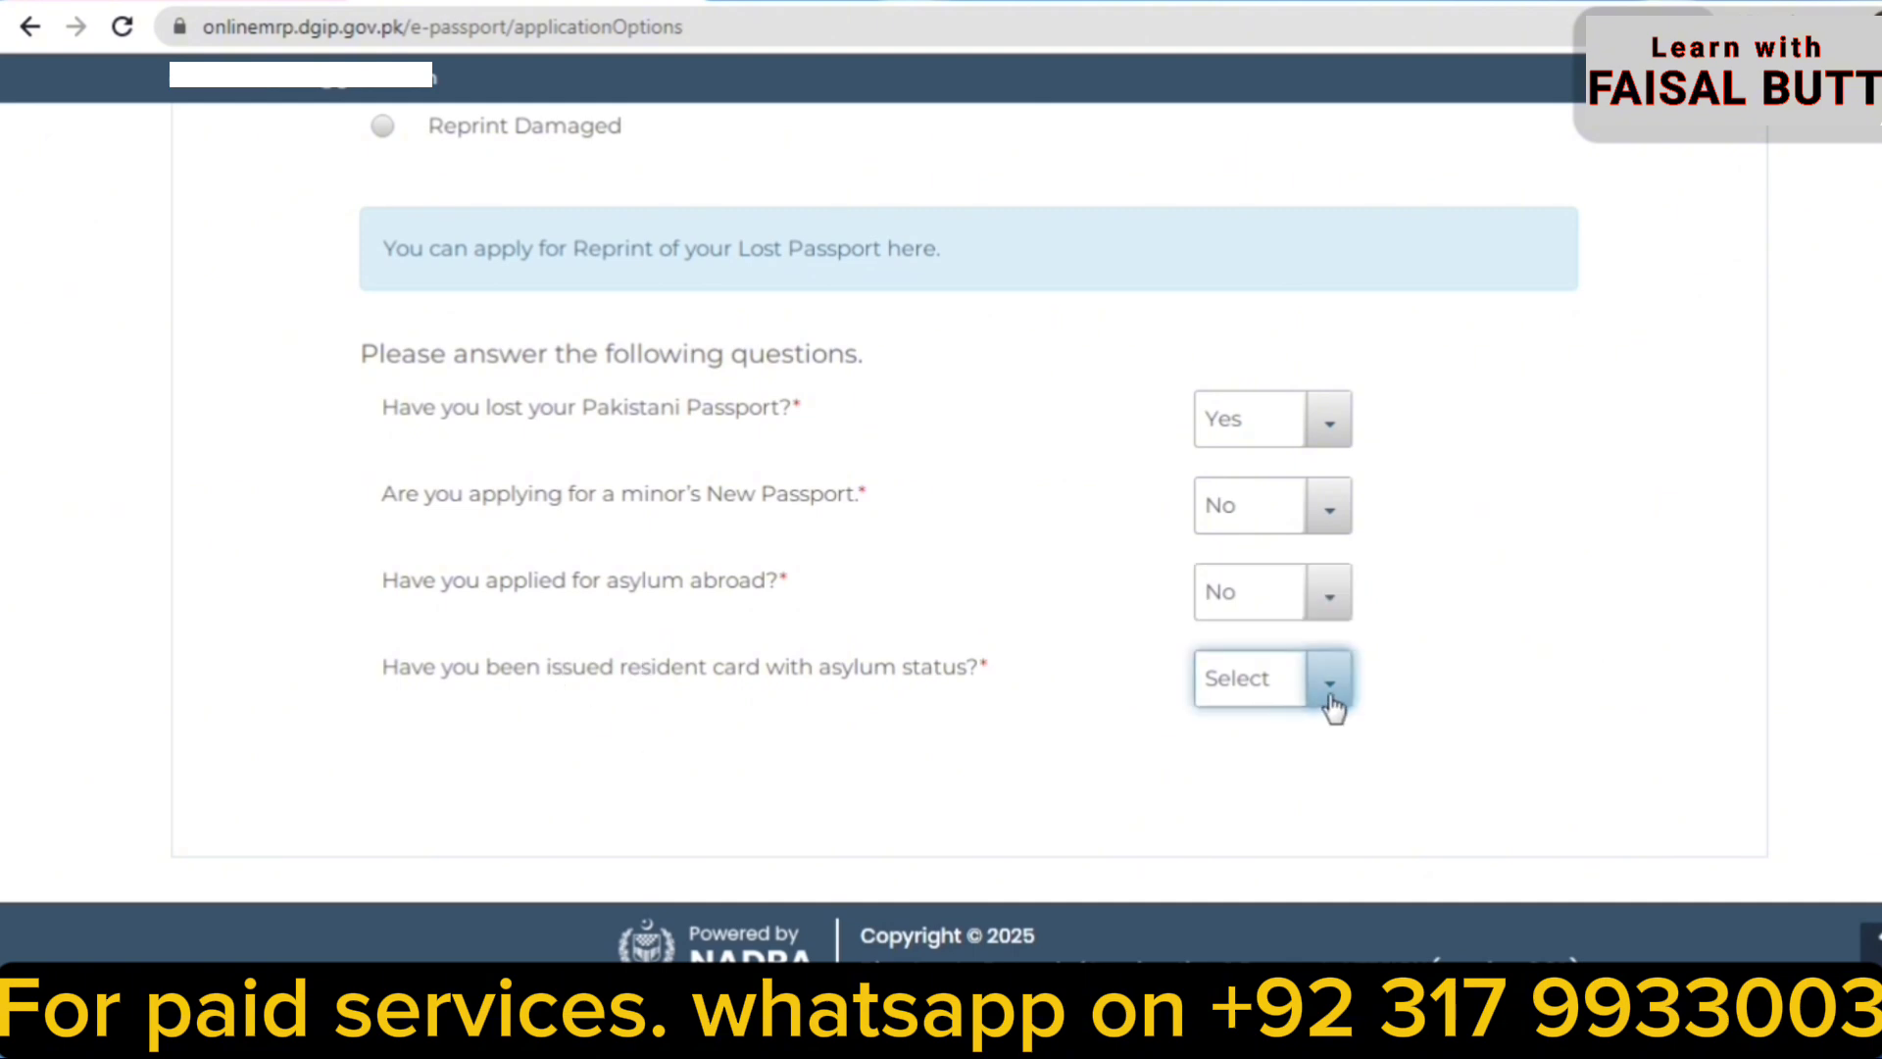
pyautogui.click(1245, 824)
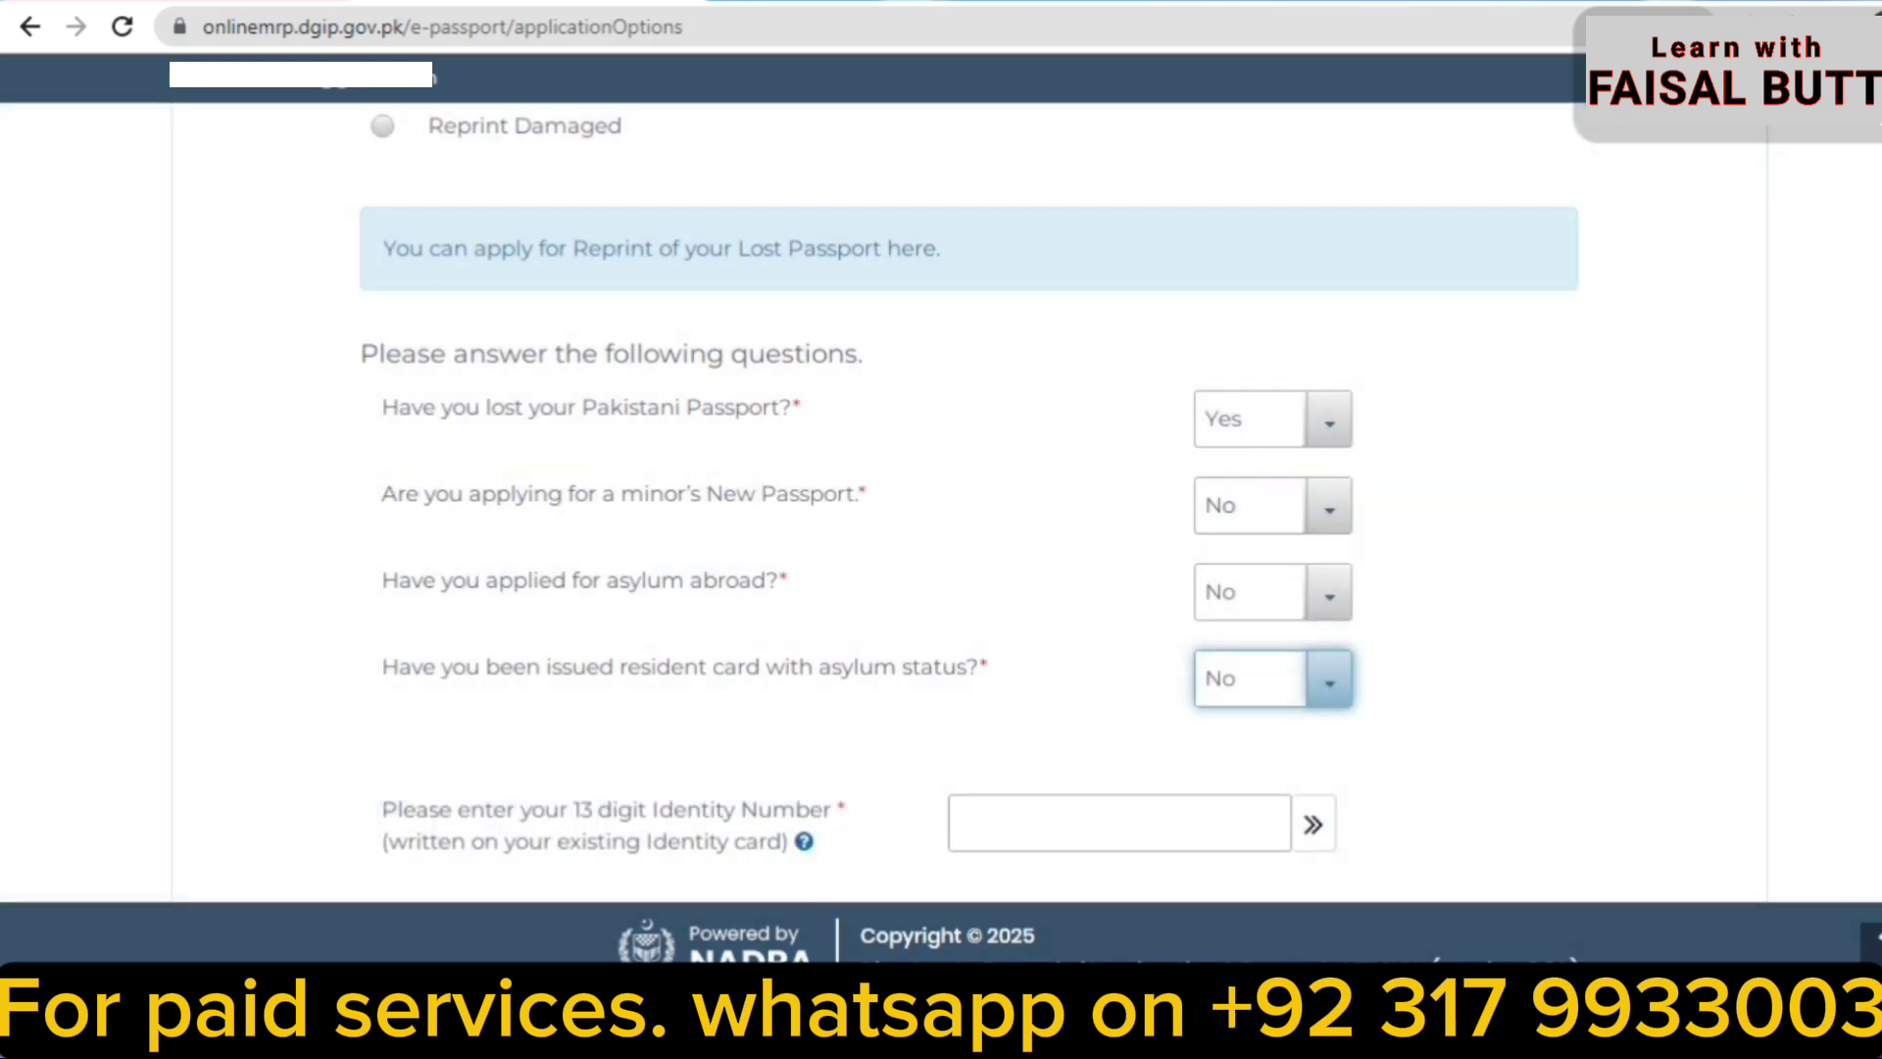
# Step: Enter and check the 13-digit identity number, set the passport expiry date to 2029-03-06, and start the Reprint Lost application
pyautogui.scroll(-1, 968, 502)
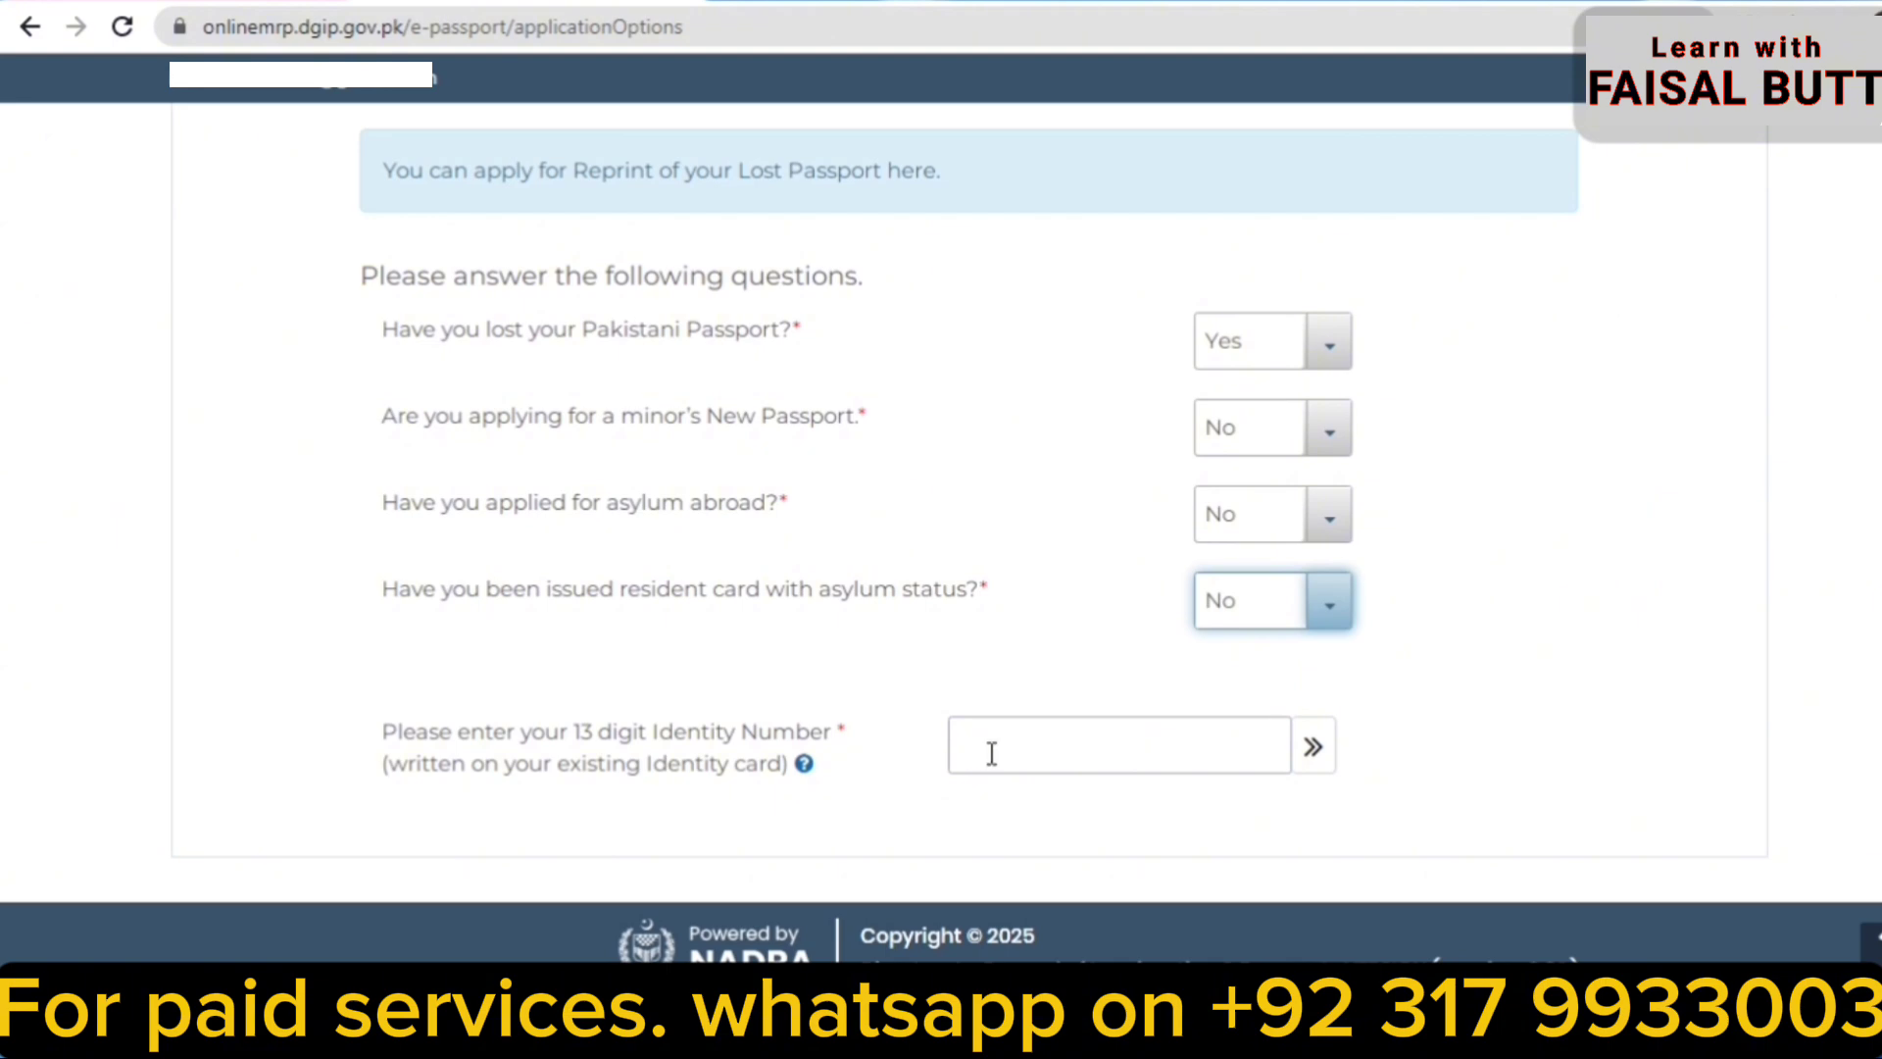
pyautogui.click(1206, 763)
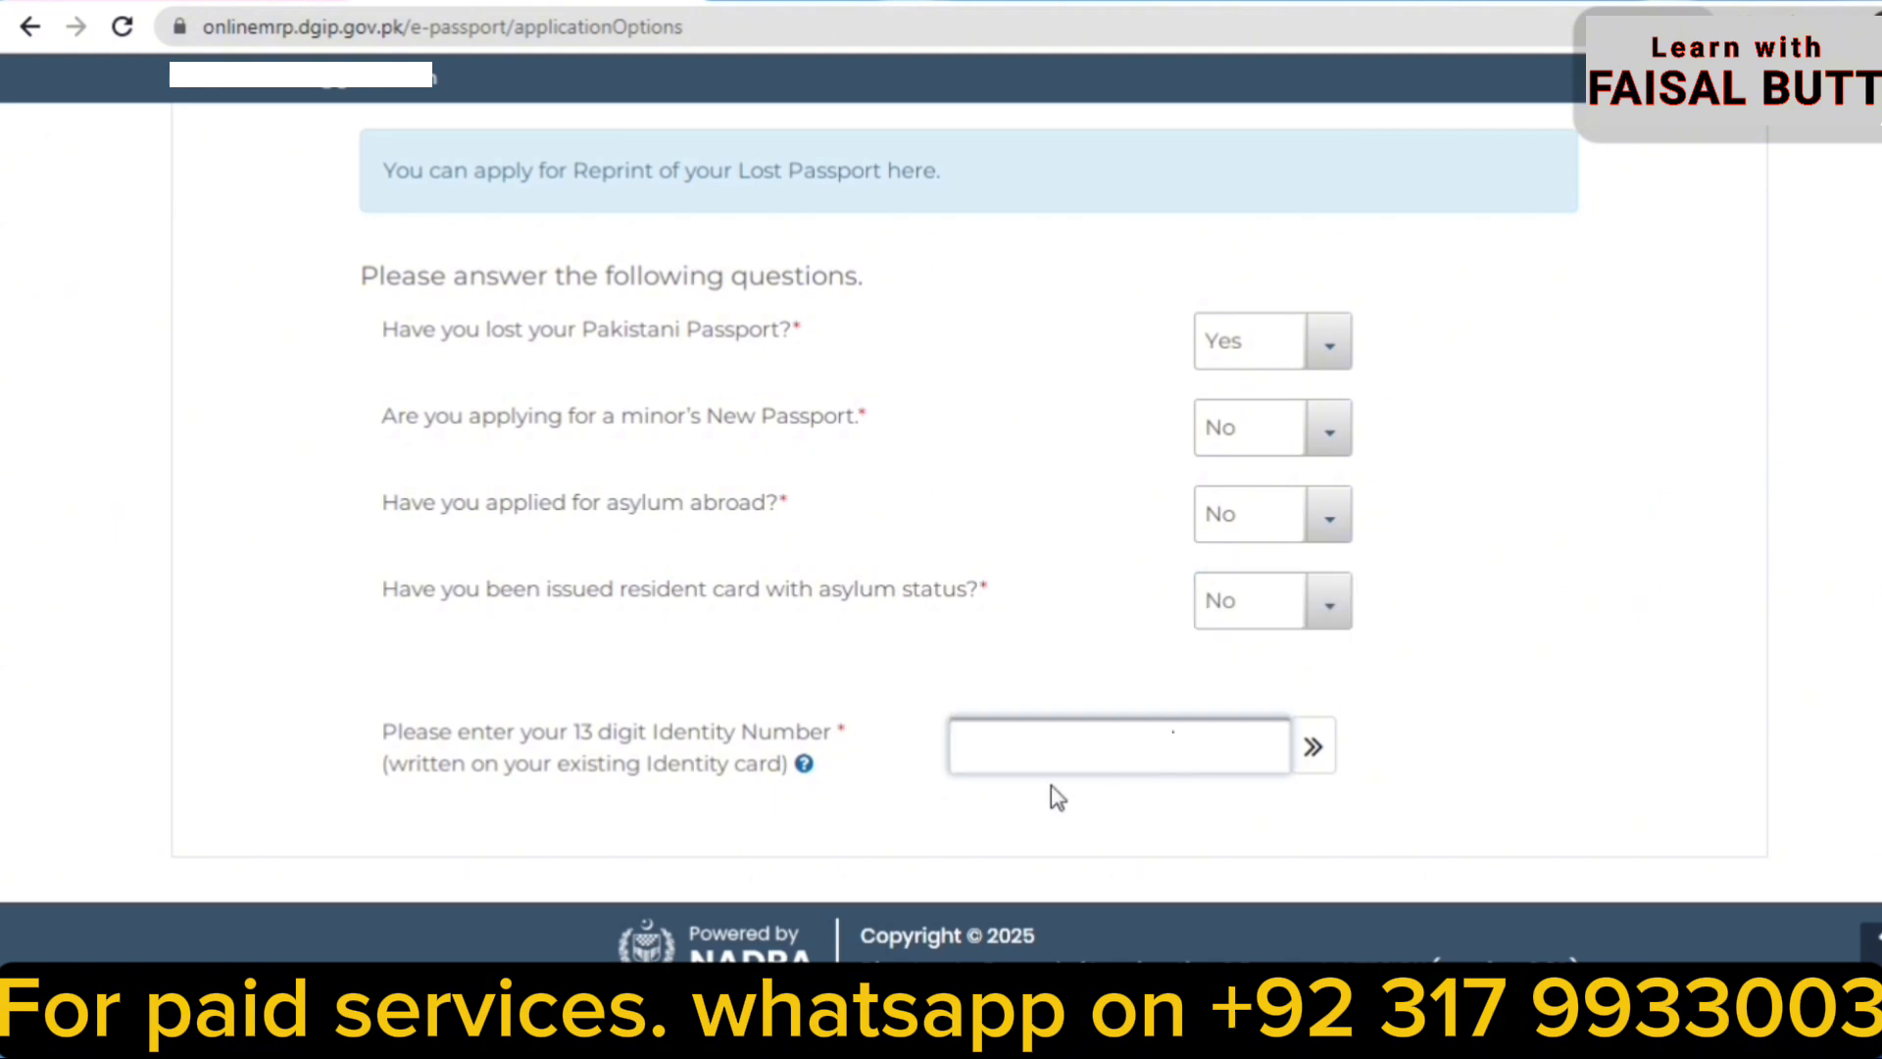
pyautogui.click(1318, 760)
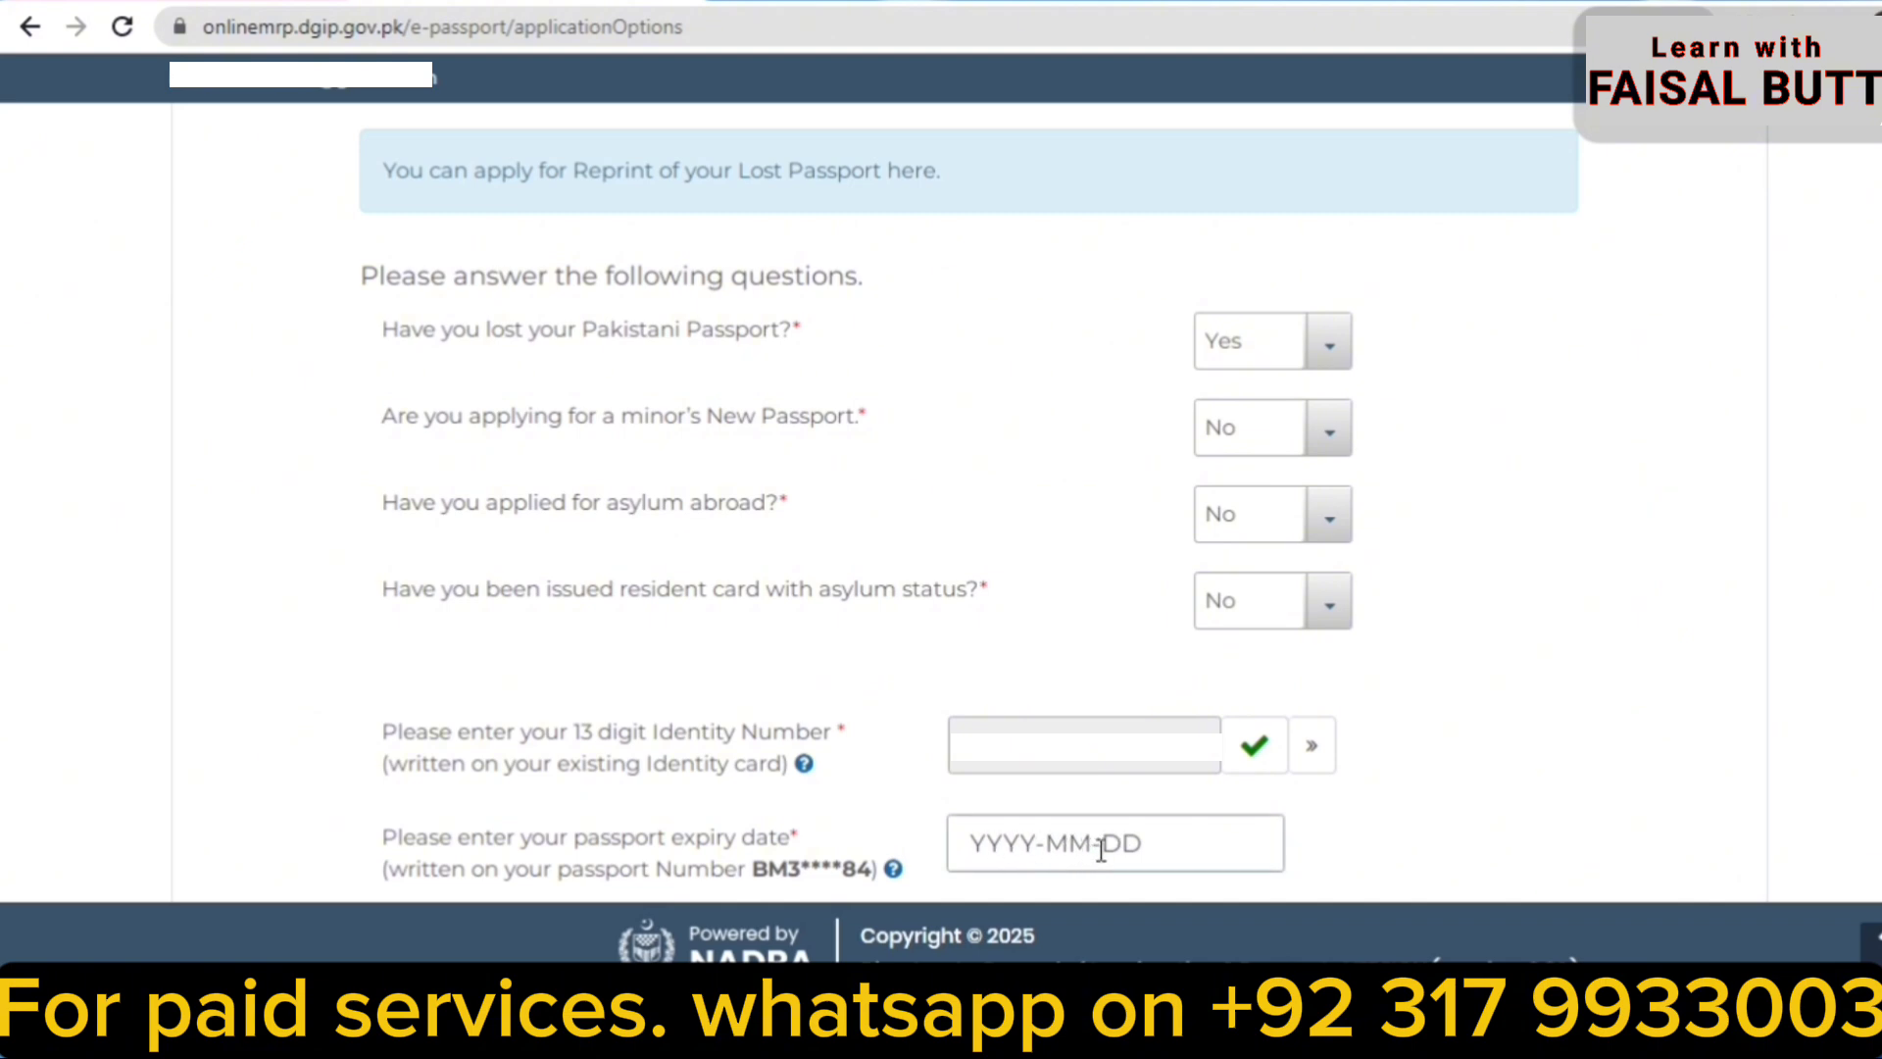
pyautogui.click(1047, 849)
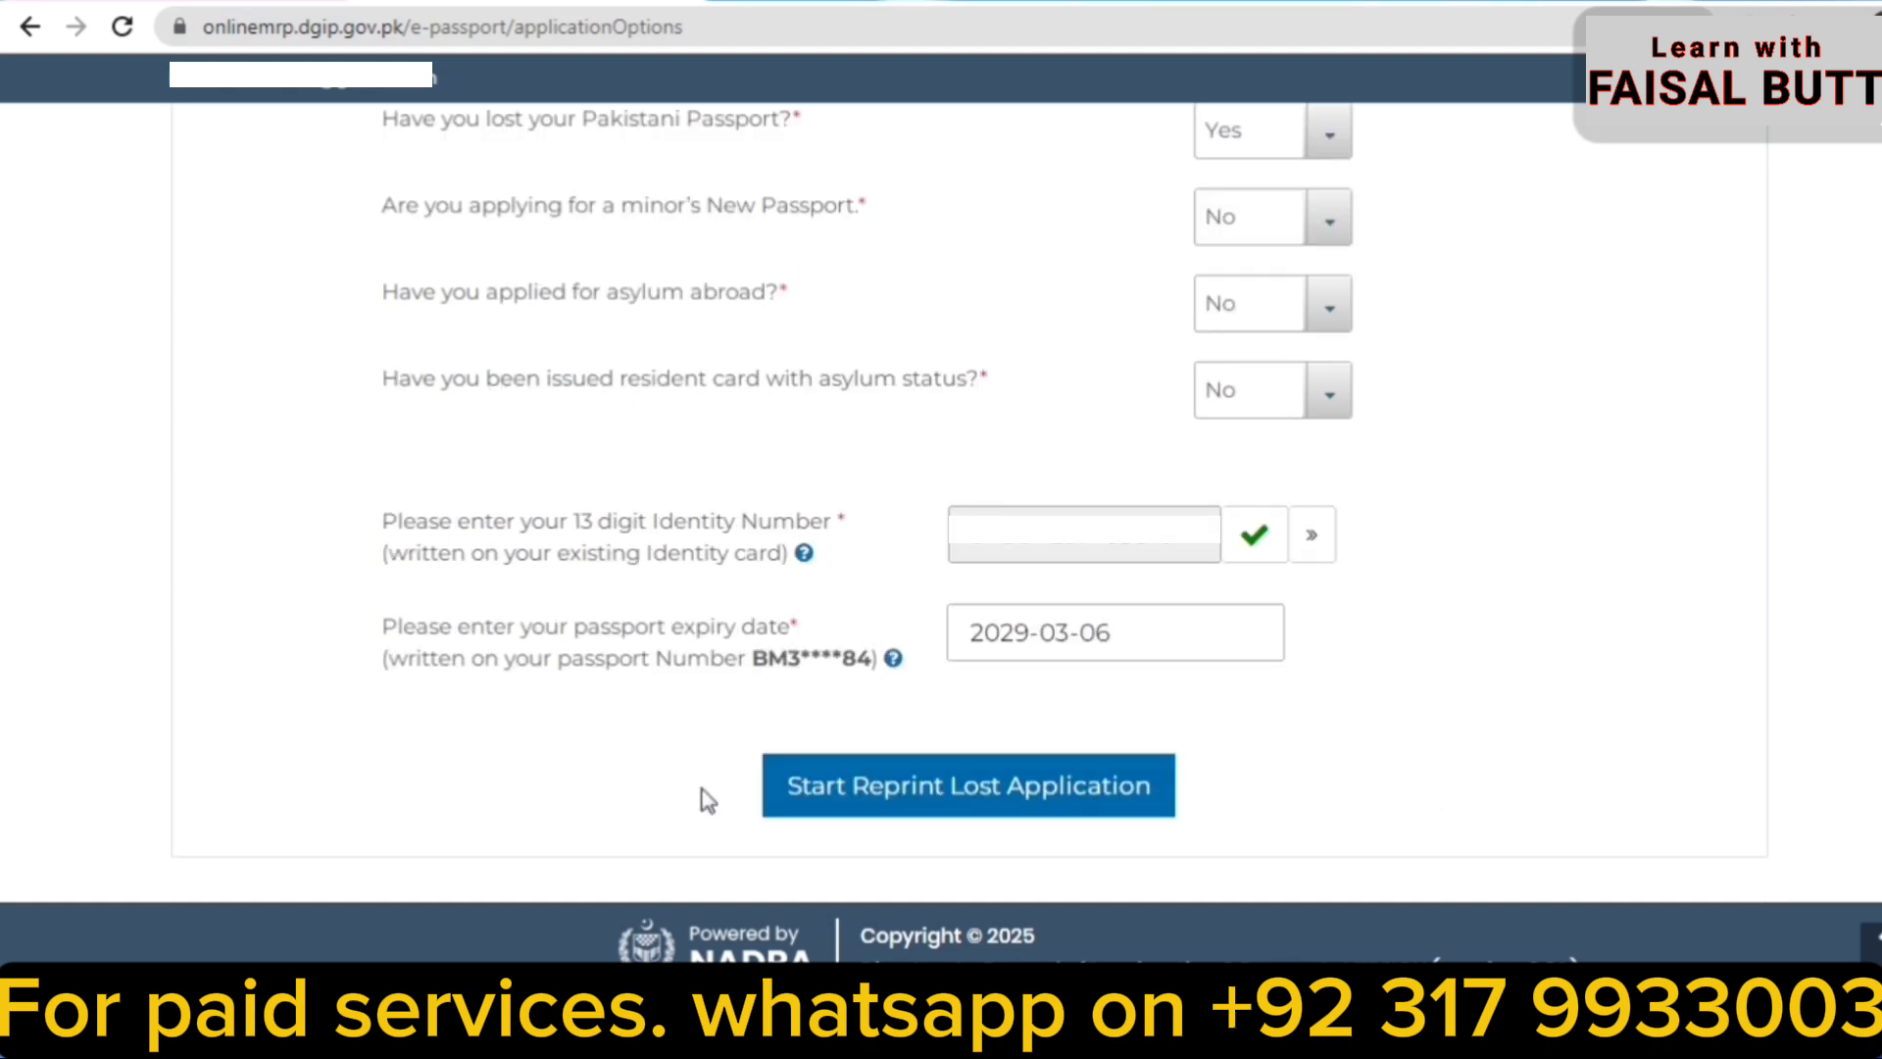
pyautogui.click(980, 800)
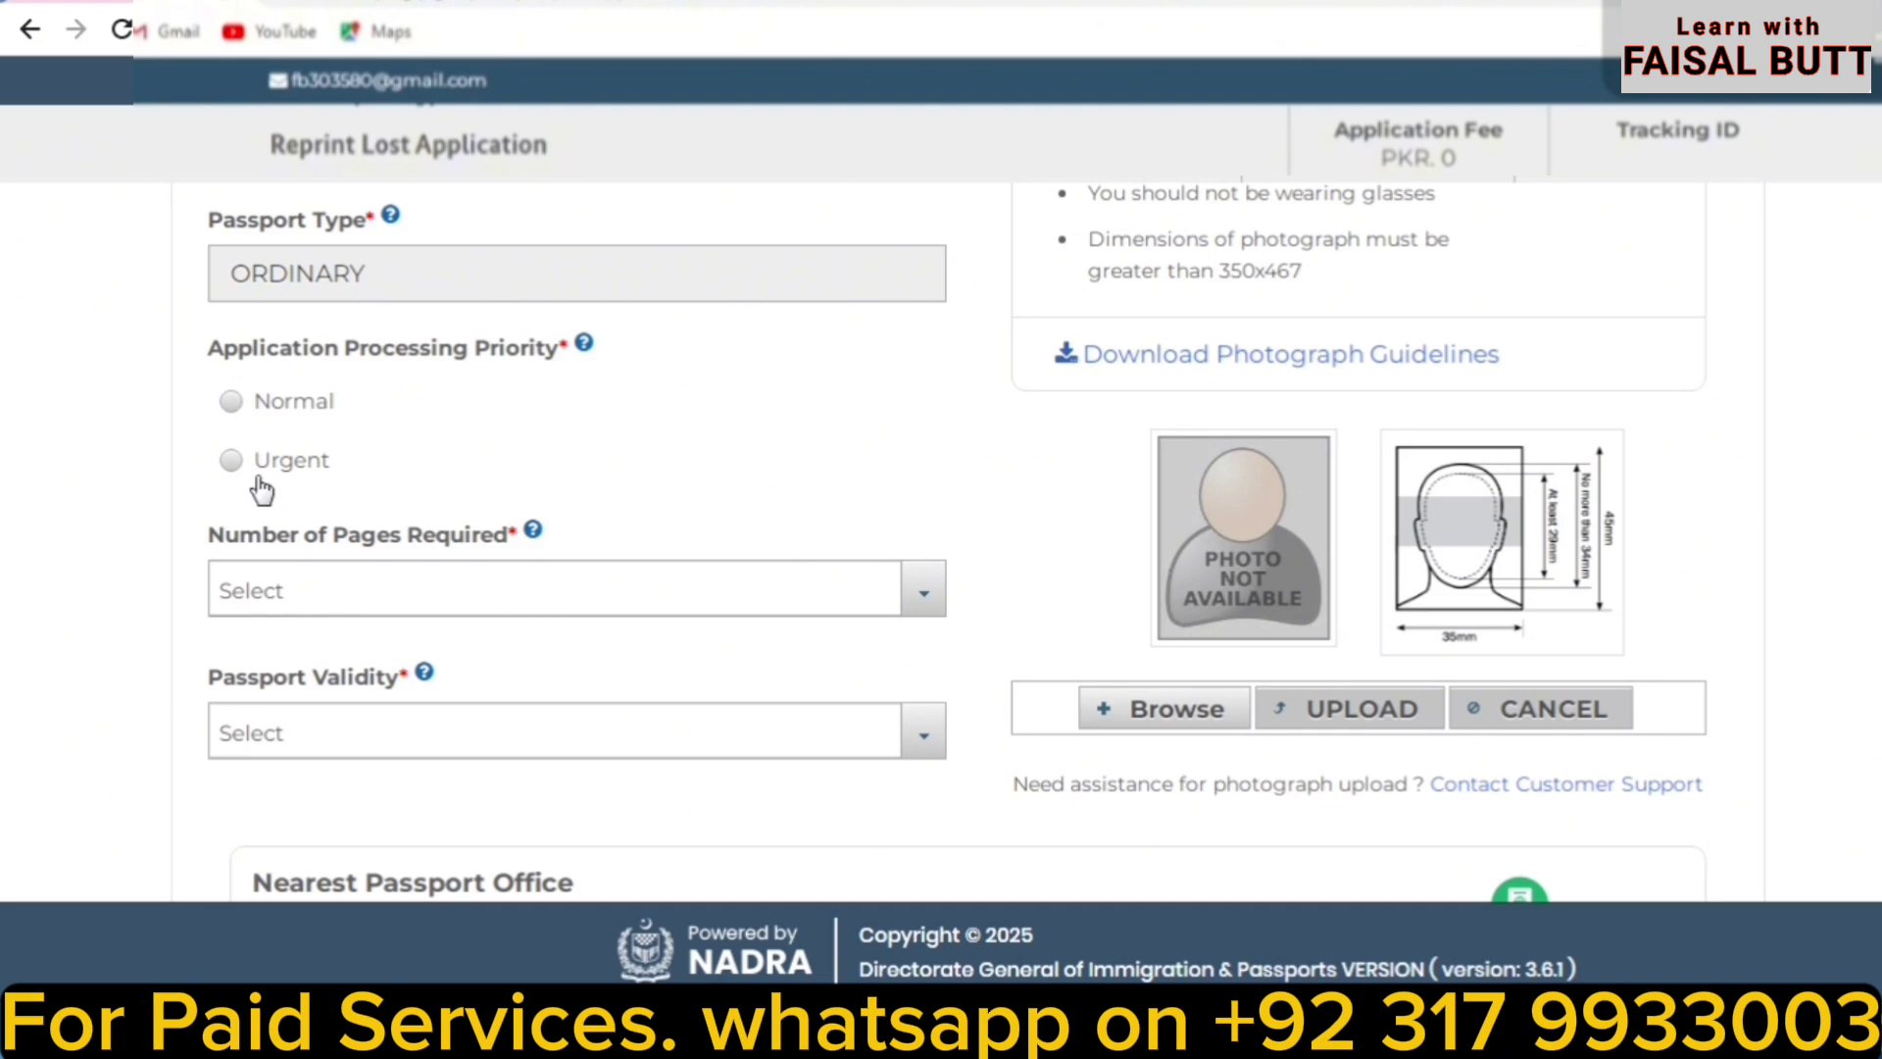
# Step: Set the processing priority to Urgent, the number of pages to 36 Page Booklet, and the passport validity to 5 Years
pyautogui.click(232, 460)
pyautogui.scroll(-1, 411, 514)
pyautogui.click(412, 514)
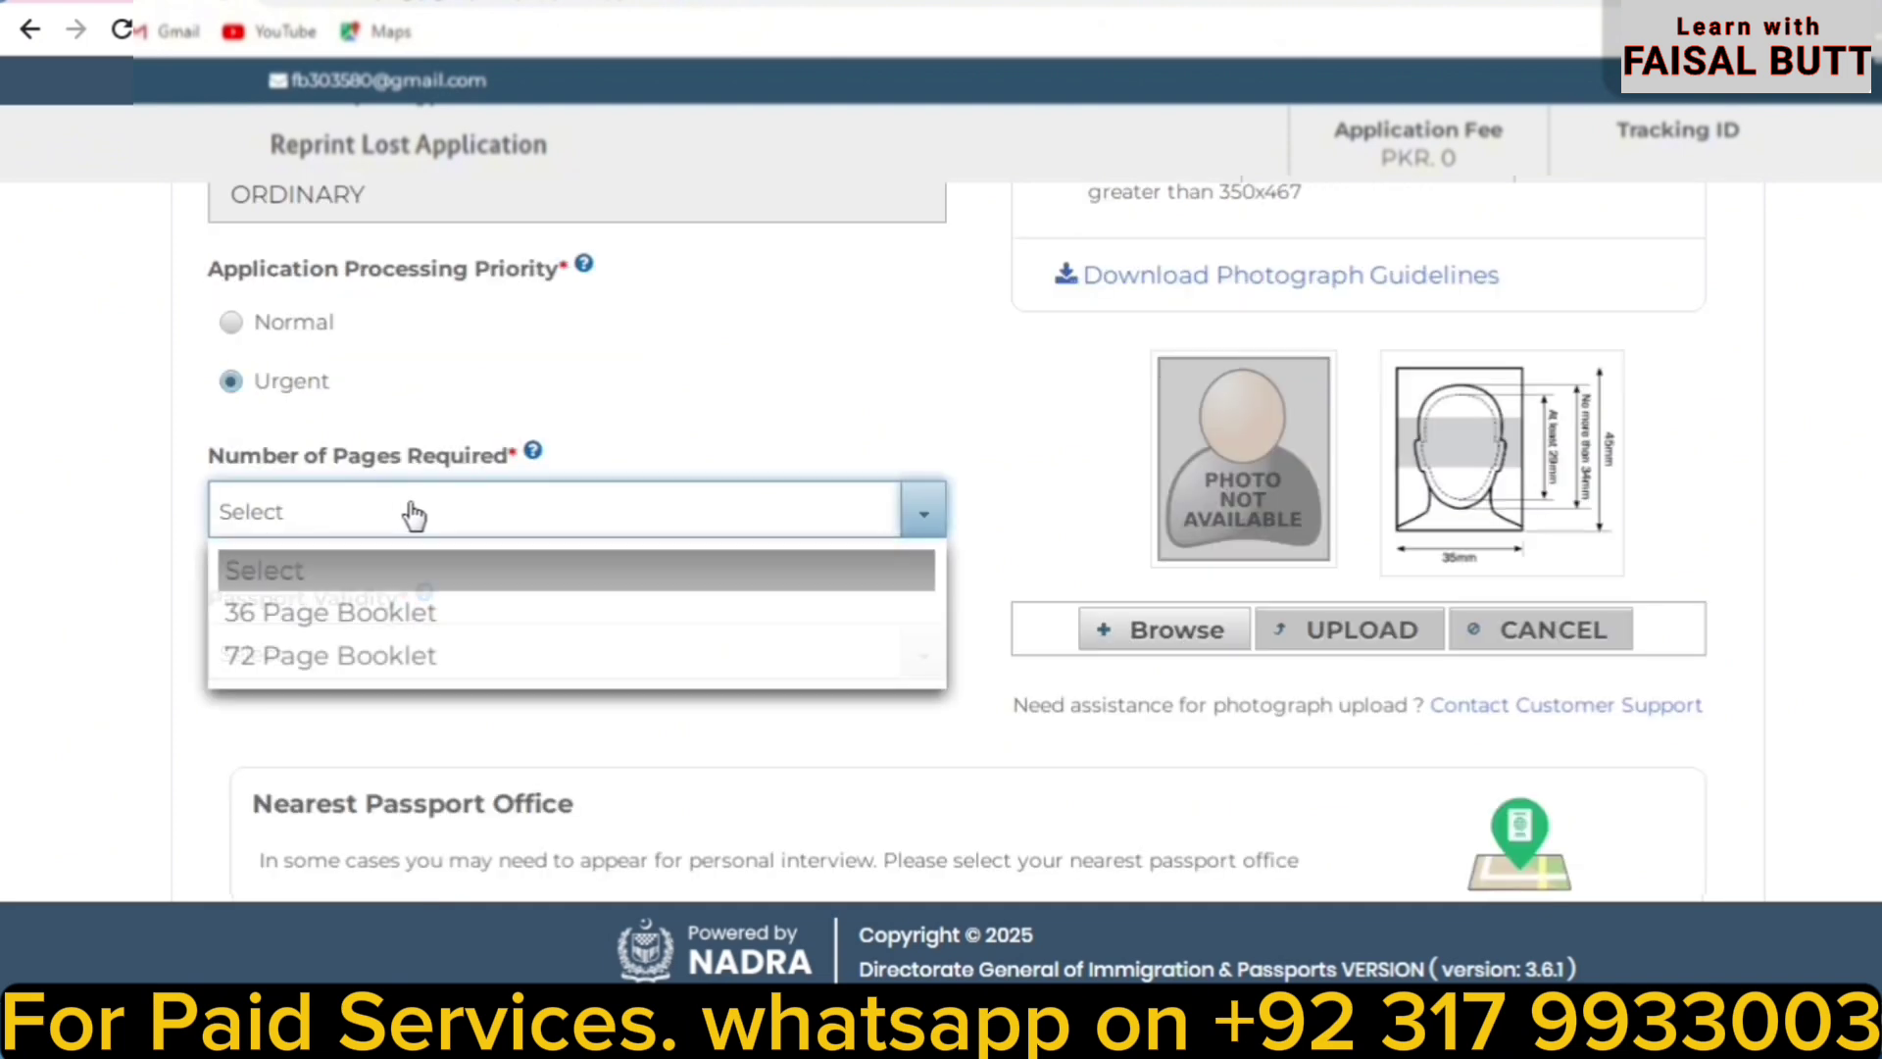
pyautogui.click(380, 615)
pyautogui.scroll(-1, 373, 618)
pyautogui.click(356, 581)
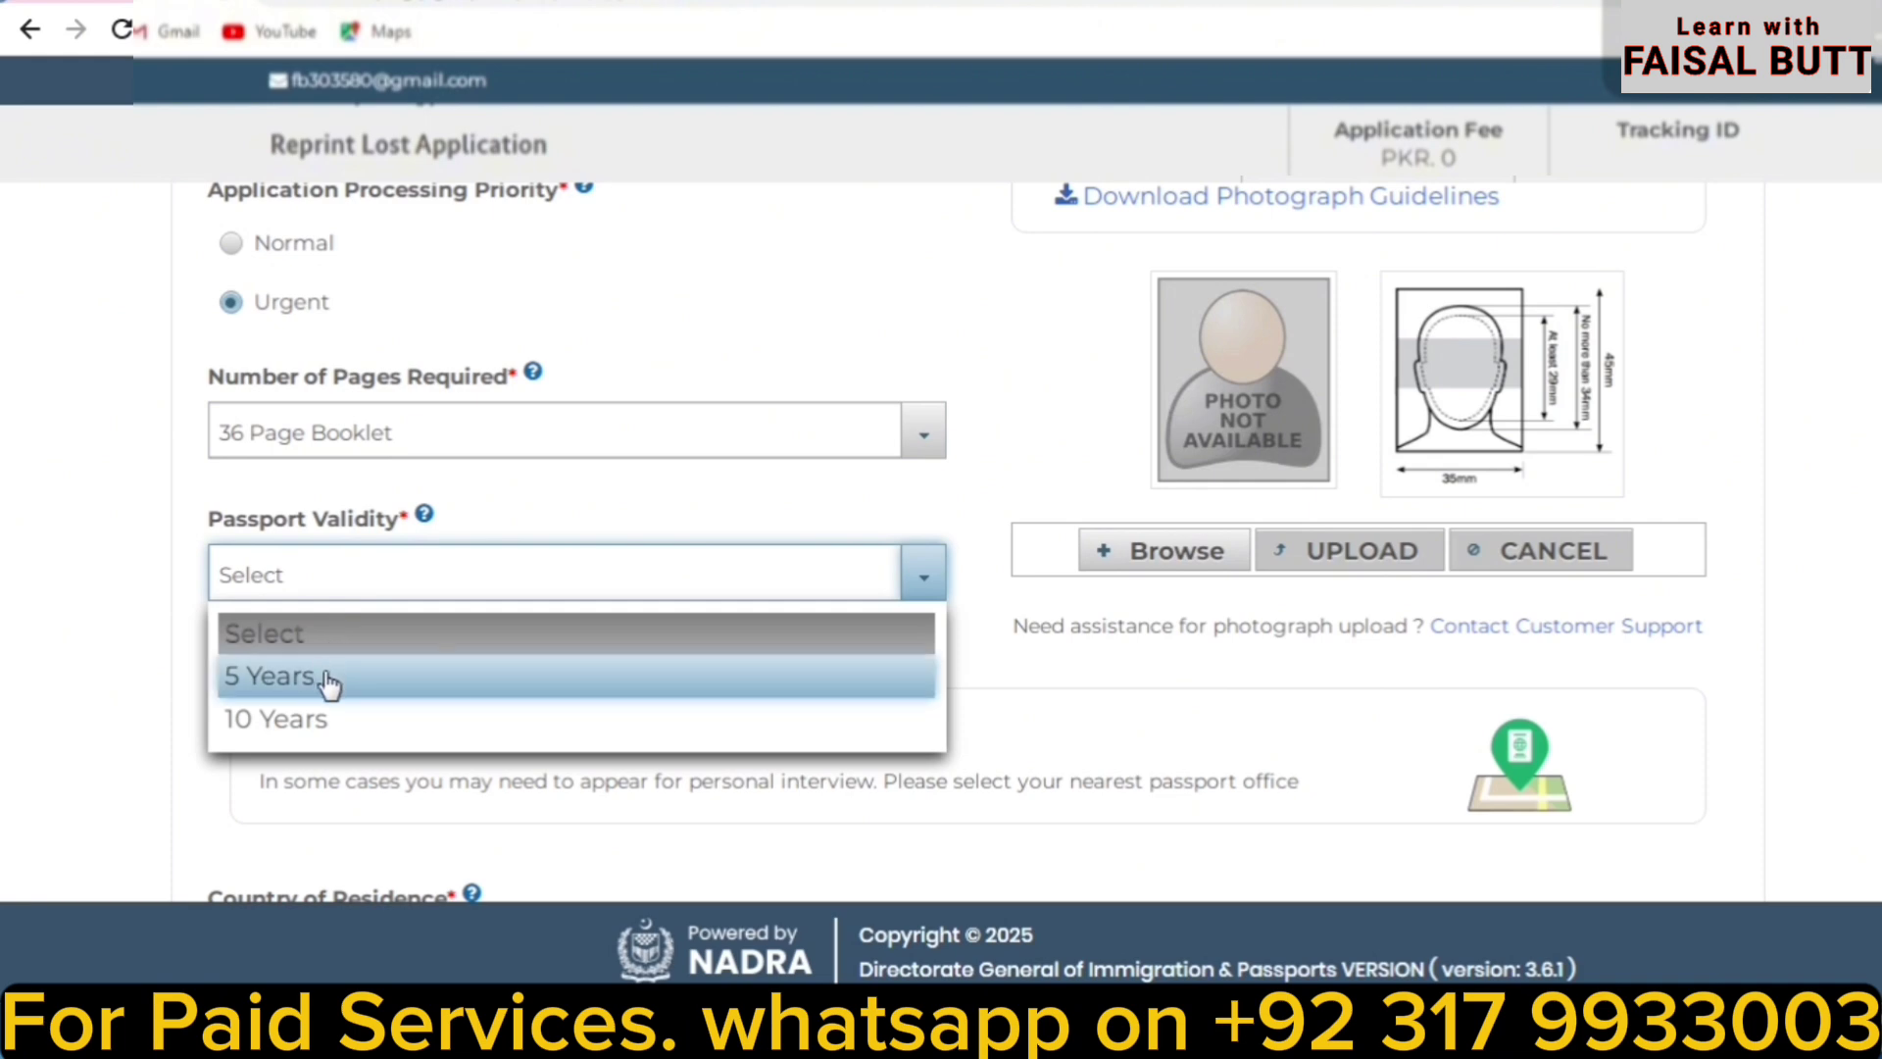
pyautogui.click(328, 676)
# Step: Try to upload the original portrait photo as the applicant's photograph
pyautogui.scroll(-1, 329, 683)
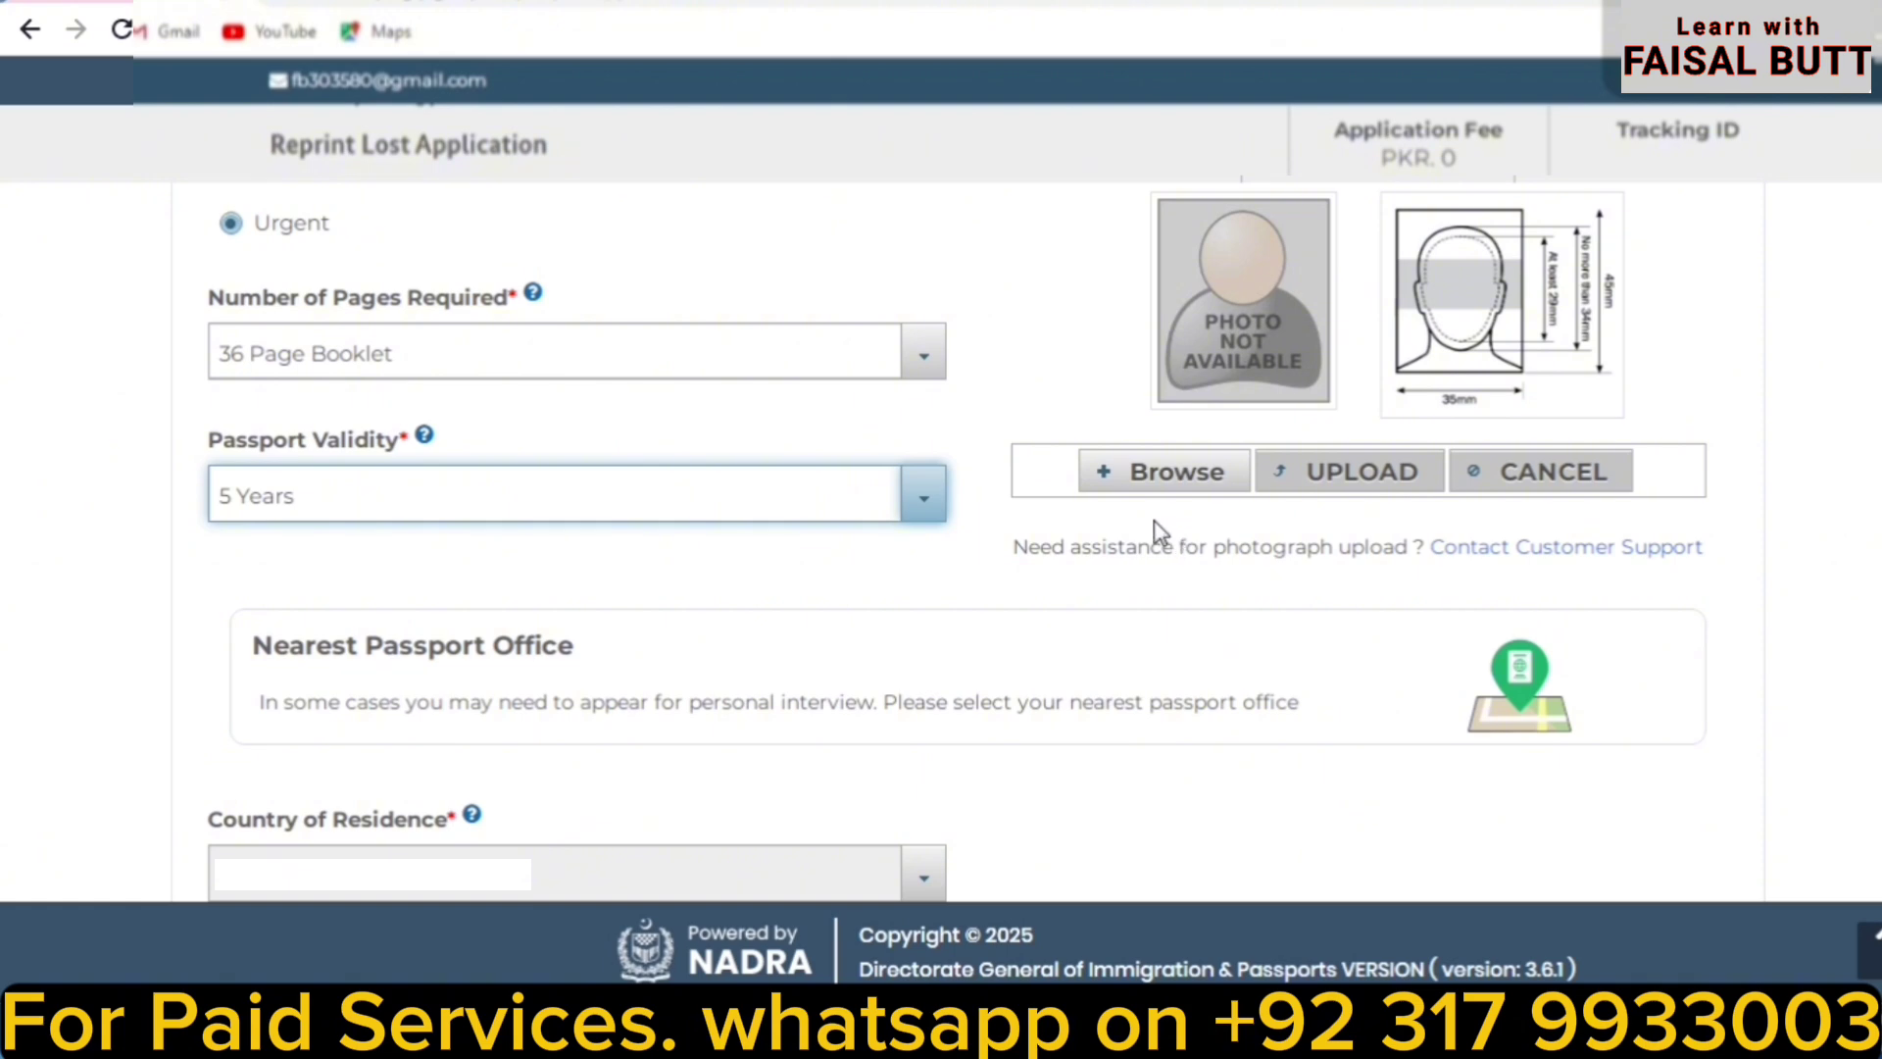
pyautogui.click(1139, 487)
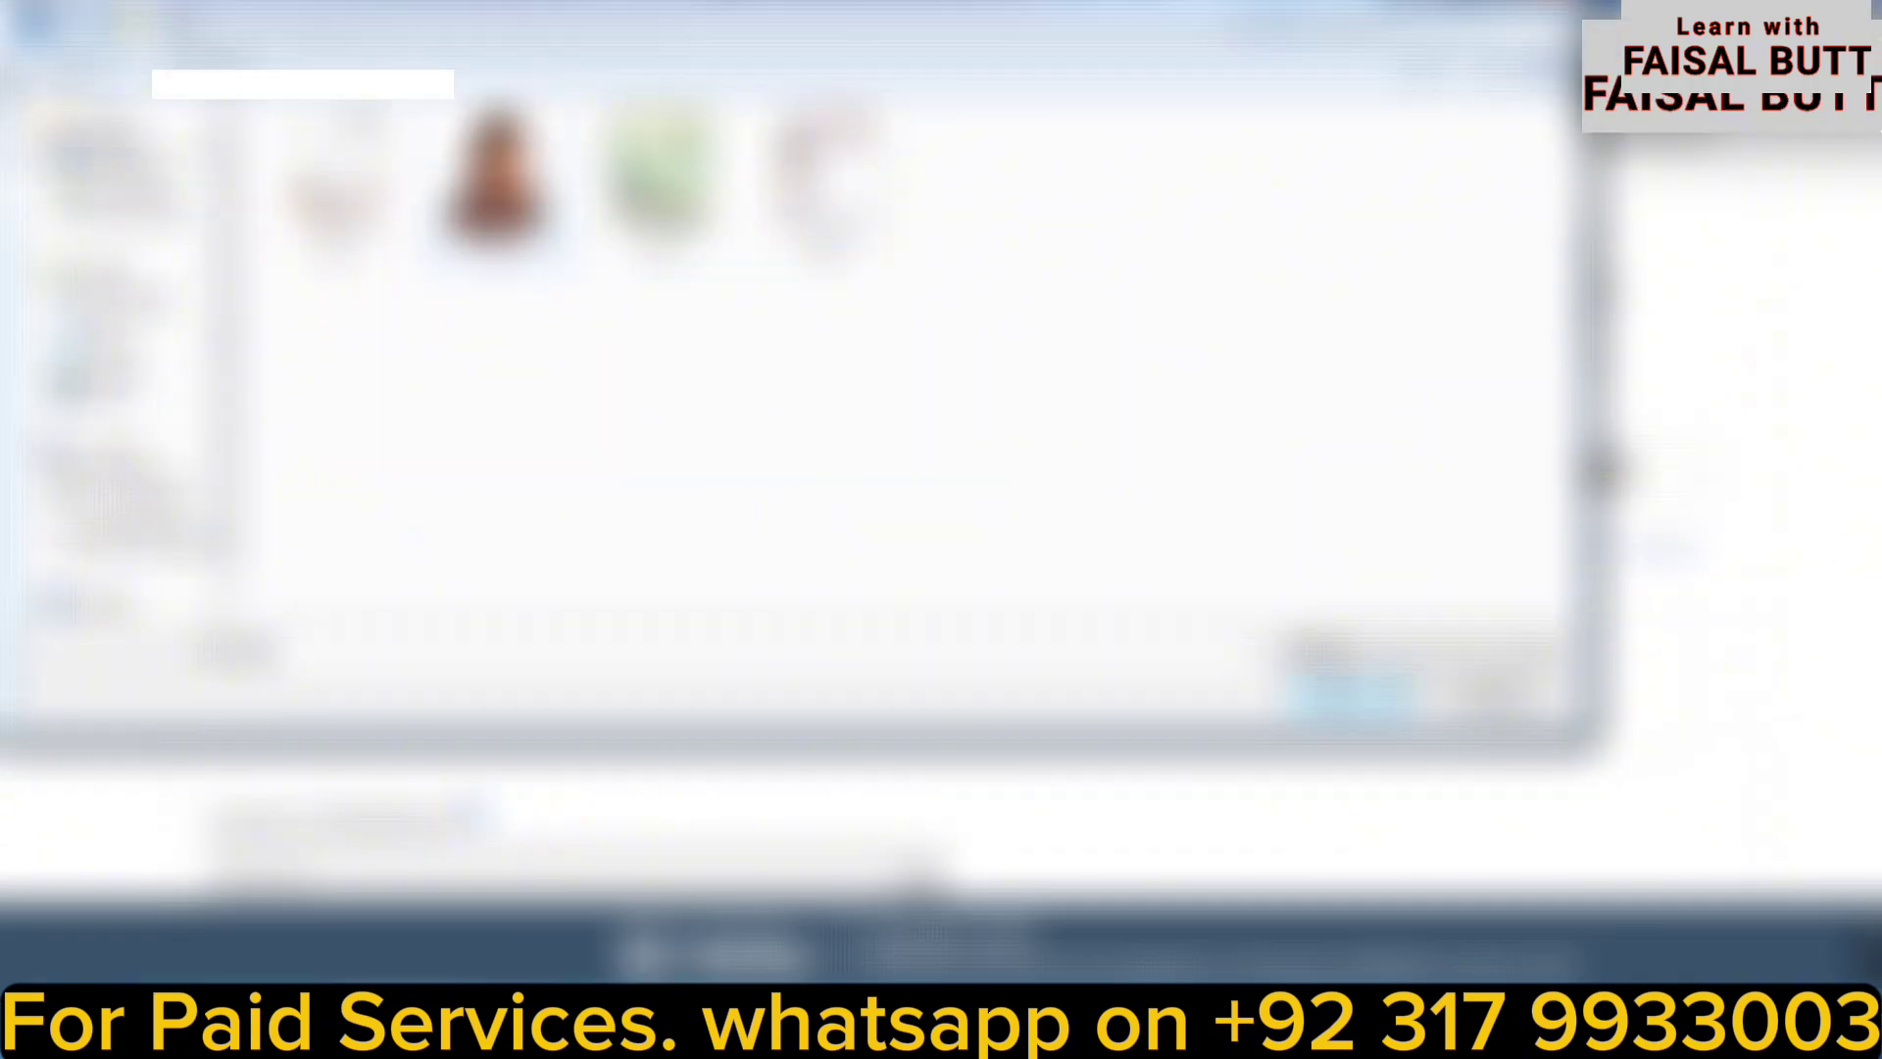
pyautogui.click(476, 200)
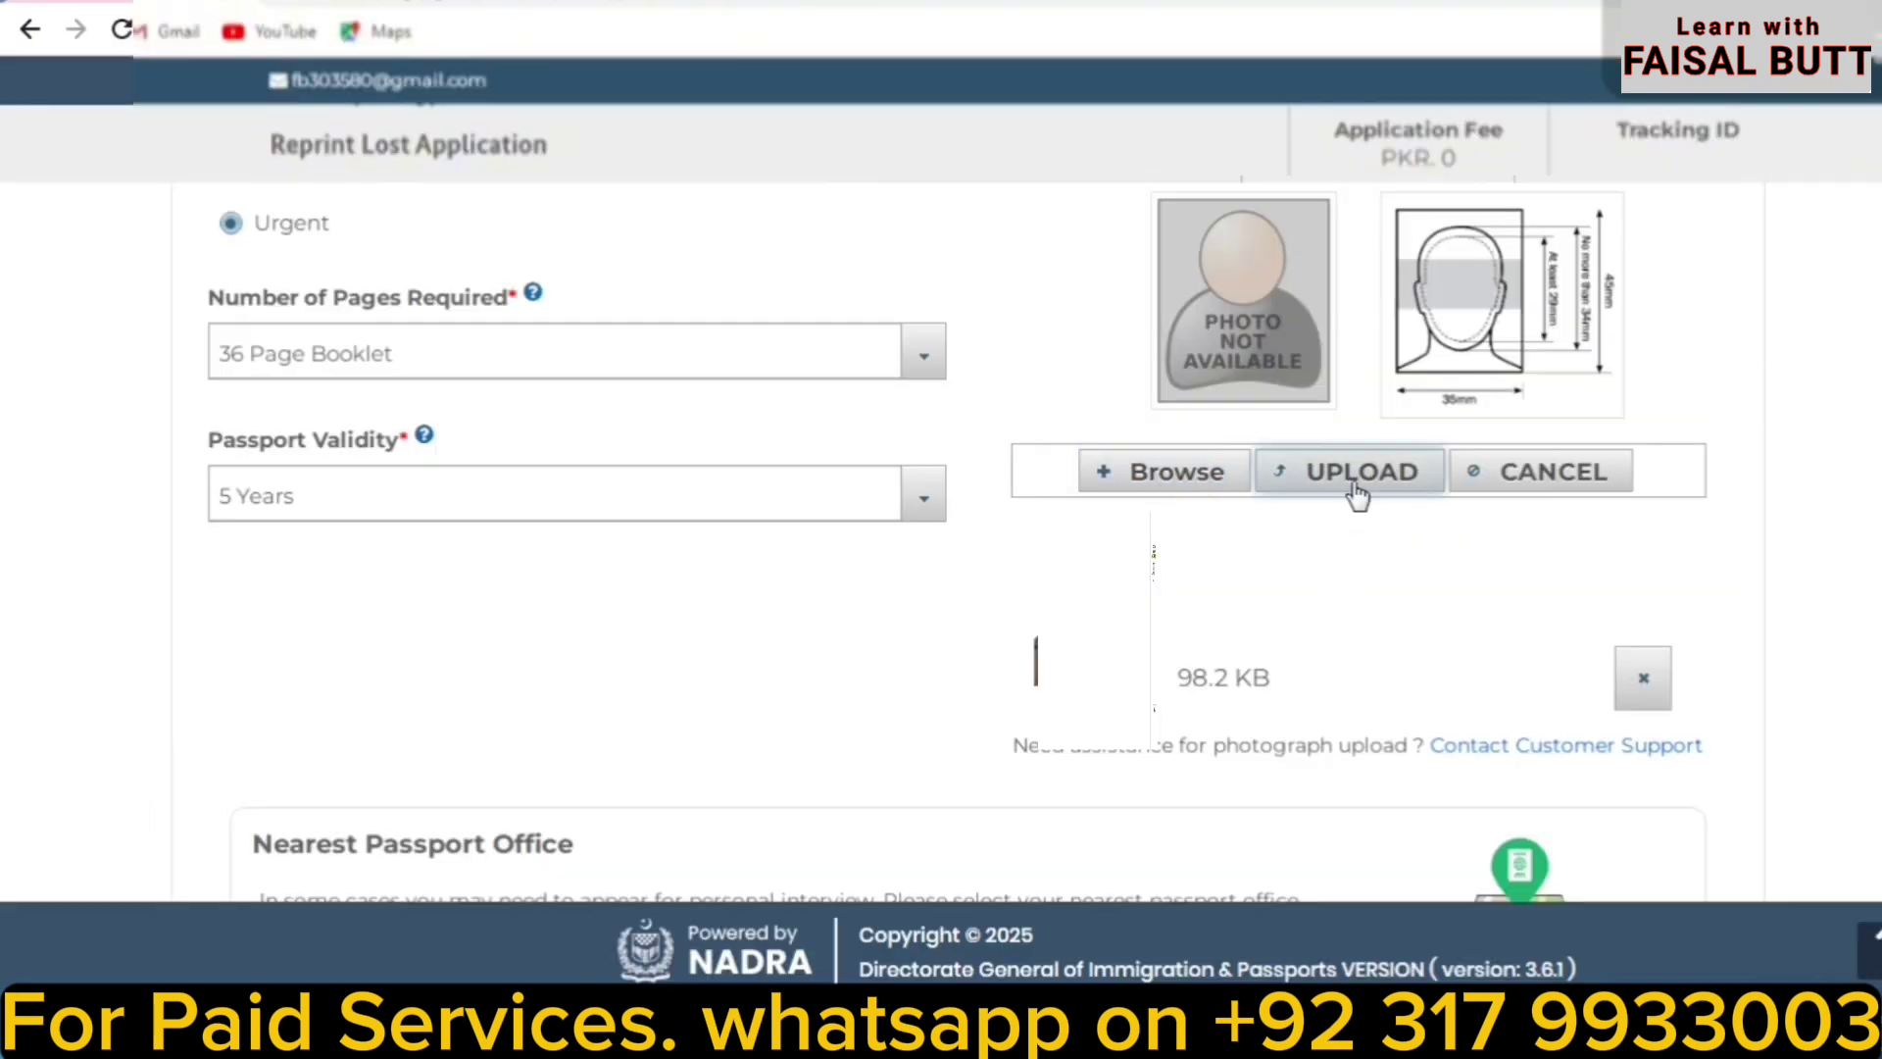
pyautogui.click(1350, 479)
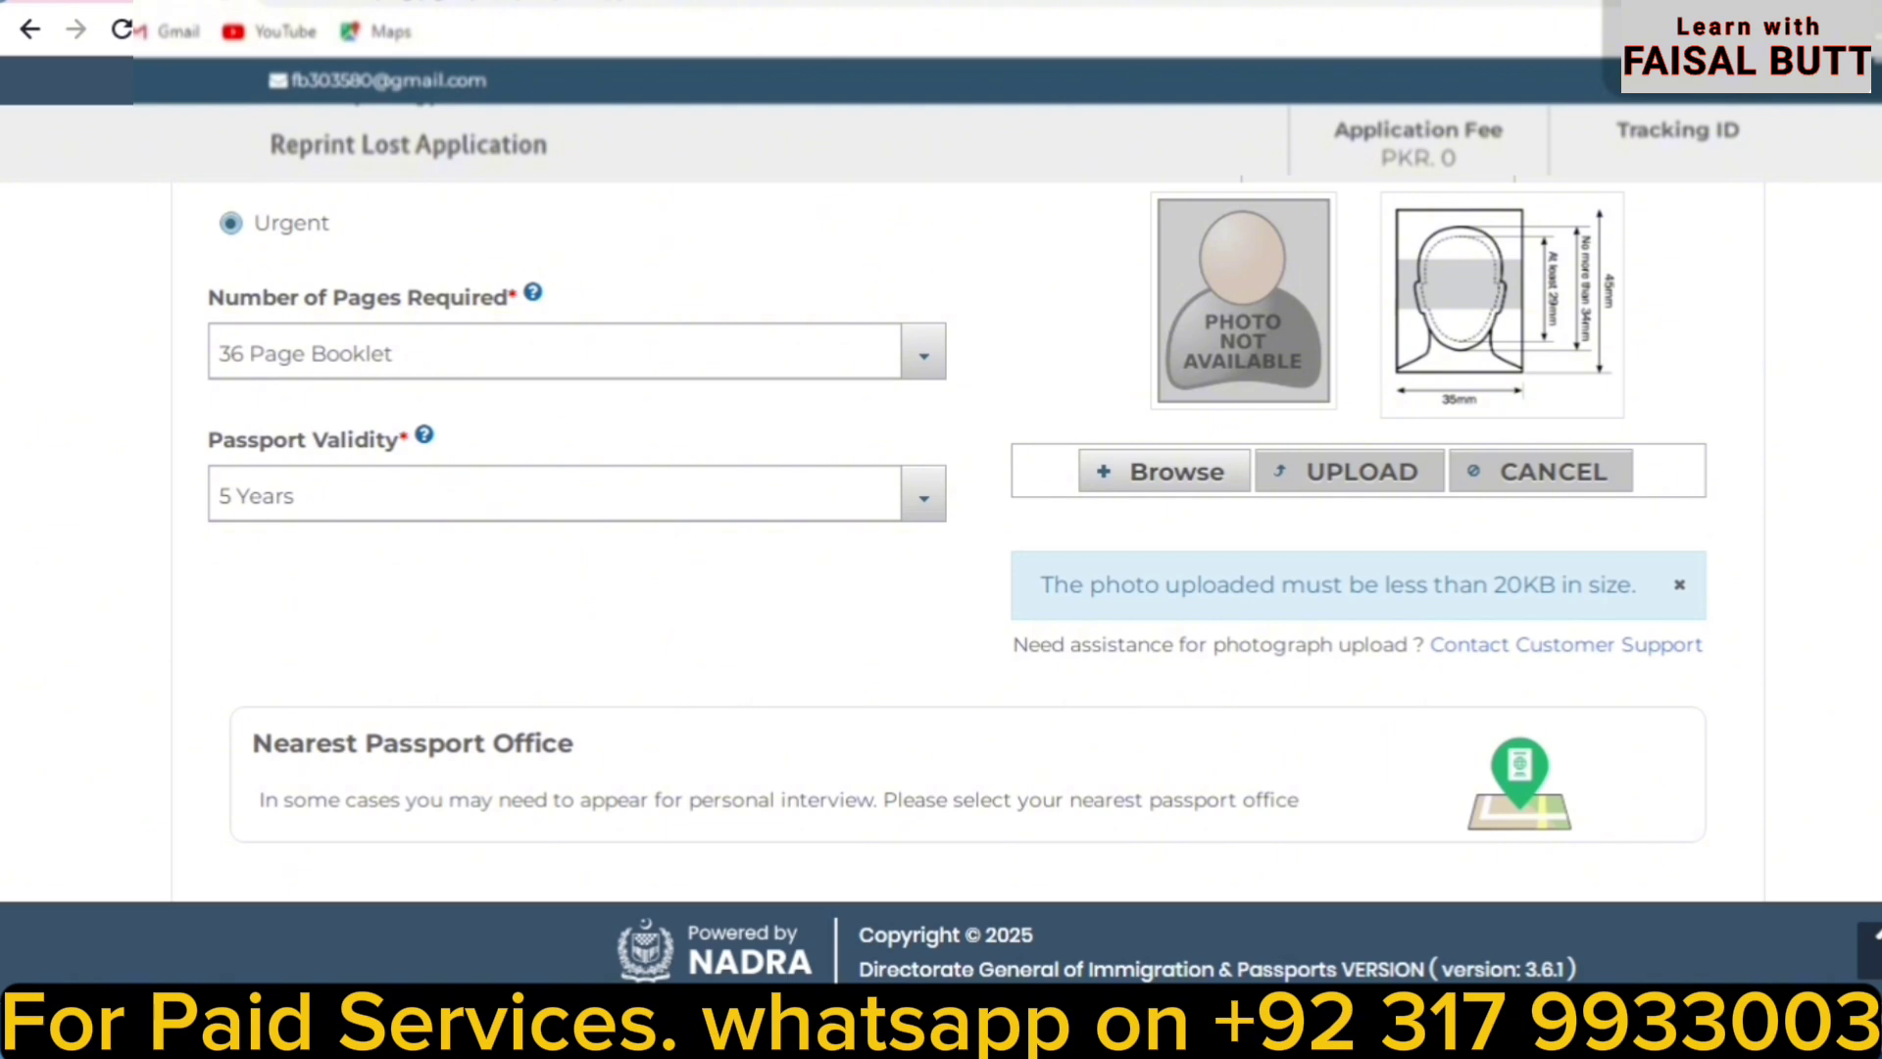
# Step: Search Google for "image resizer" in a separate browser tab and open the imageresizer.com site
pyautogui.click(1415, 2)
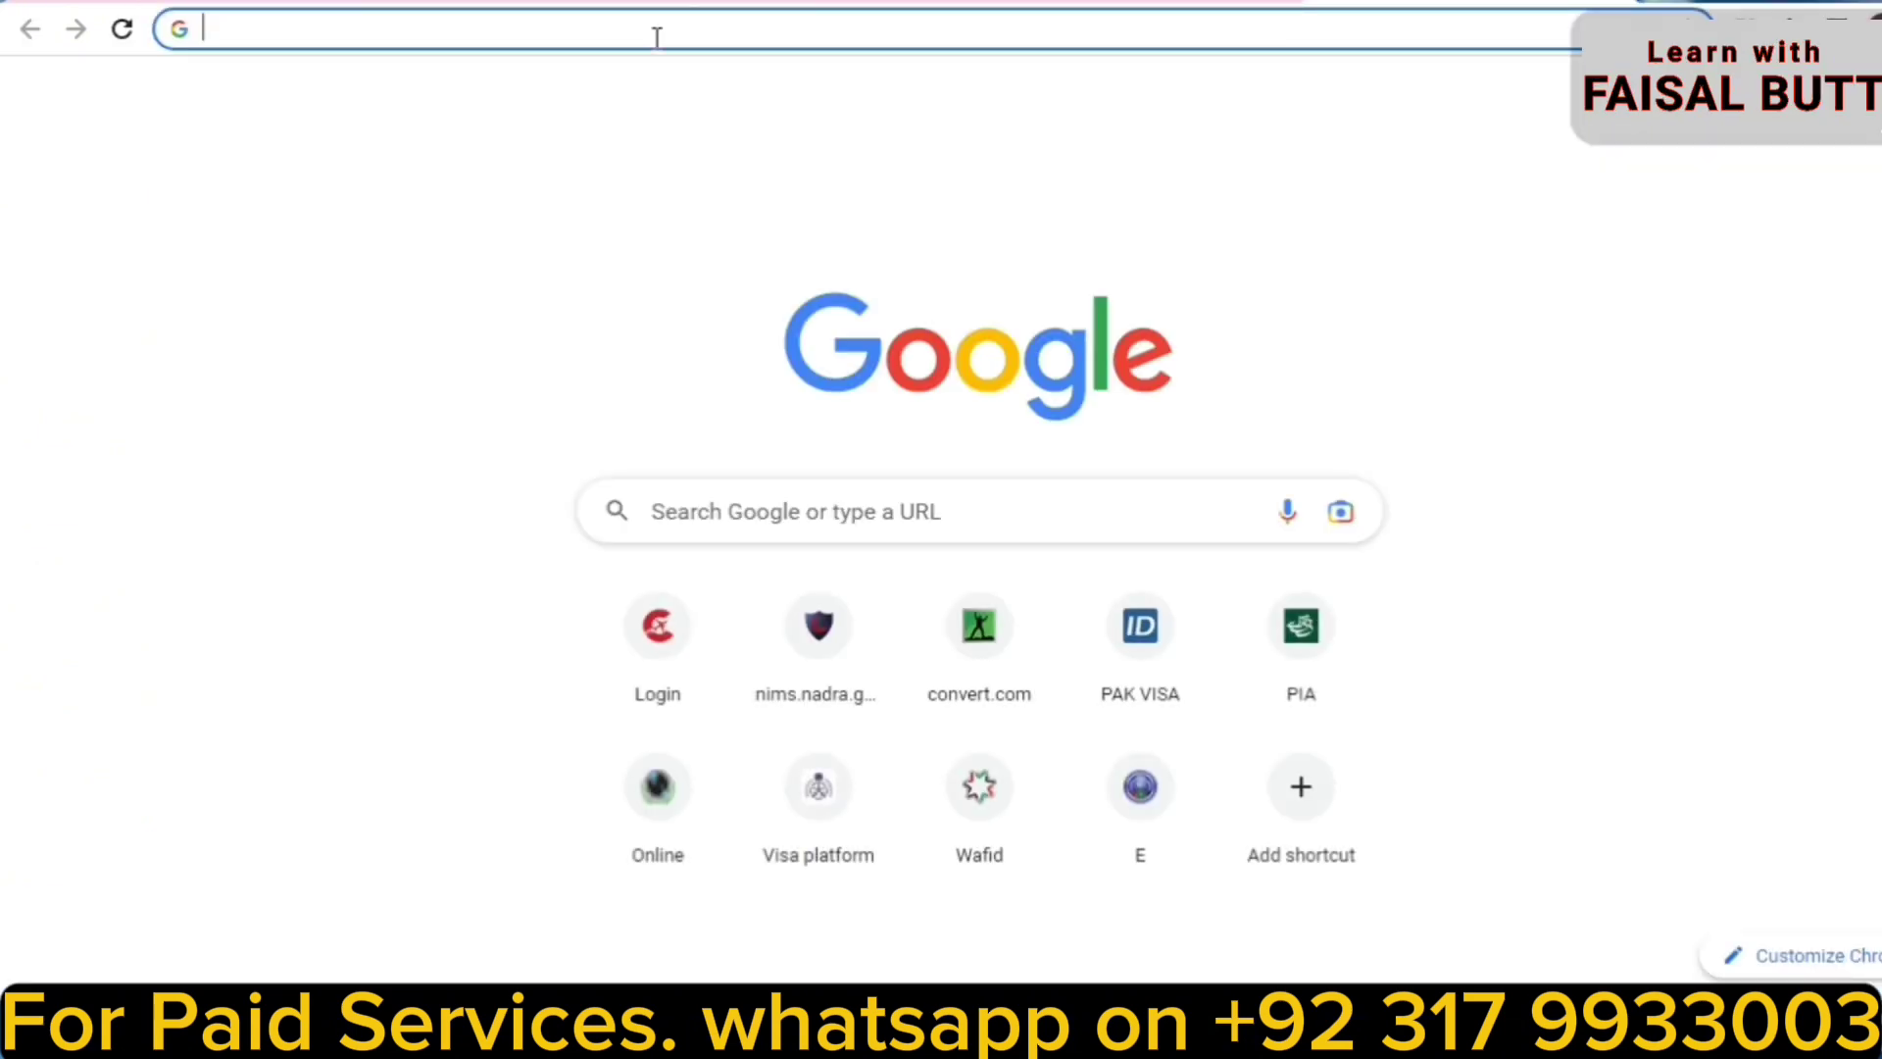
pyautogui.write('im')
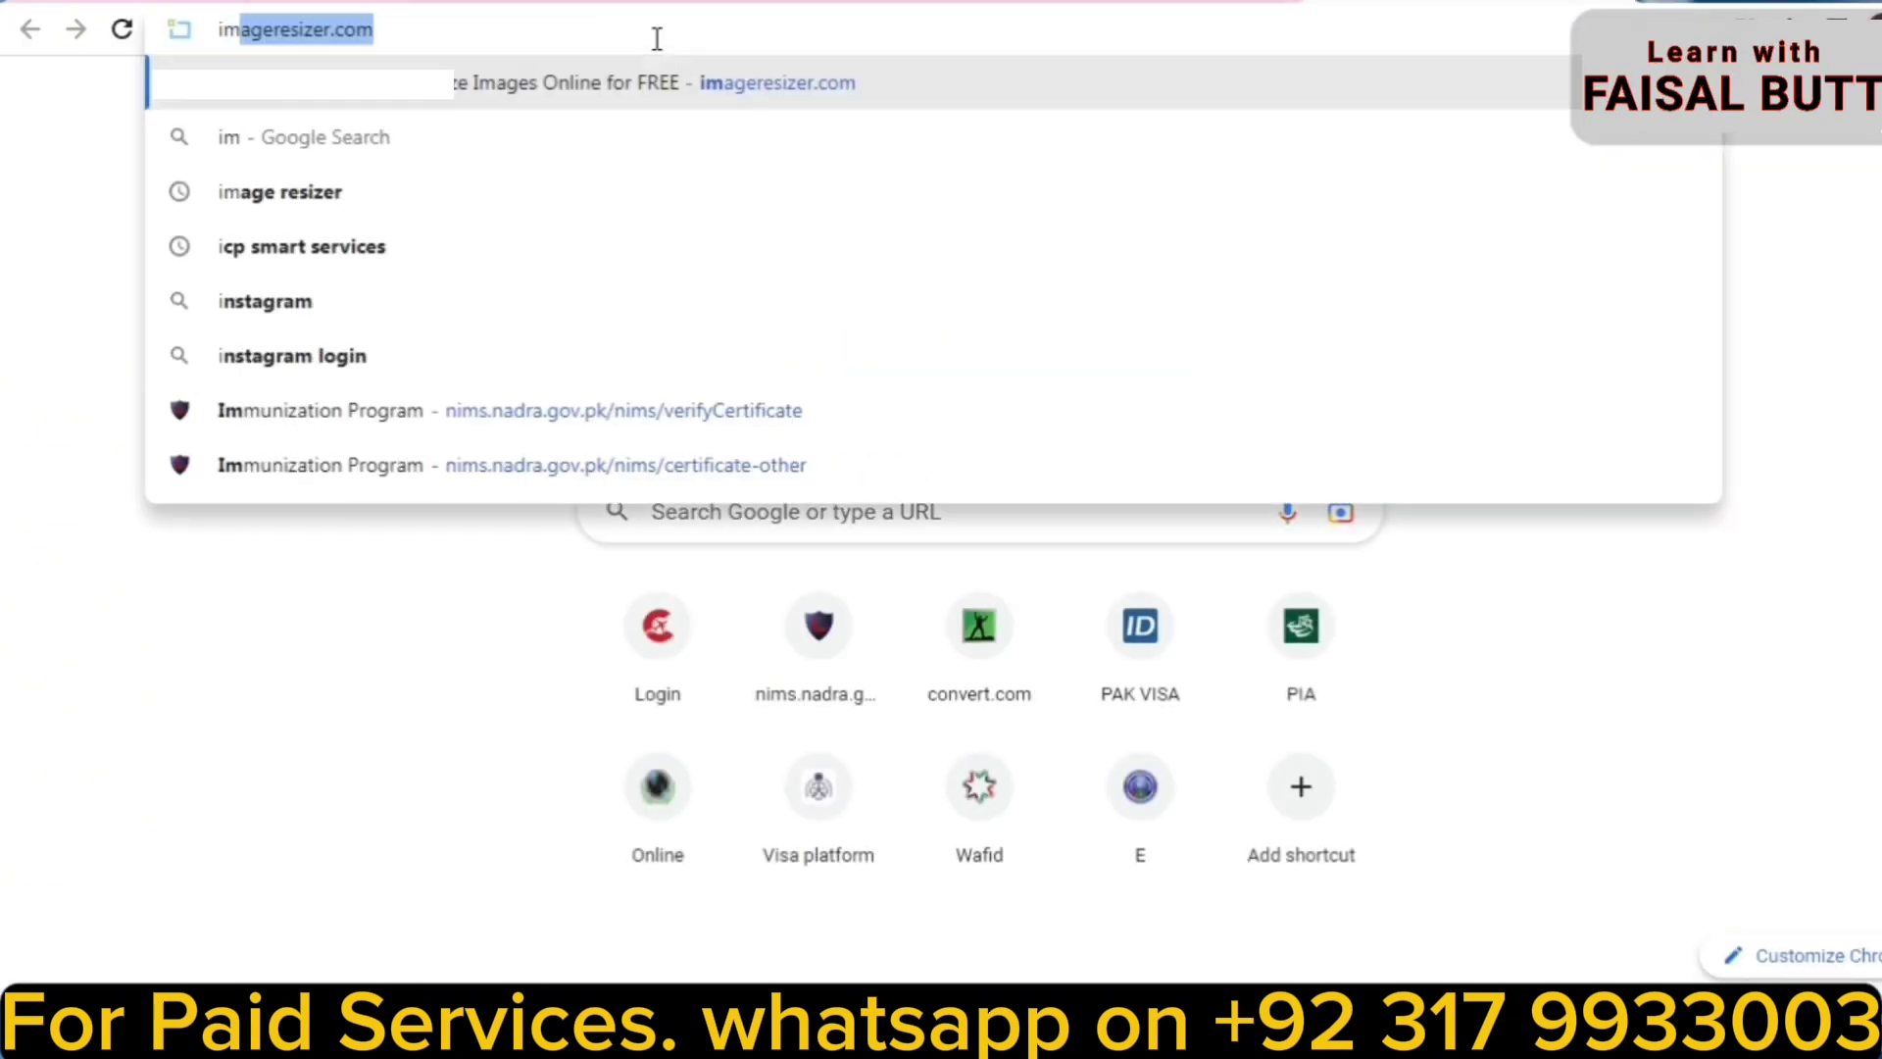
pyautogui.write('age resizer')
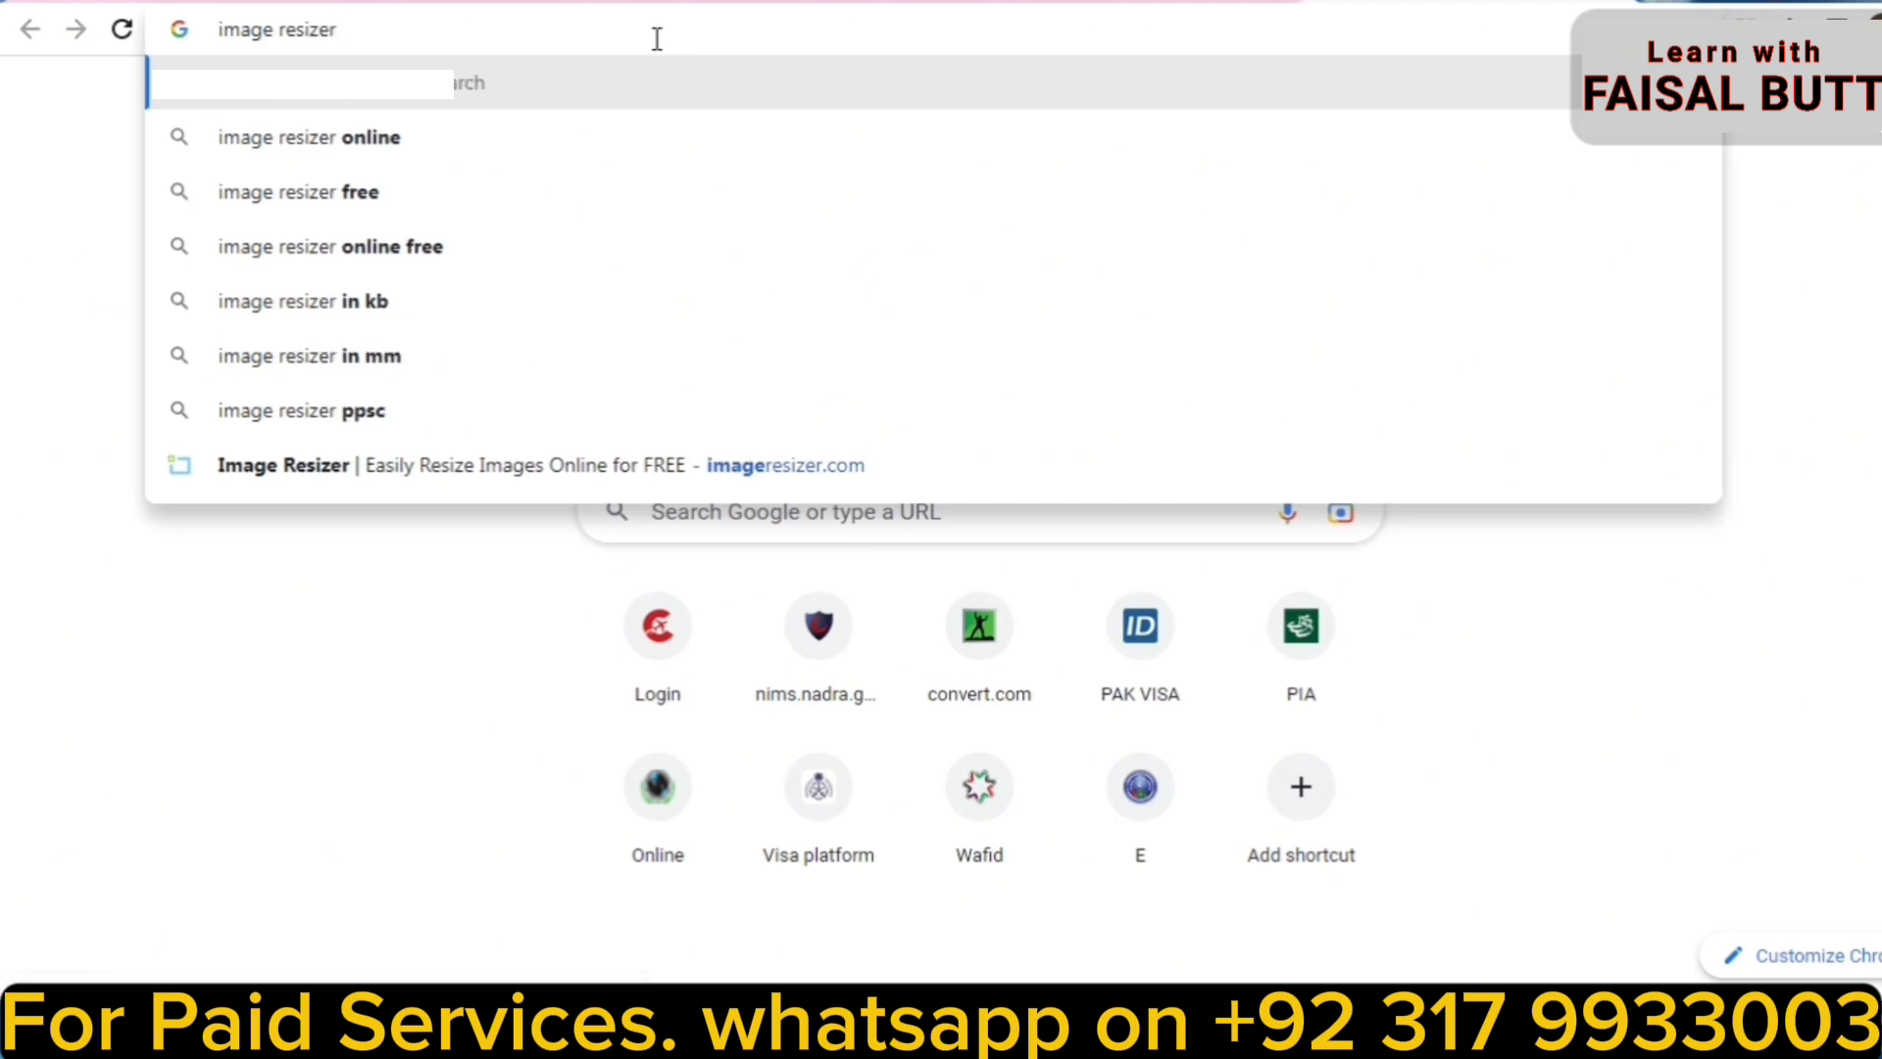
pyautogui.press('Return')
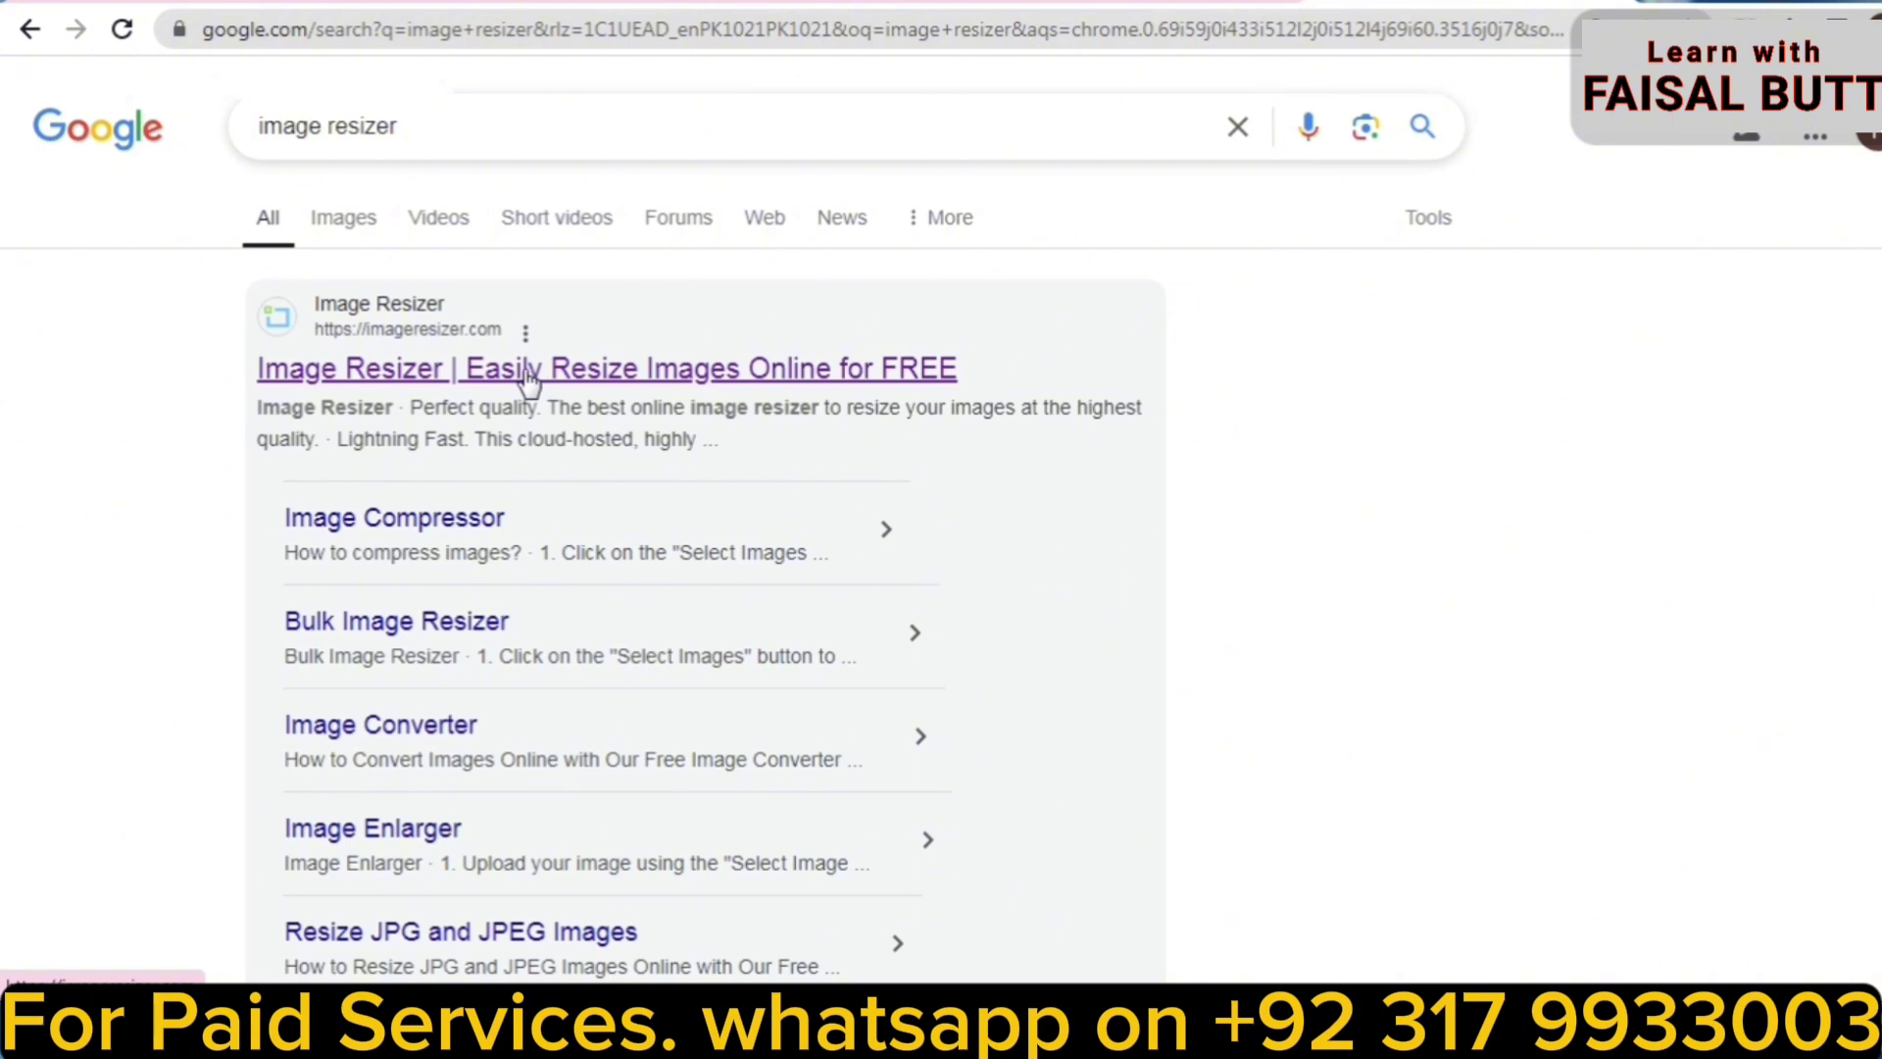
pyautogui.click(529, 378)
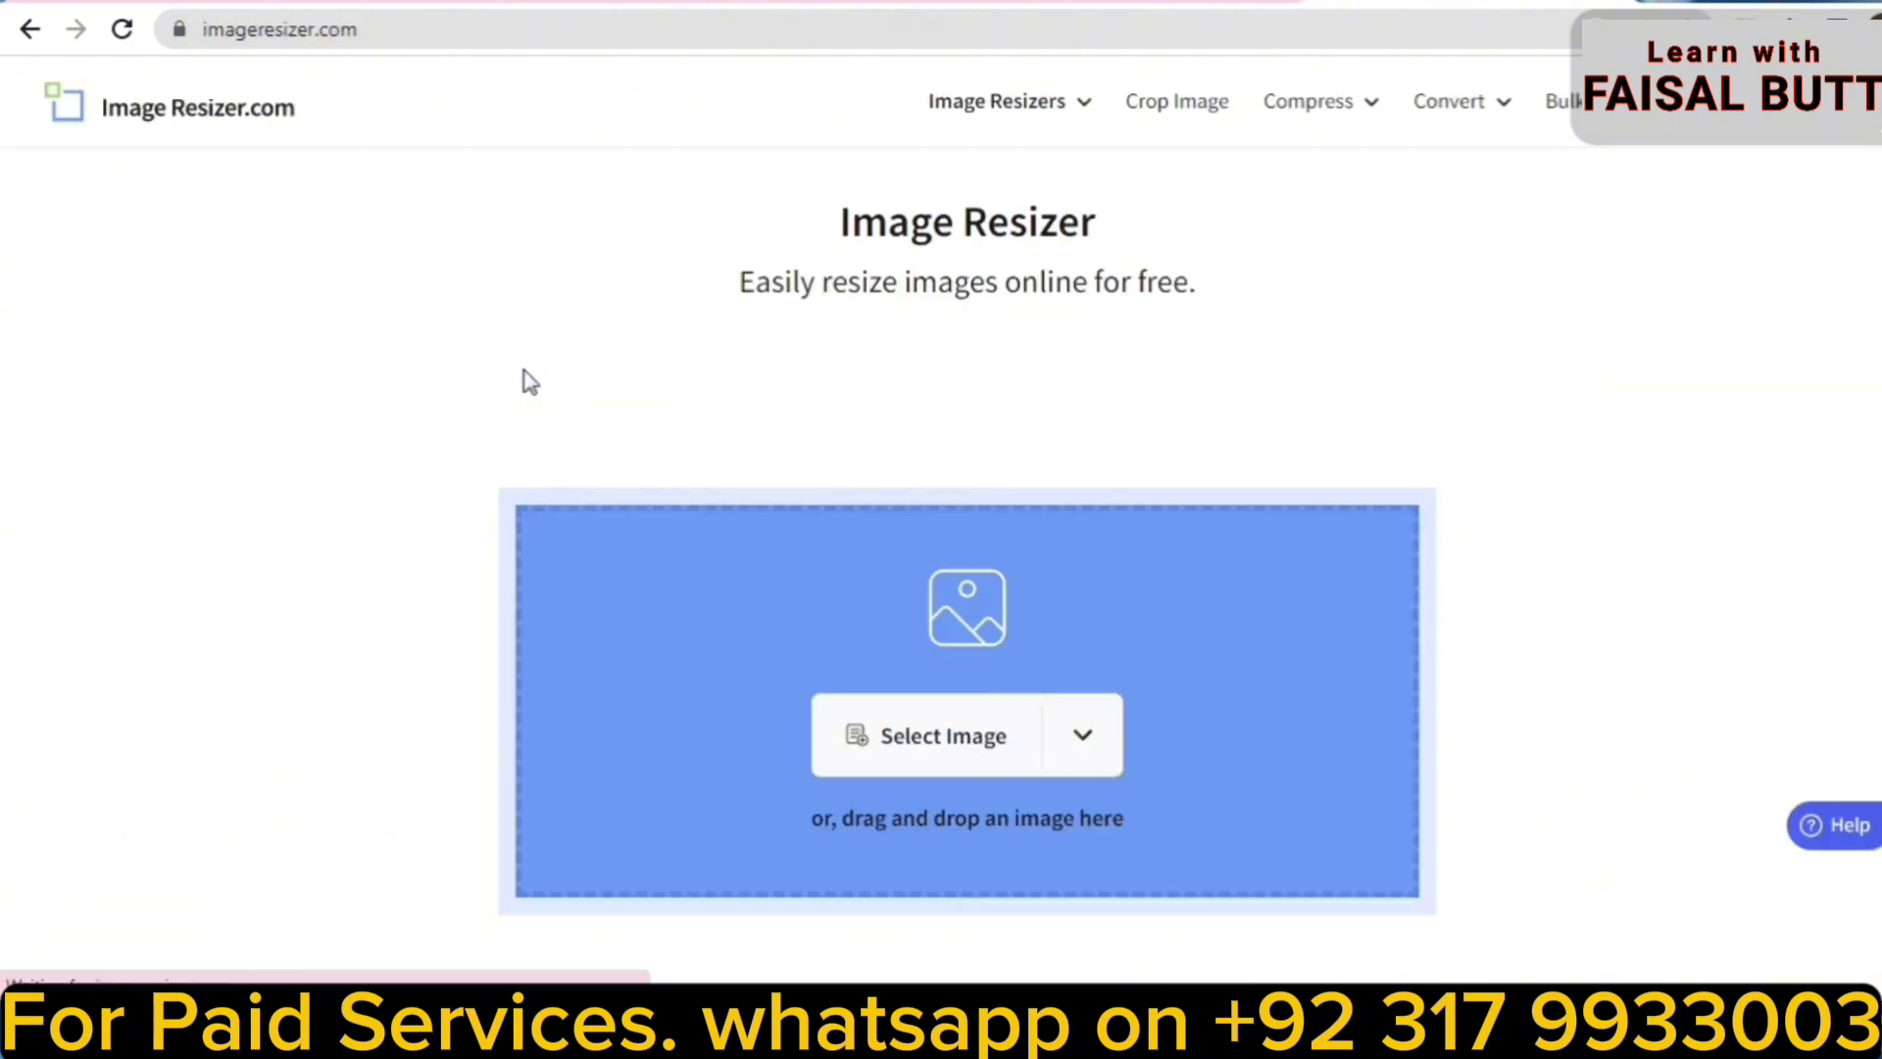
# Step: Load the applicant's portrait photo into the online image resizer
pyautogui.click(933, 747)
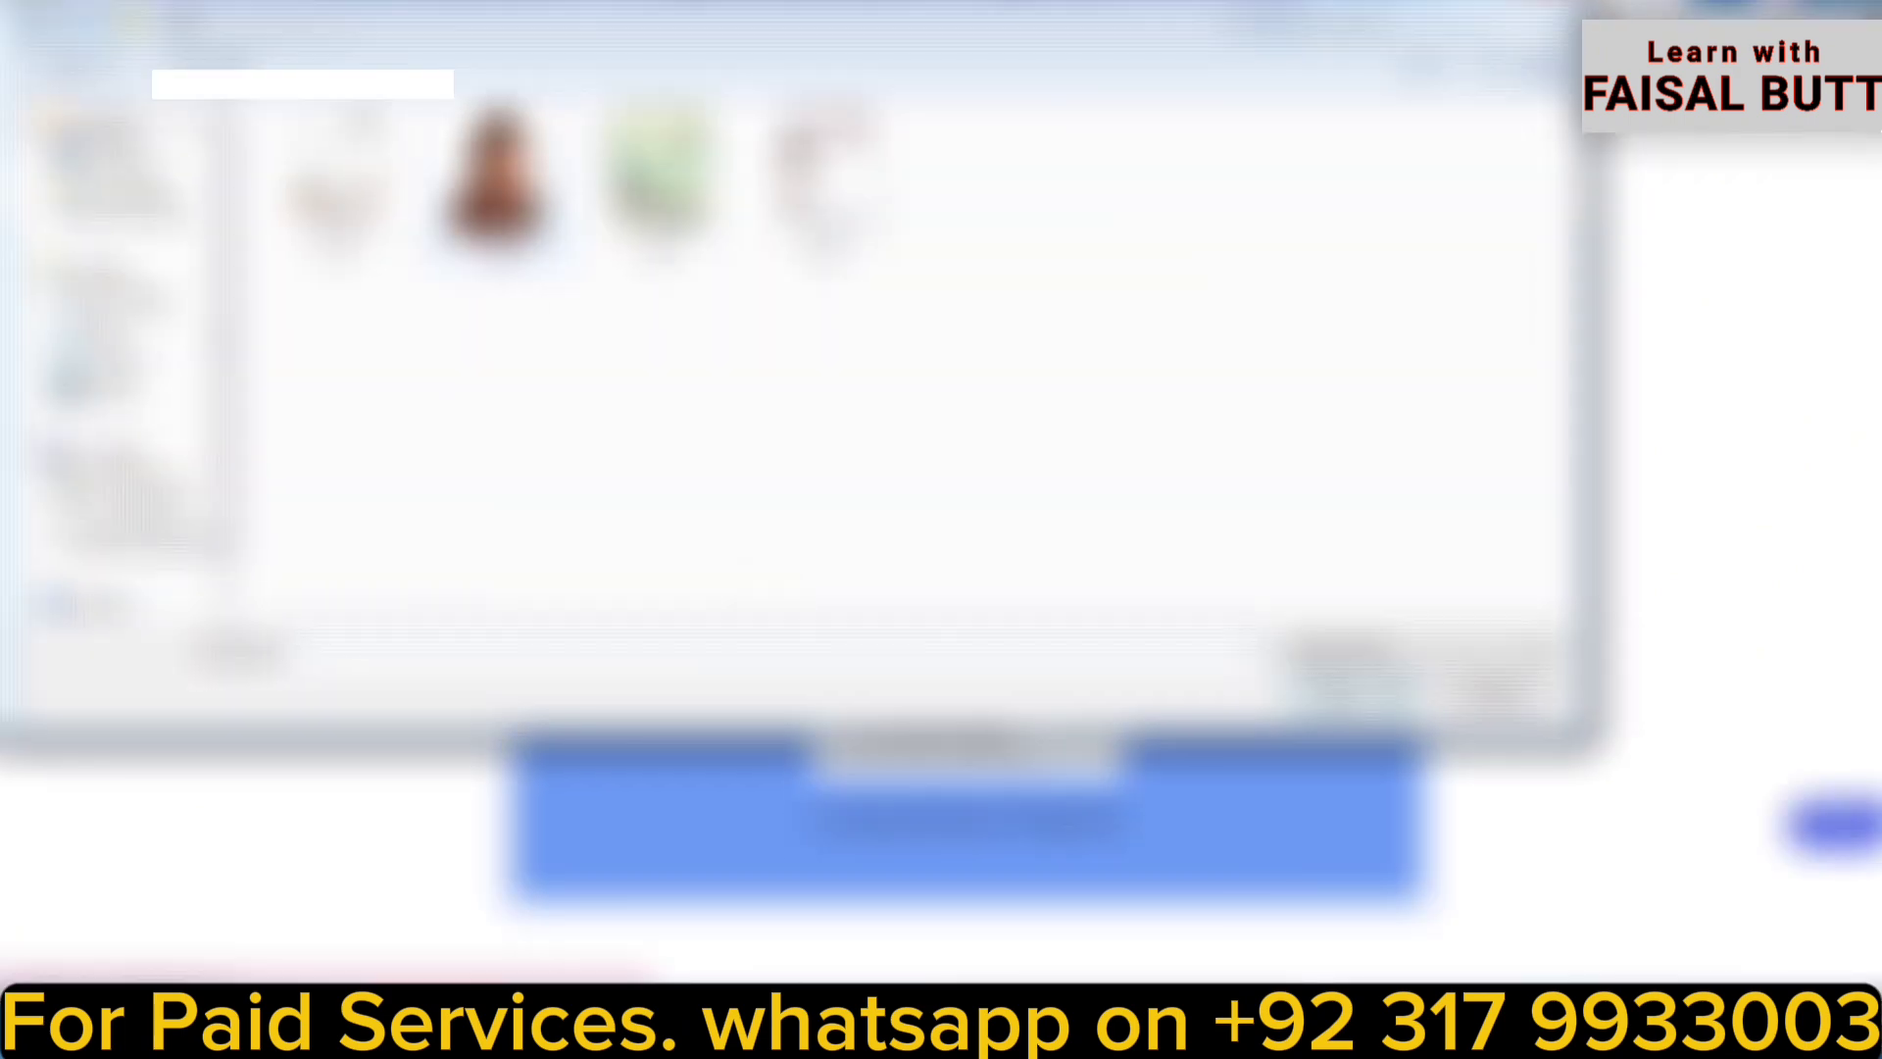
pyautogui.click(498, 187)
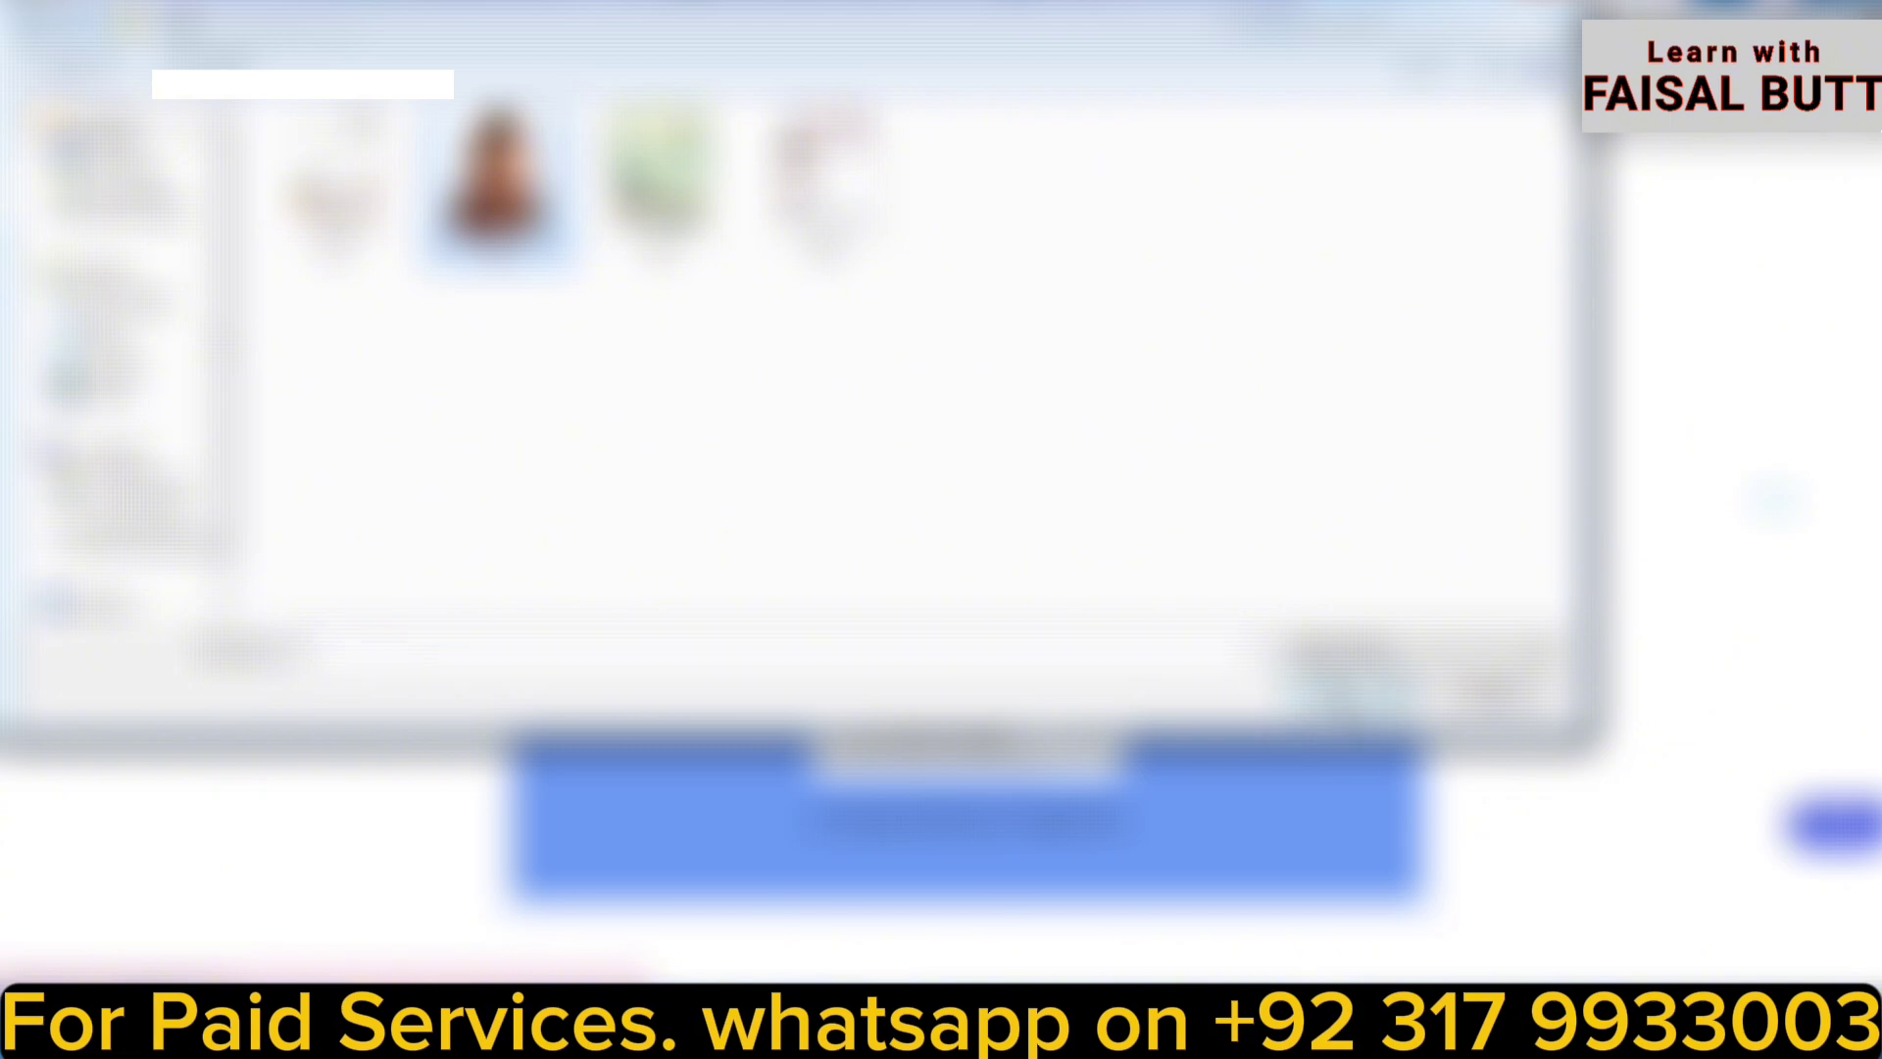
pyautogui.click(1351, 698)
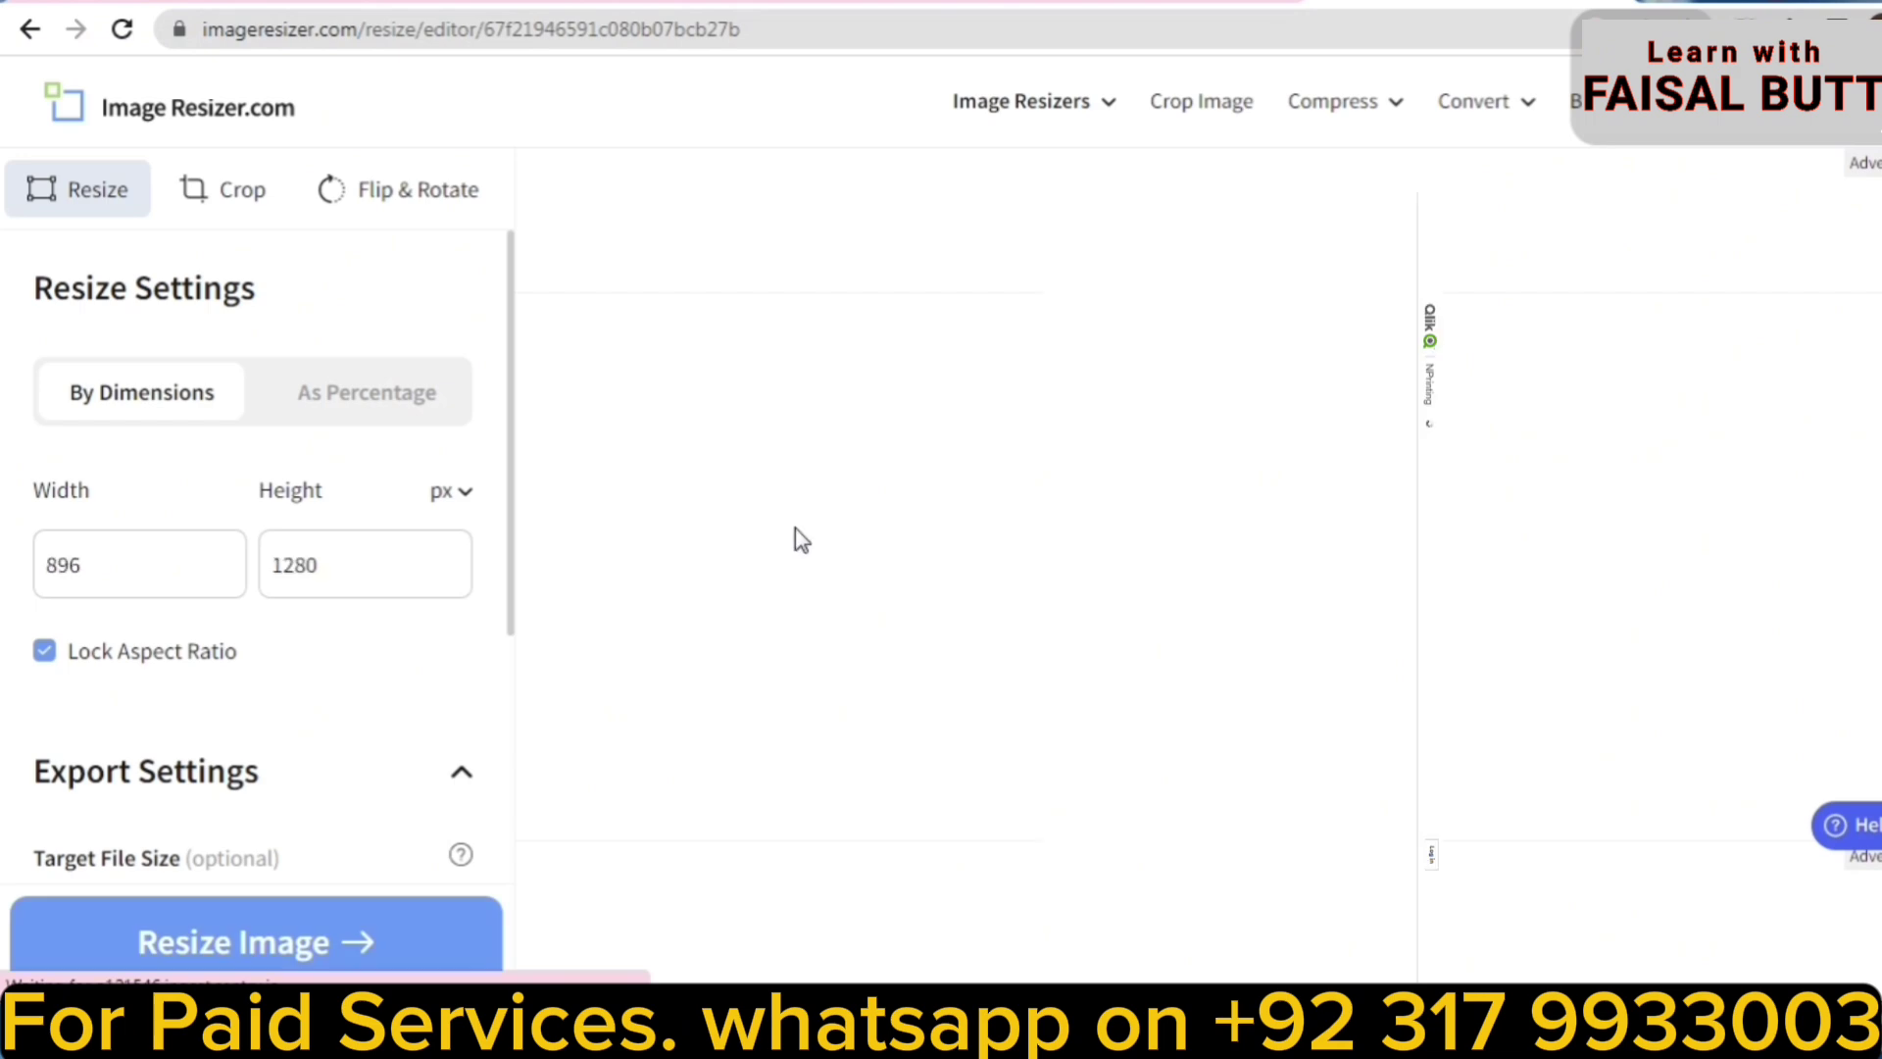
# Step: Resize the photo by percentage and set its size to 49% of the original
pyautogui.click(331, 402)
pyautogui.click(195, 576)
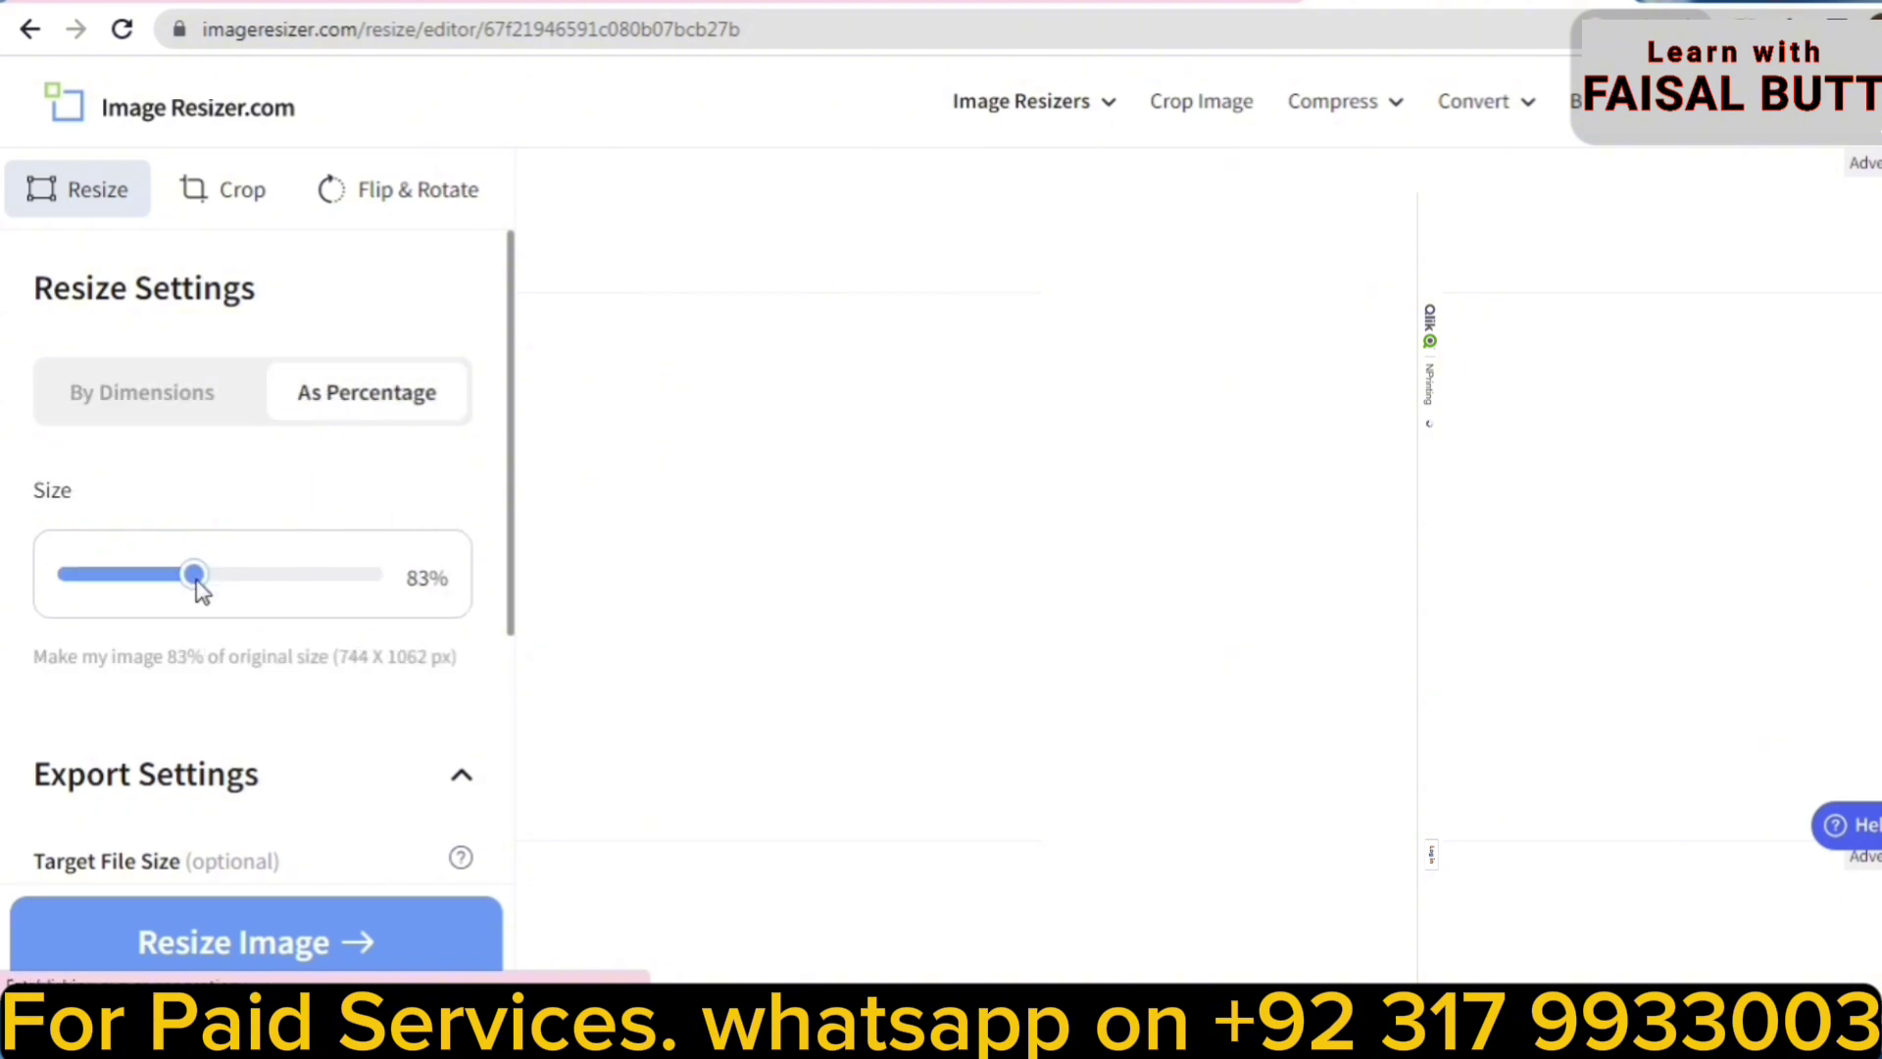
pyautogui.click(196, 580)
pyautogui.moveTo(195, 578); pyautogui.dragTo(150, 595)
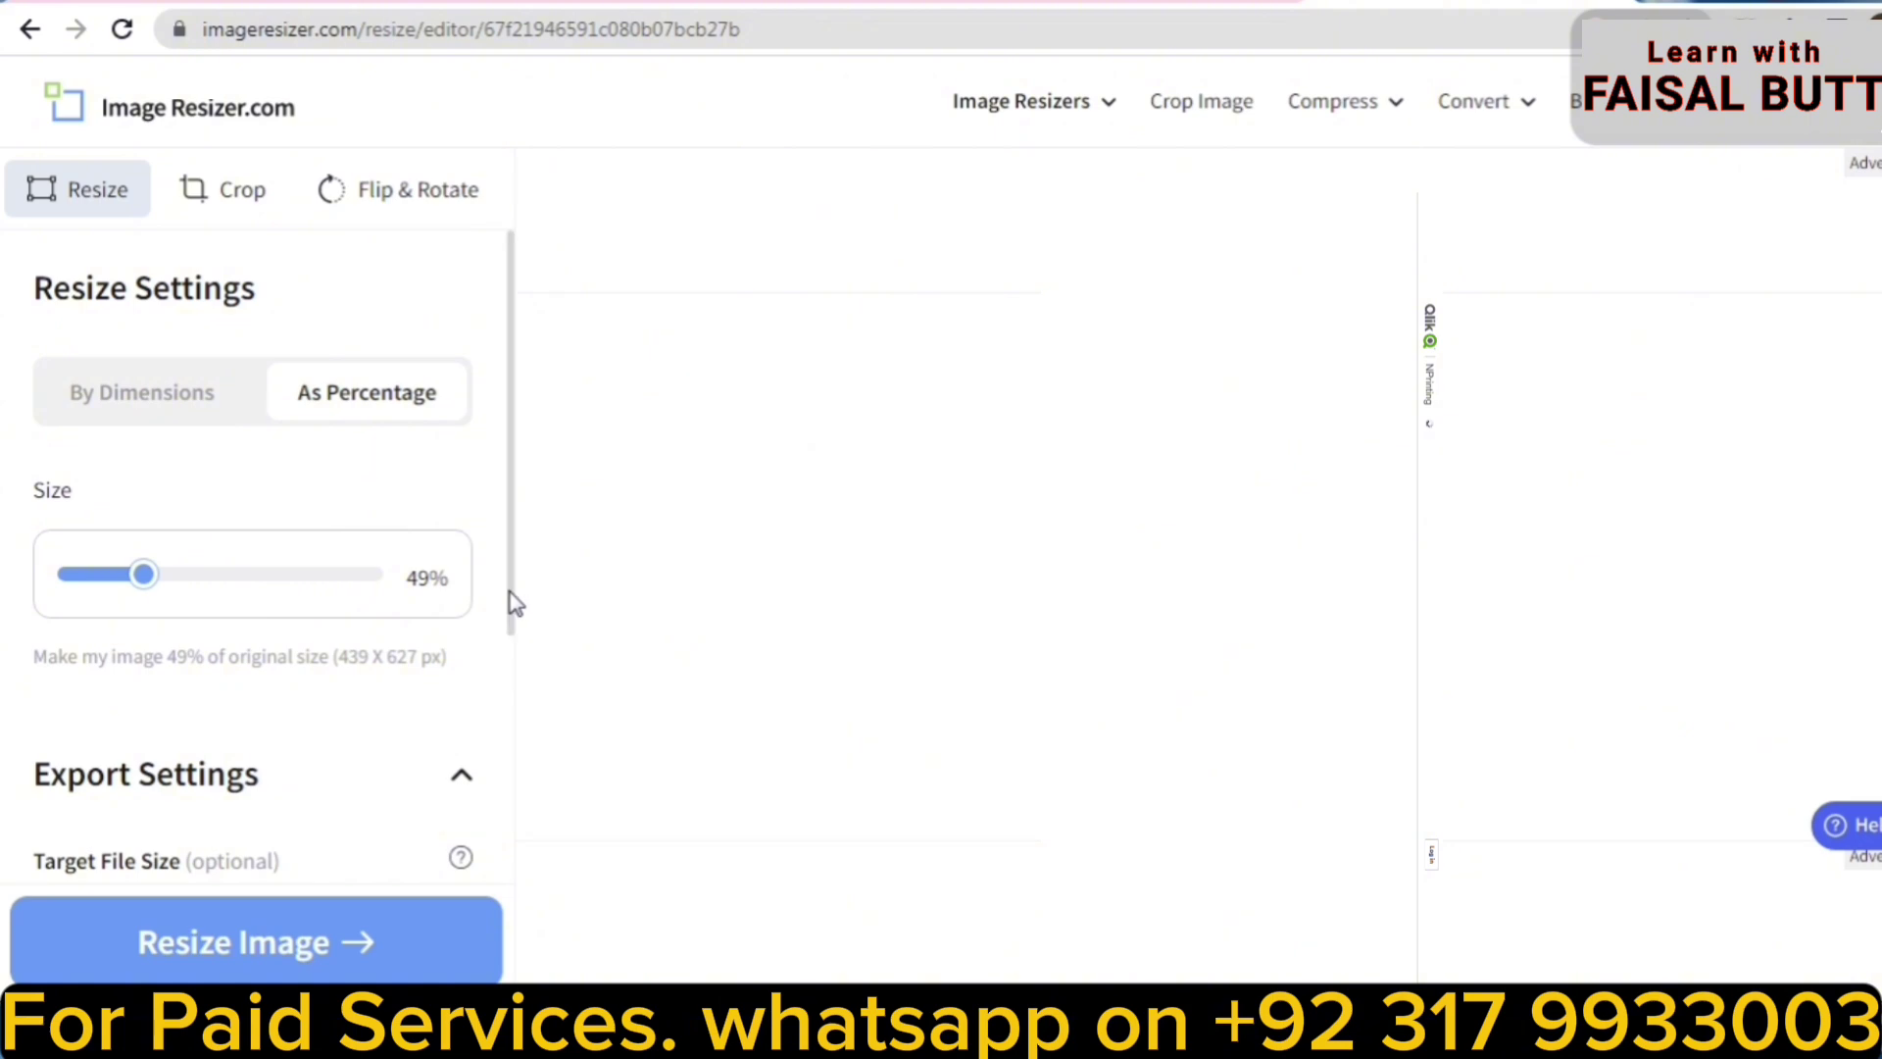
# Step: Set the target file size to 17 KB, resize the image, and download the result
pyautogui.moveTo(512, 601); pyautogui.dragTo(507, 726)
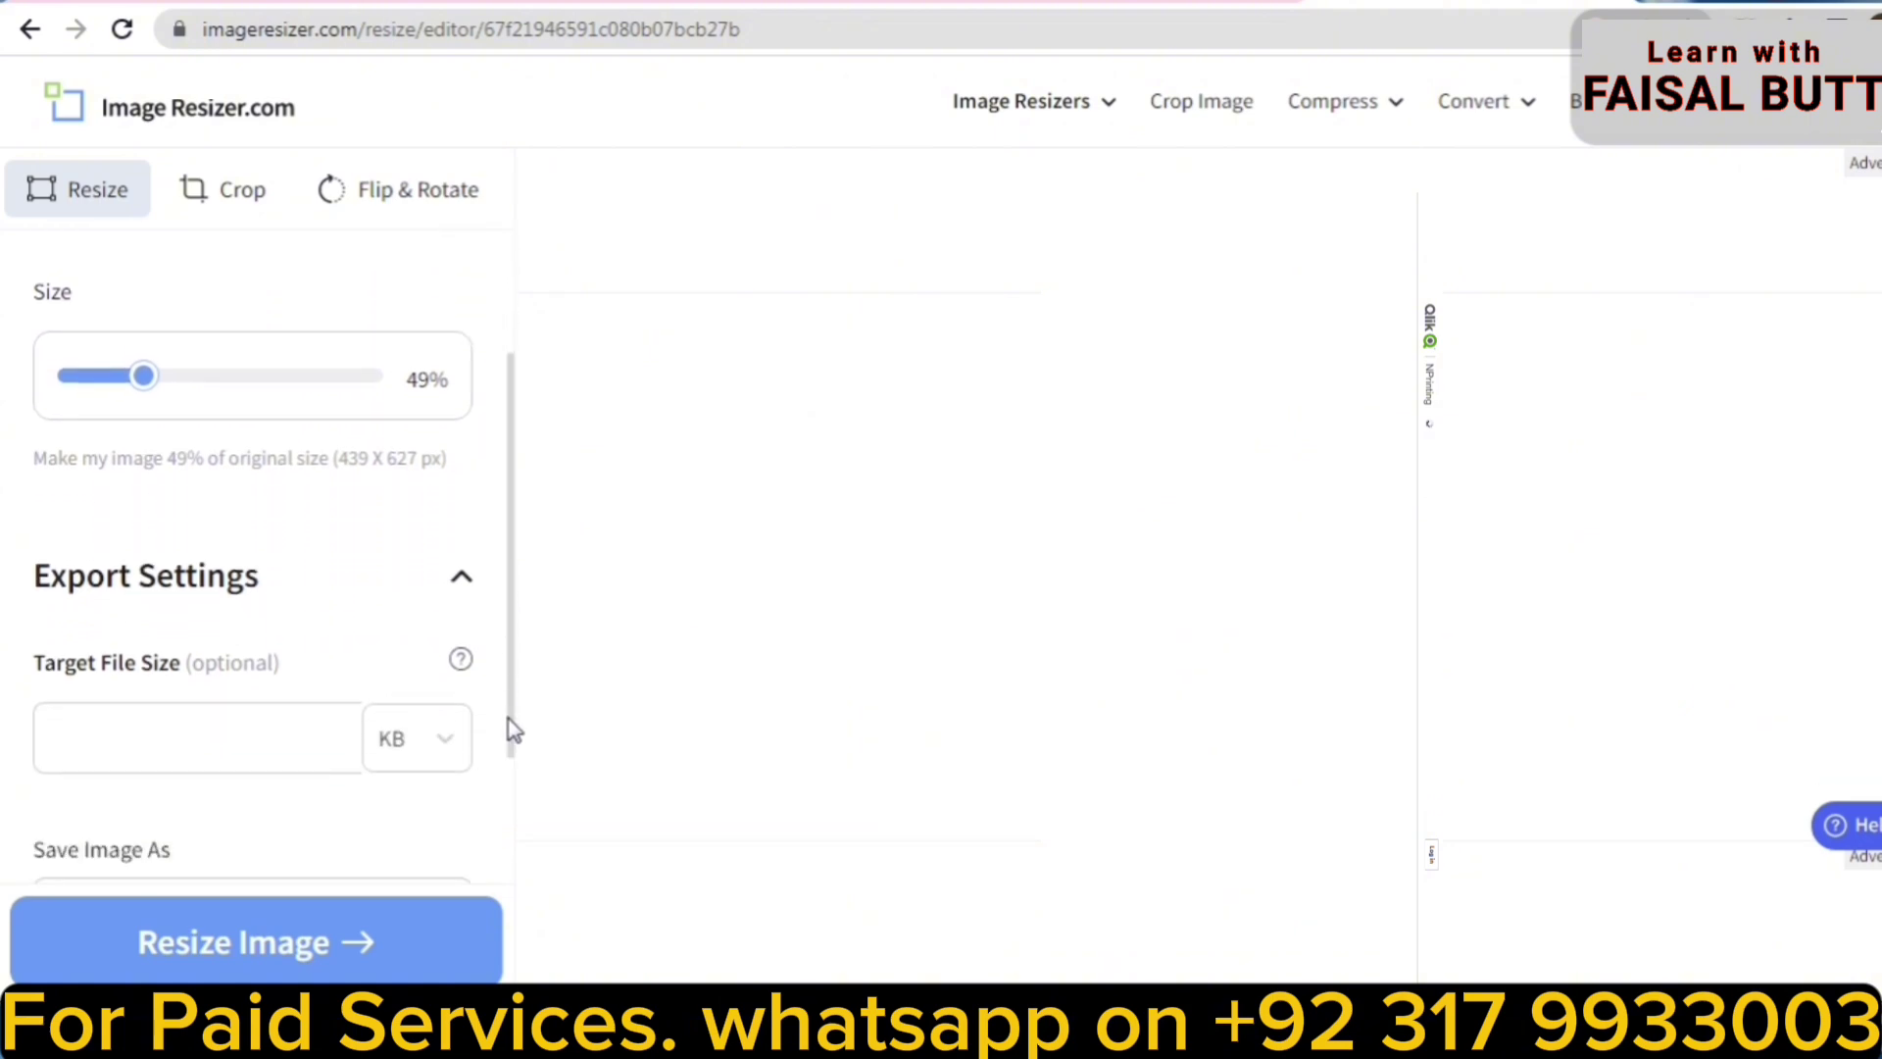
pyautogui.click(201, 730)
pyautogui.write('17')
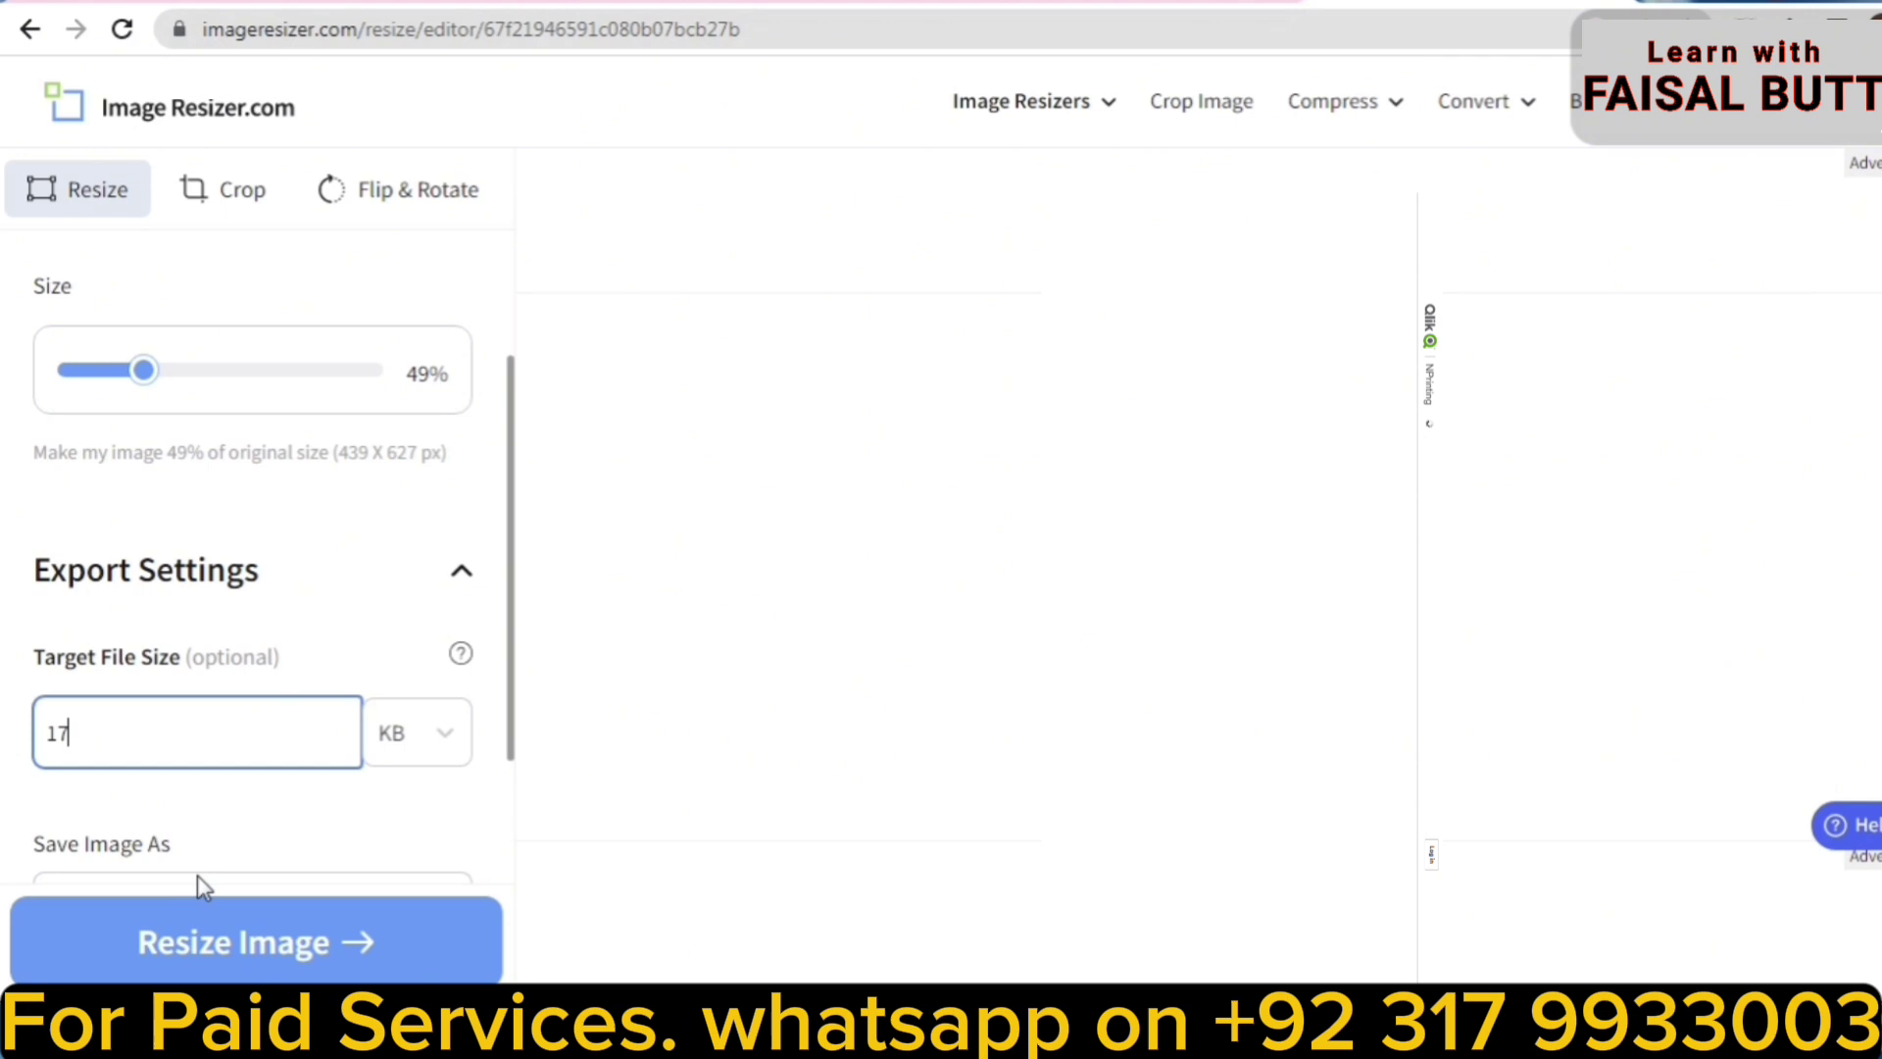
pyautogui.moveTo(197, 876); pyautogui.dragTo(510, 796)
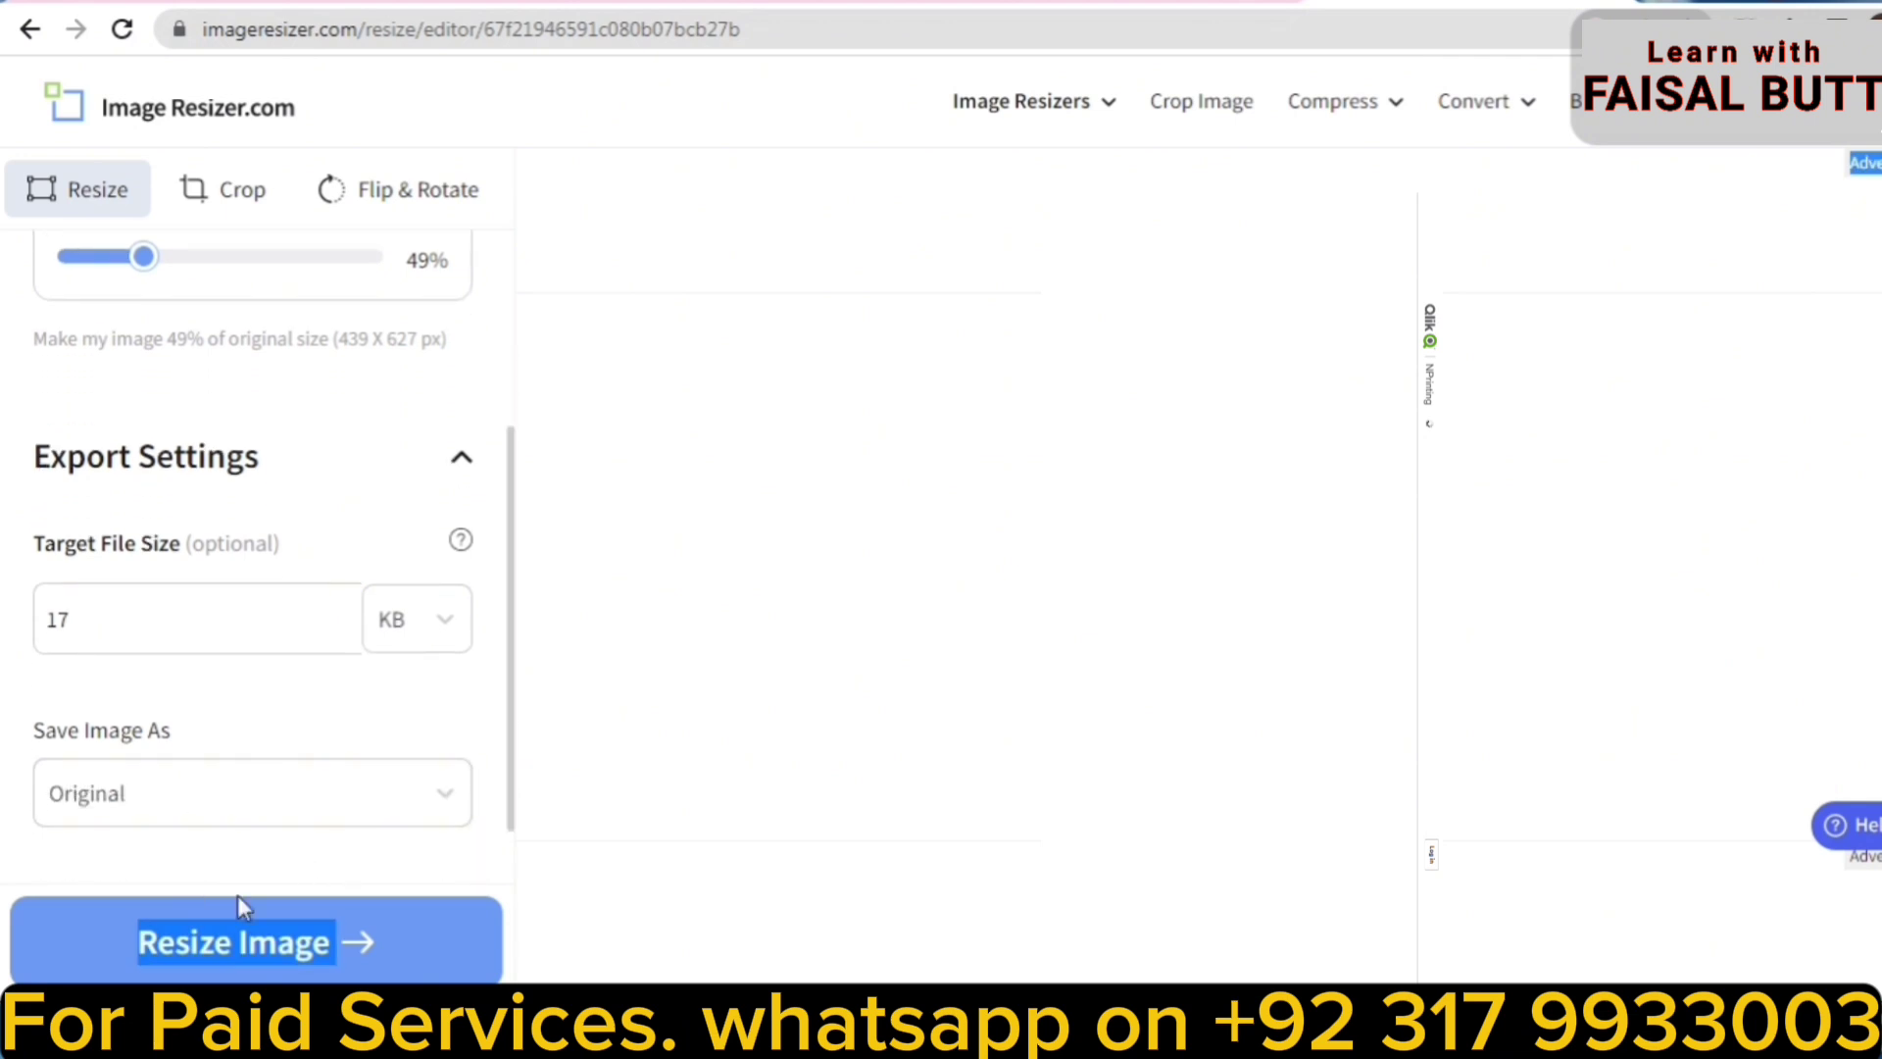
pyautogui.click(256, 951)
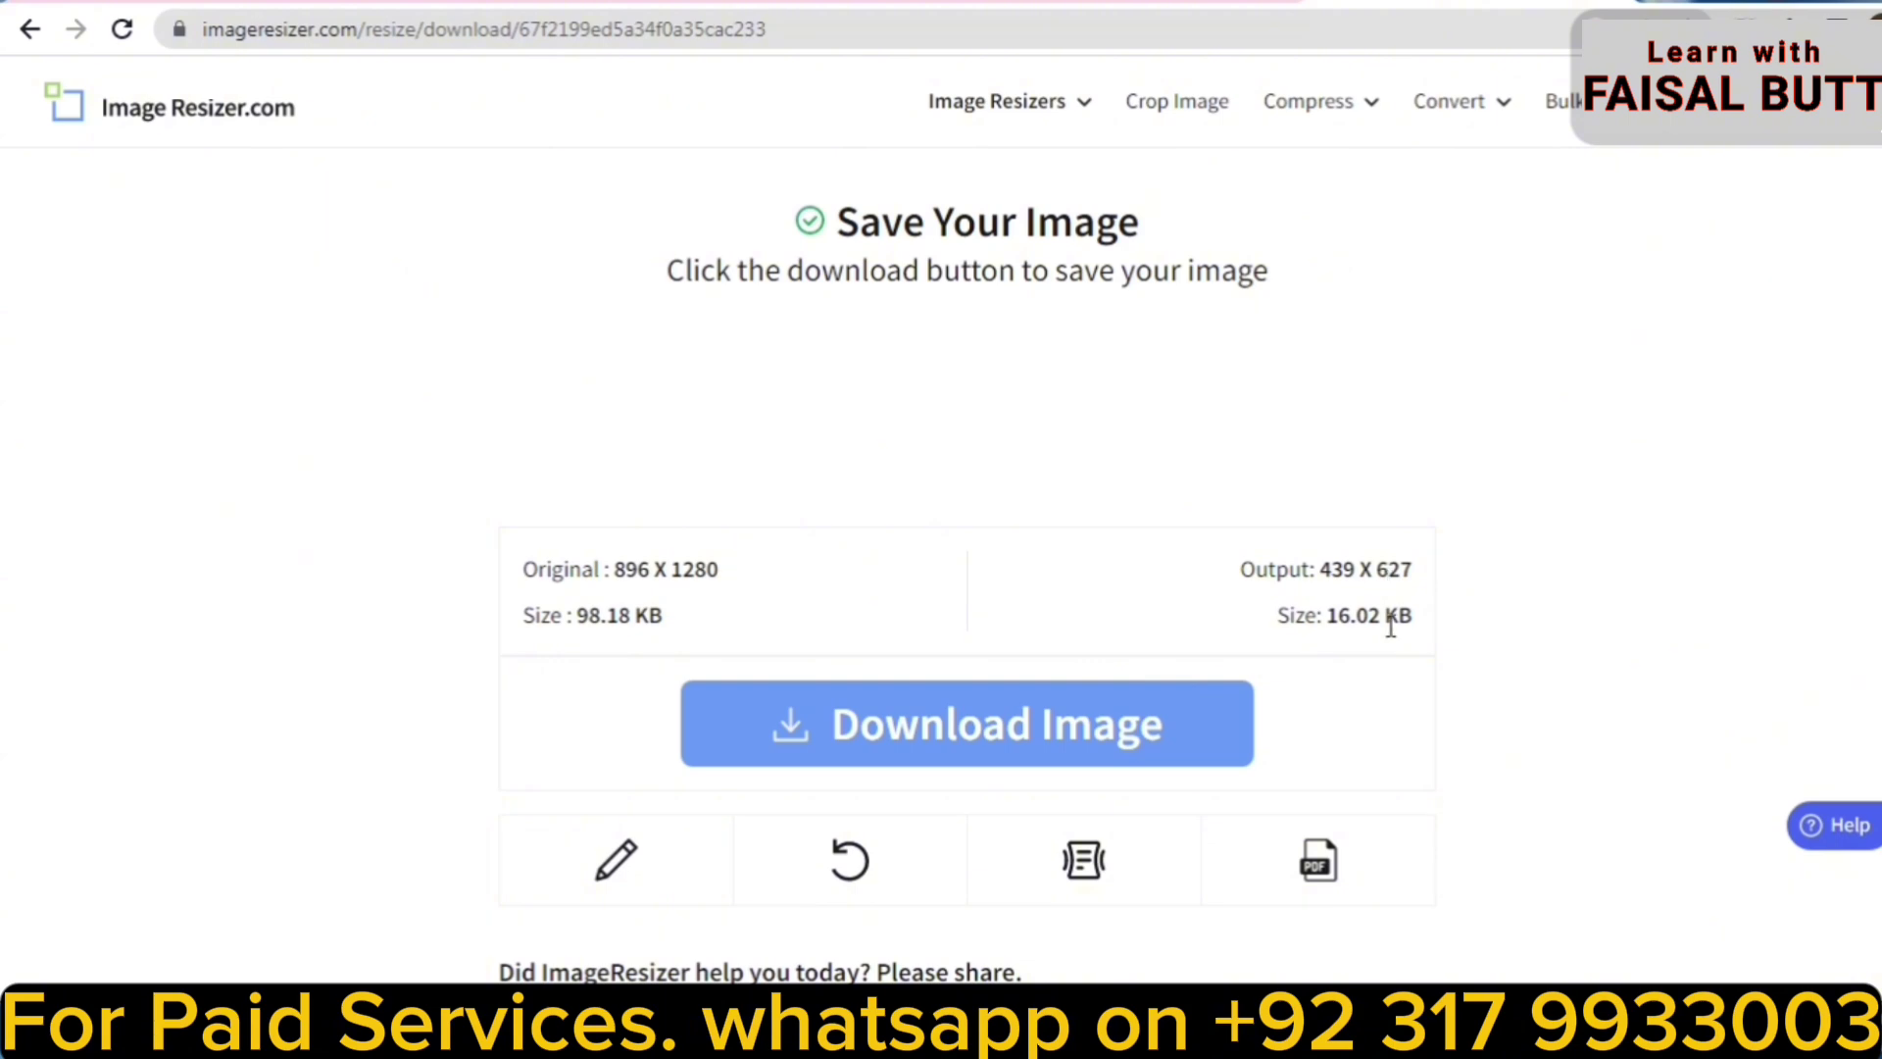
pyautogui.click(859, 733)
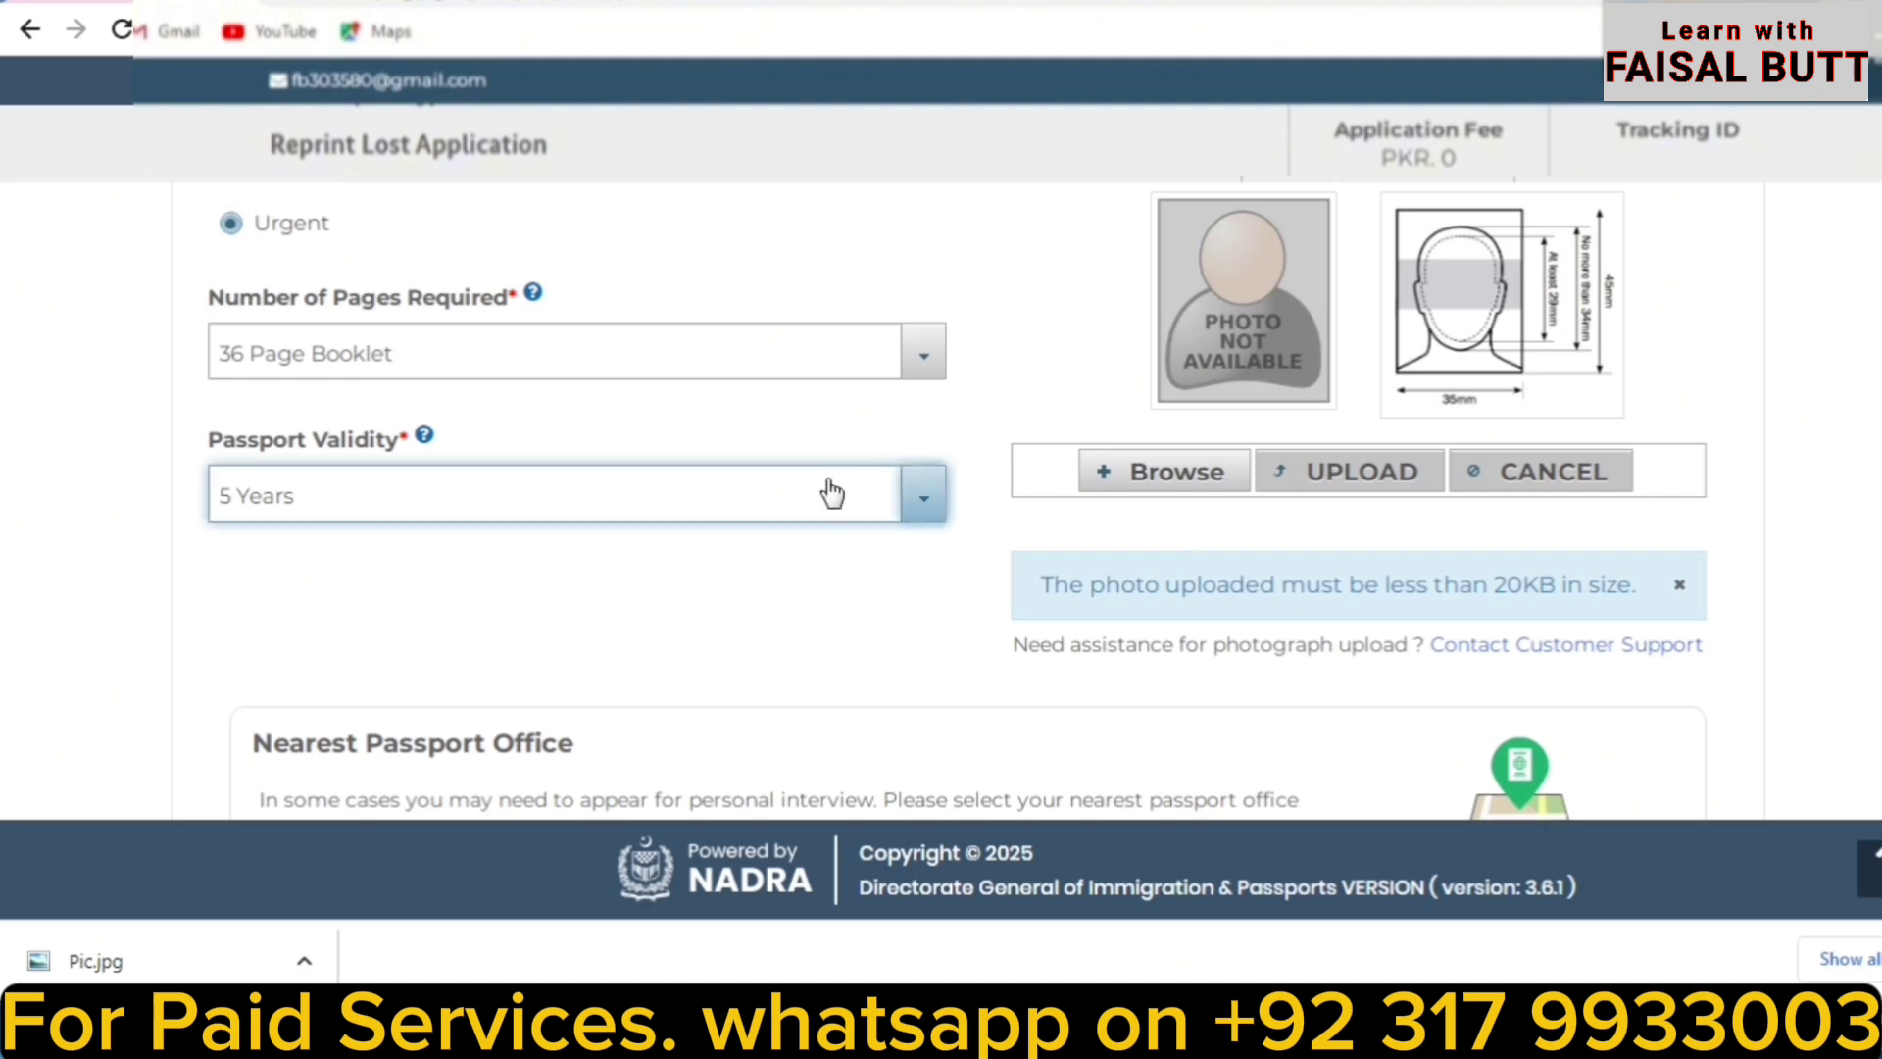
# Step: Select the resized portrait photo from the computer and upload it as the applicant's photograph
pyautogui.click(1177, 472)
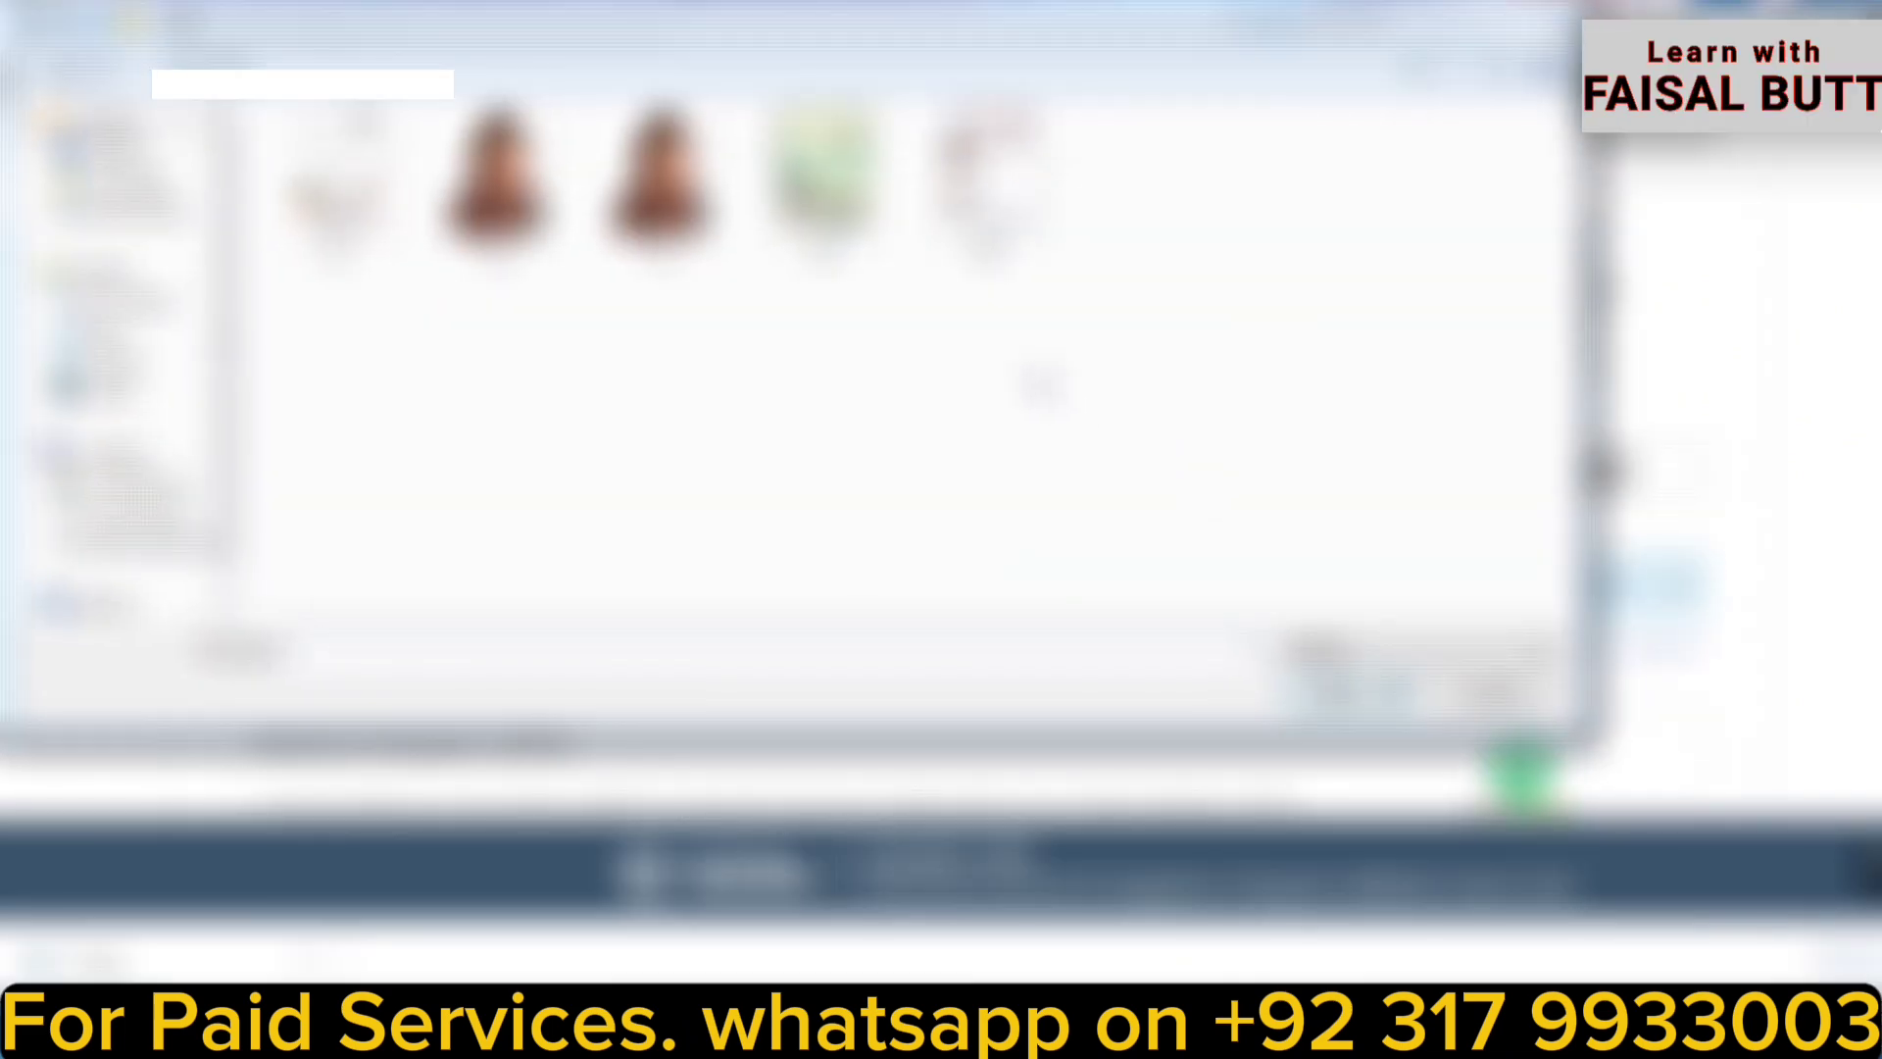
pyautogui.click(520, 226)
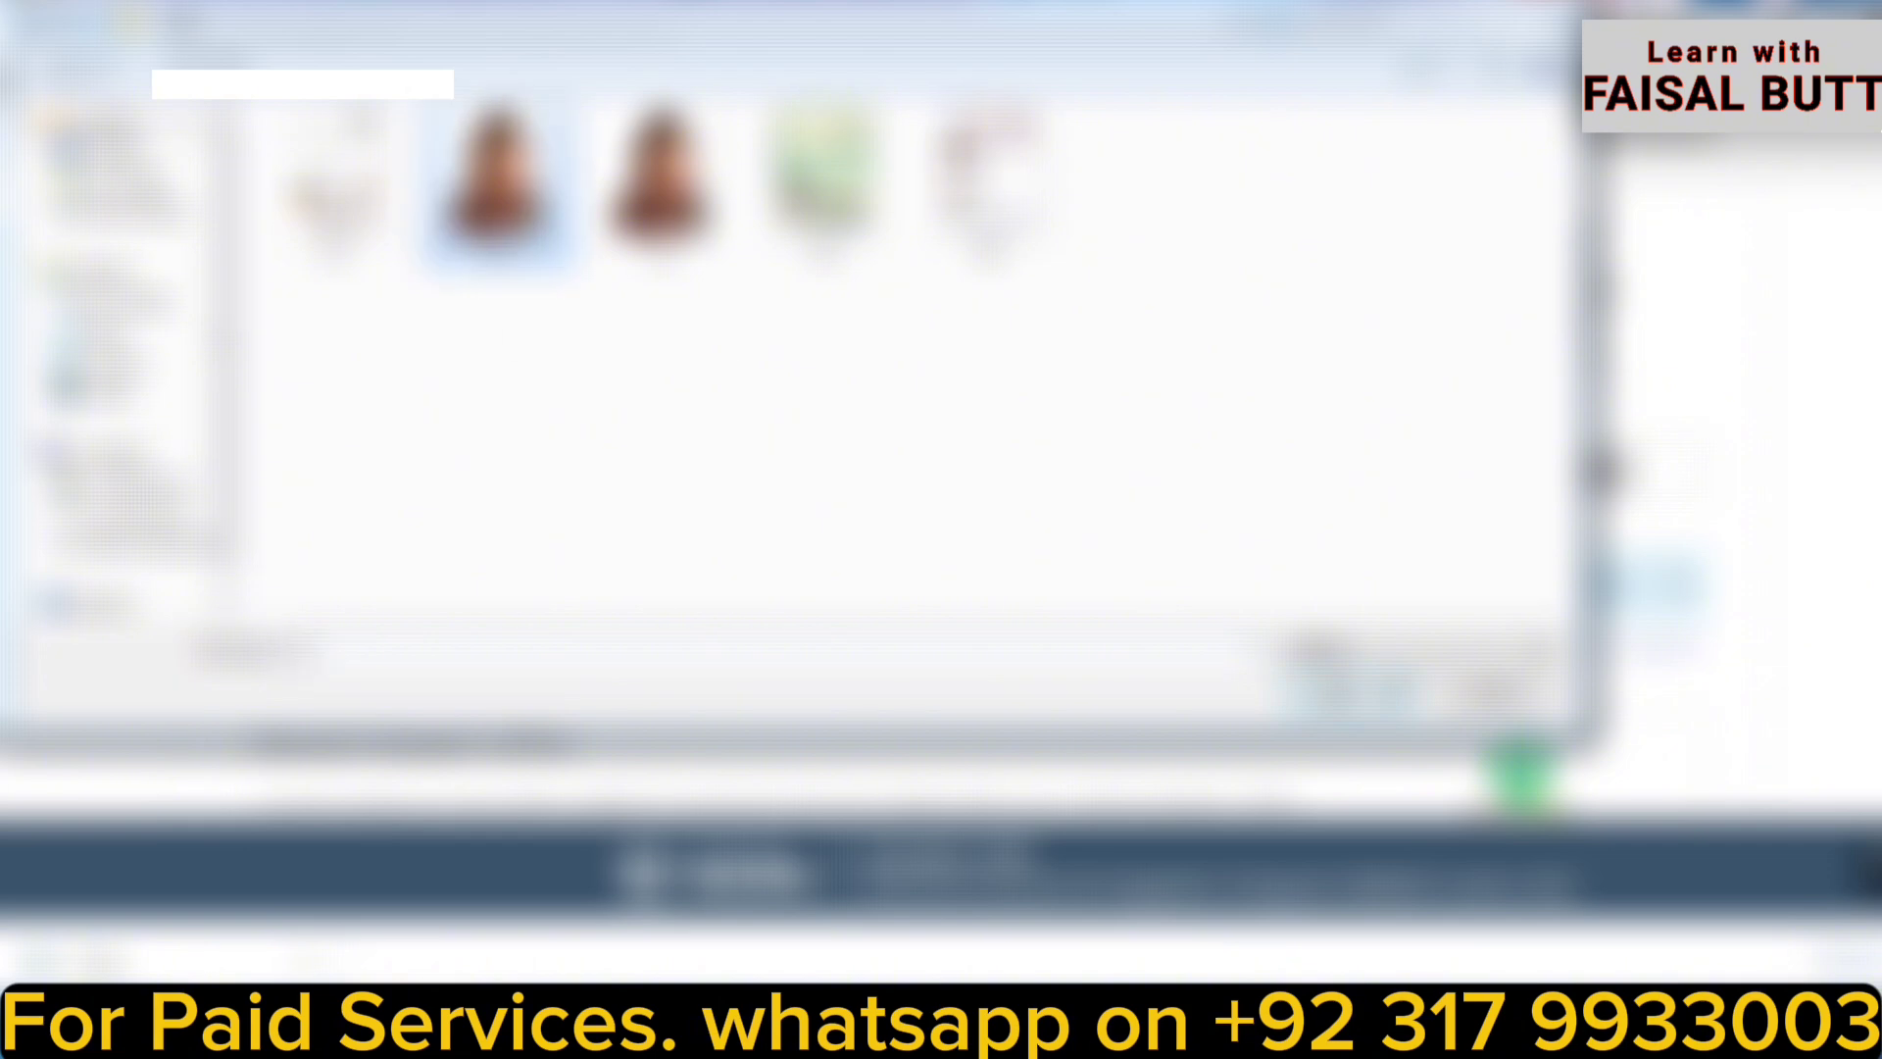
pyautogui.click(1350, 698)
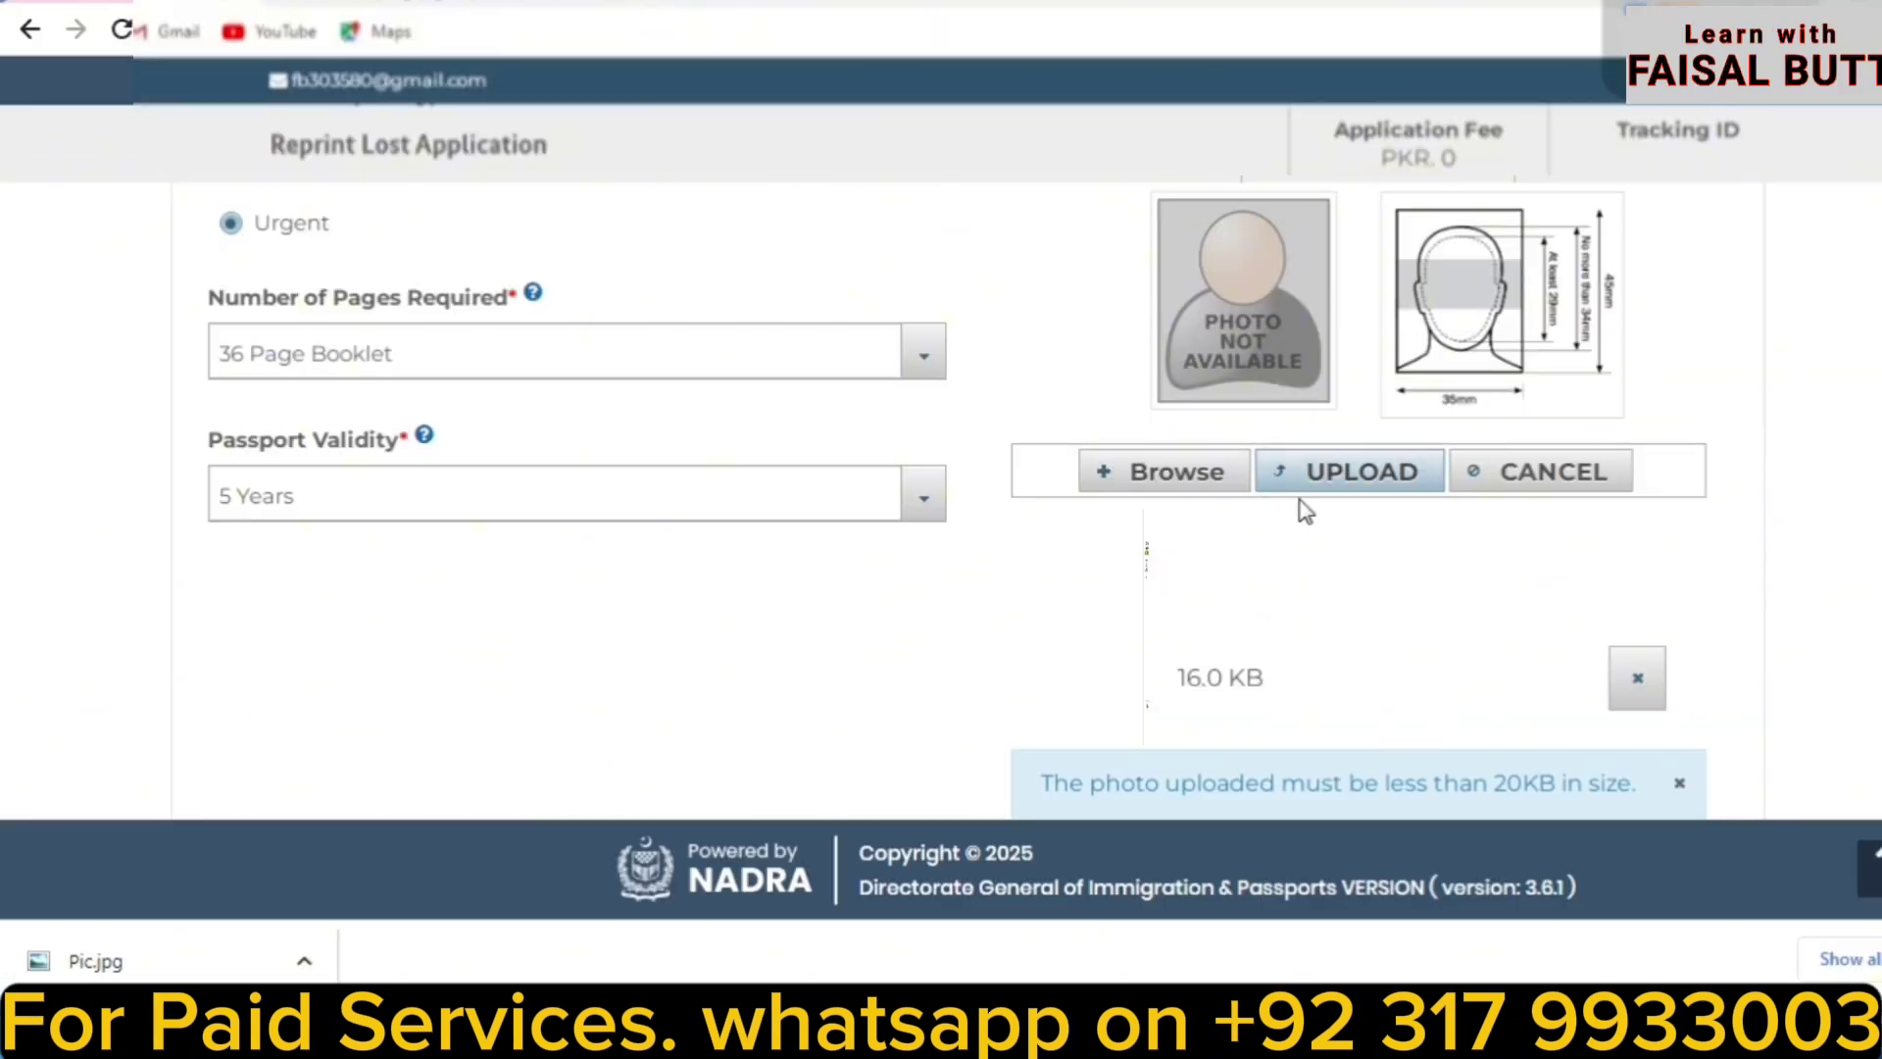
pyautogui.click(1363, 486)
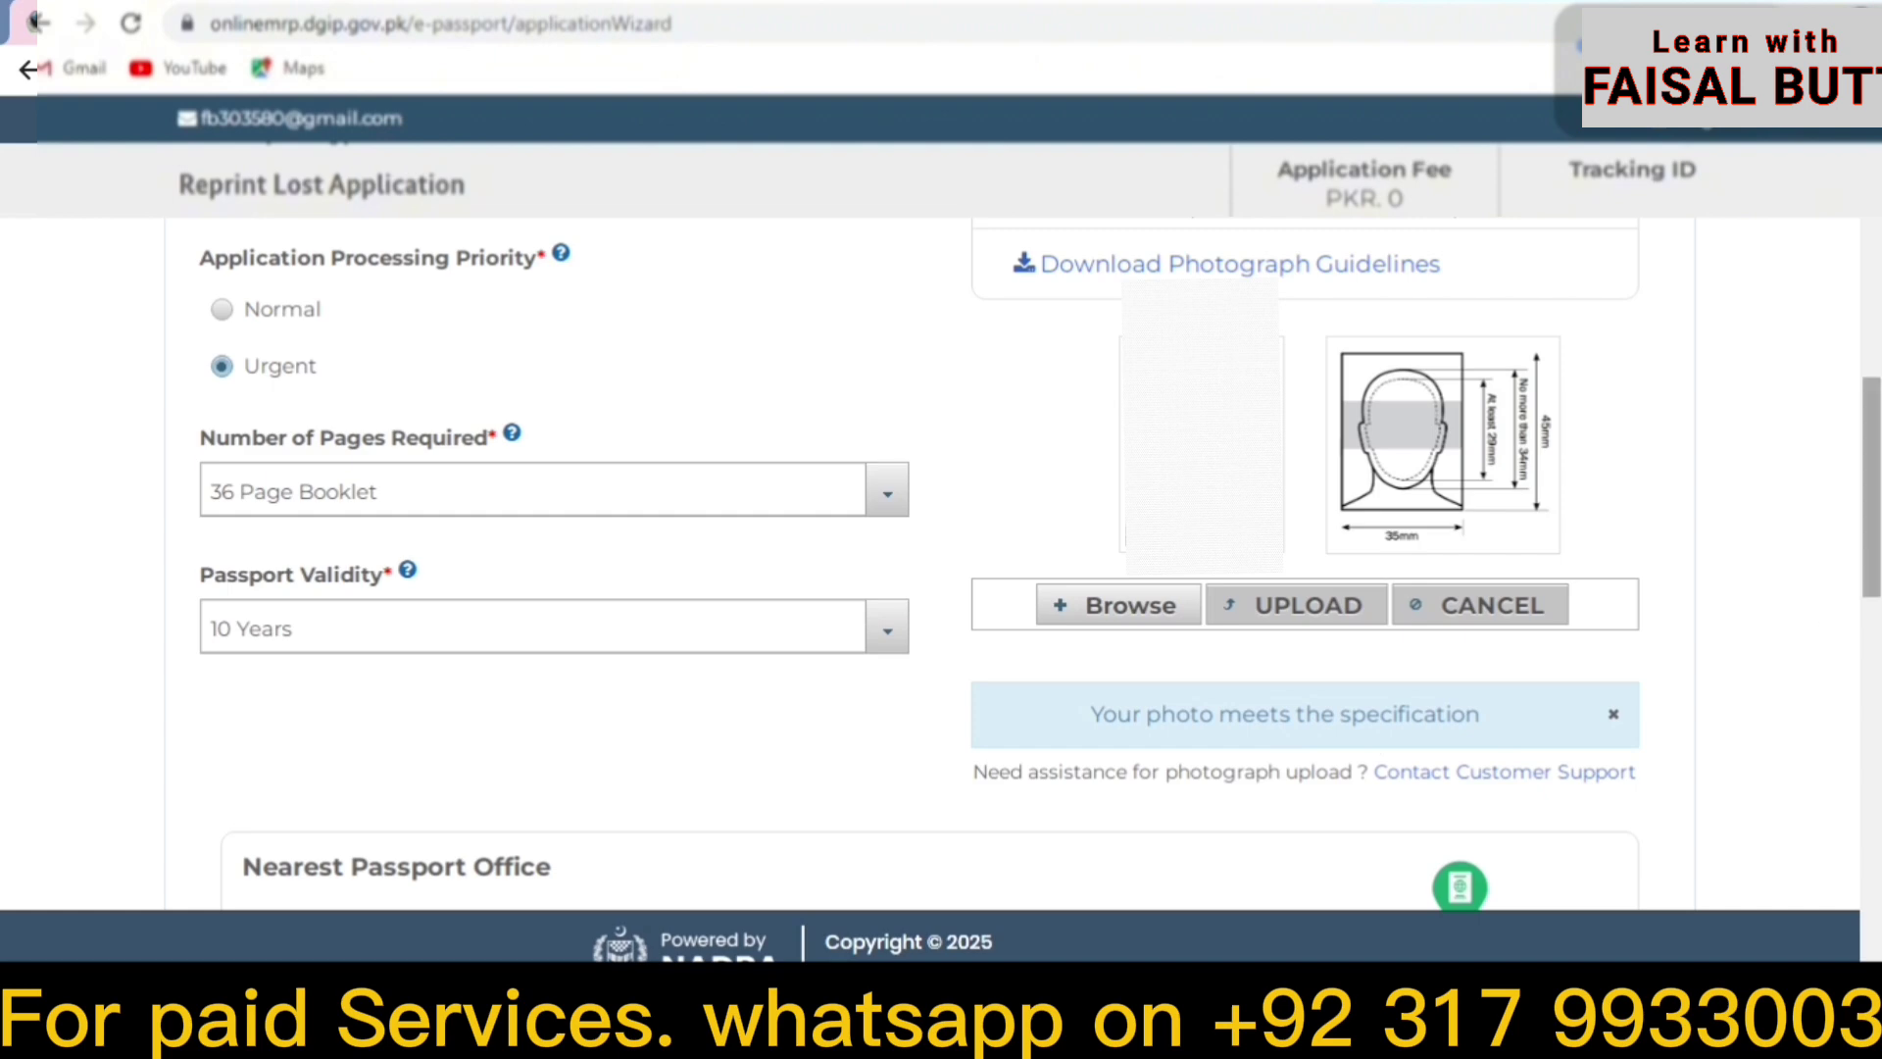
# Step: Set the country of residence to Tanzania, United Republic Of and the passport office to Darussalam, and save the section
pyautogui.moveTo(1868, 585); pyautogui.dragTo(1869, 770)
pyautogui.scroll(3, 1314, 672)
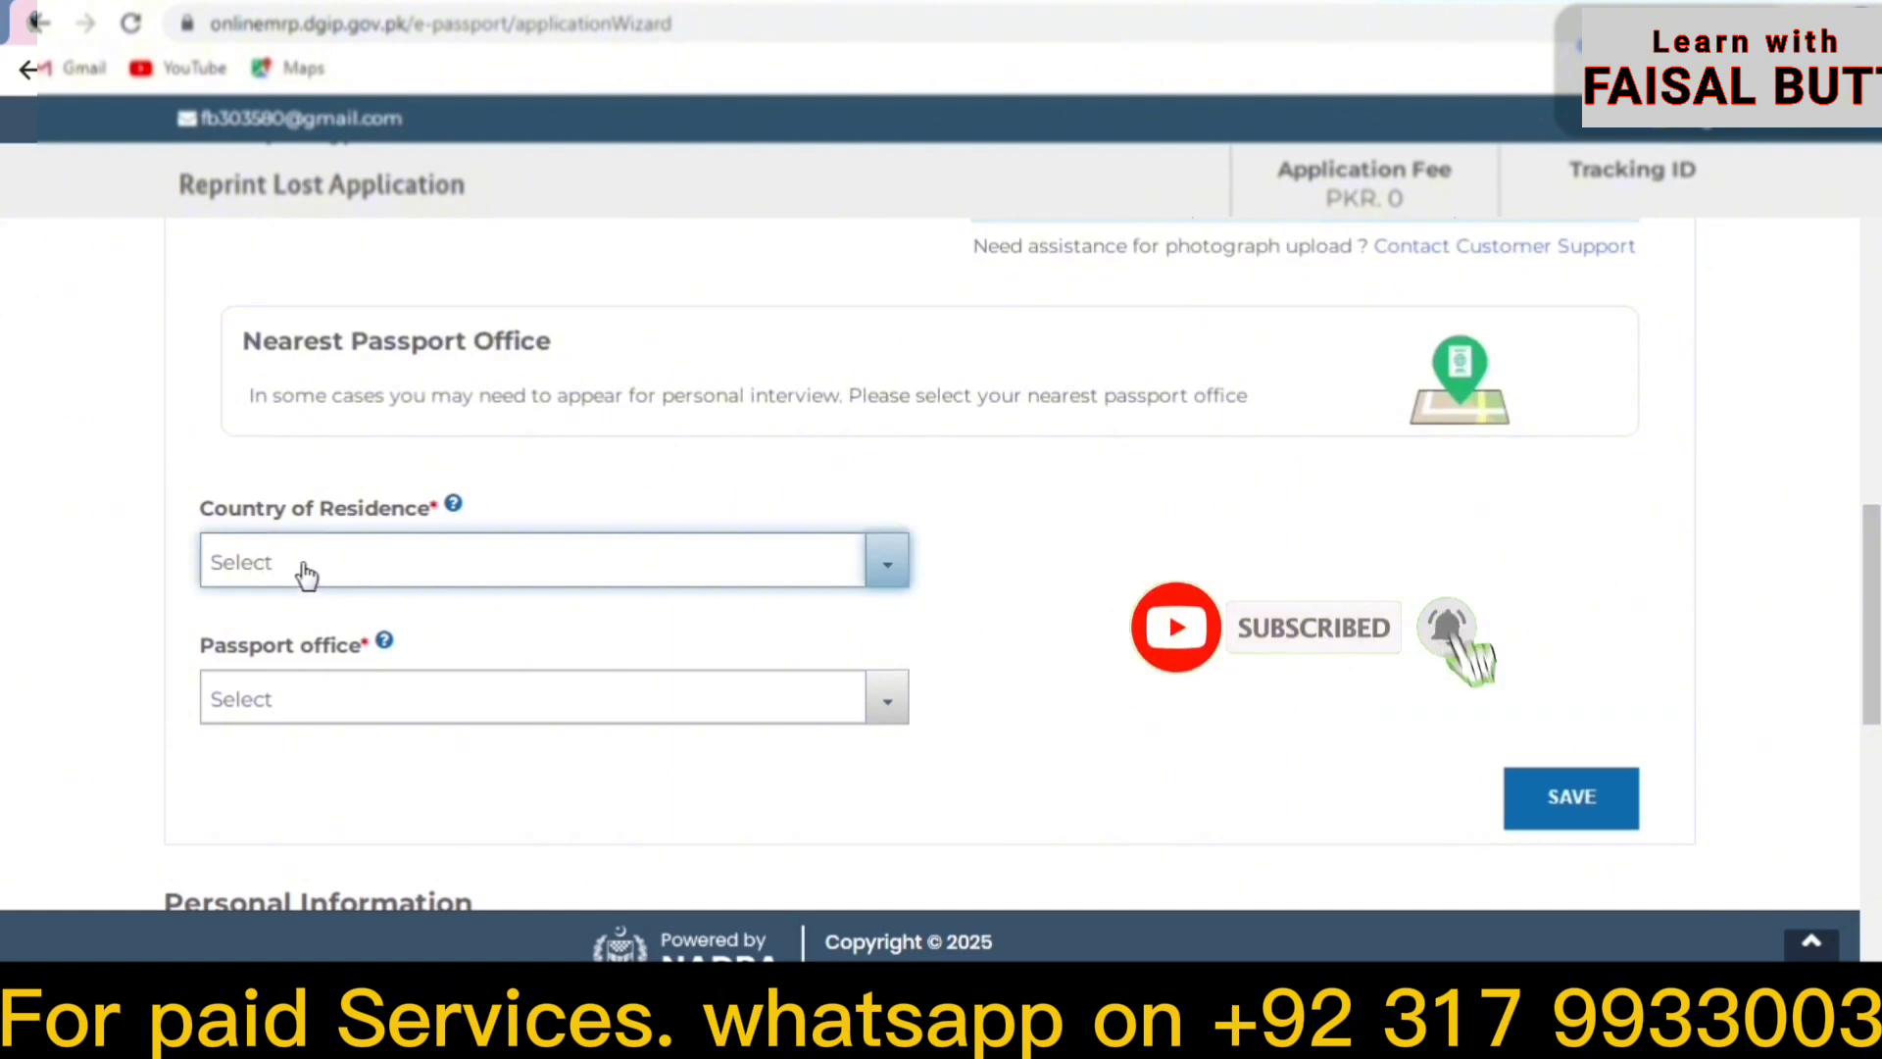
pyautogui.click(337, 570)
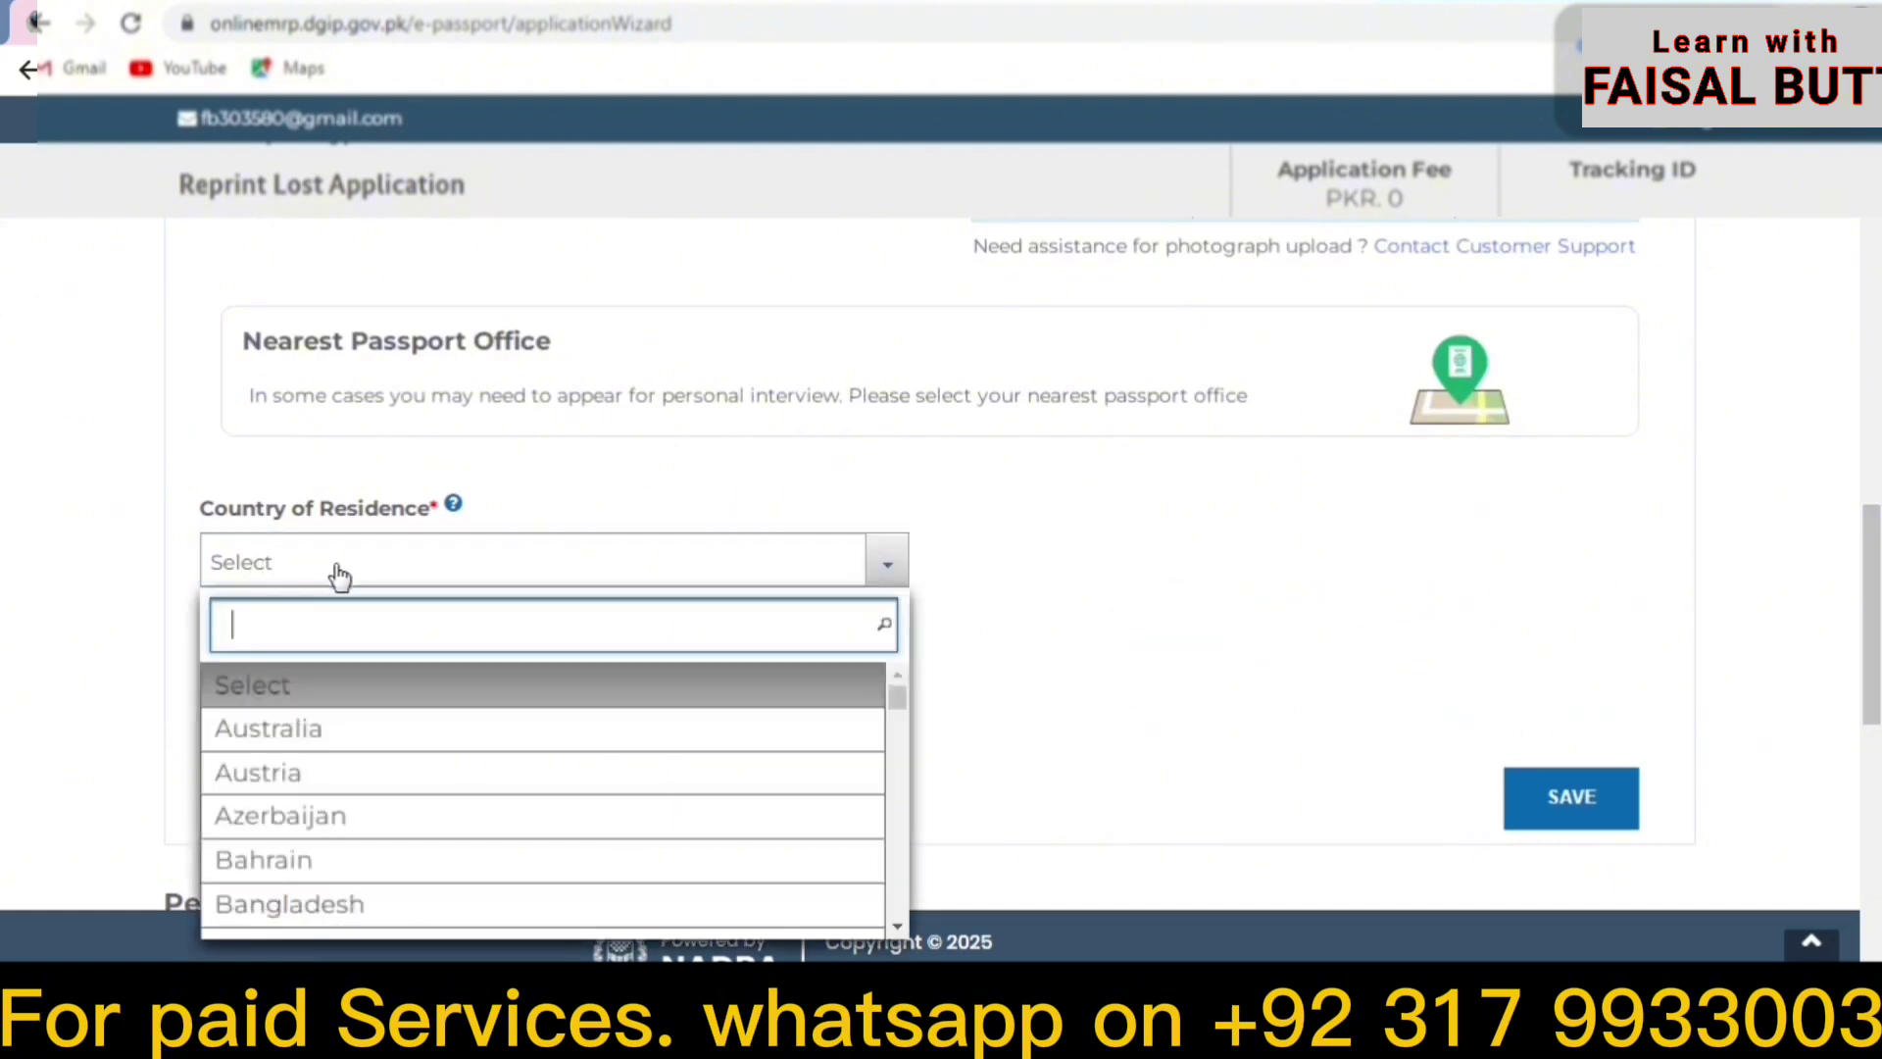
pyautogui.write('tan')
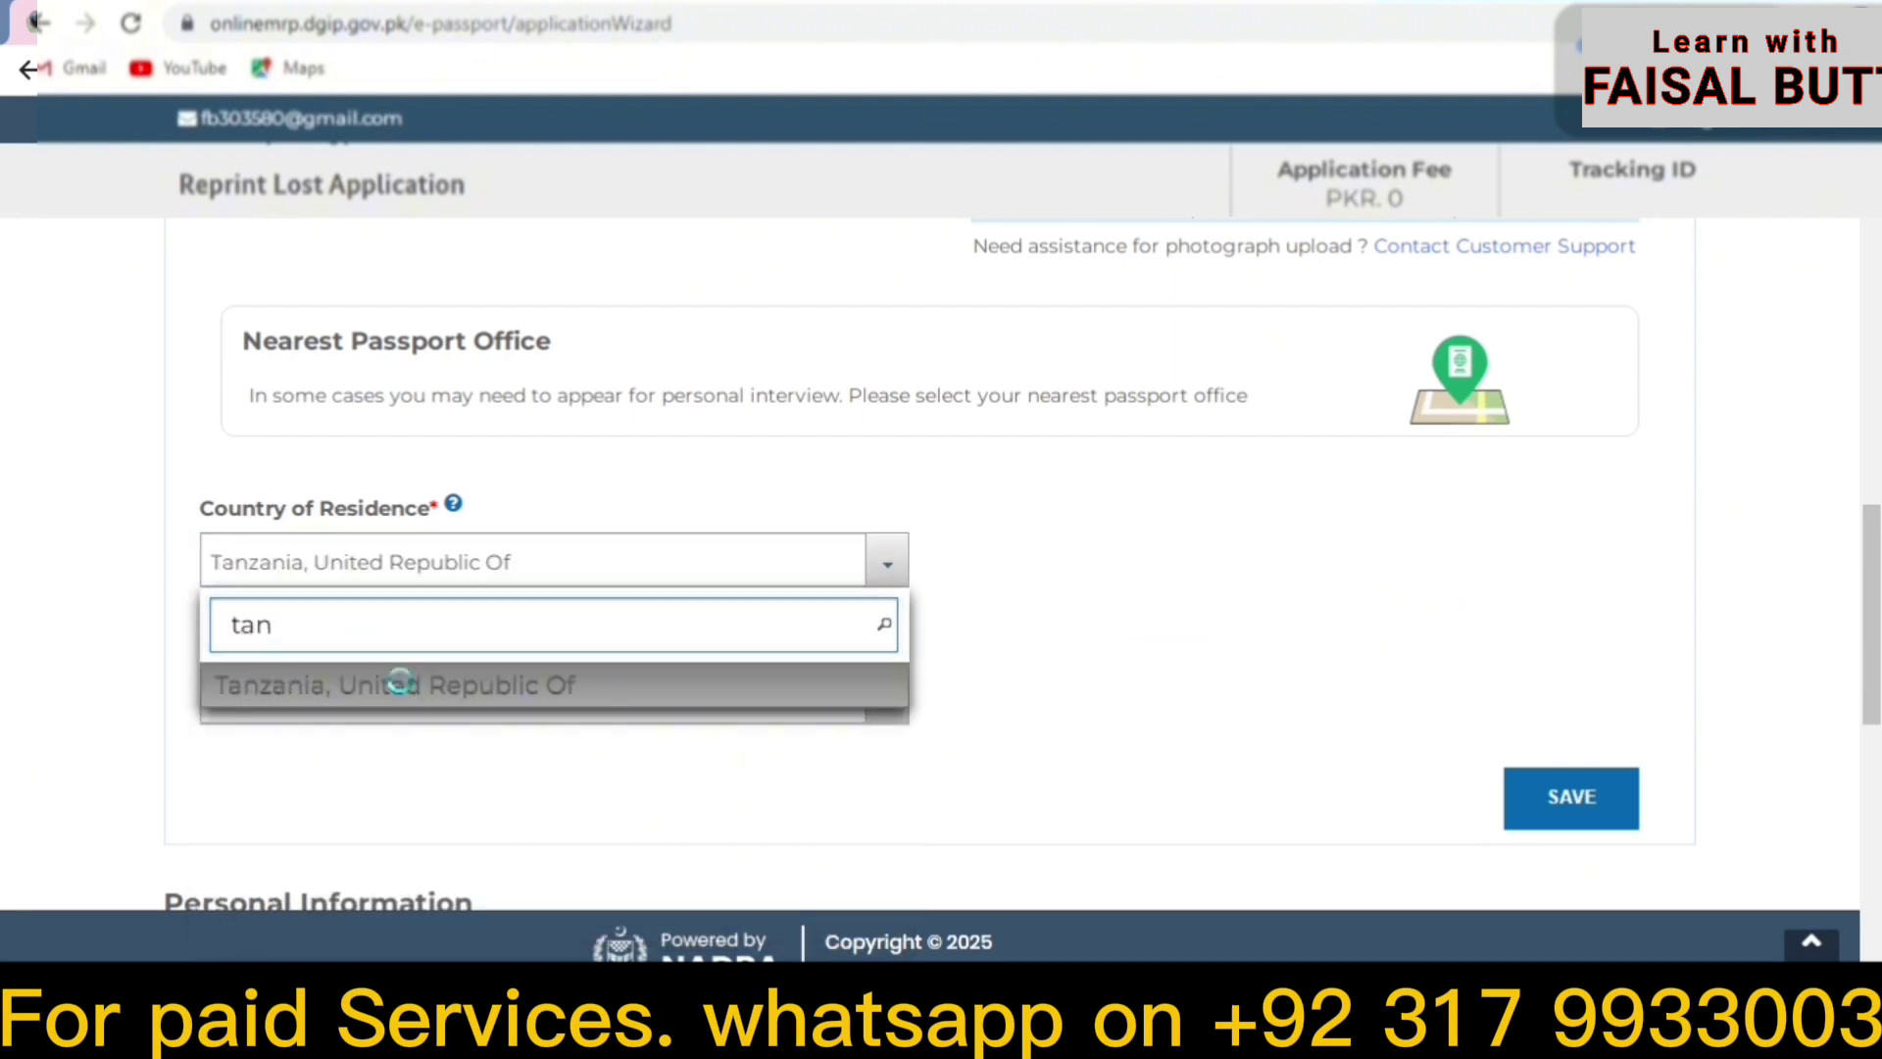
pyautogui.click(405, 692)
pyautogui.click(402, 695)
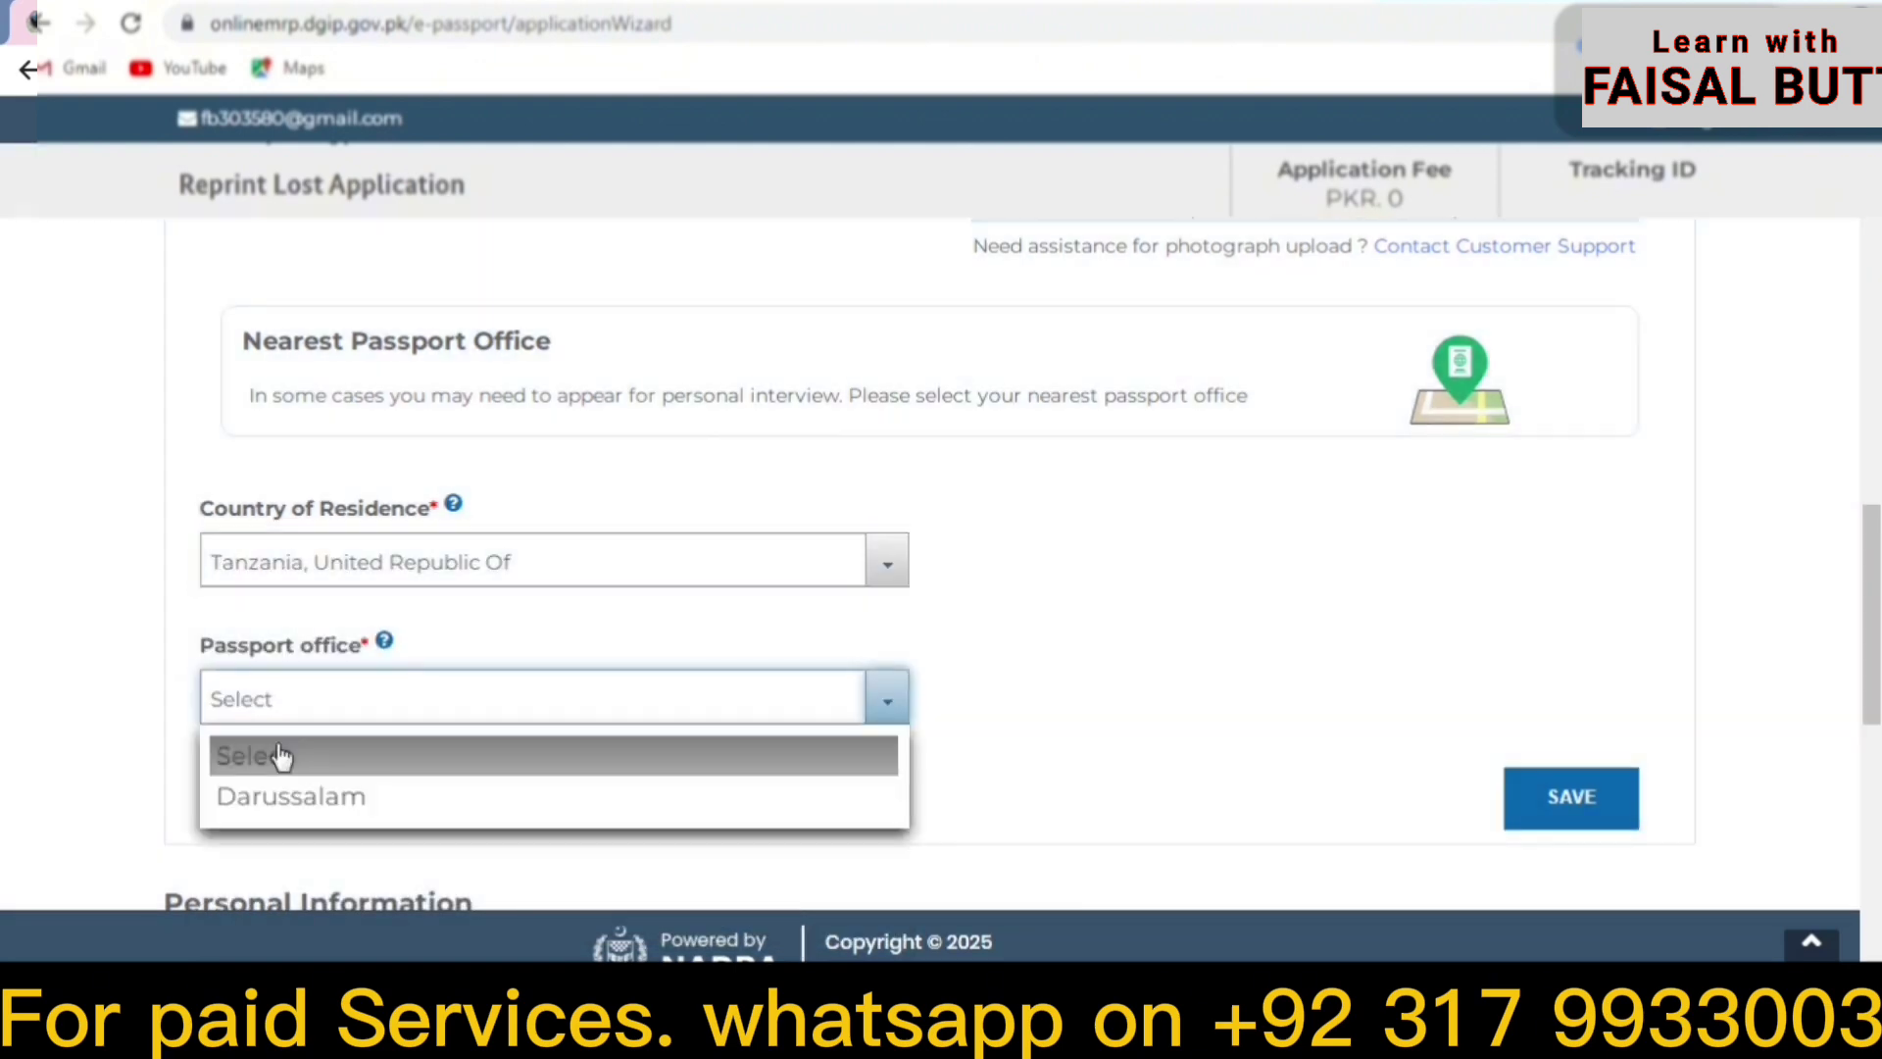
pyautogui.click(360, 812)
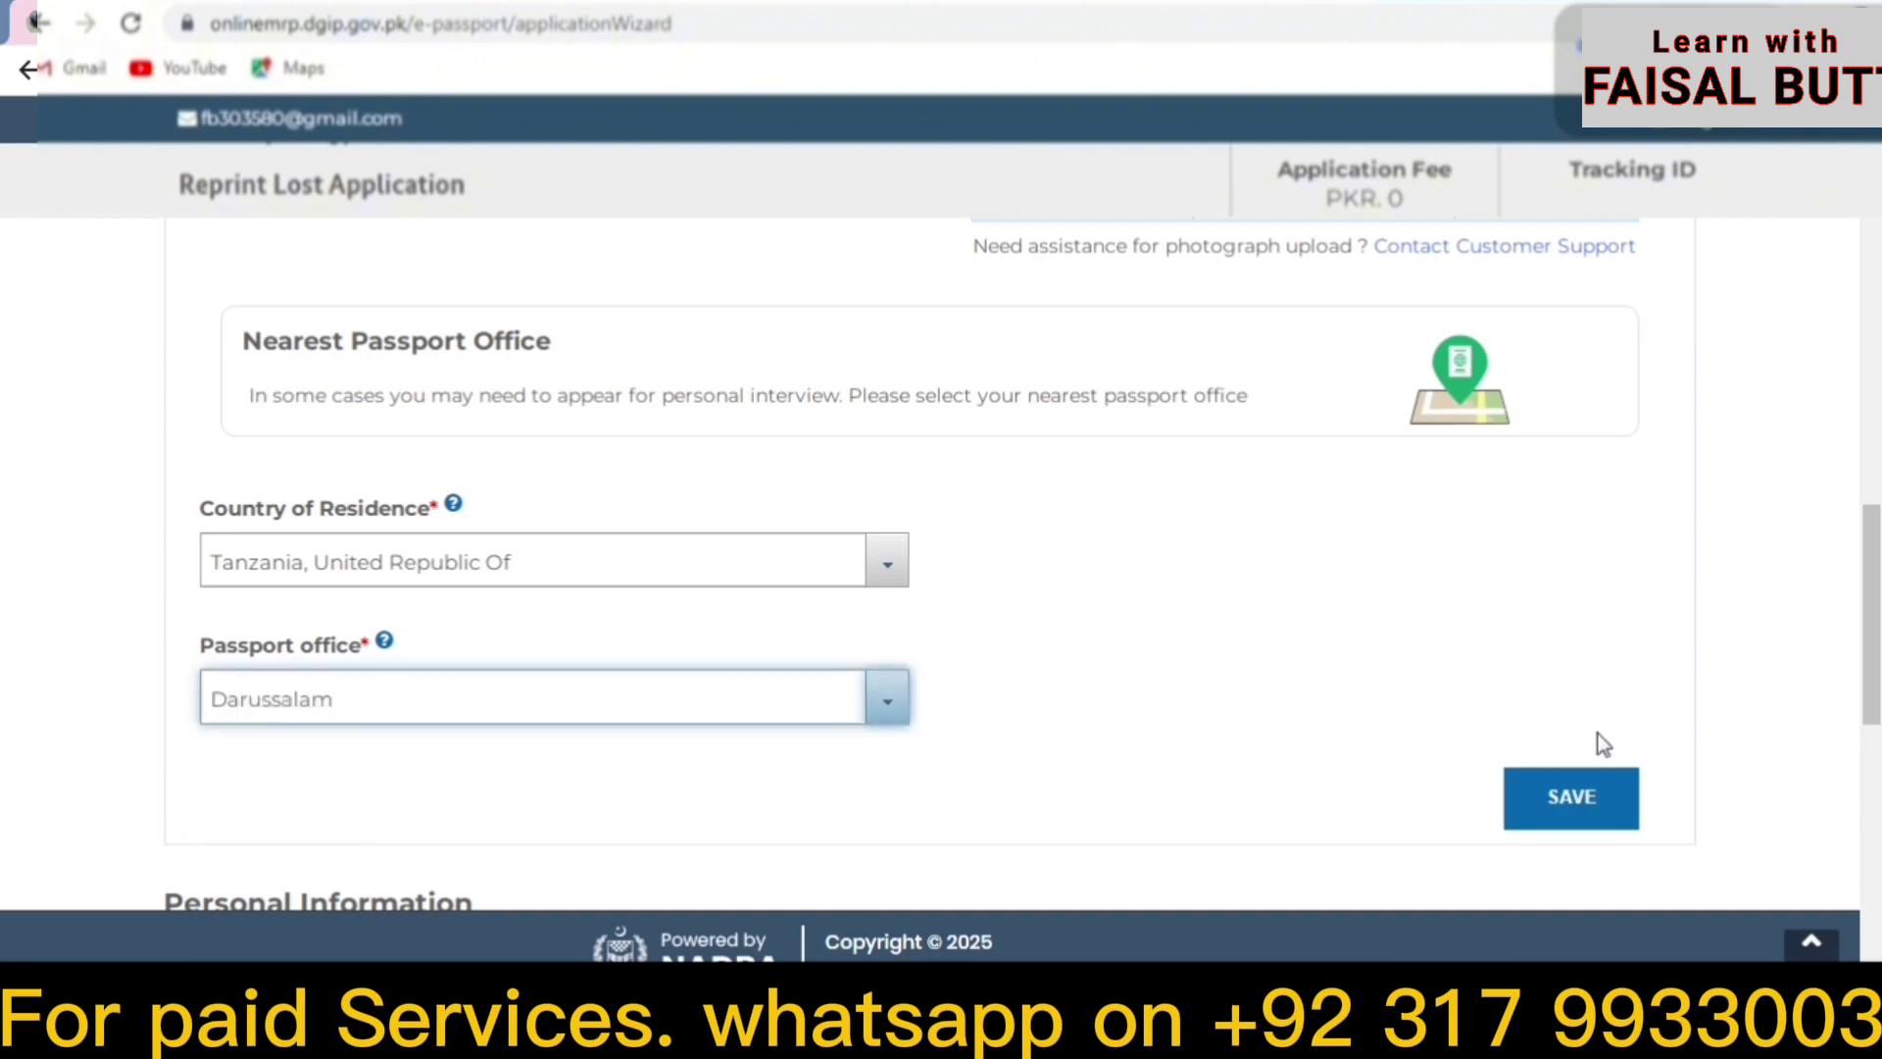
pyautogui.click(1573, 818)
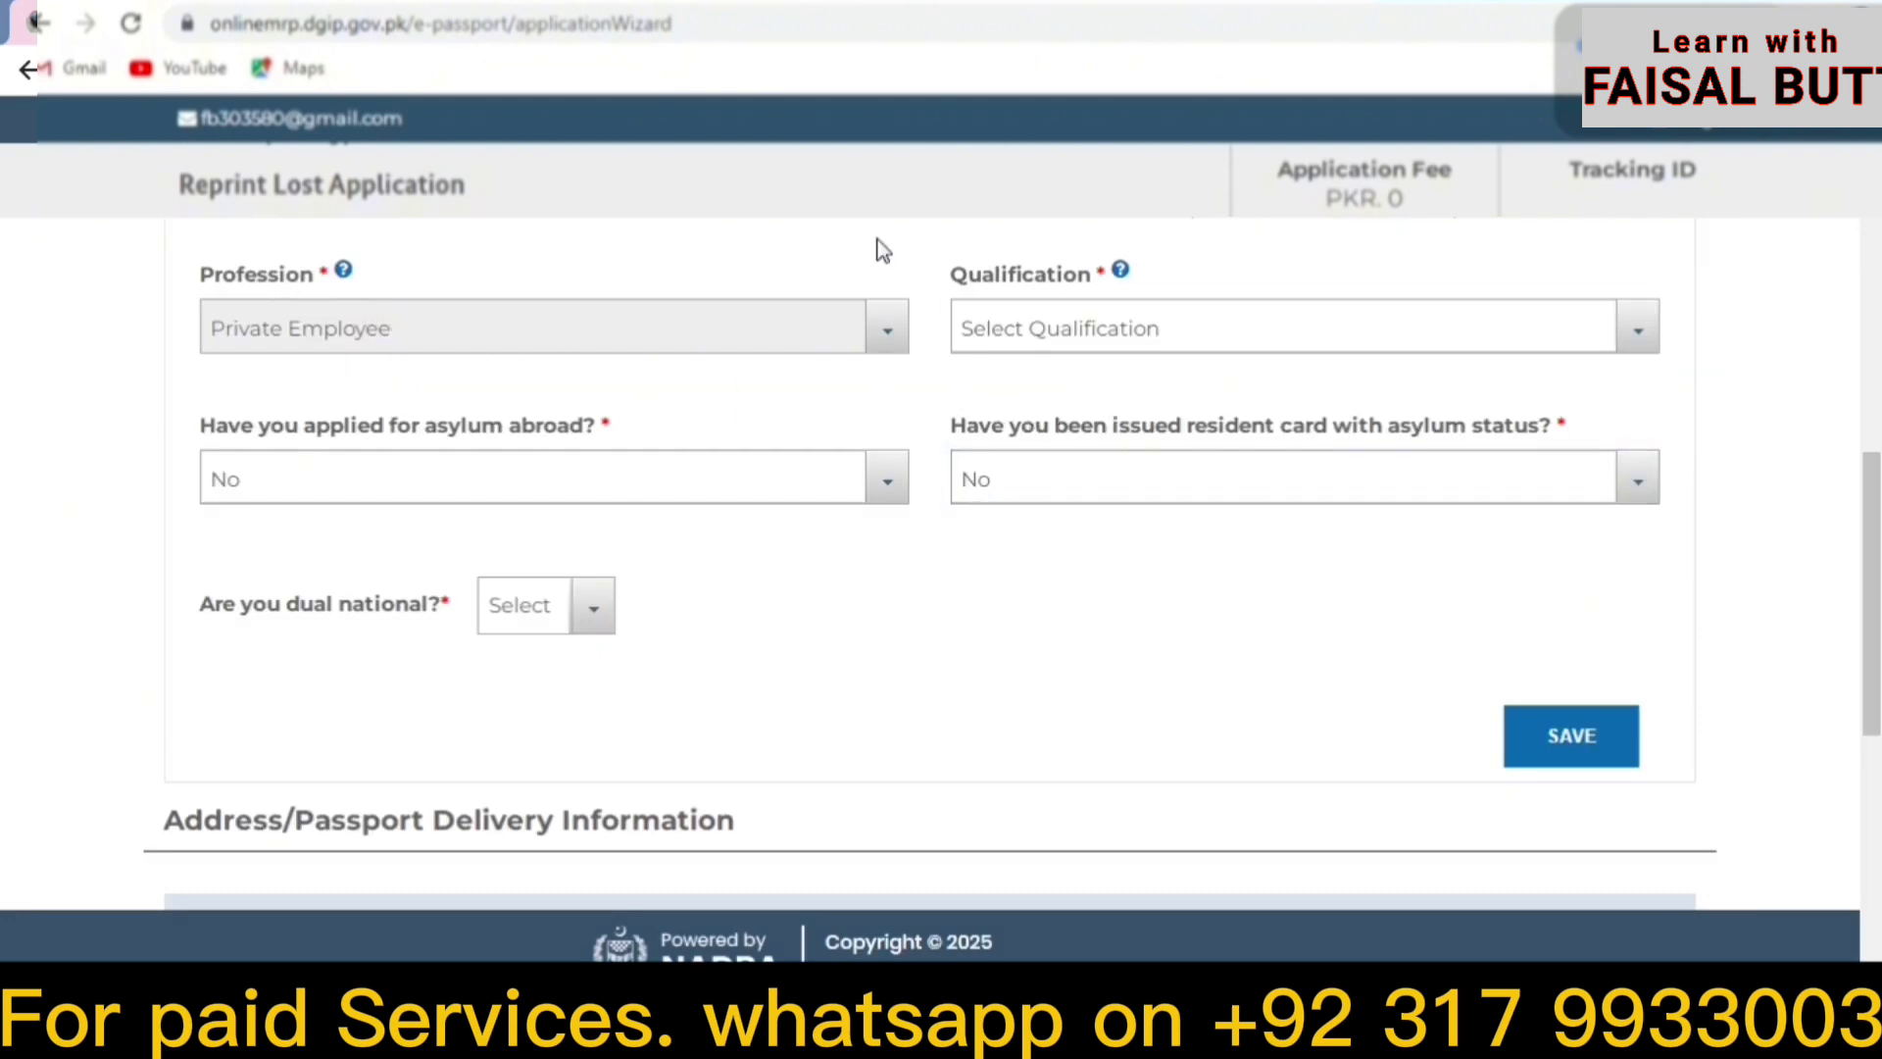
# Step: Set the qualification to Matriculation, answer No to dual nationality, and save the personal information
pyautogui.click(1105, 353)
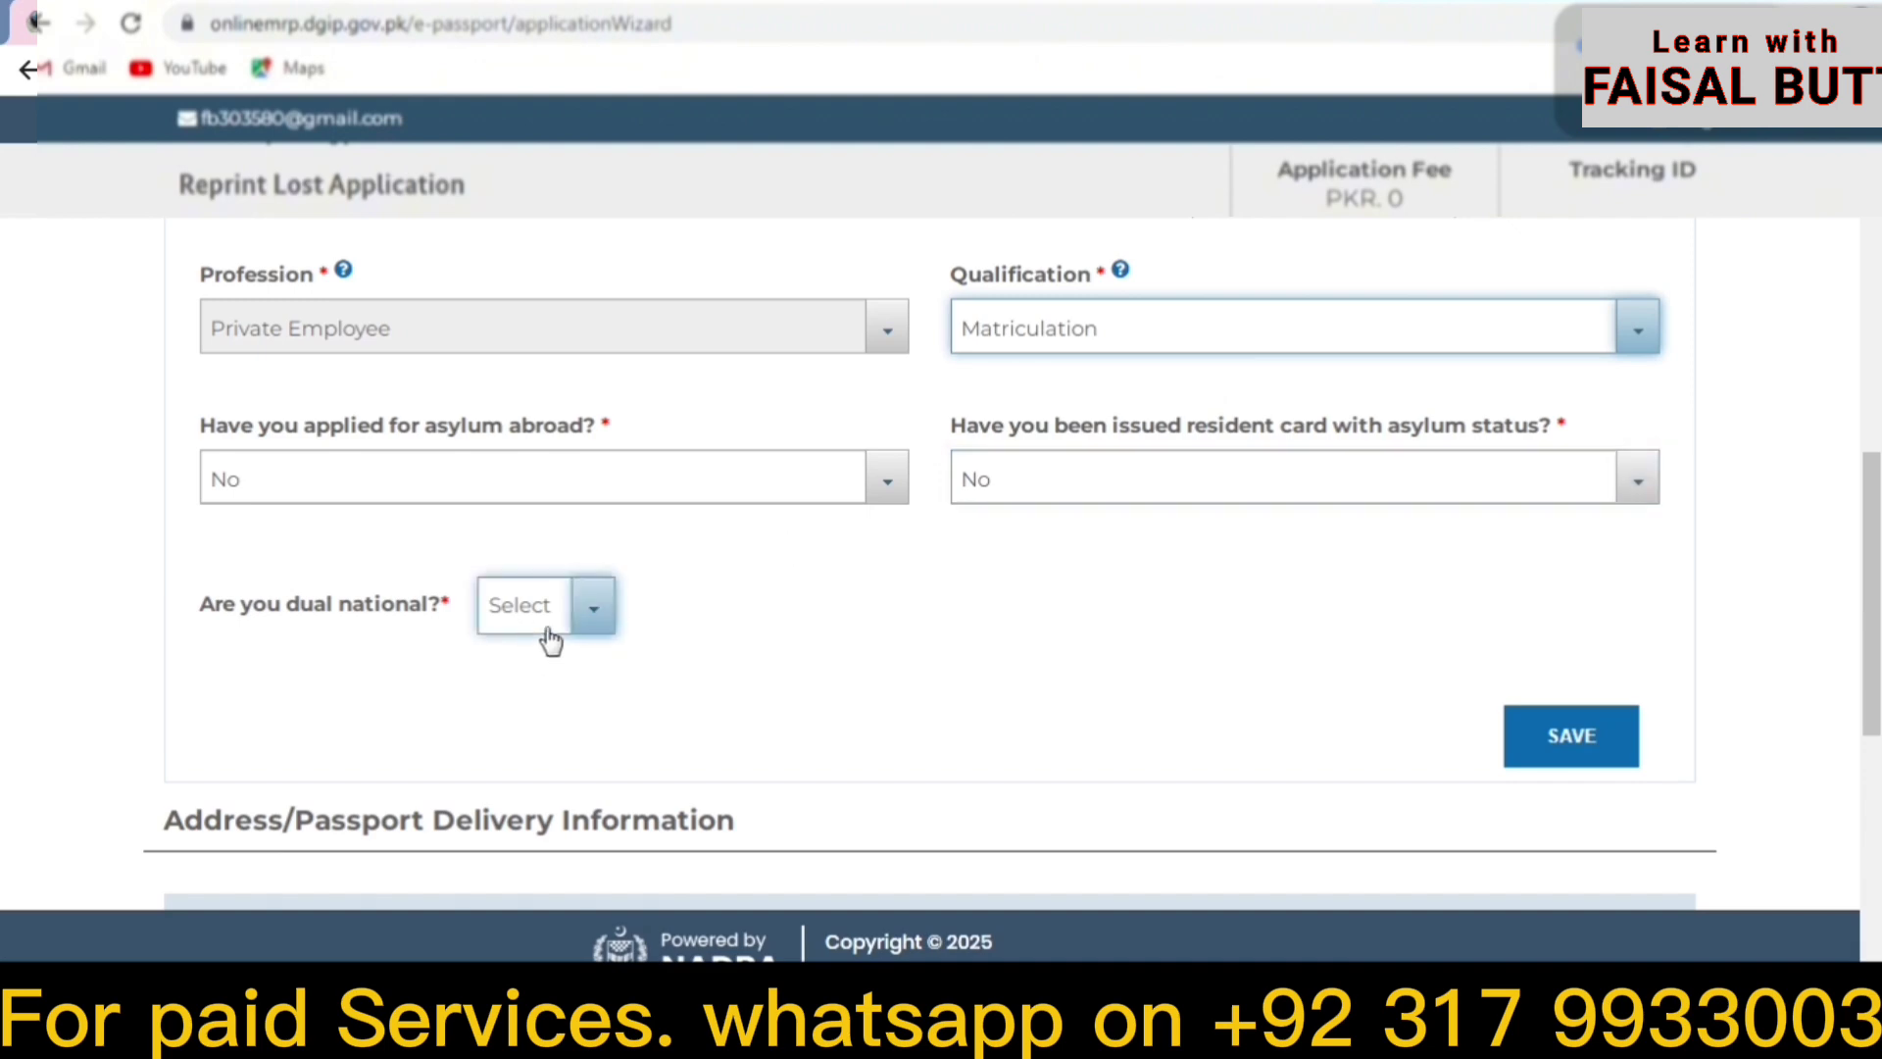
pyautogui.click(592, 628)
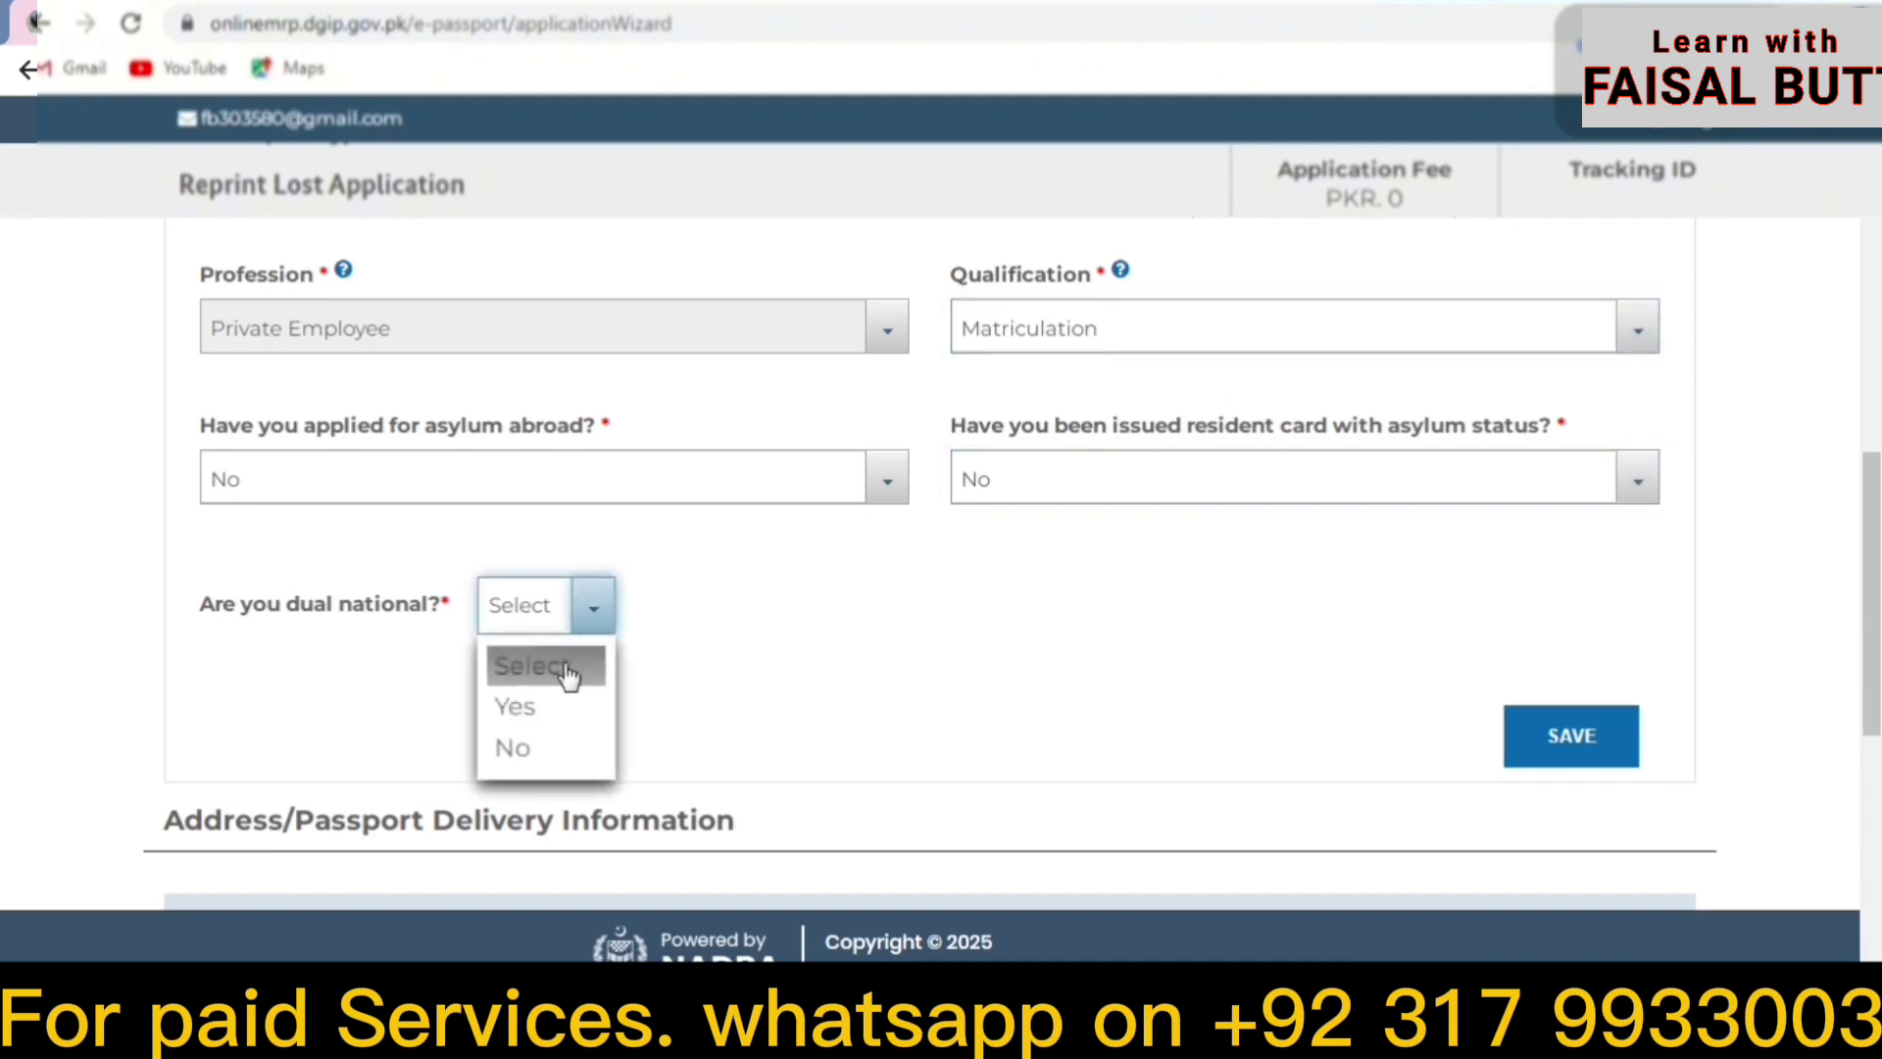
pyautogui.click(516, 768)
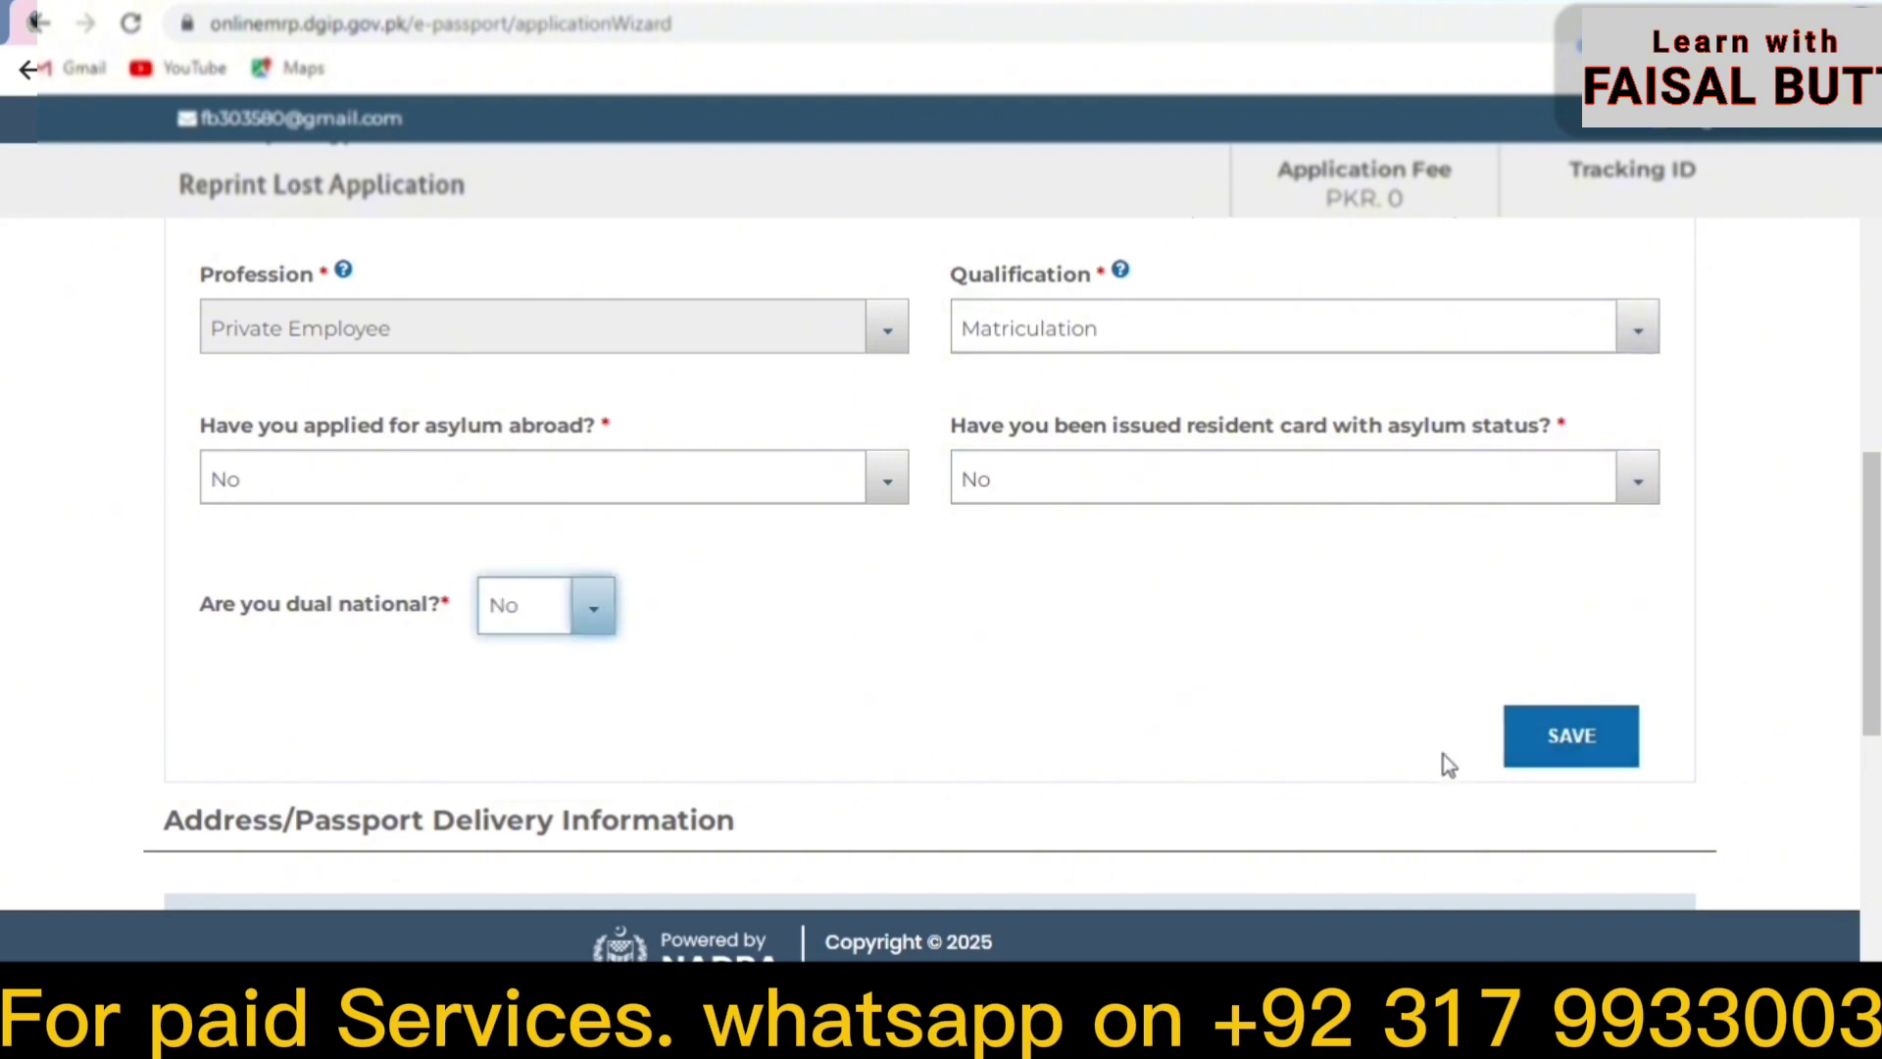
pyautogui.click(1573, 760)
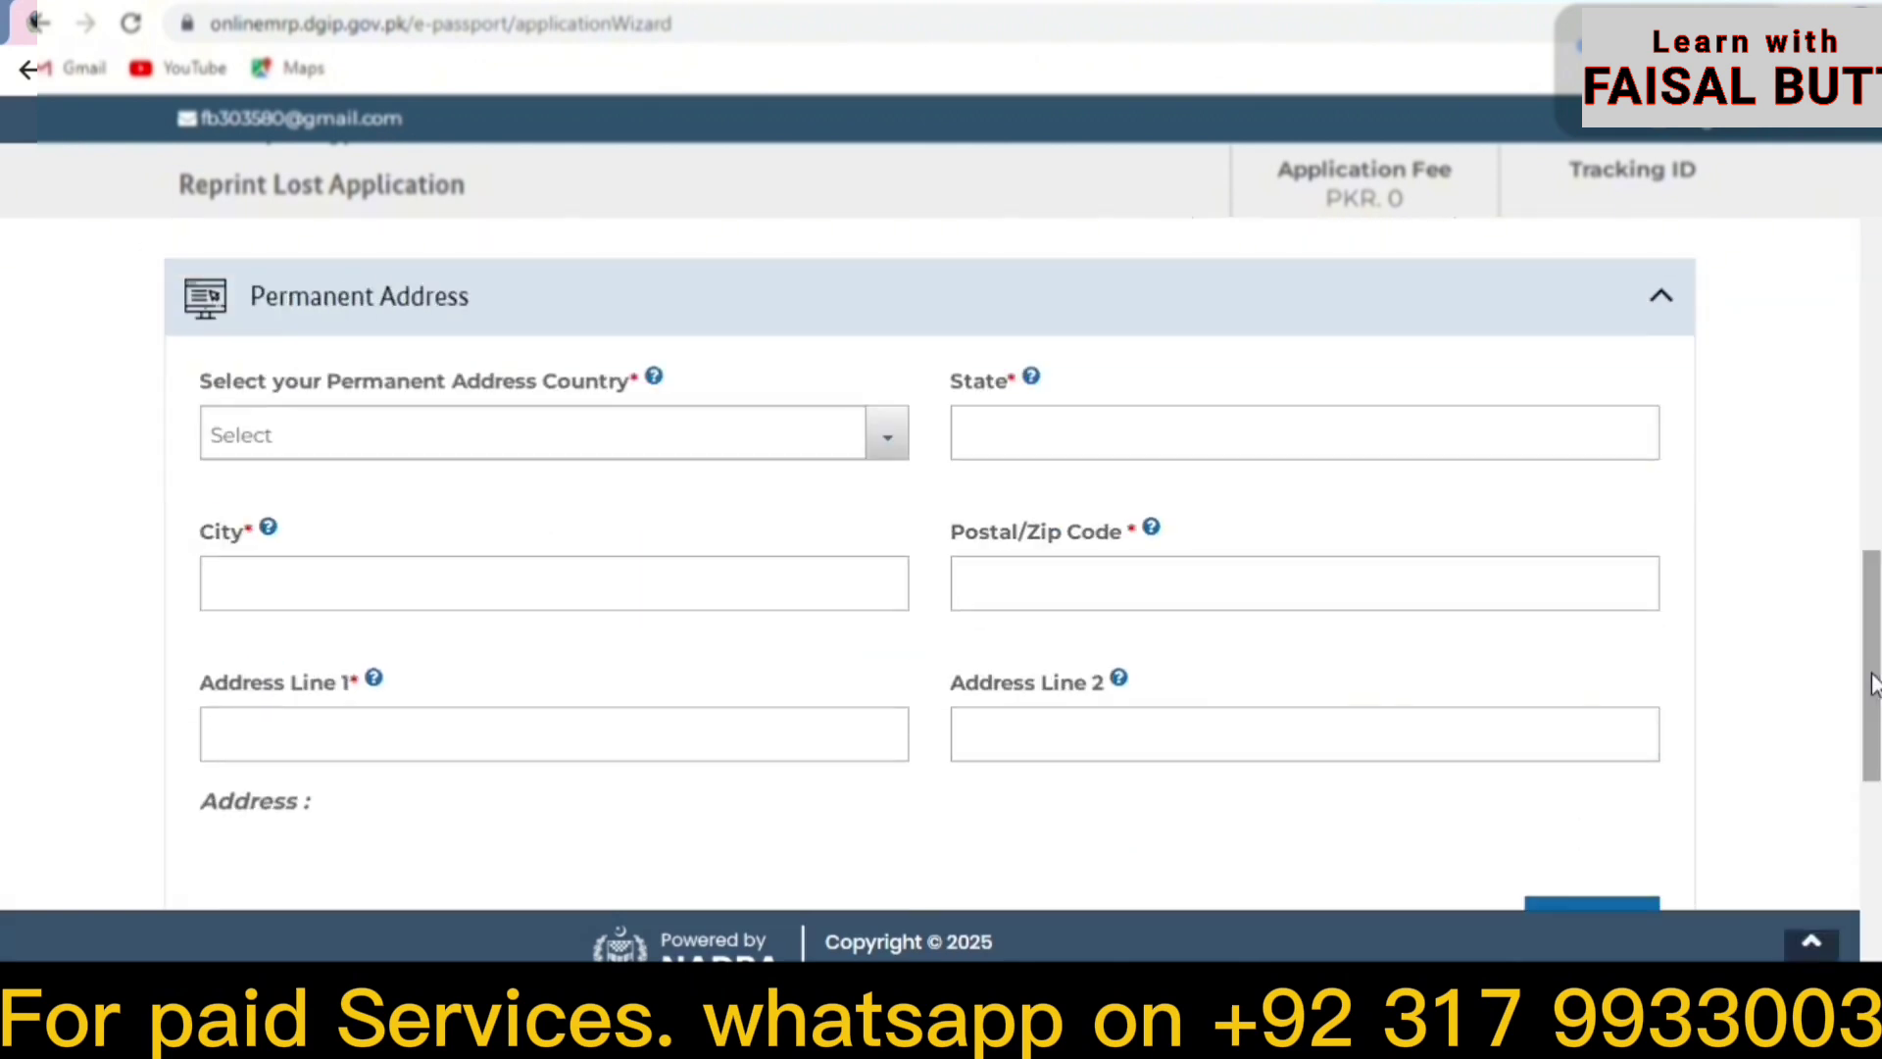
# Step: Save the Permanent Address section and proceed to the Passport Delivery Address section
pyautogui.moveTo(1873, 683)
pyautogui.mouseDown()
pyautogui.moveTo(1876, 701)
pyautogui.moveTo(1876, 666)
pyautogui.mouseUp()
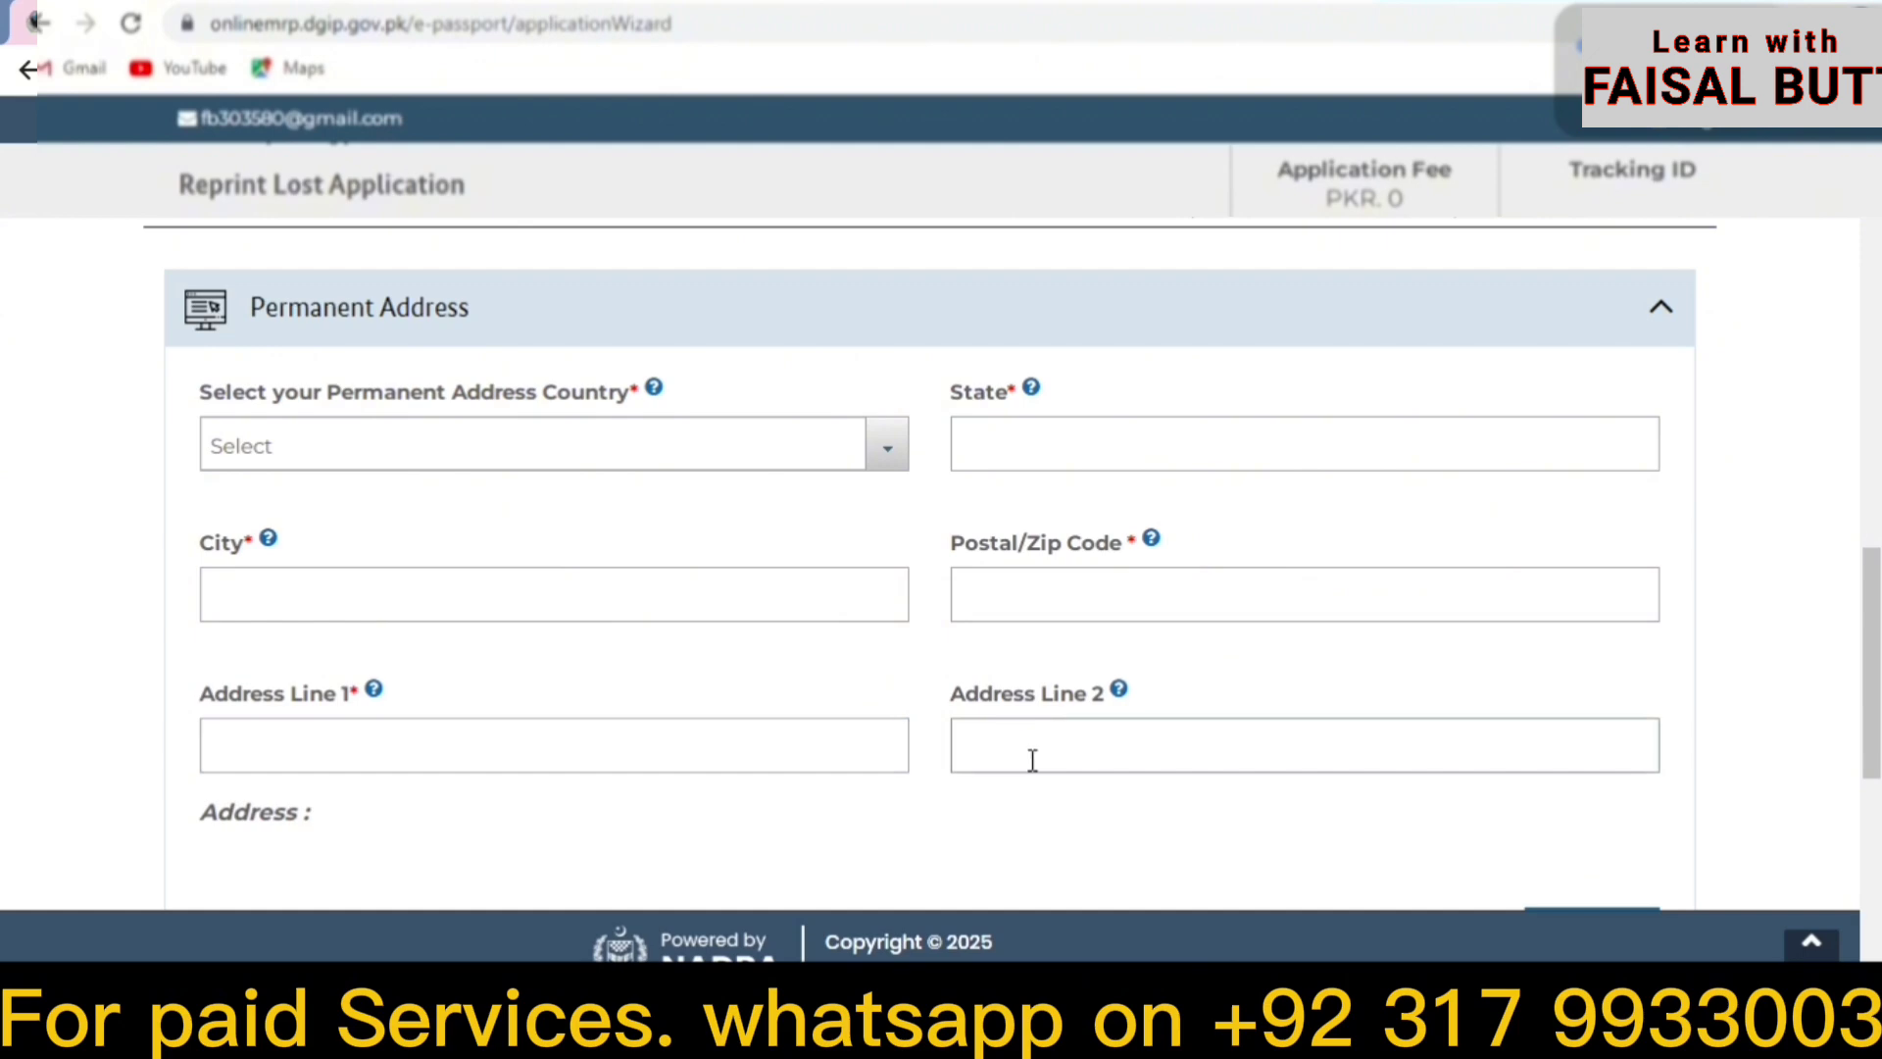
pyautogui.scroll(-3, 1032, 761)
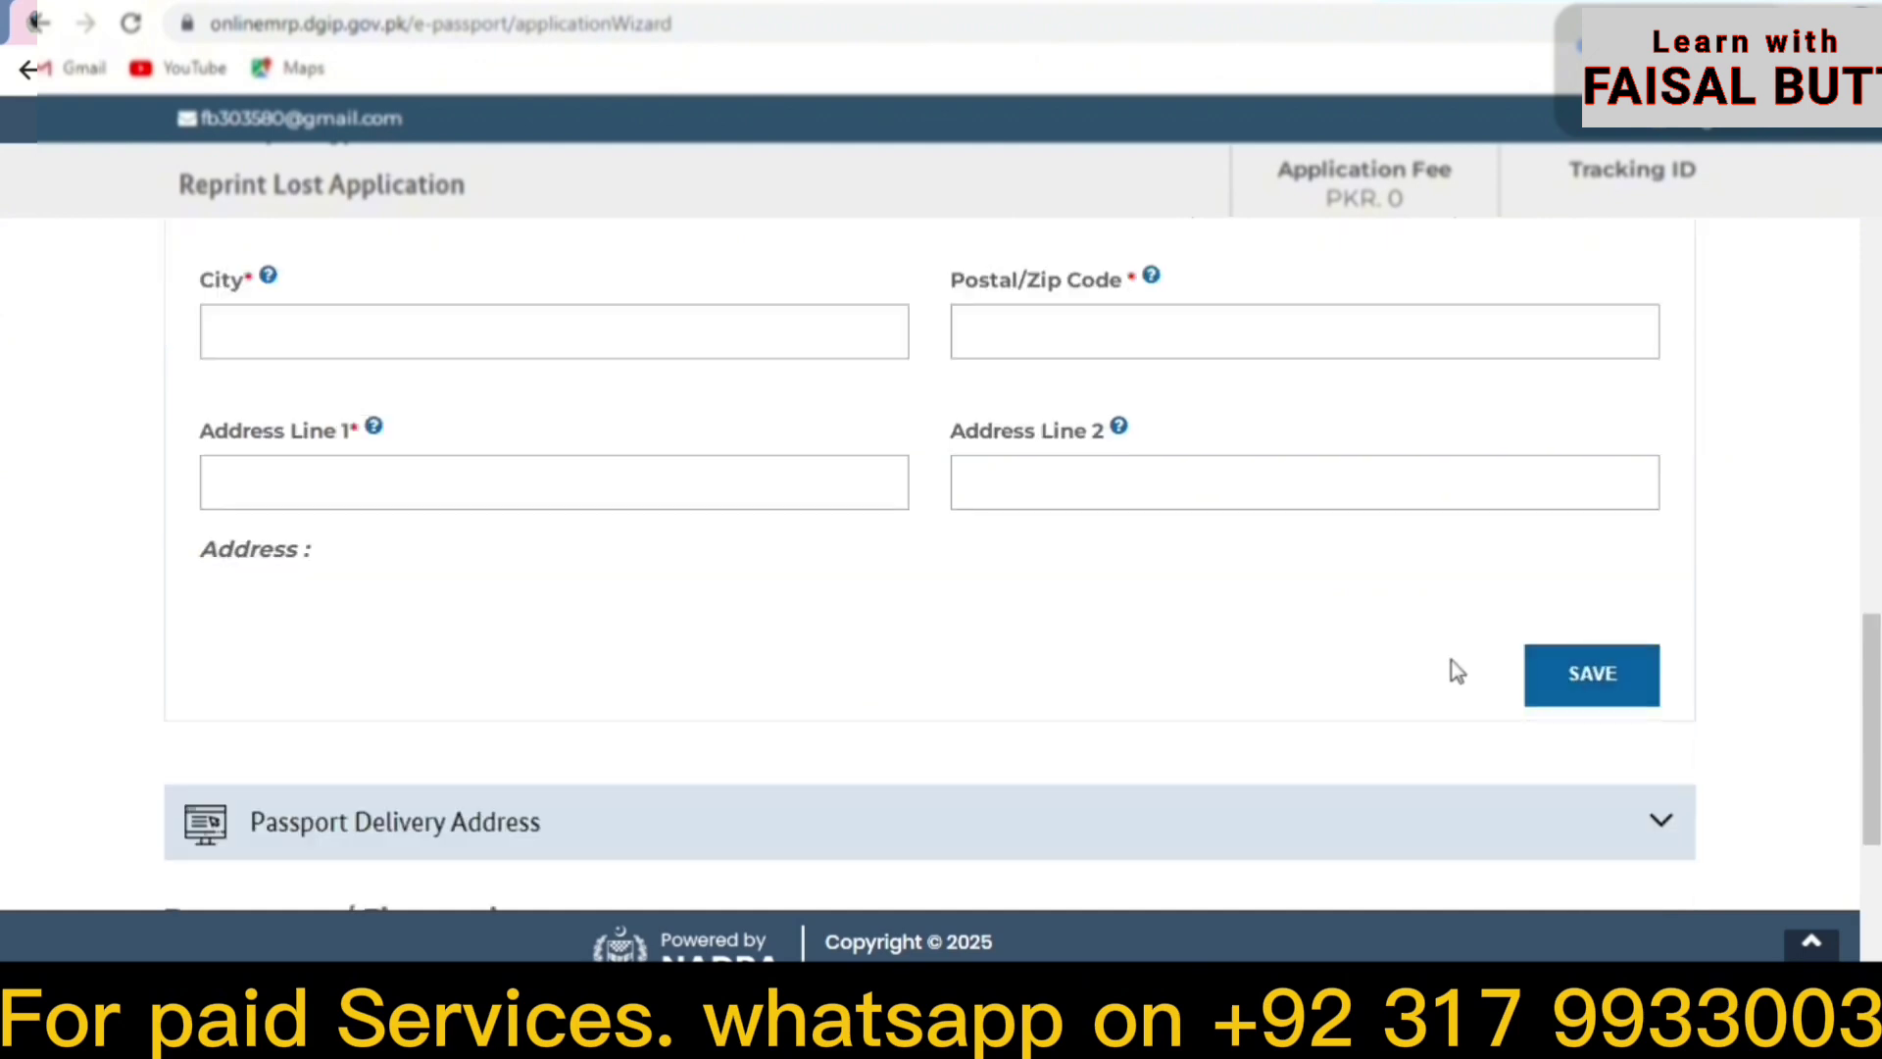
pyautogui.click(1588, 686)
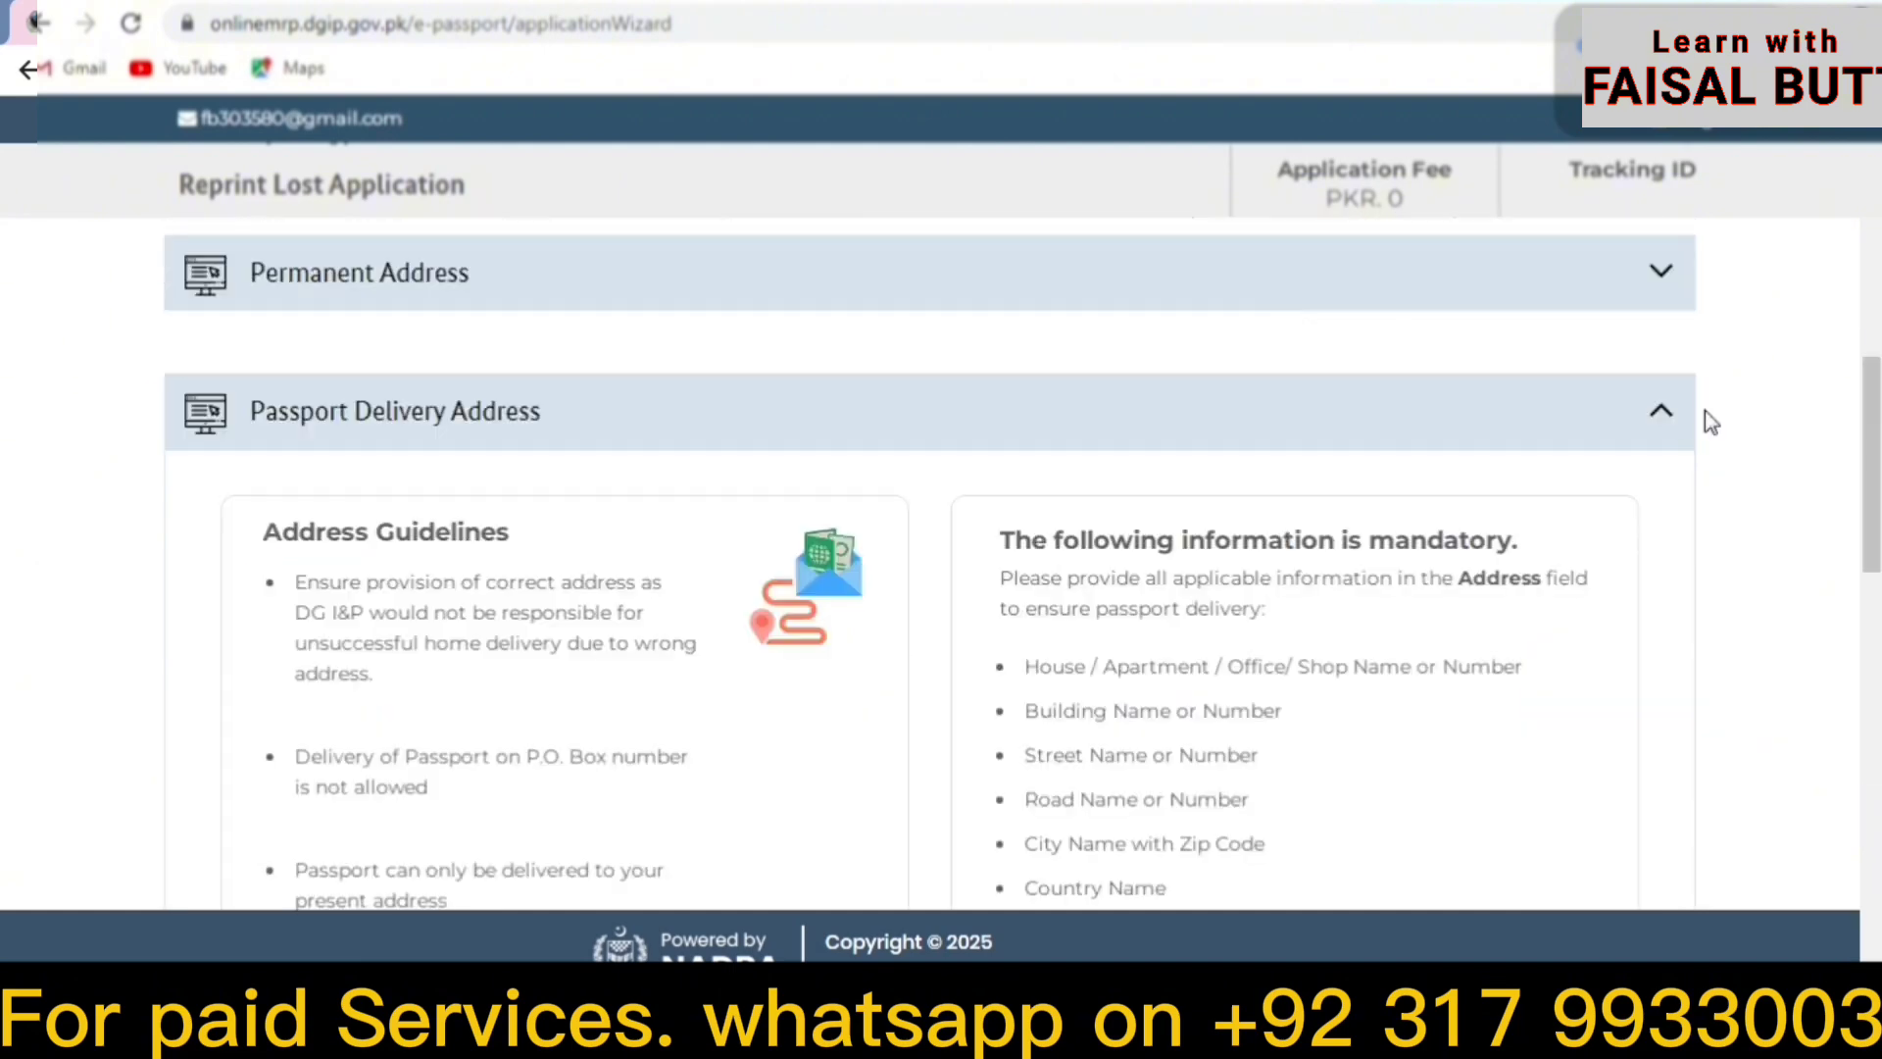
# Step: Review the delivery address guidelines, the present address fields, and the applicant's mobile number and email fields
pyautogui.scroll(-3, 1868, 430)
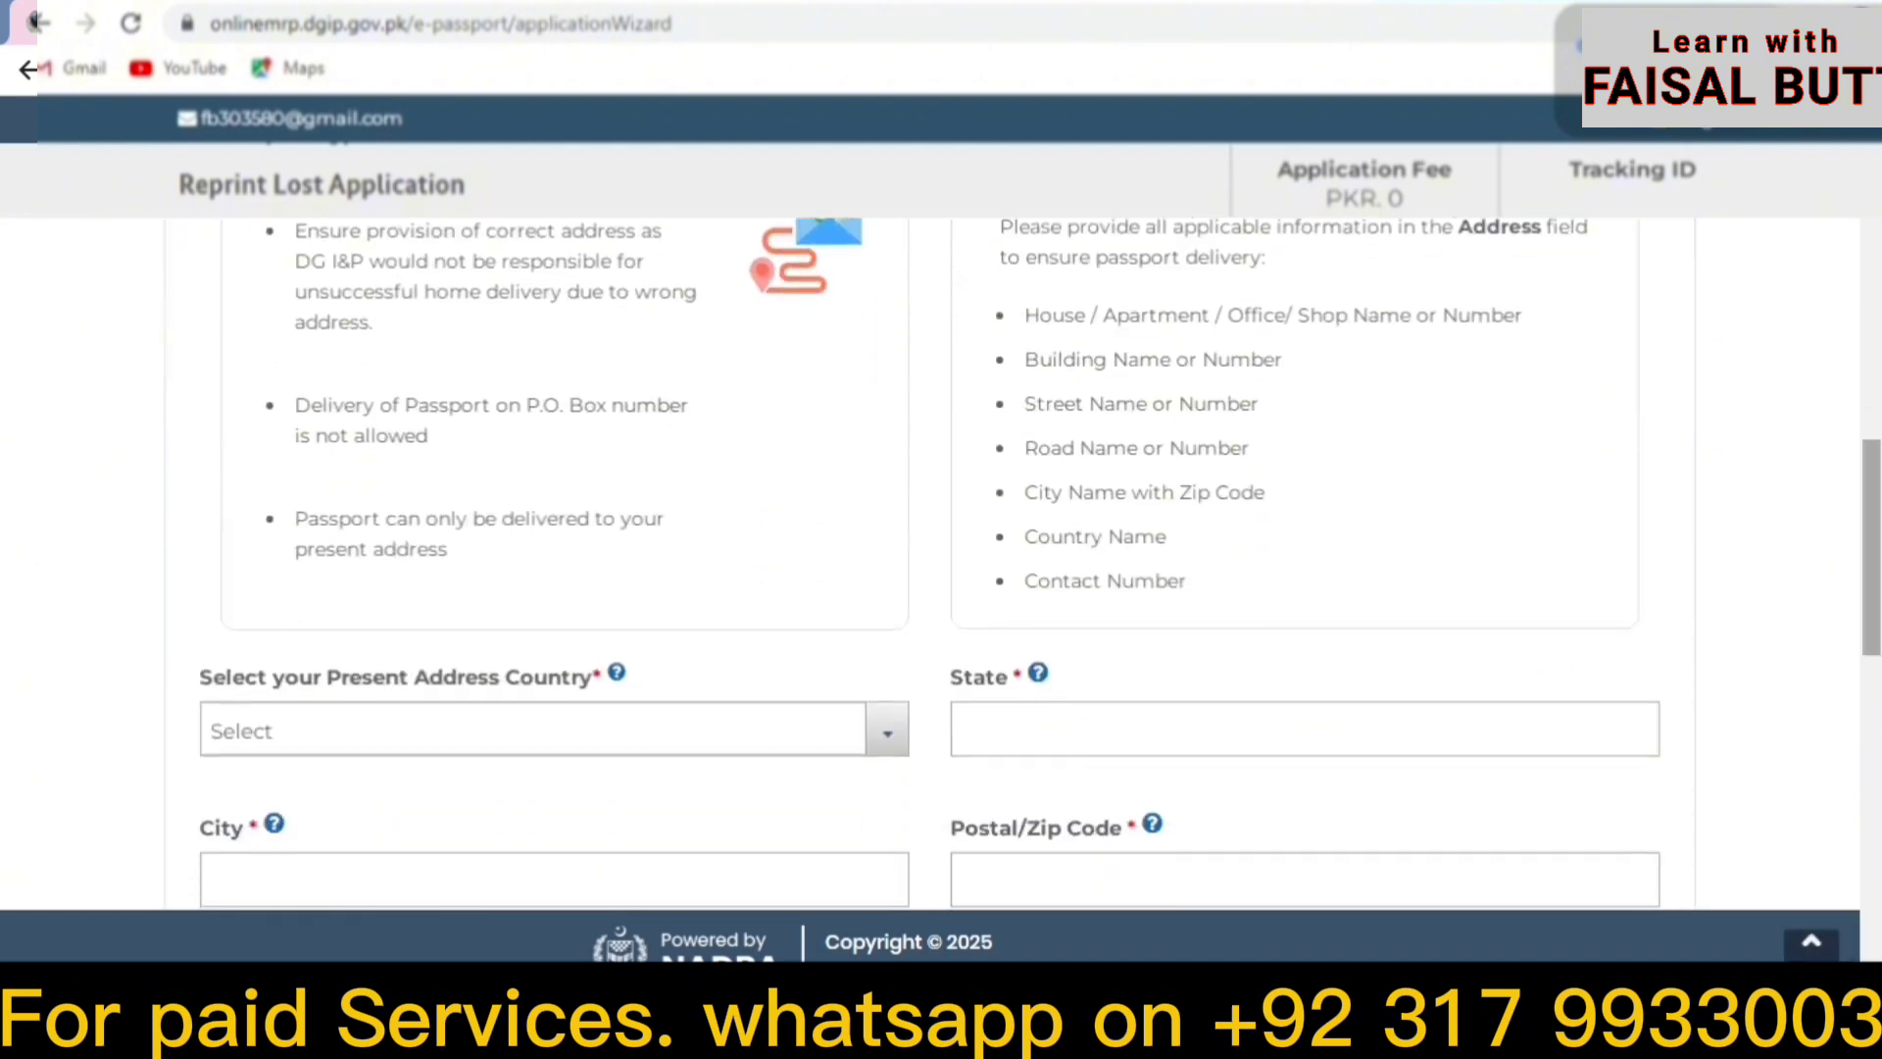
pyautogui.moveTo(1875, 499)
pyautogui.mouseDown()
pyautogui.moveTo(1879, 577)
pyautogui.moveTo(1879, 500)
pyautogui.mouseUp()
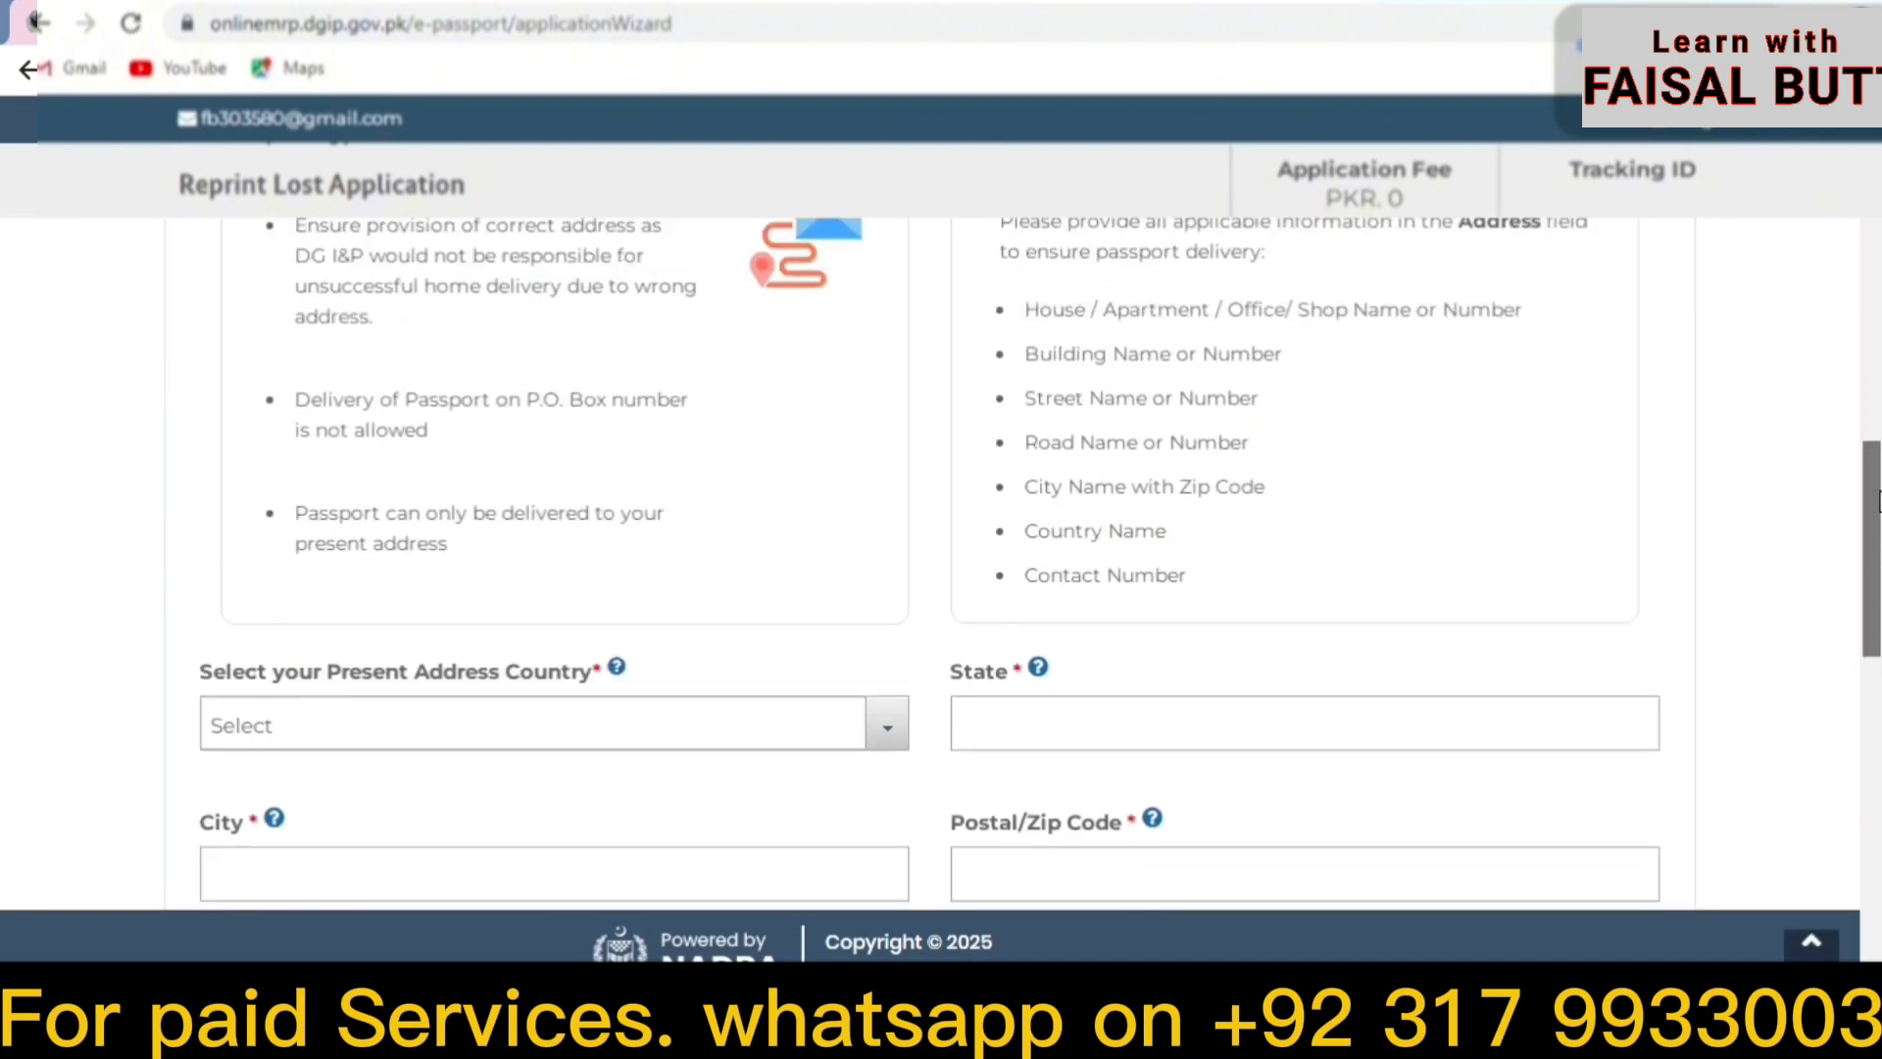
pyautogui.scroll(2, 1878, 501)
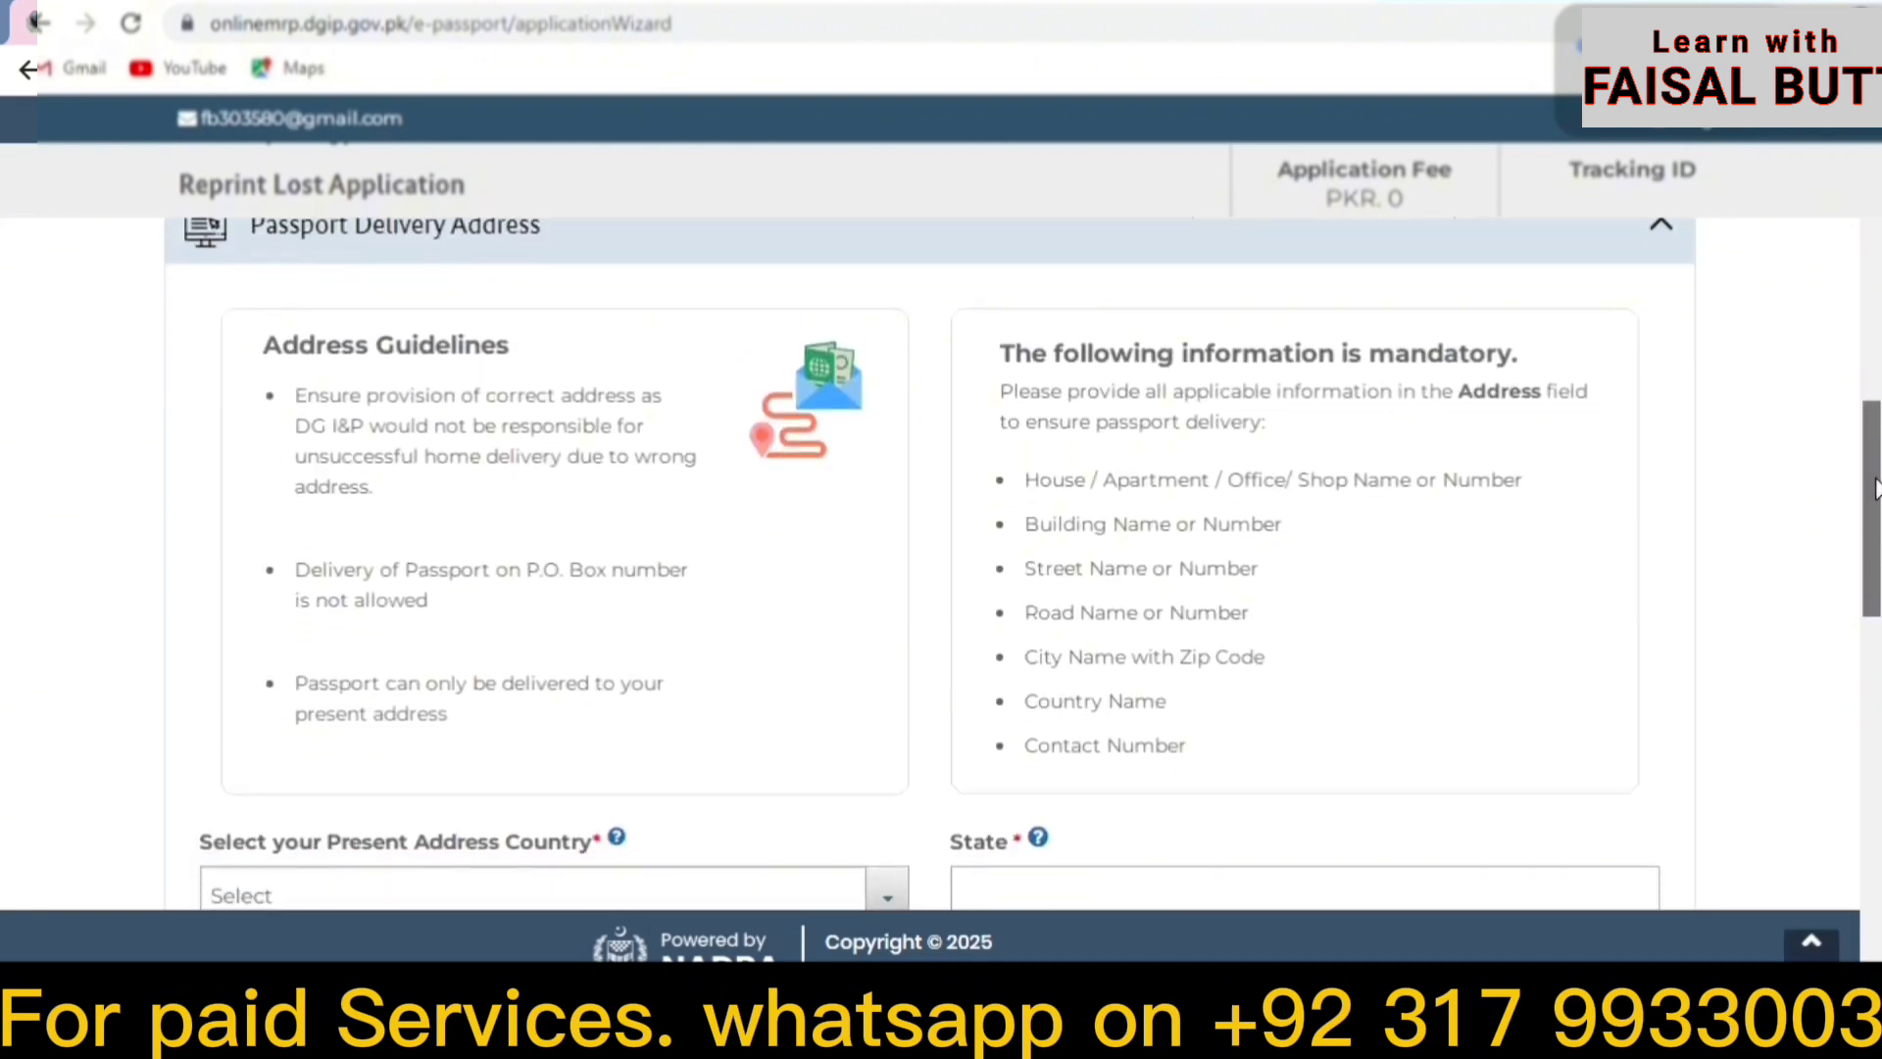
pyautogui.scroll(-5, 1874, 487)
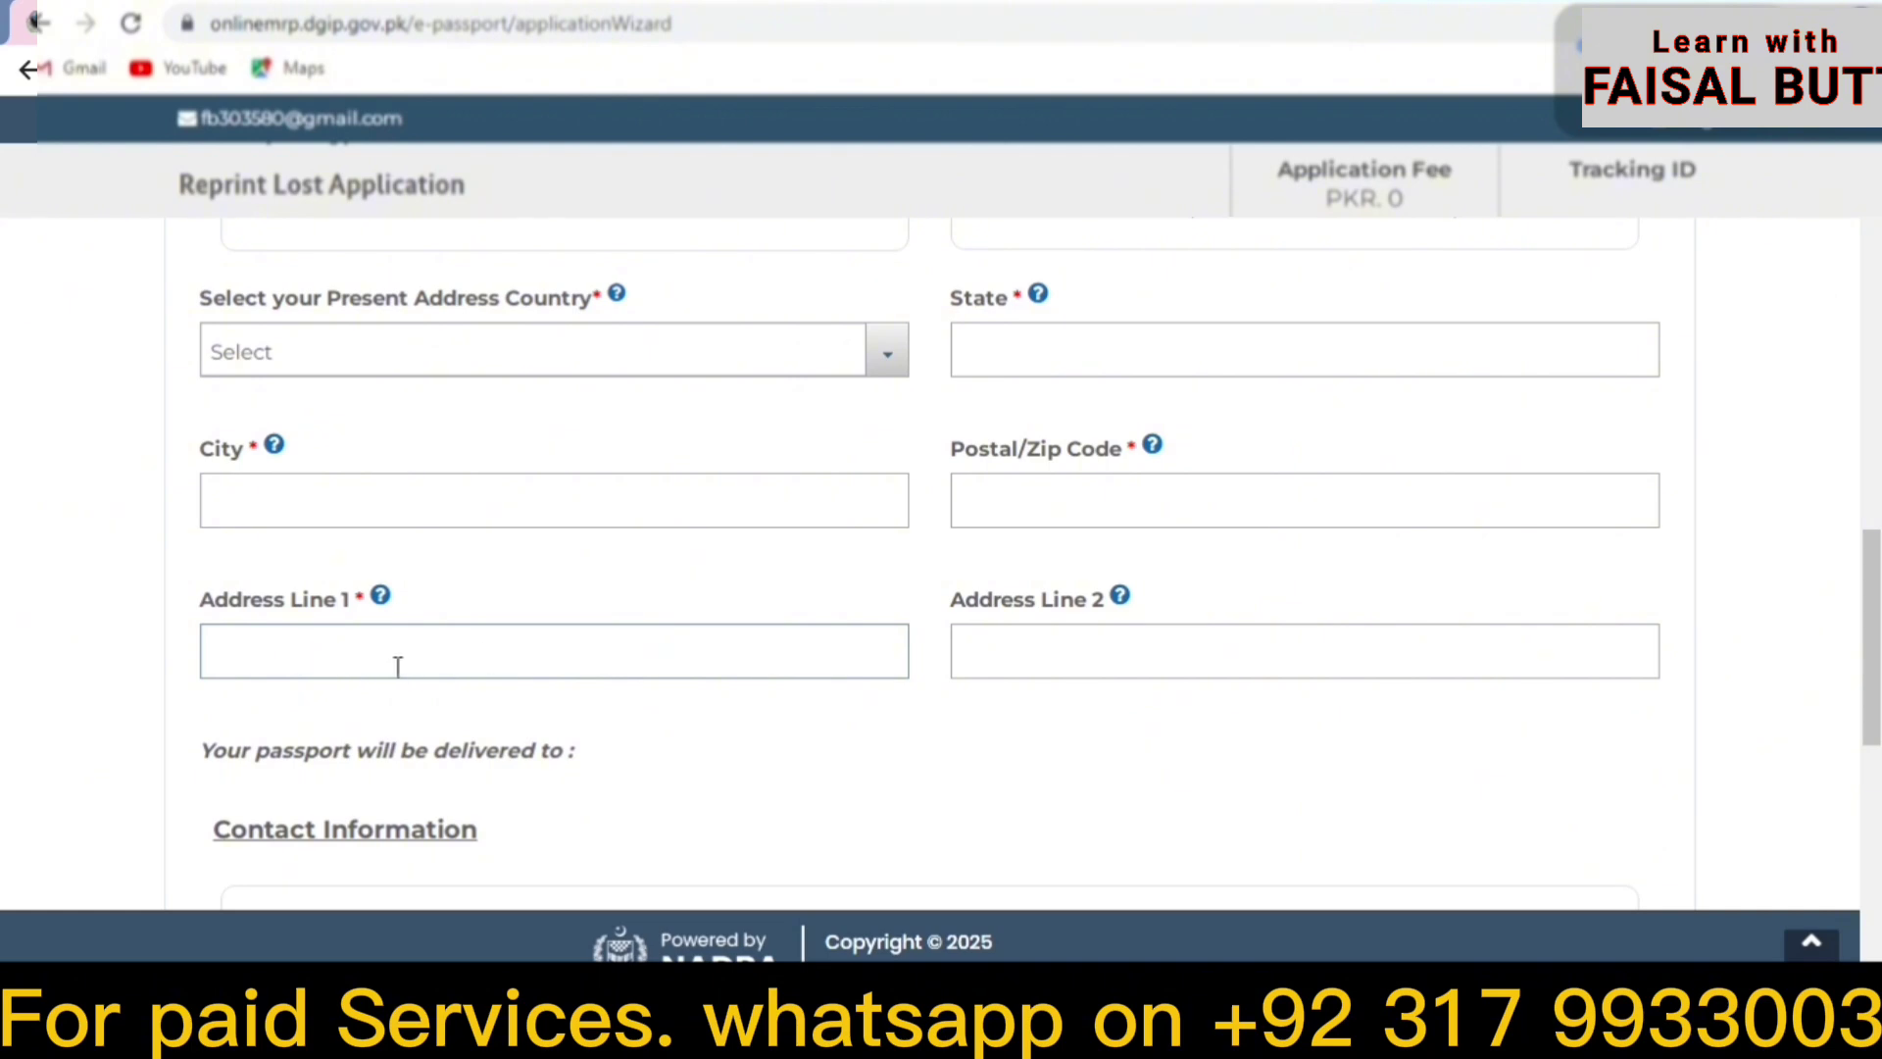
pyautogui.click(1124, 630)
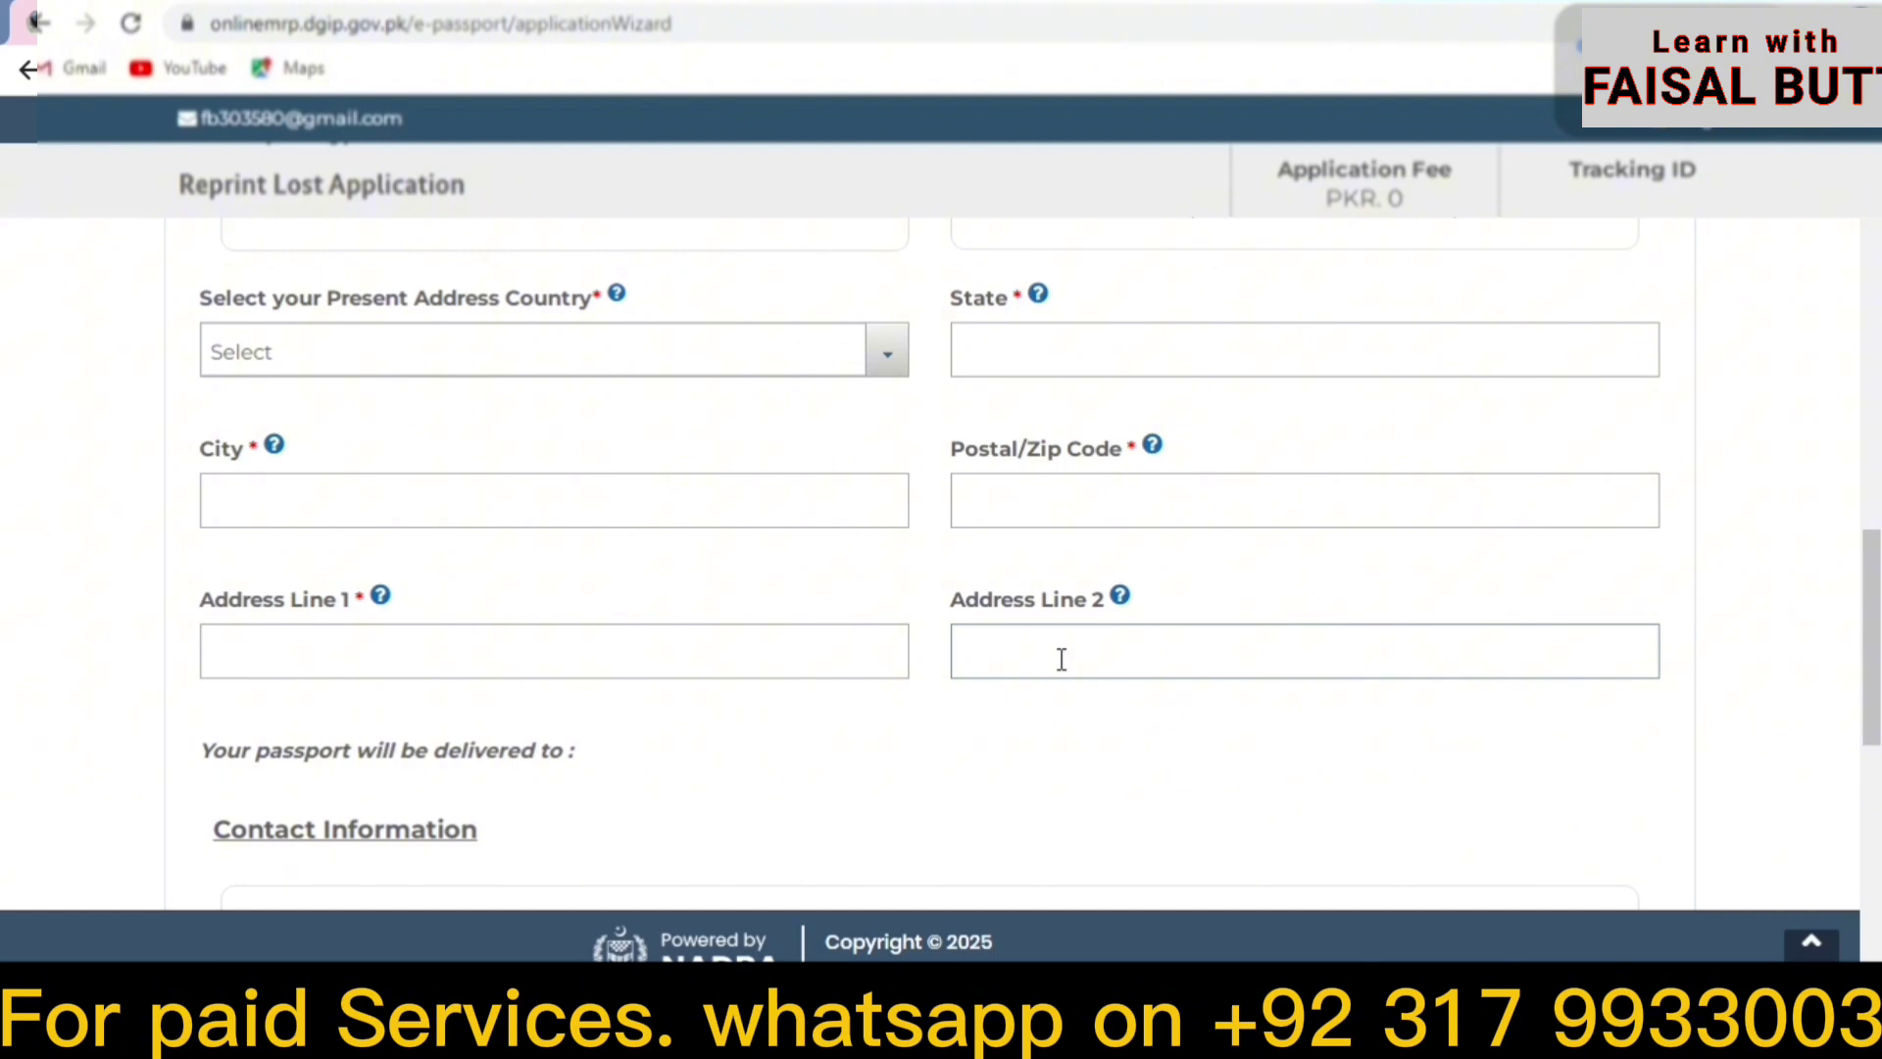
pyautogui.moveTo(1874, 629); pyautogui.dragTo(1874, 745)
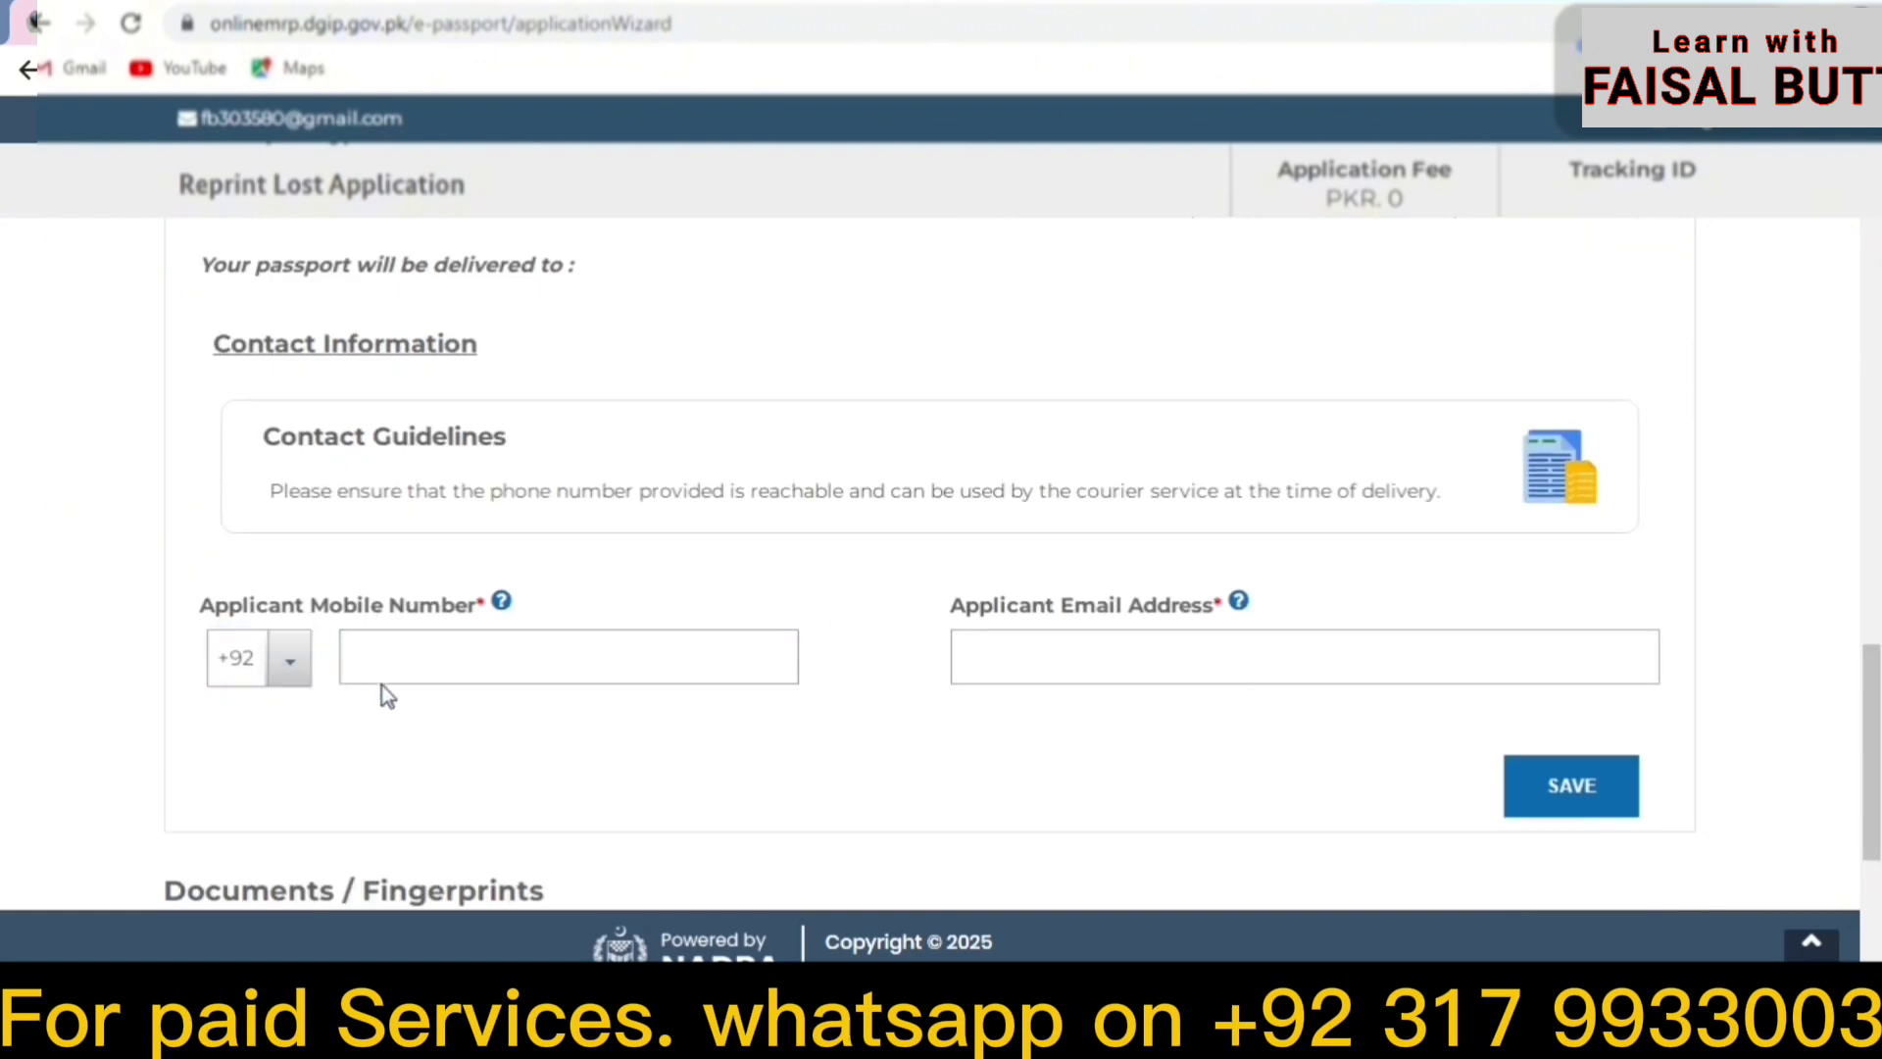
pyautogui.click(294, 673)
pyautogui.click(288, 667)
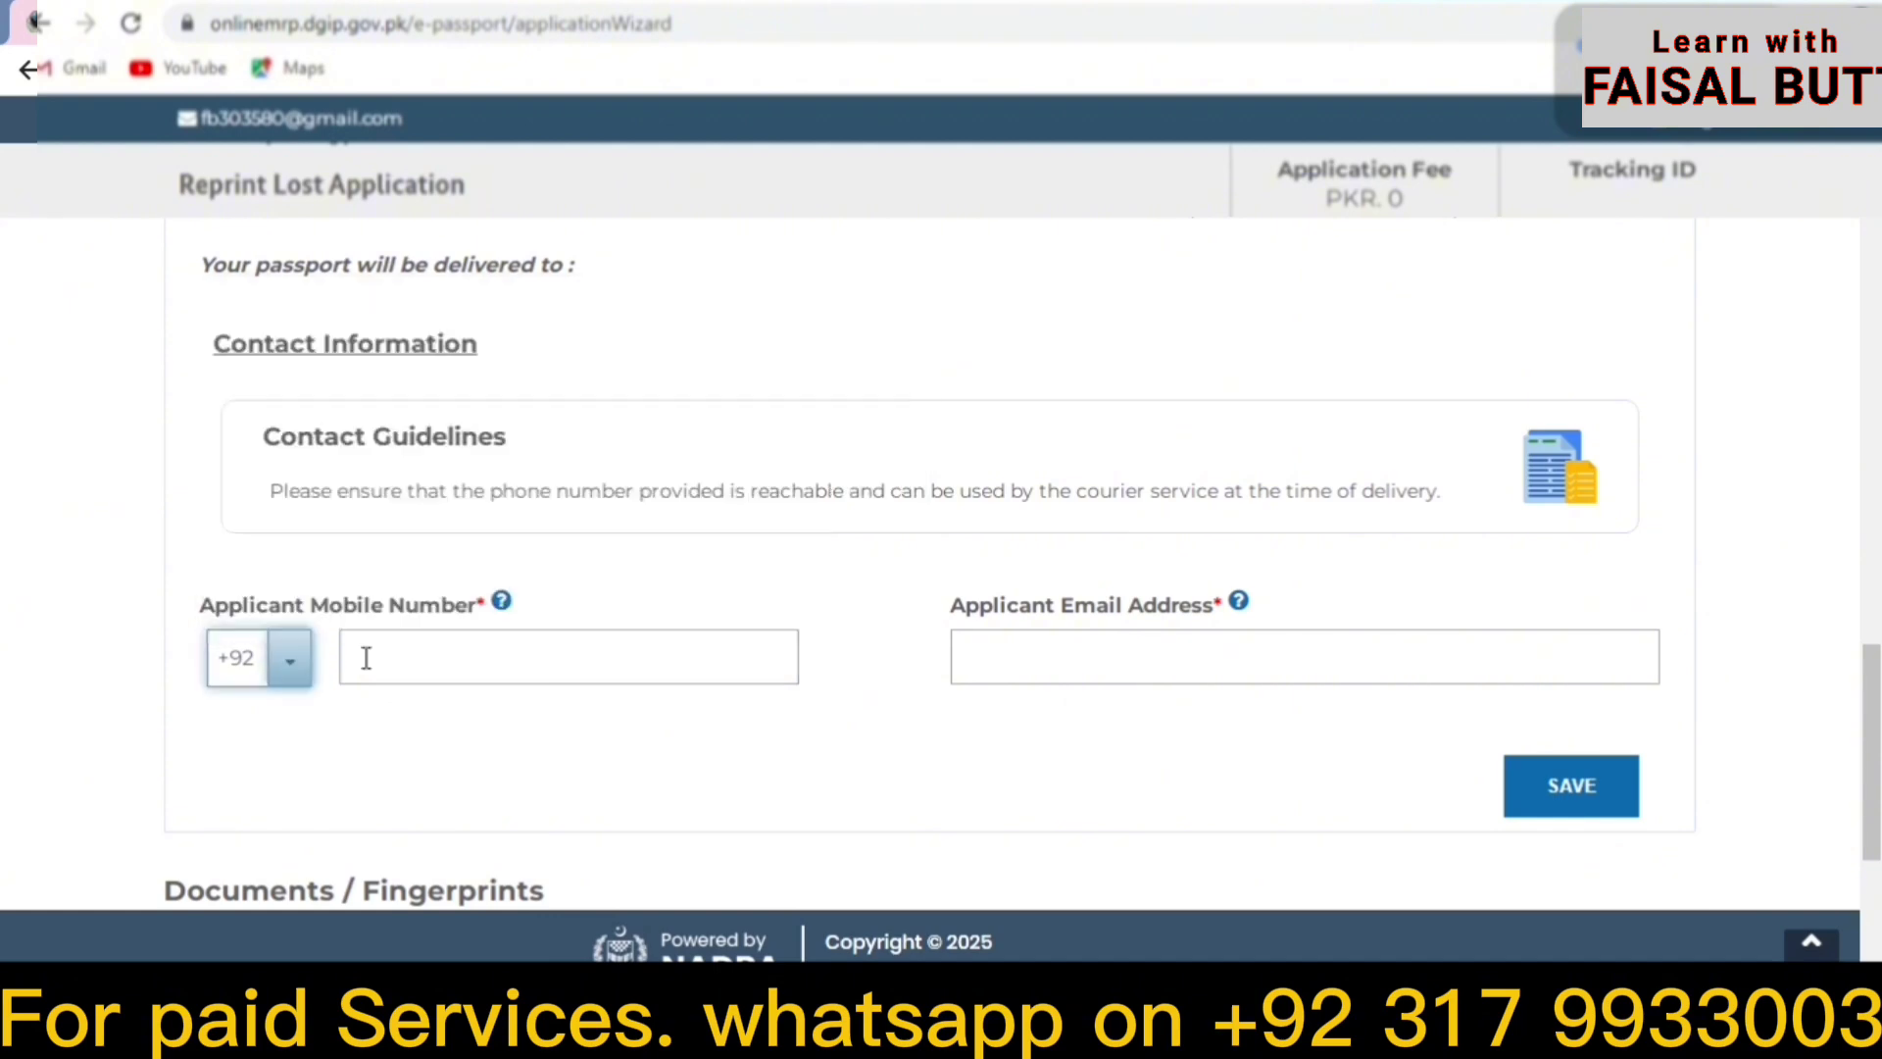
pyautogui.click(459, 650)
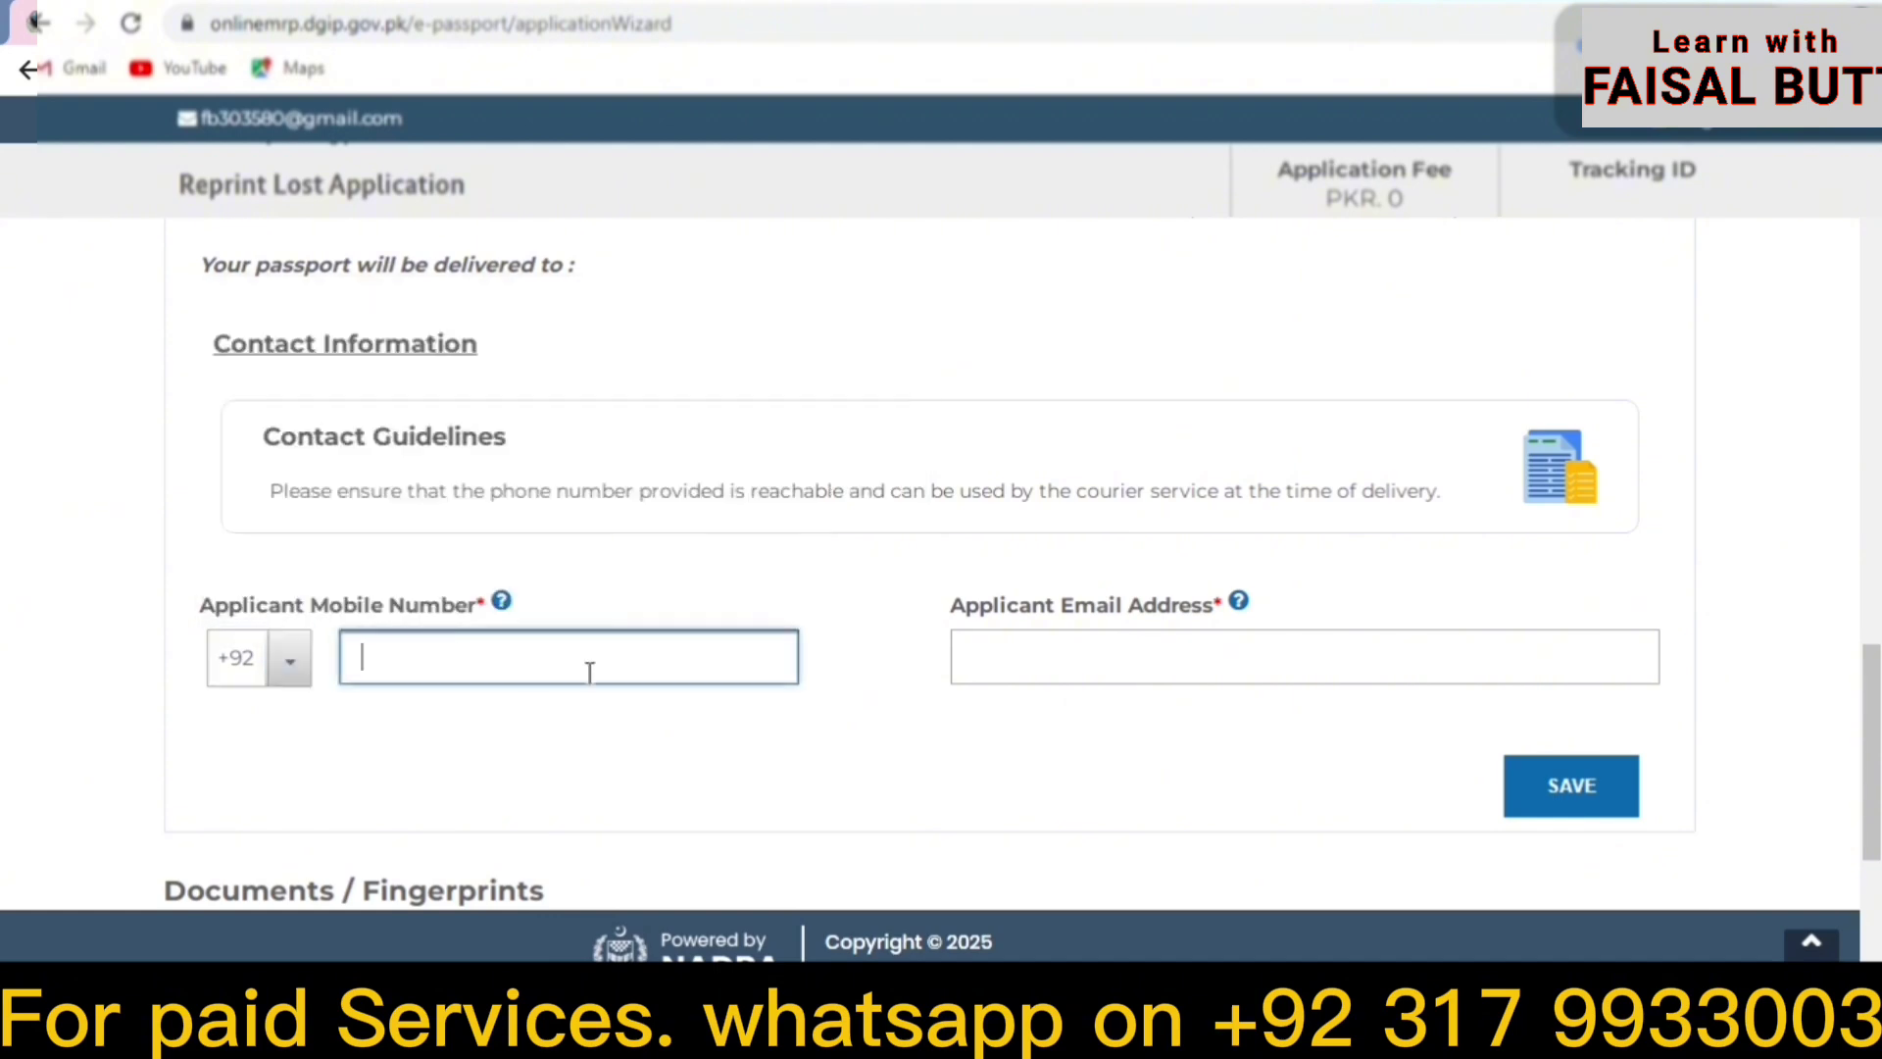
pyautogui.click(1025, 658)
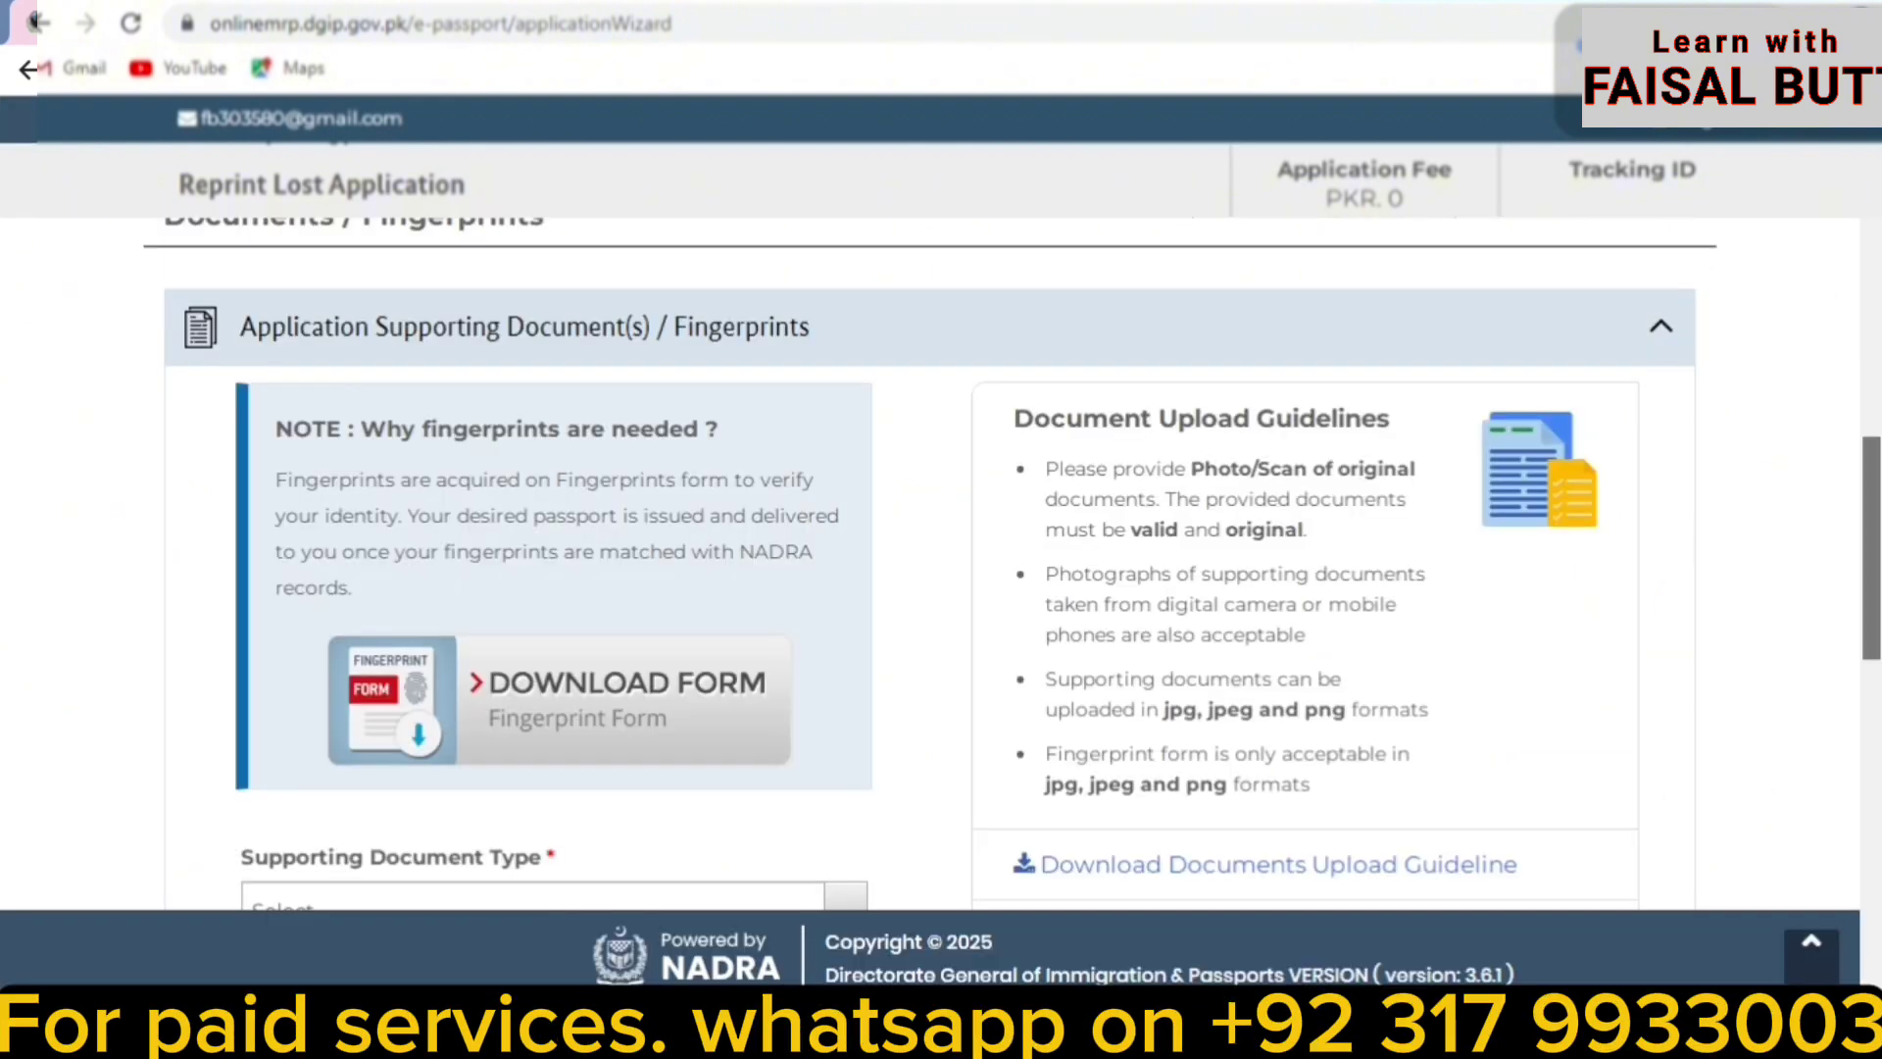
# Step: Choose Copy of CNIC/NICOP as the supporting document type and browse for its file
pyautogui.scroll(-3, 1059, 568)
pyautogui.scroll(-2, 1058, 568)
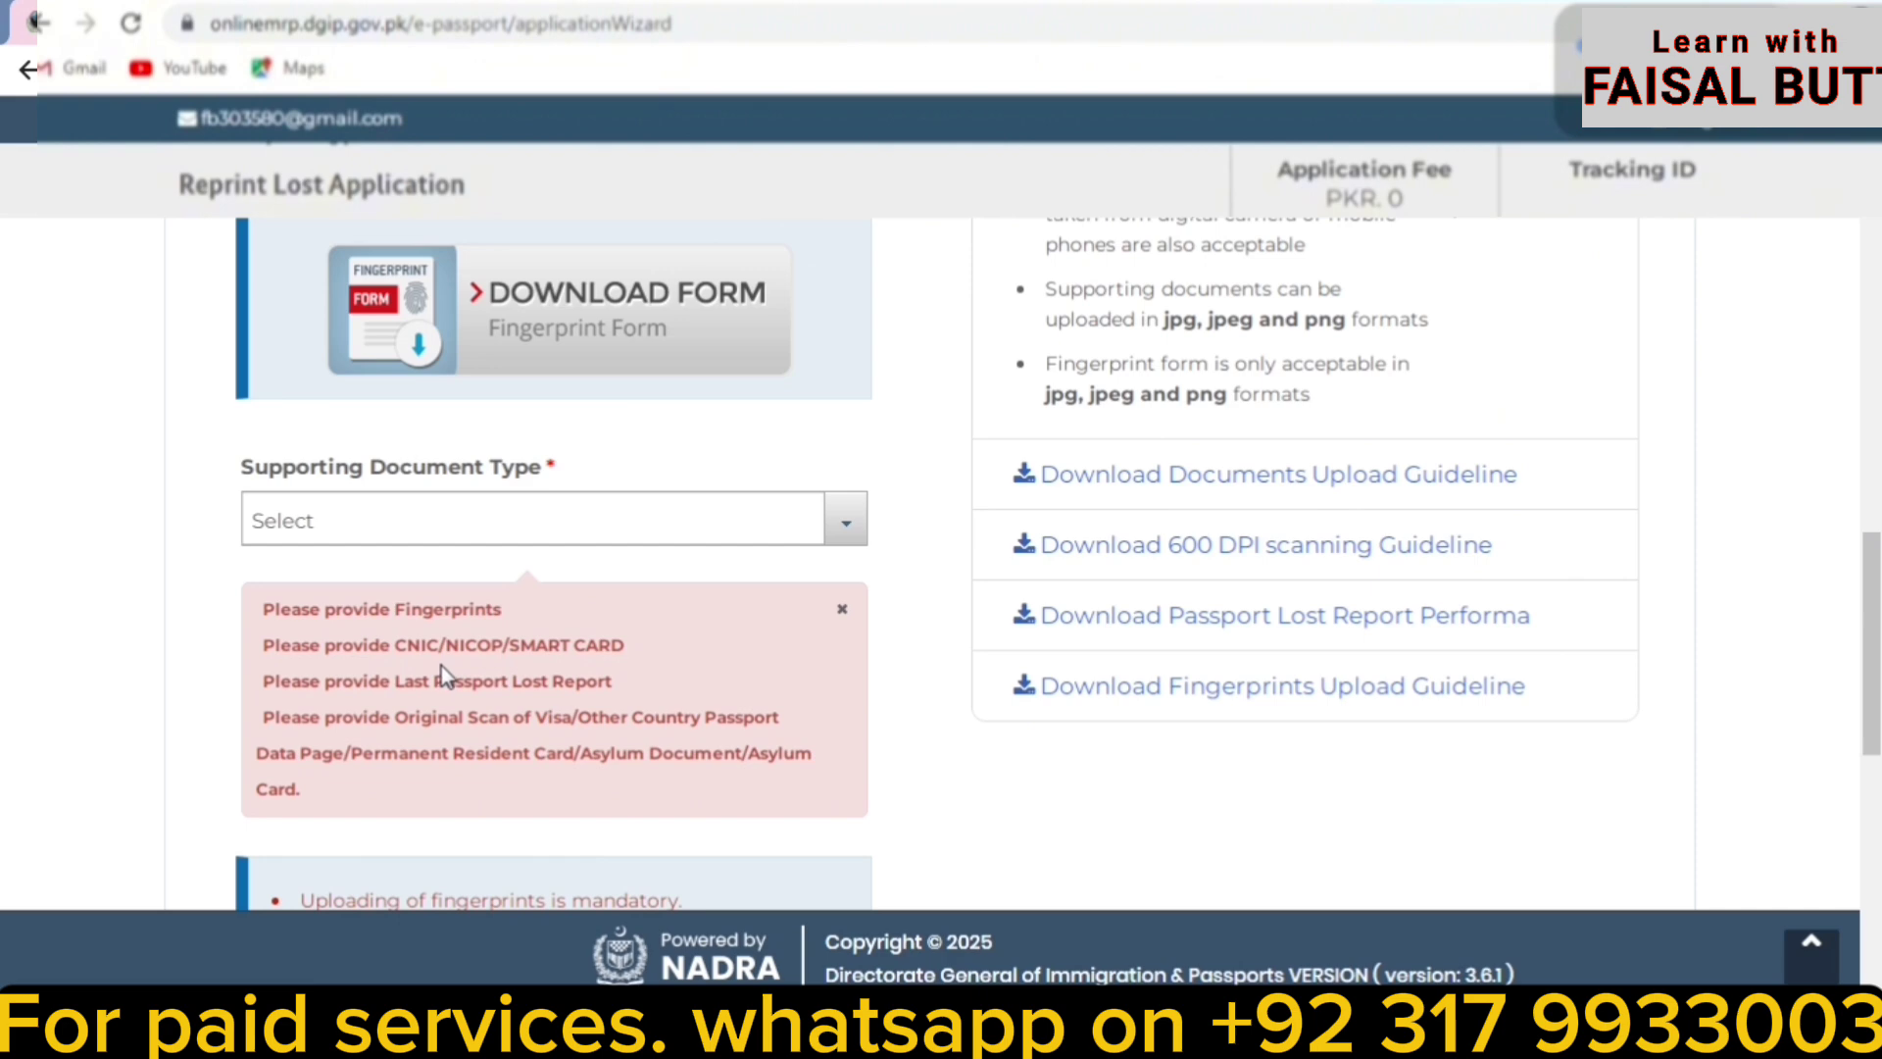
pyautogui.click(356, 532)
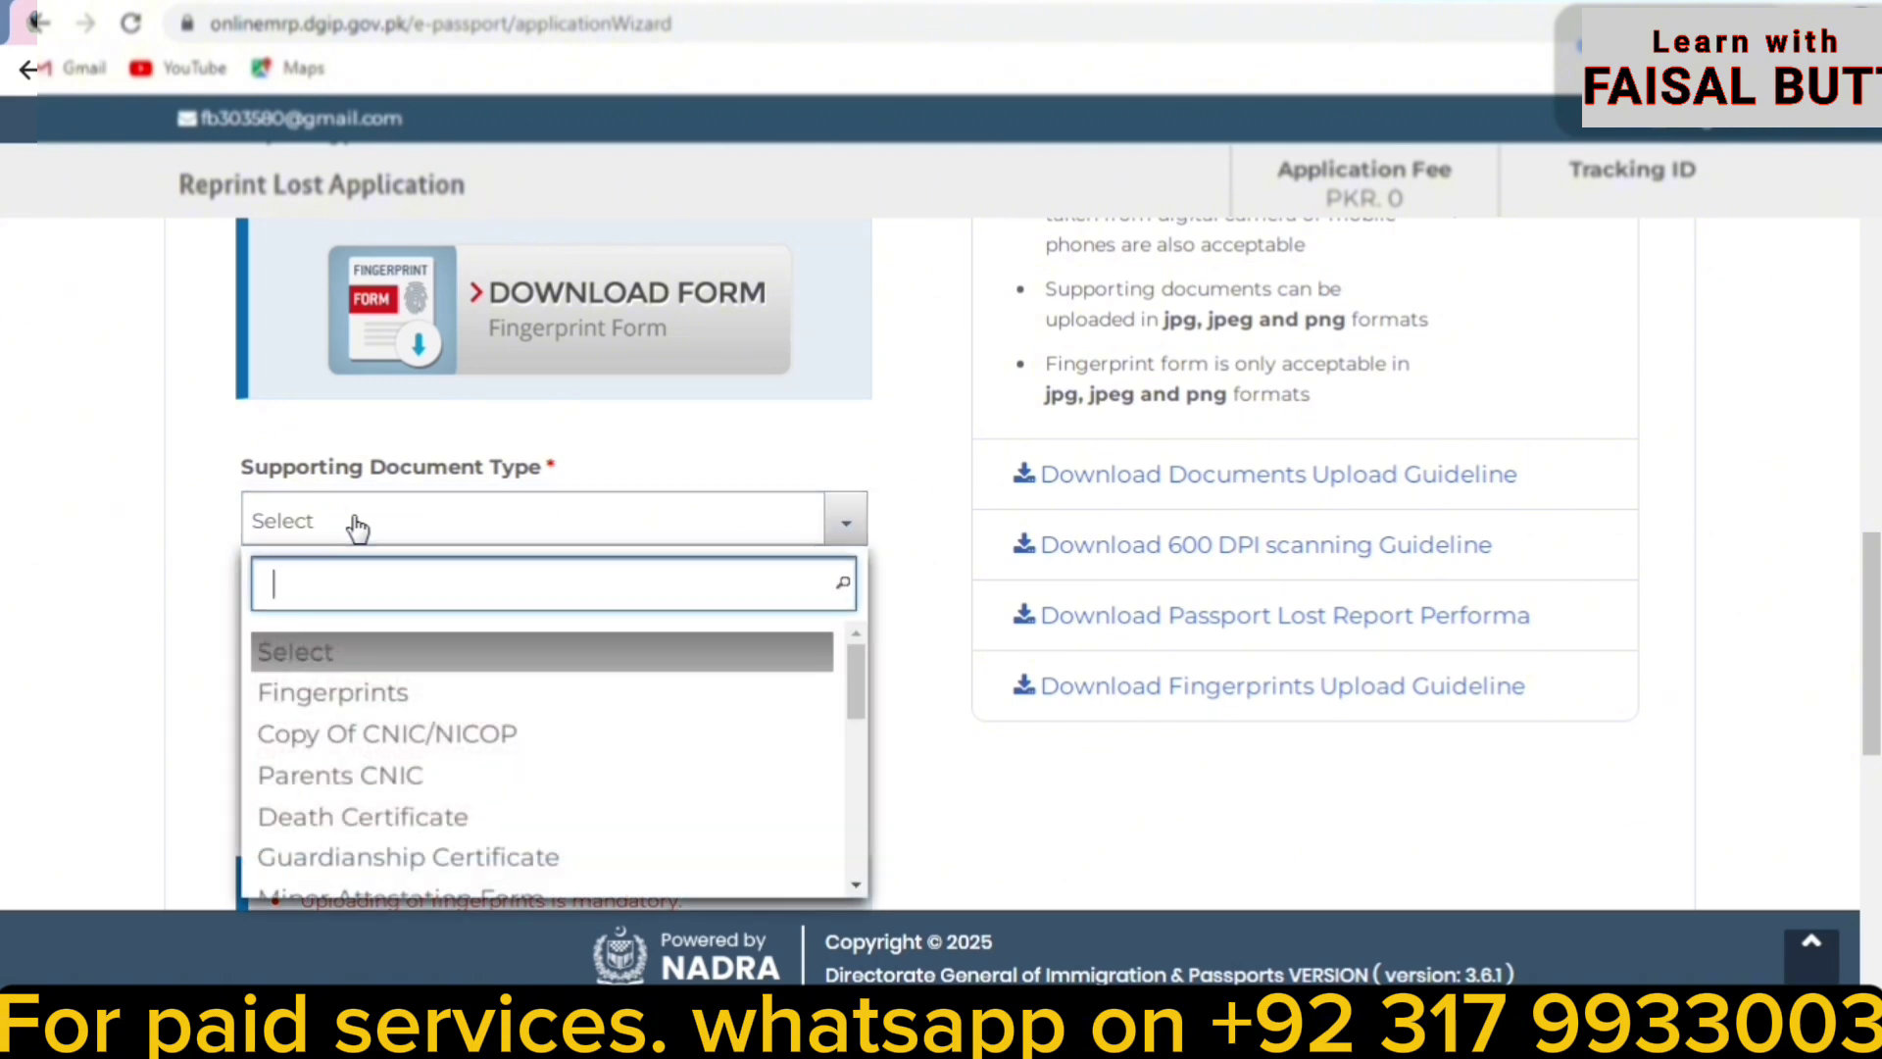
pyautogui.click(357, 733)
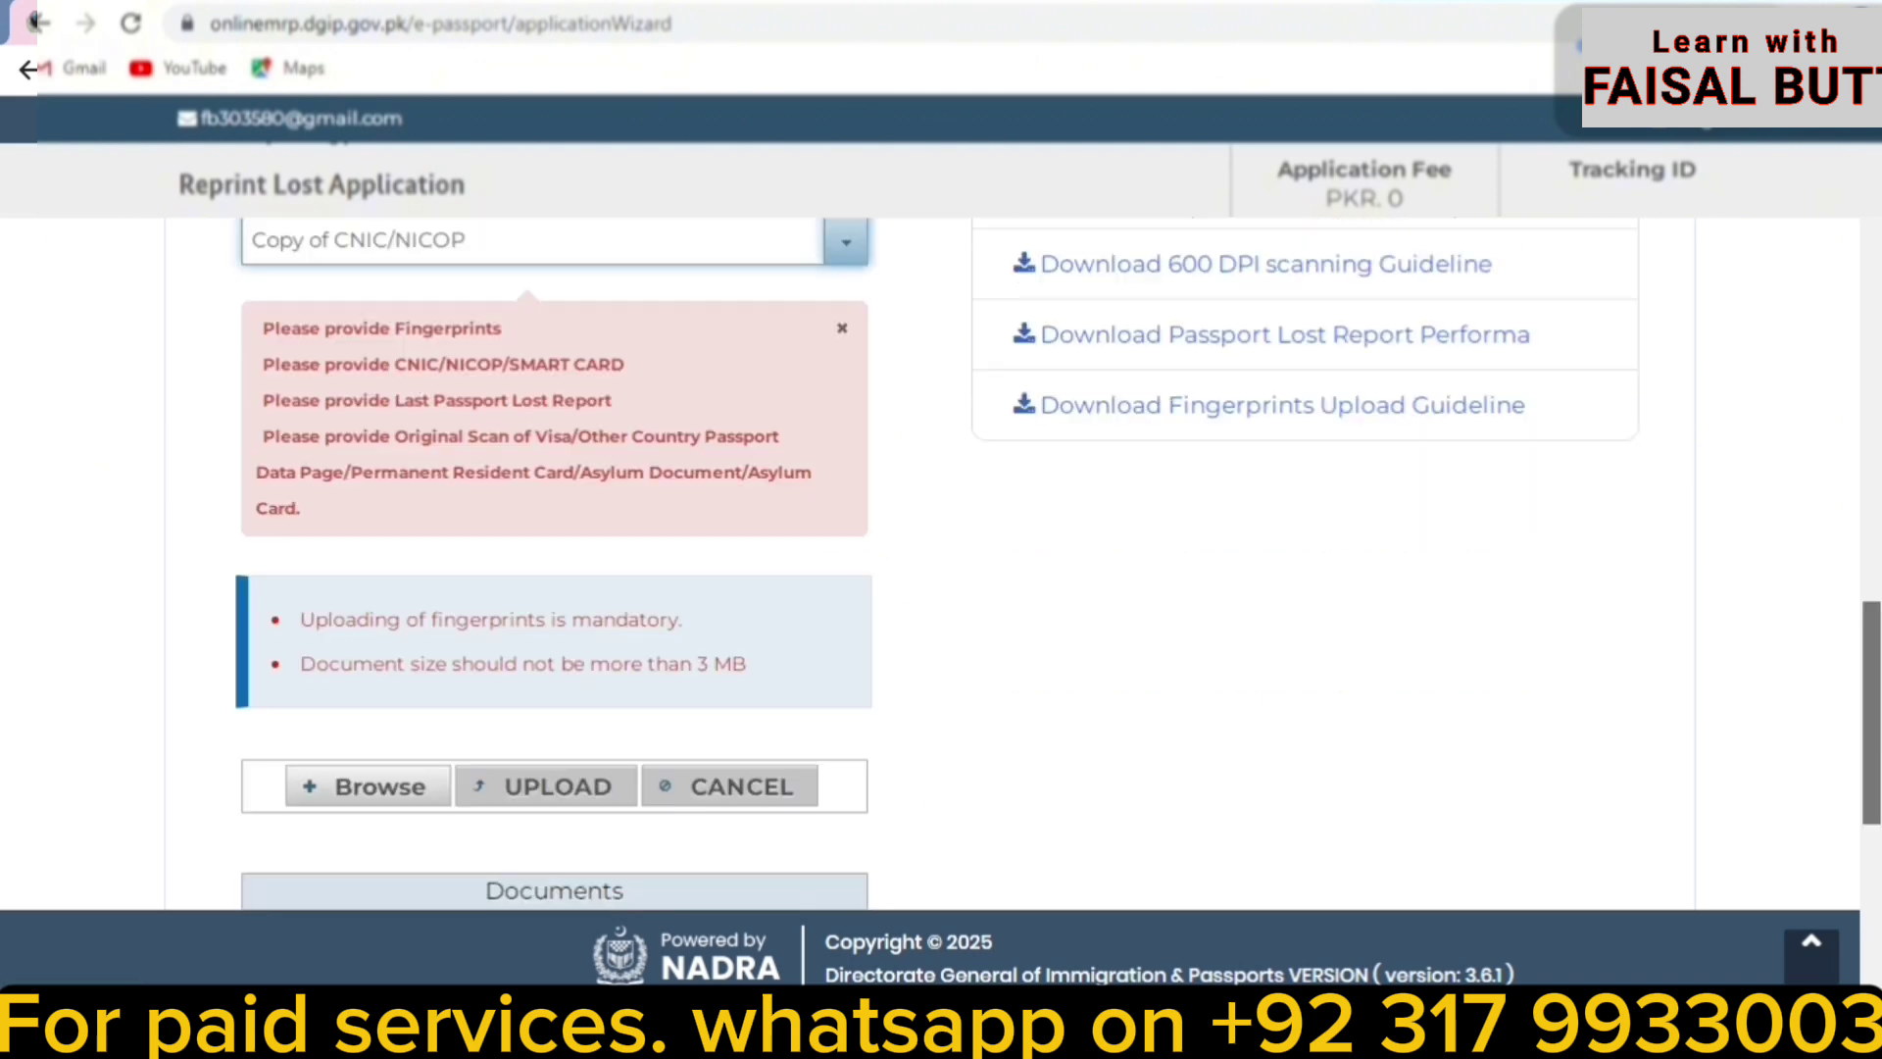
pyautogui.scroll(-3, 559, 731)
pyautogui.click(370, 794)
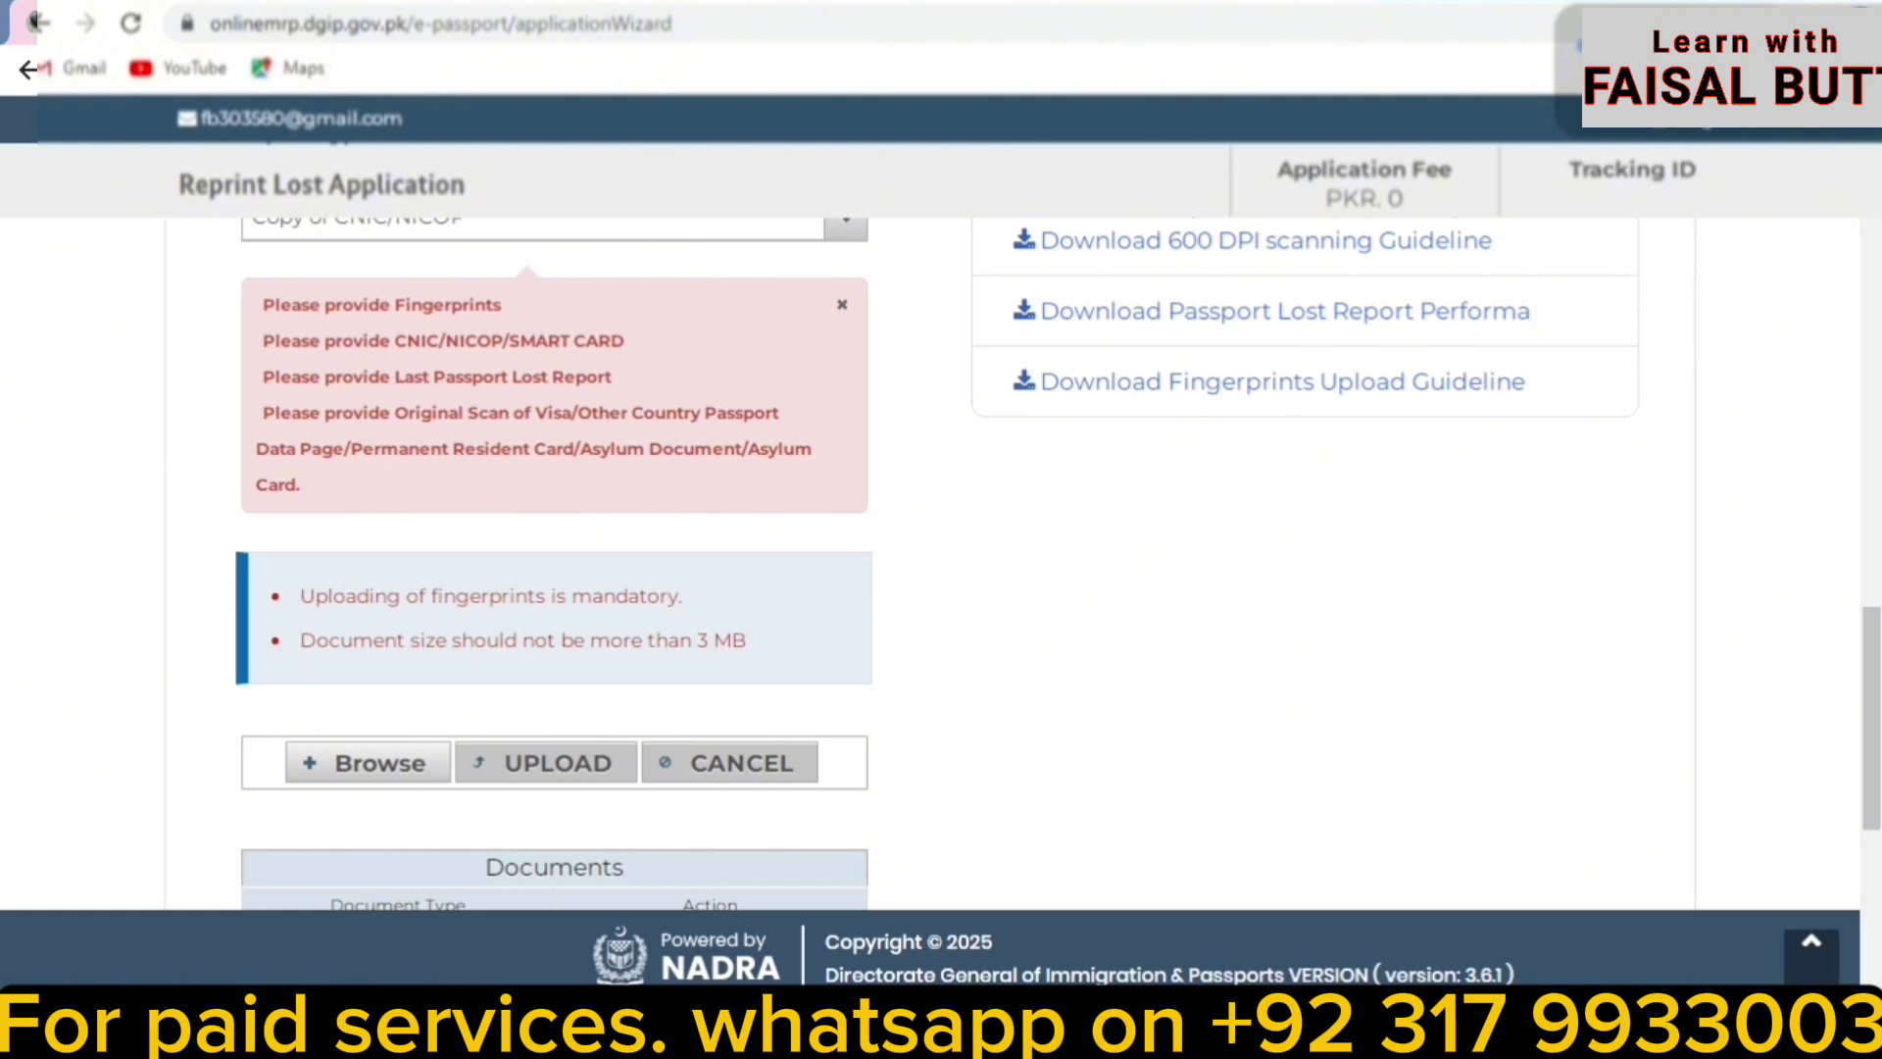
# Step: Set the supporting document type to Last Passport Lost Report and check the required documents and upload area
pyautogui.moveTo(1876, 674); pyautogui.dragTo(1877, 643)
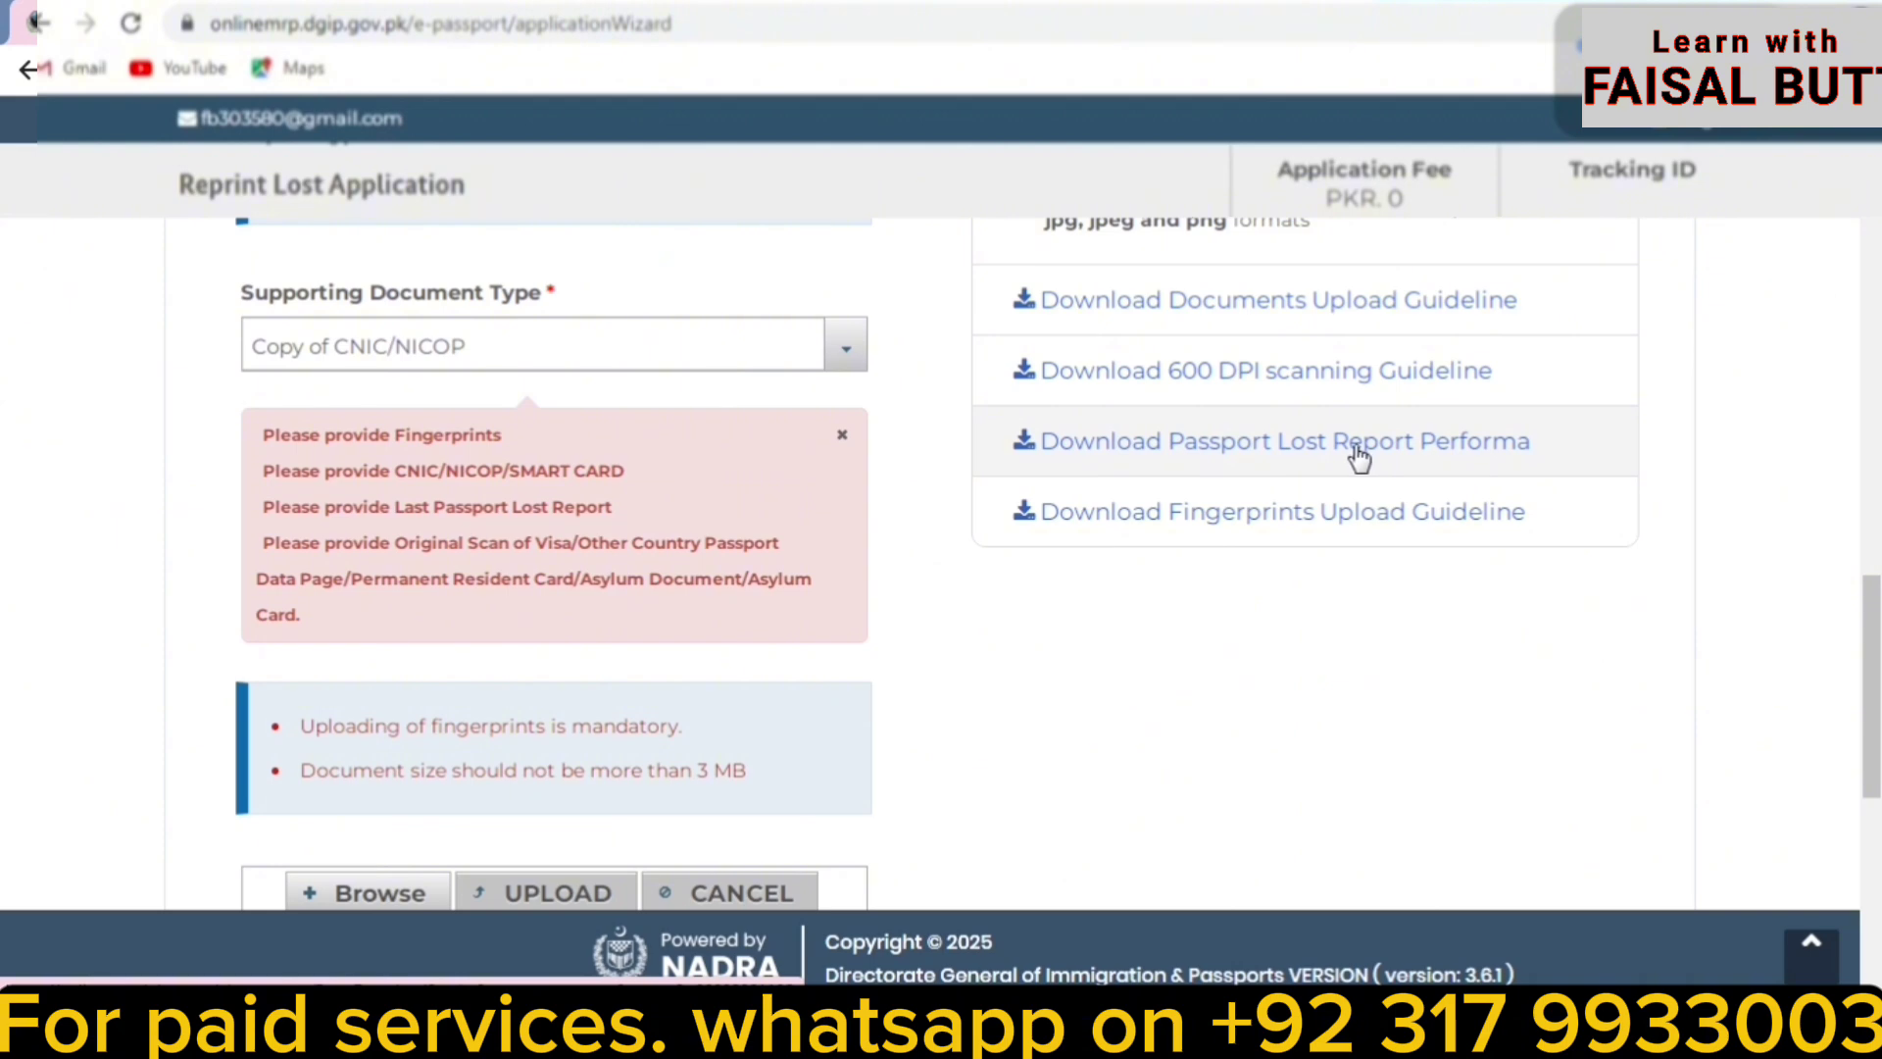
pyautogui.click(603, 363)
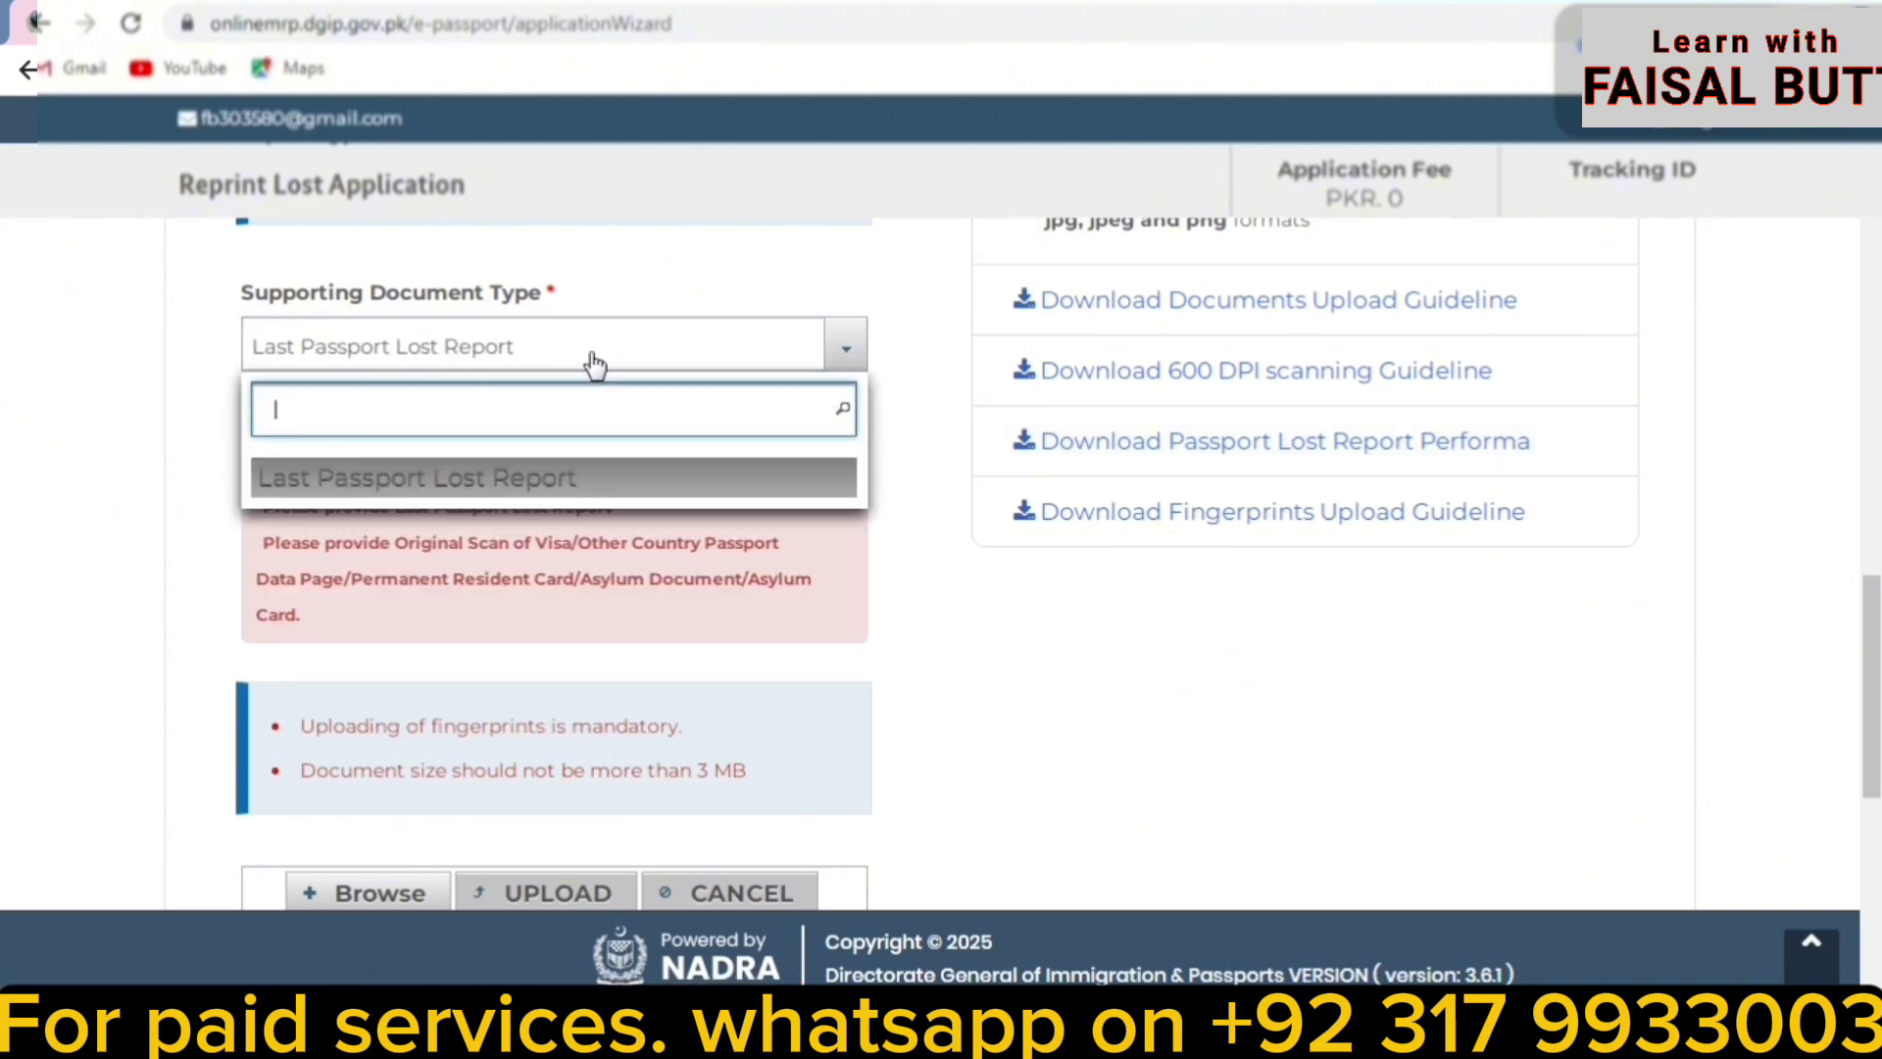
pyautogui.write('last')
pyautogui.click(473, 486)
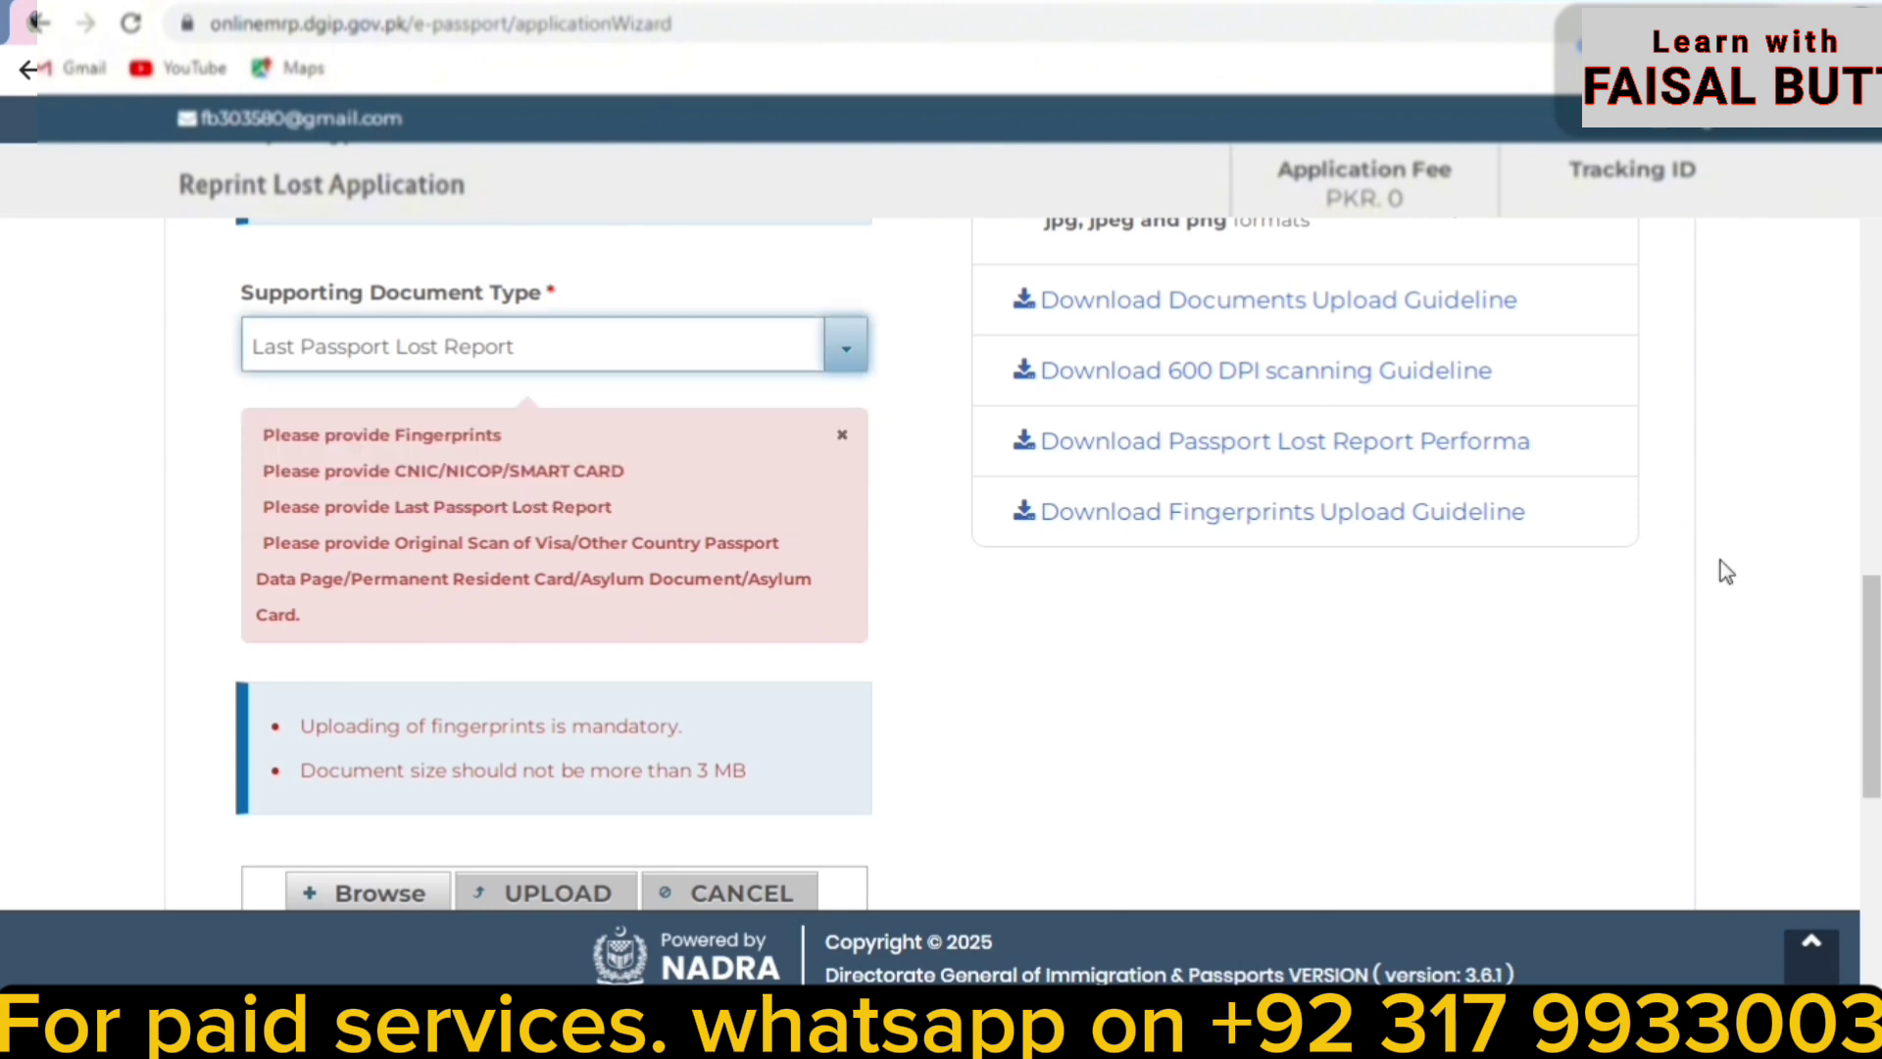
pyautogui.scroll(-2, 1101, 665)
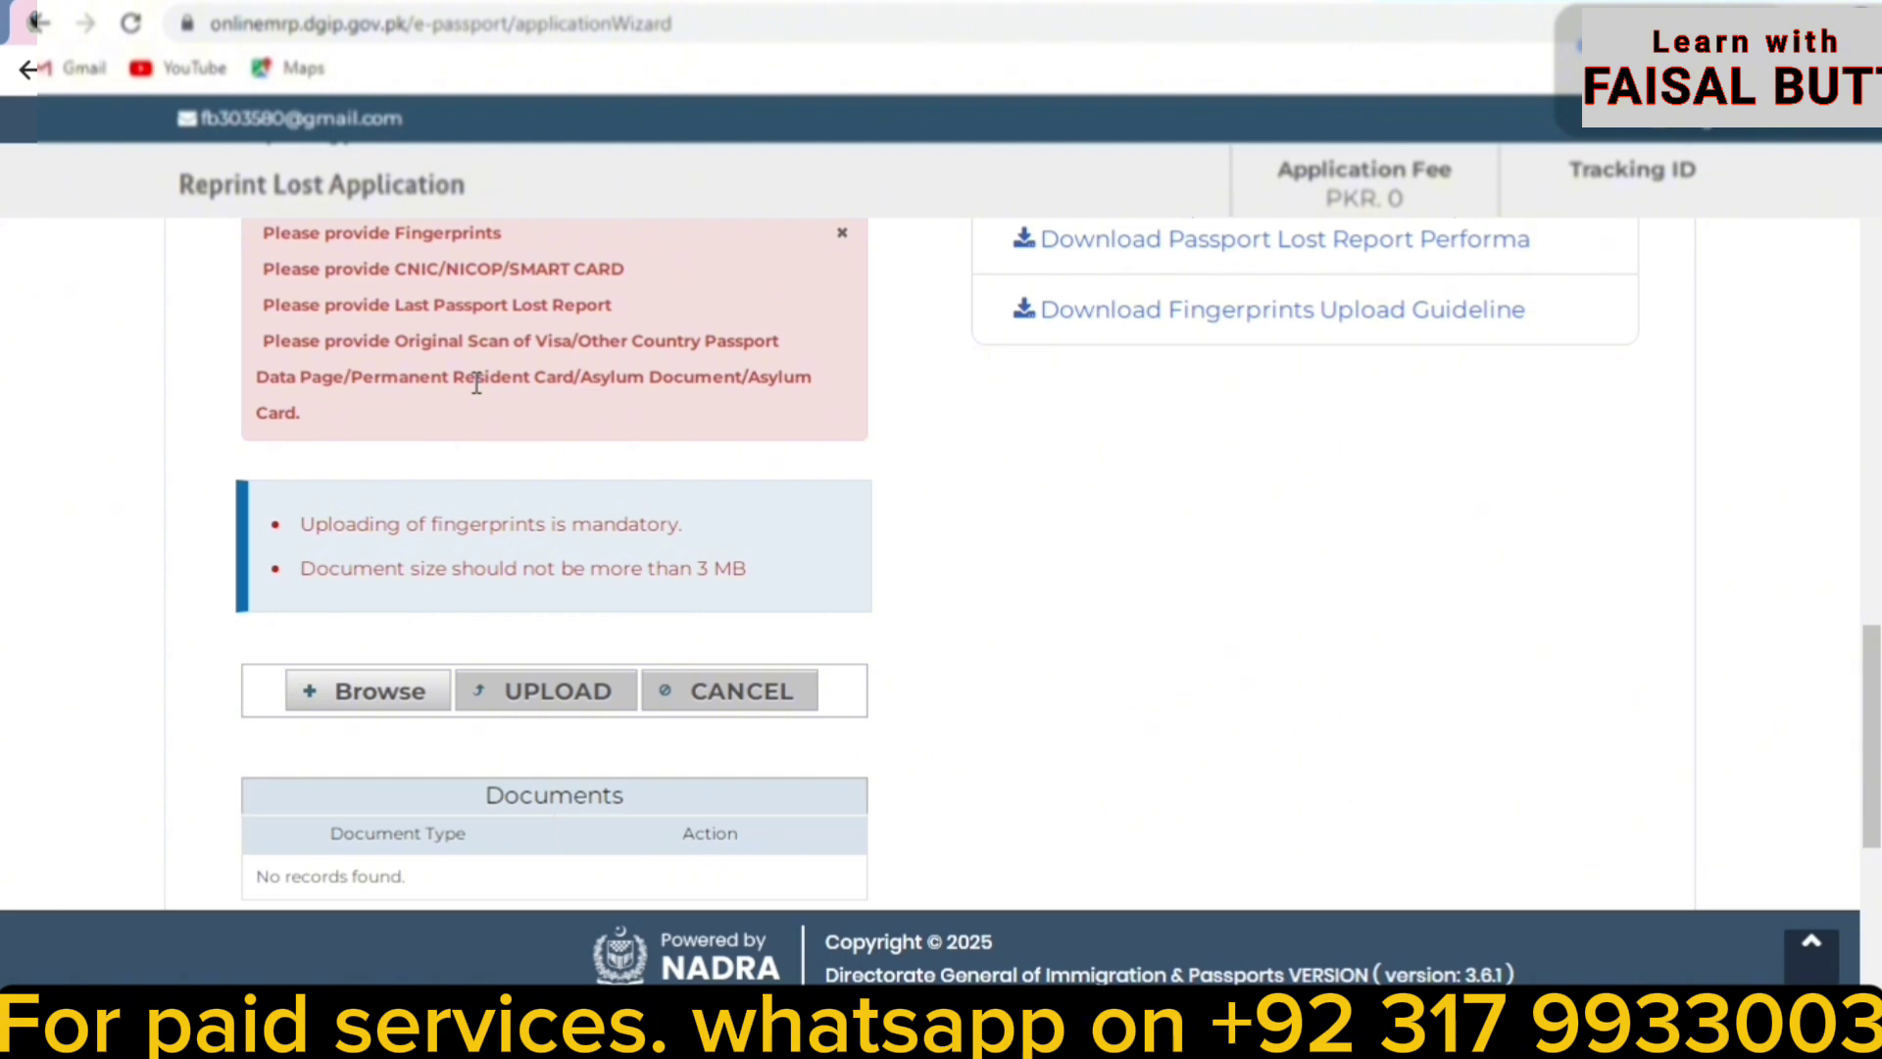
pyautogui.moveTo(1868, 756); pyautogui.dragTo(1867, 691)
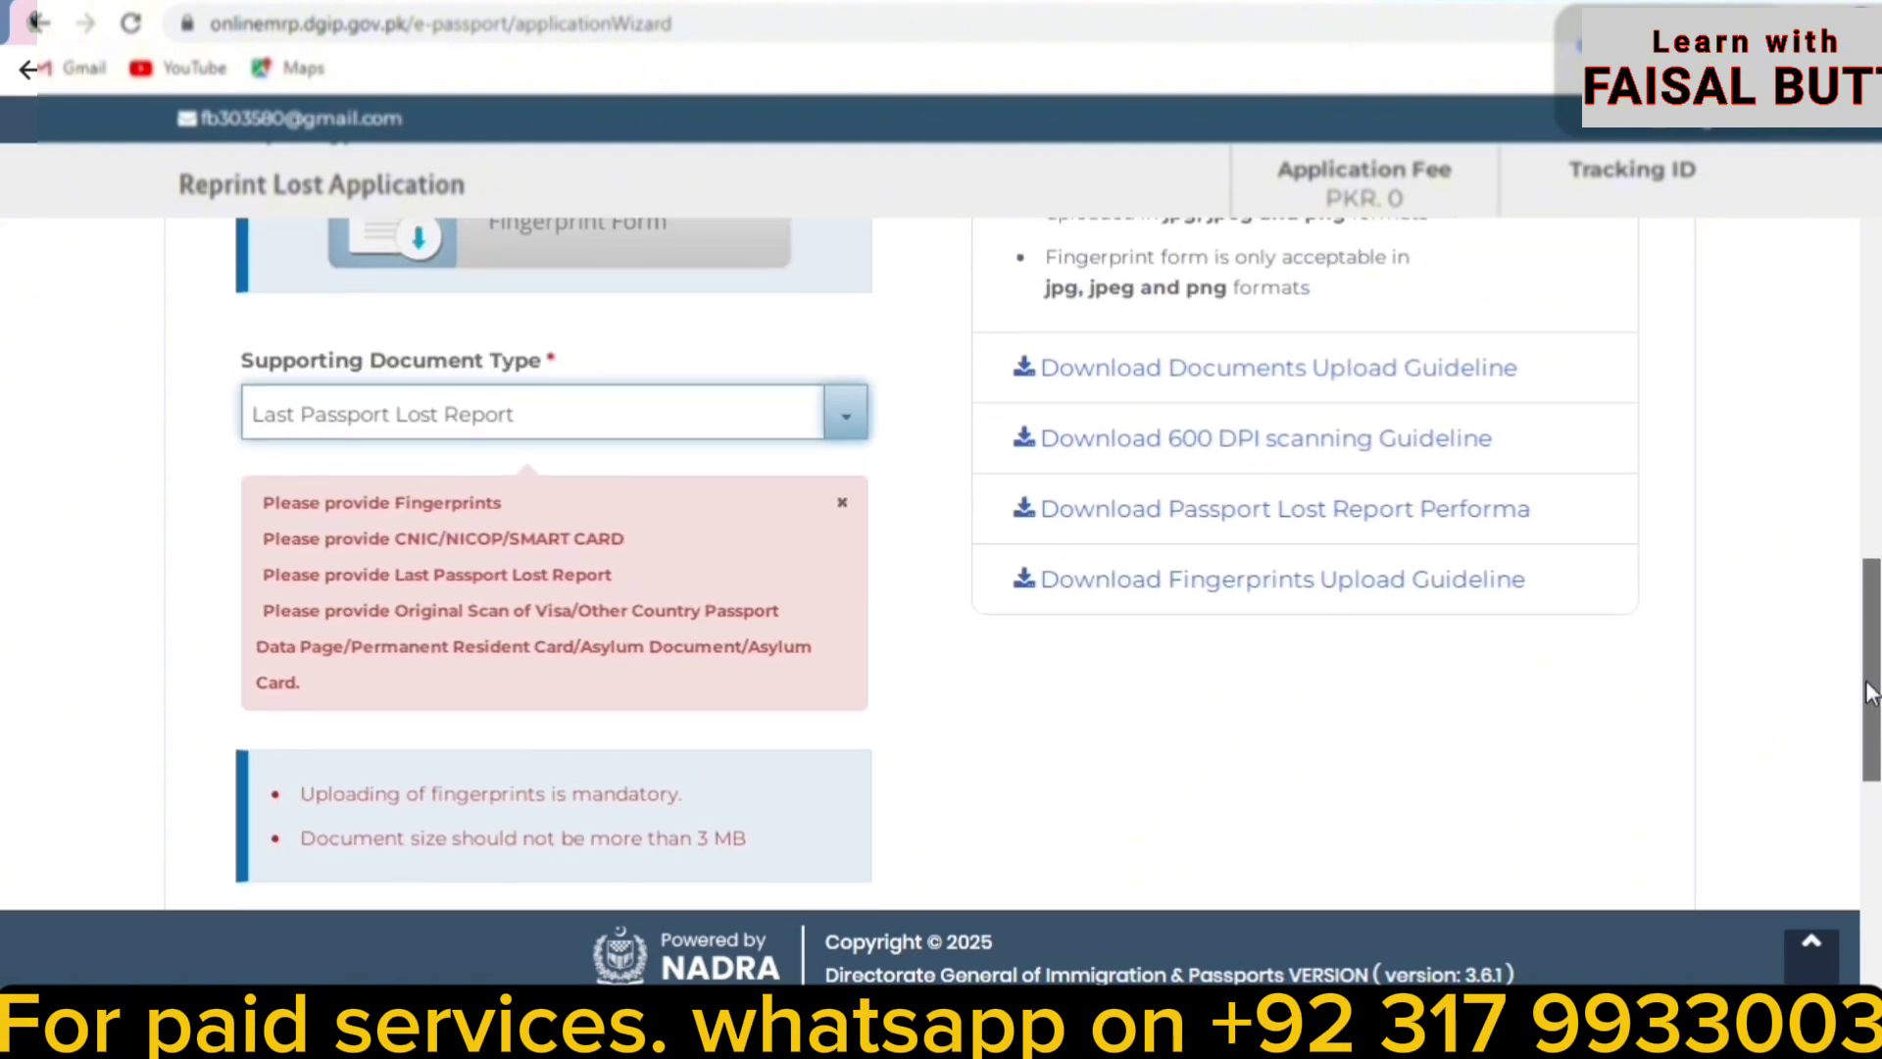
# Step: Set the supporting document type to Original Scan of Visa
pyautogui.click(600, 421)
pyautogui.write('lastor')
pyautogui.press('BackSpace')
pyautogui.press('BackSpace')
pyautogui.press('BackSpace')
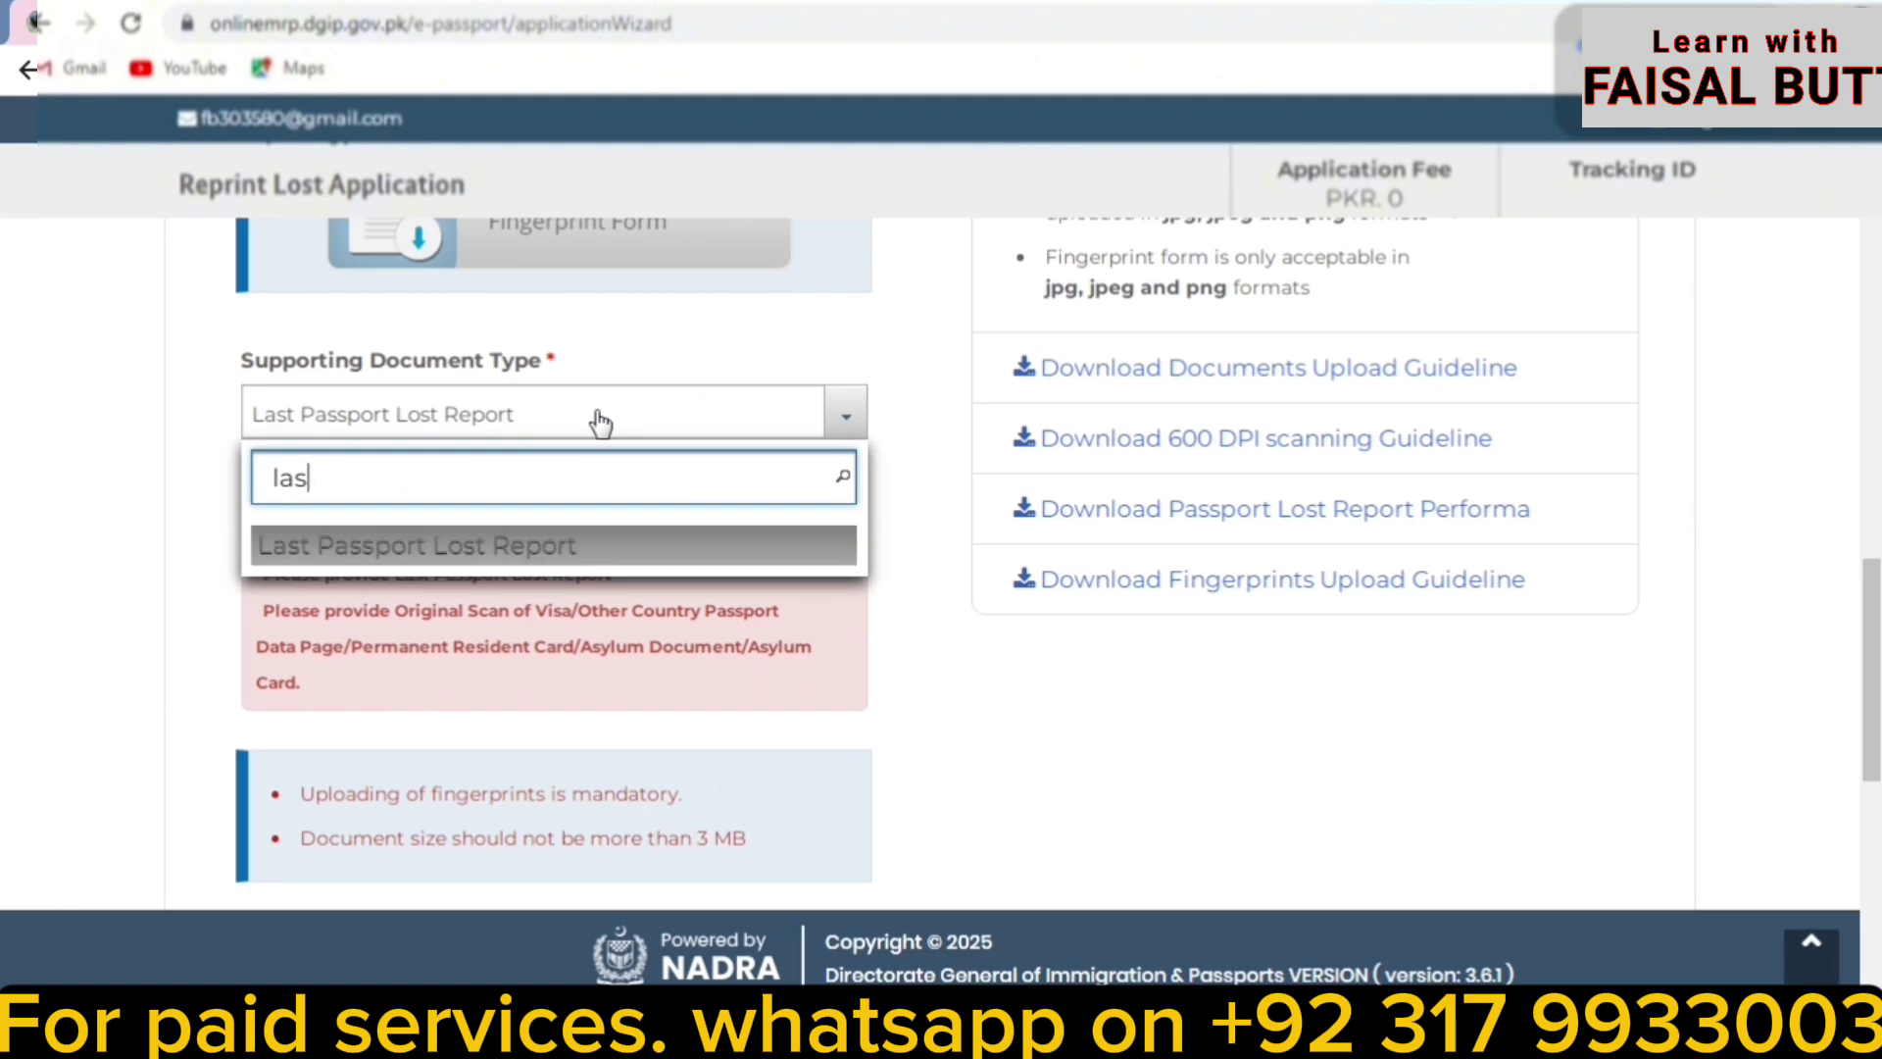
pyautogui.press('BackSpace')
pyautogui.press('BackSpace')
pyautogui.press('BackSpace')
pyautogui.write('orig')
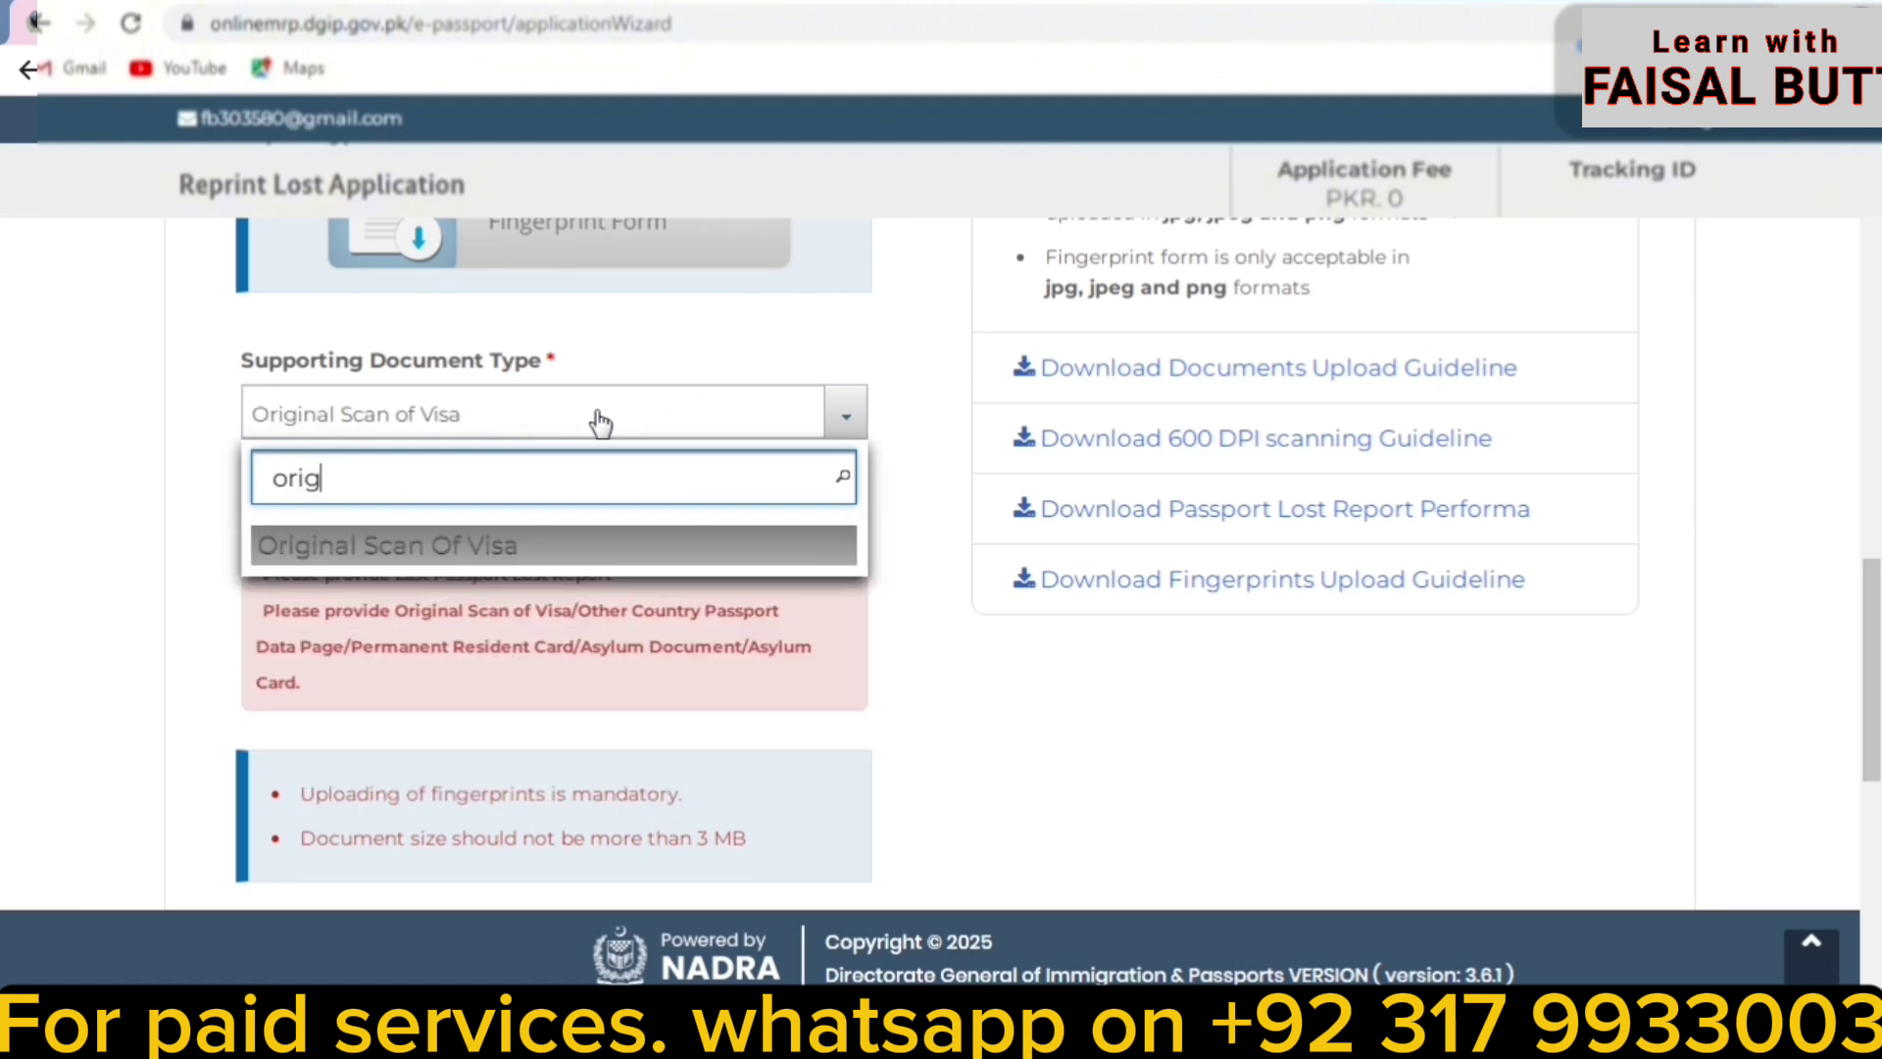
pyautogui.click(554, 547)
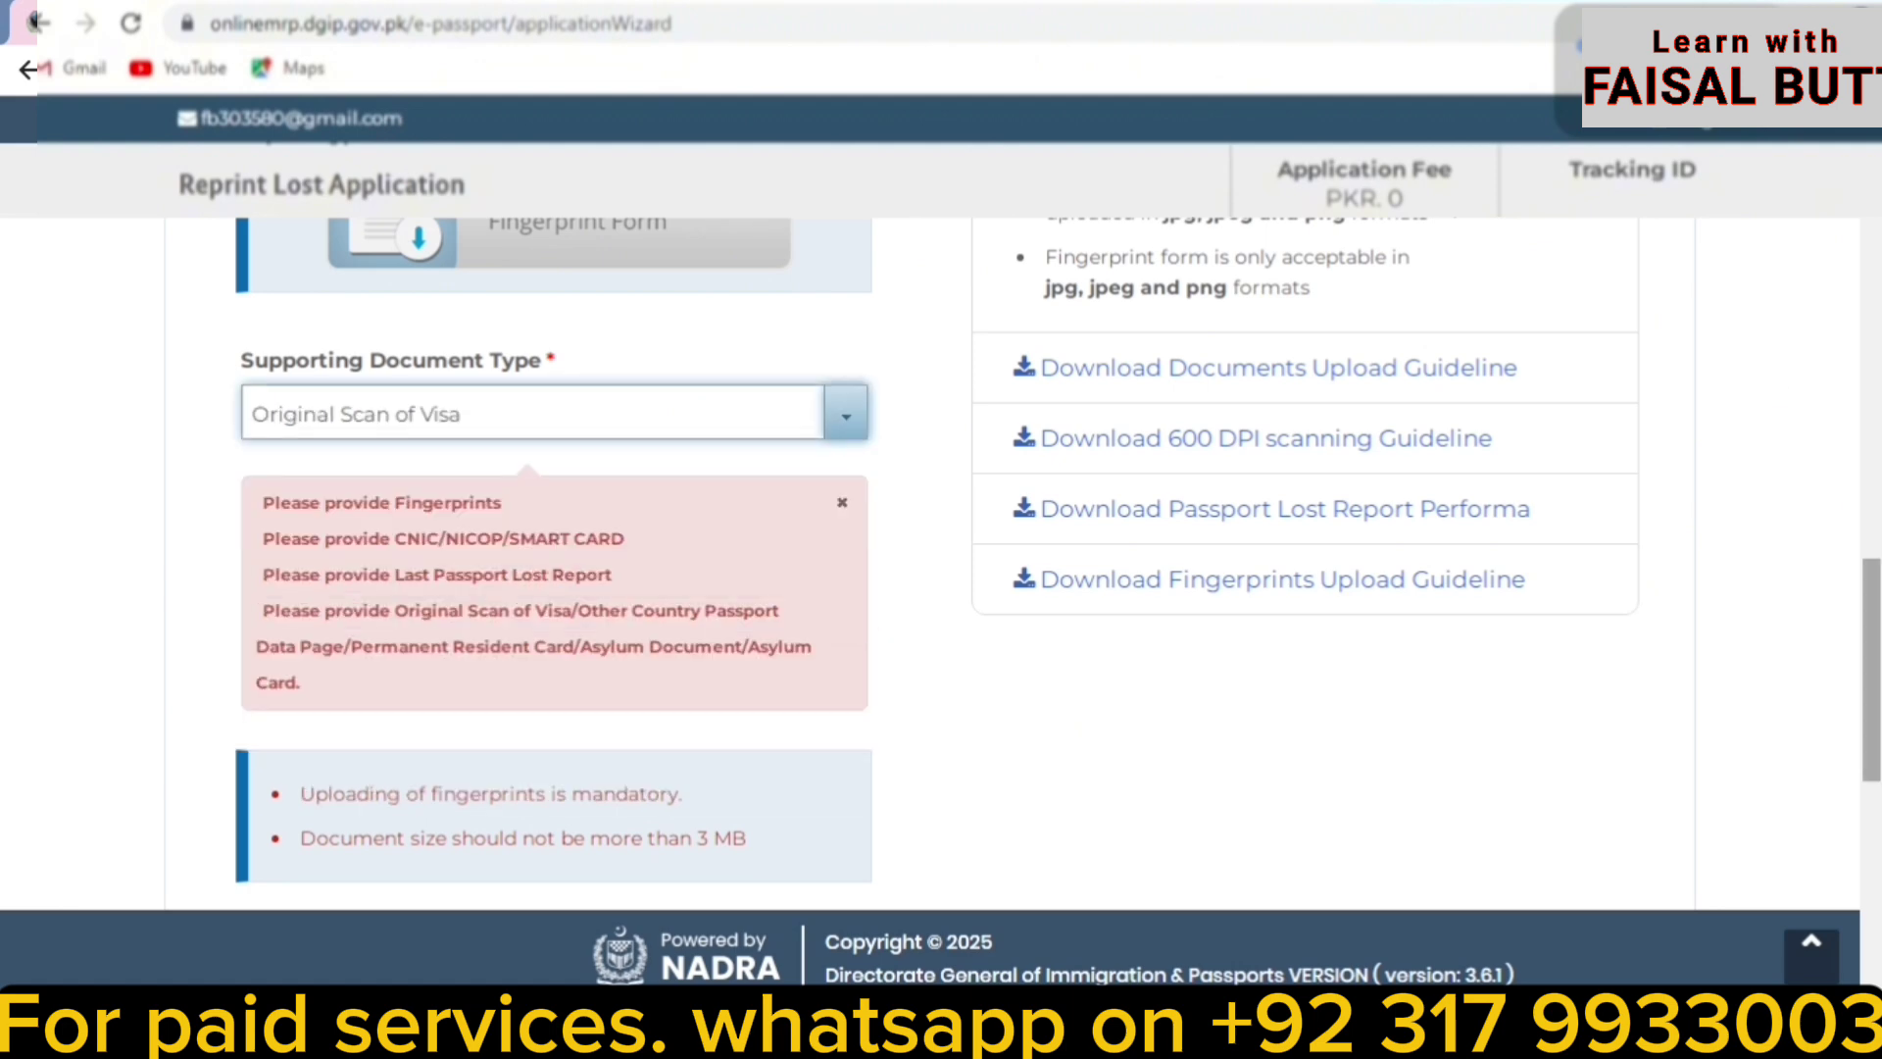
# Step: Check the document upload area and save the supporting documents section
pyautogui.scroll(-3, 490, 726)
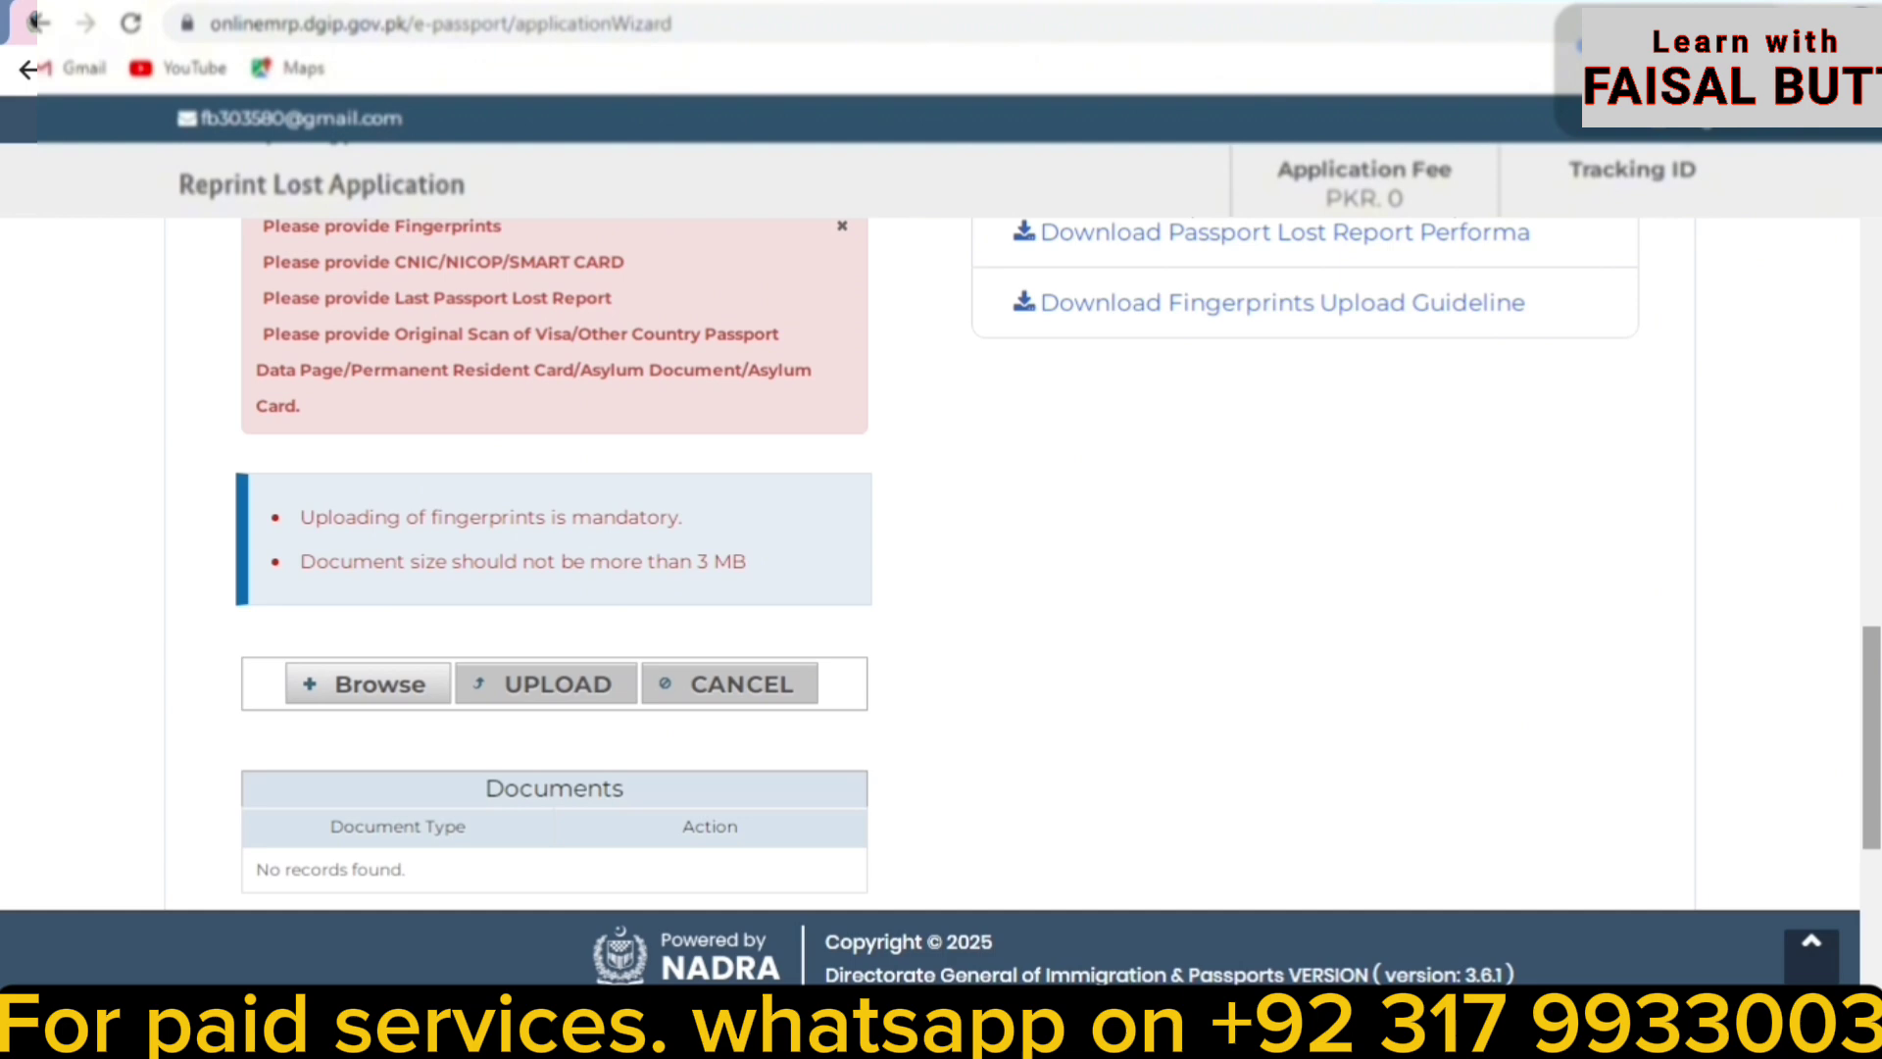
pyautogui.moveTo(1871, 735); pyautogui.dragTo(1871, 789)
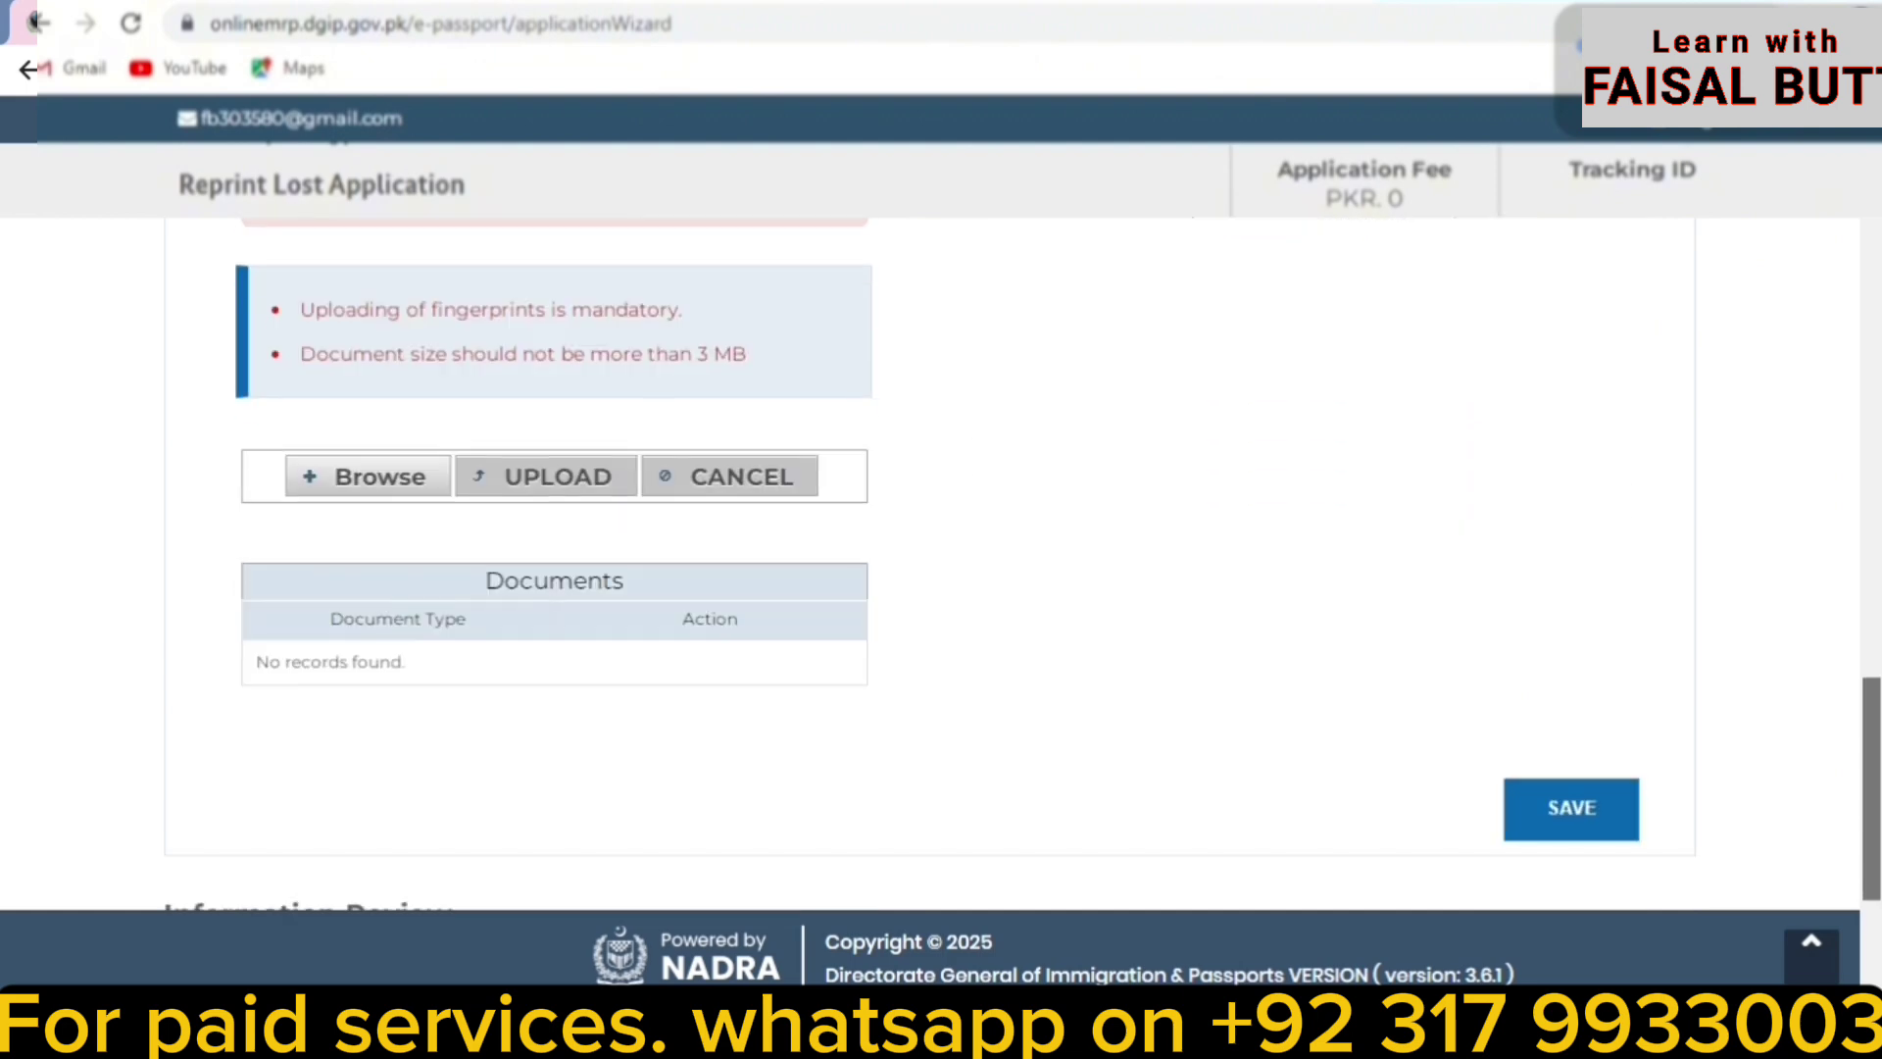
pyautogui.click(1578, 810)
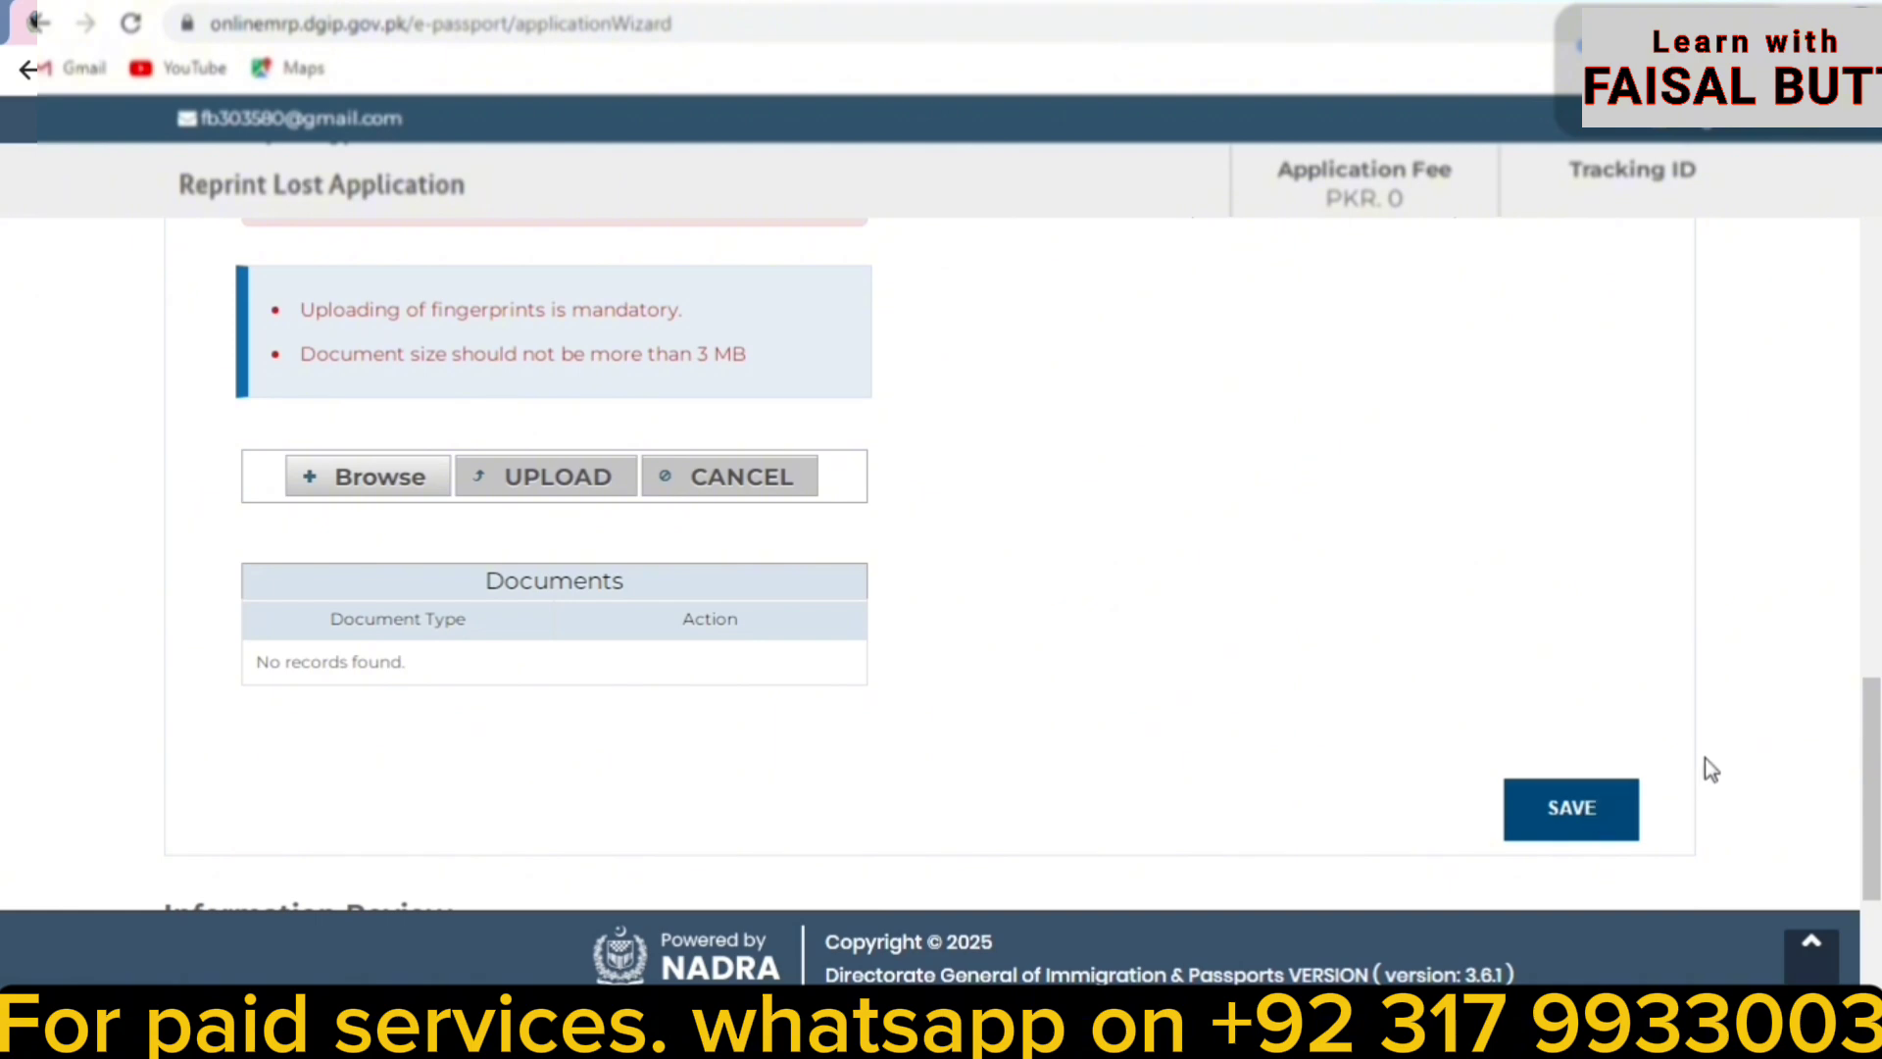
# Step: Open Review your Provided Information and check the applicant's details from the photo through to the end of the summary
pyautogui.scroll(-1, 1875, 784)
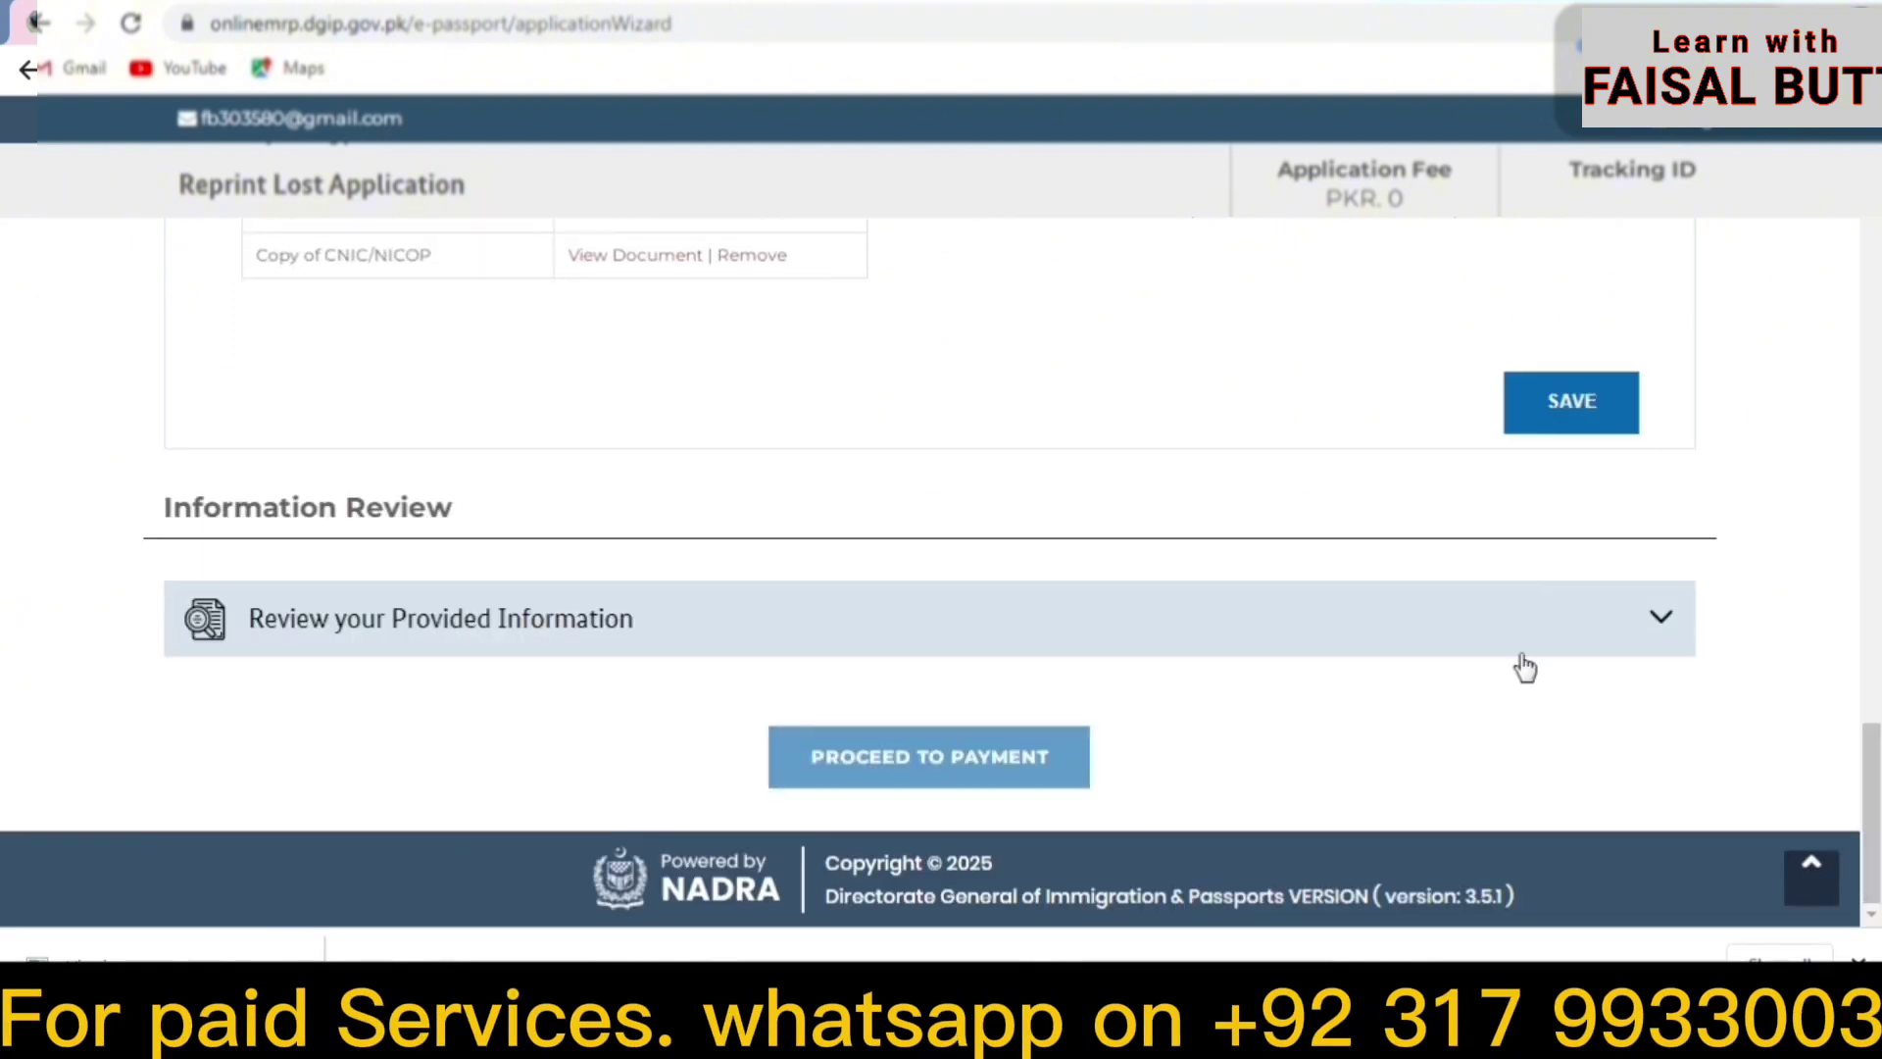
pyautogui.click(1483, 636)
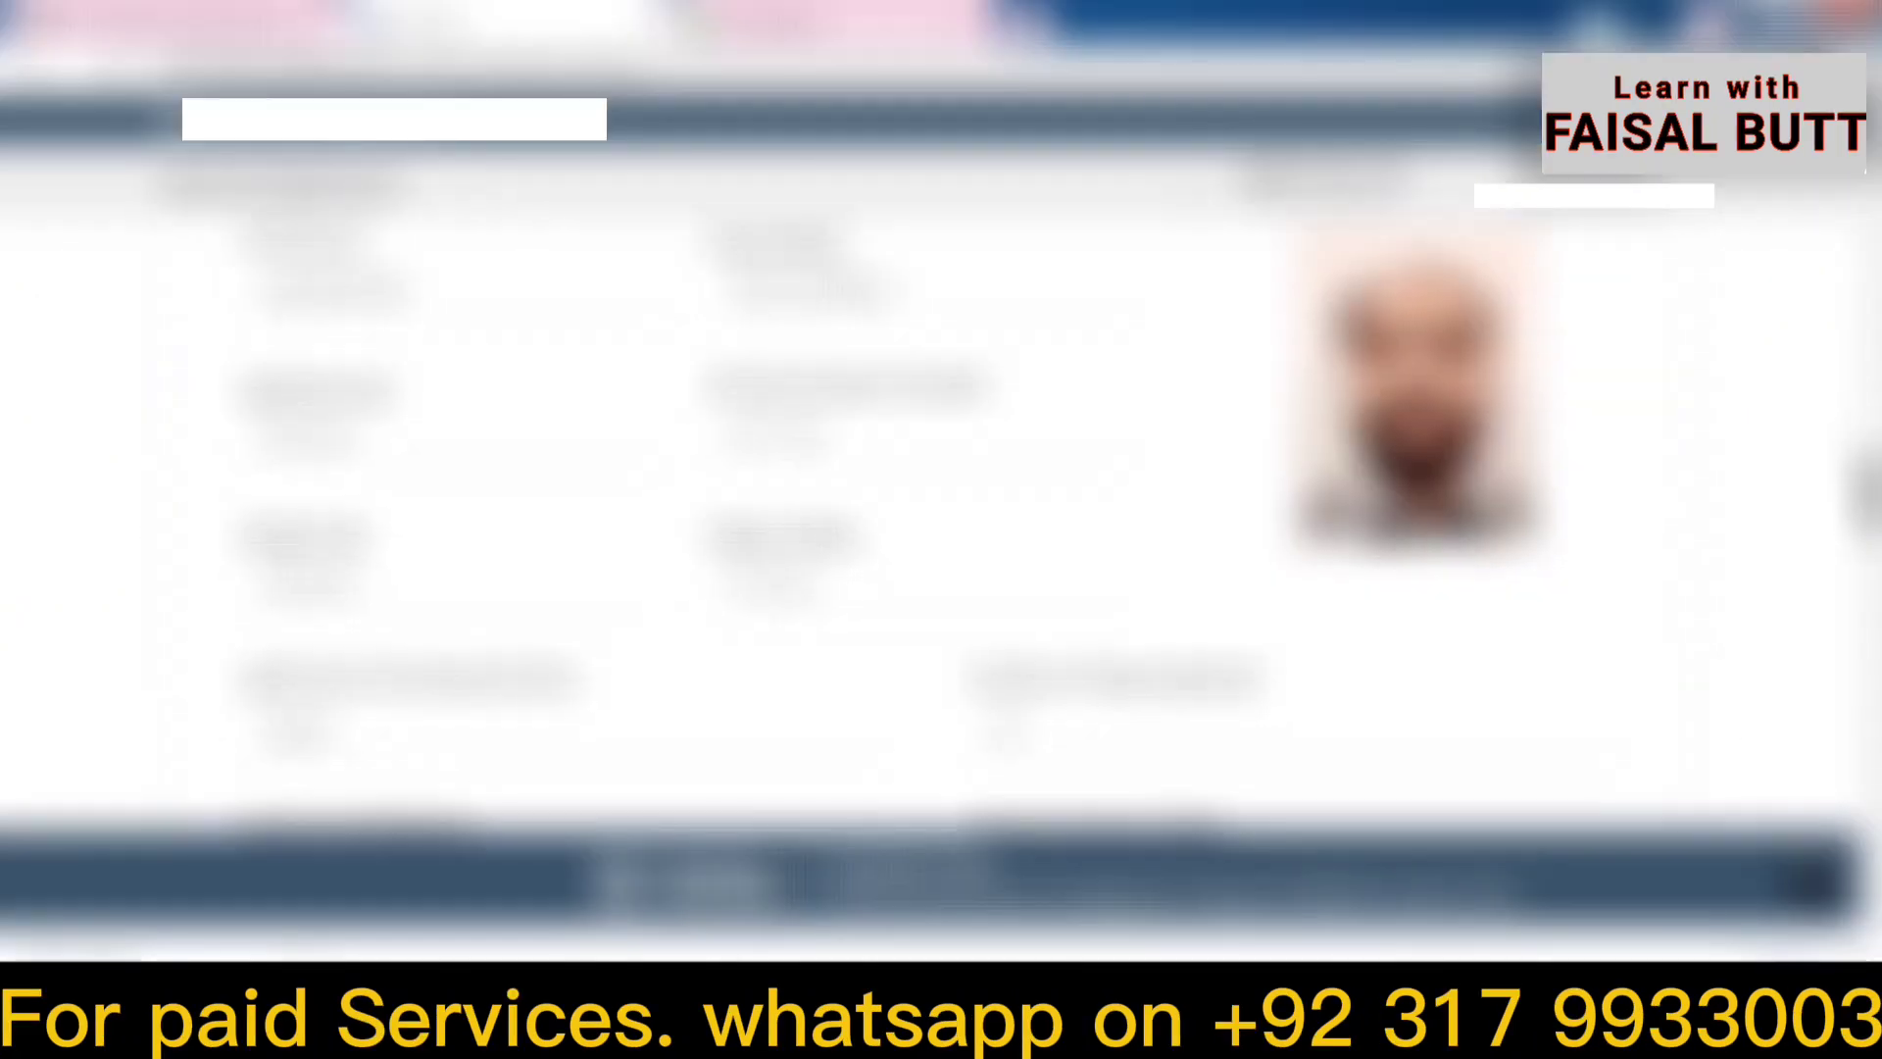
pyautogui.scroll(-4, 1059, 529)
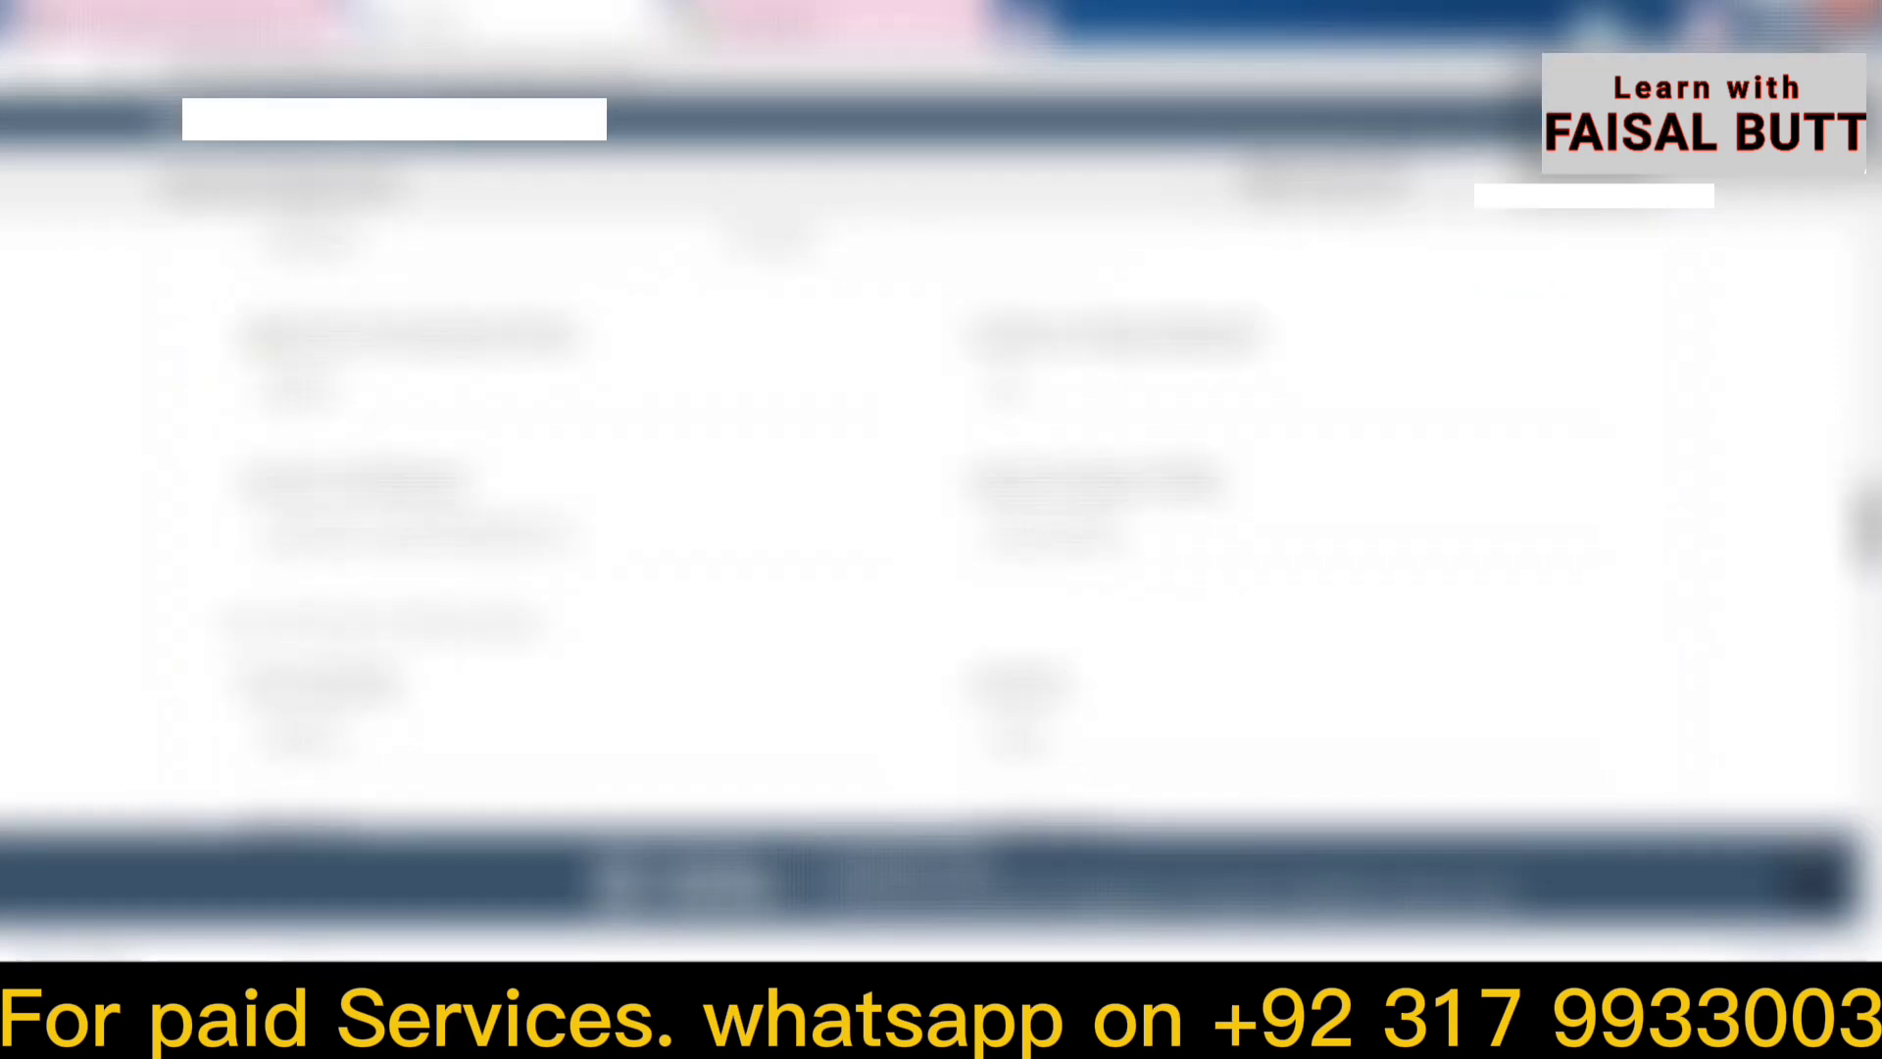
pyautogui.scroll(-3, 941, 529)
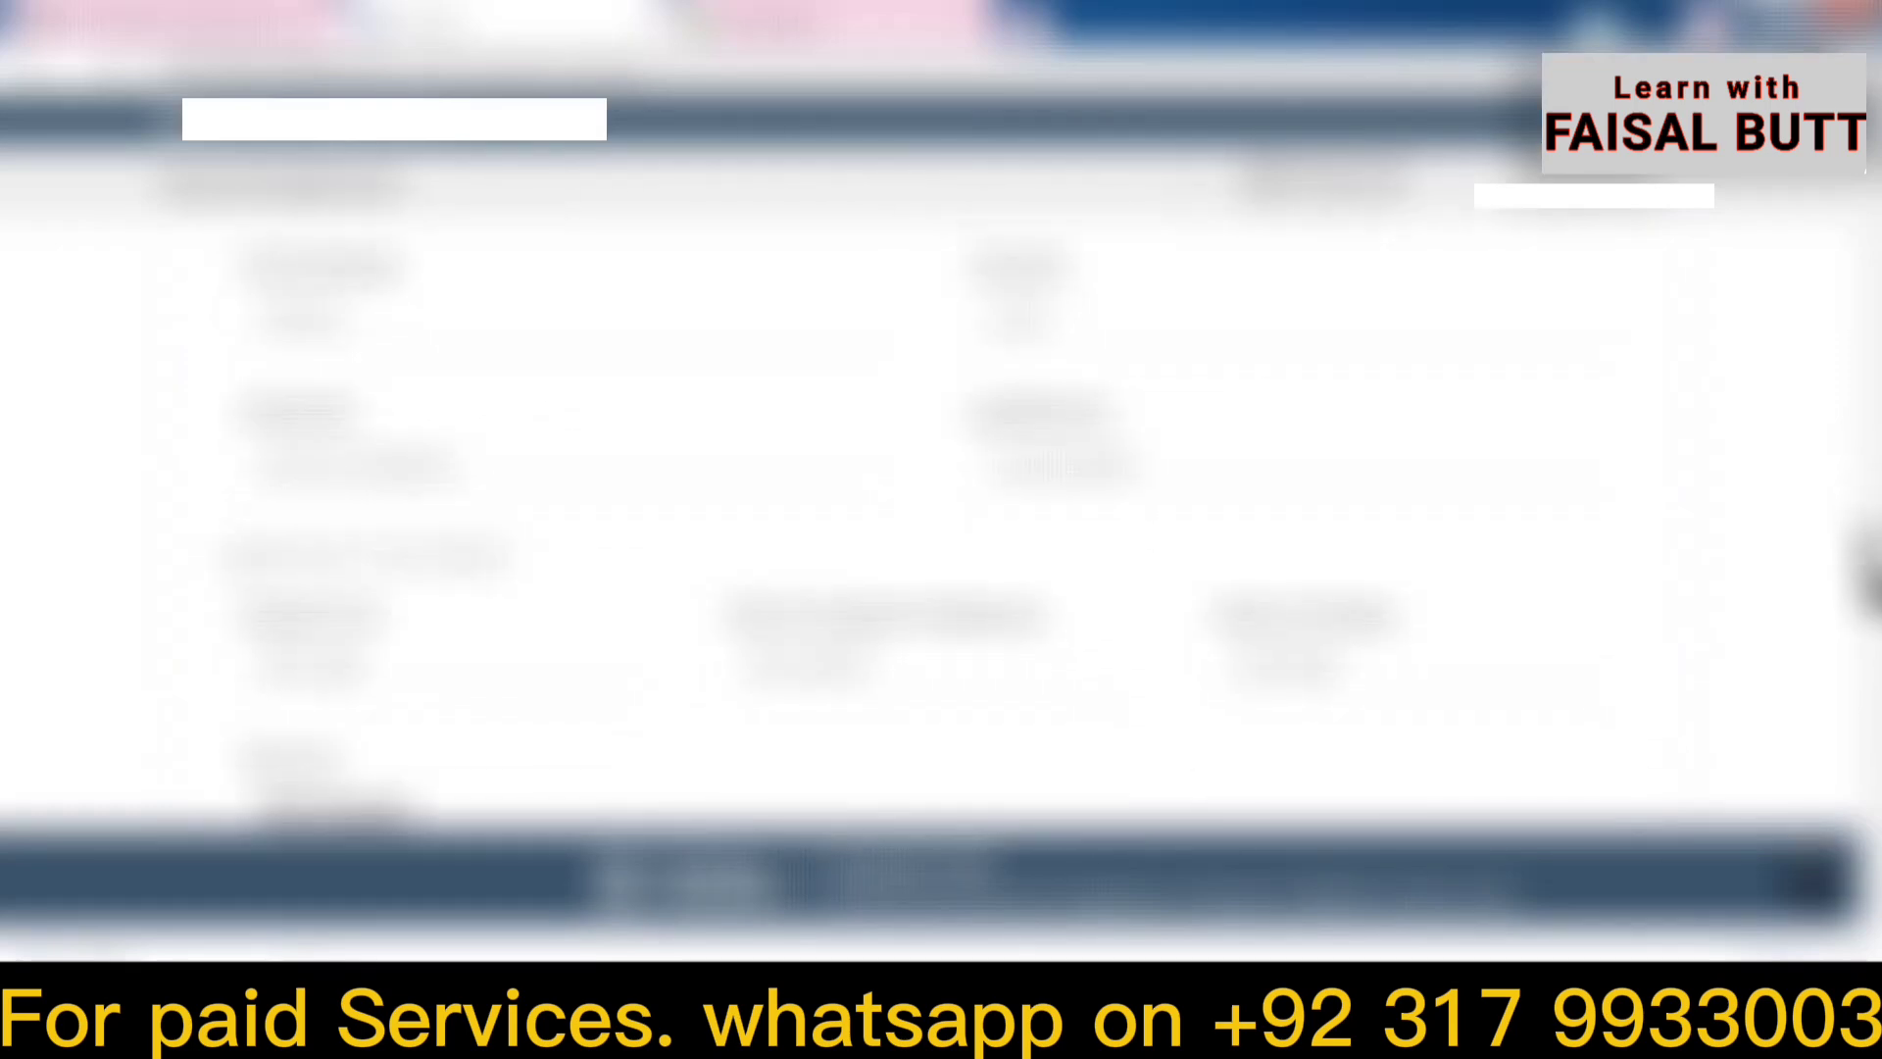
pyautogui.scroll(-2, 941, 530)
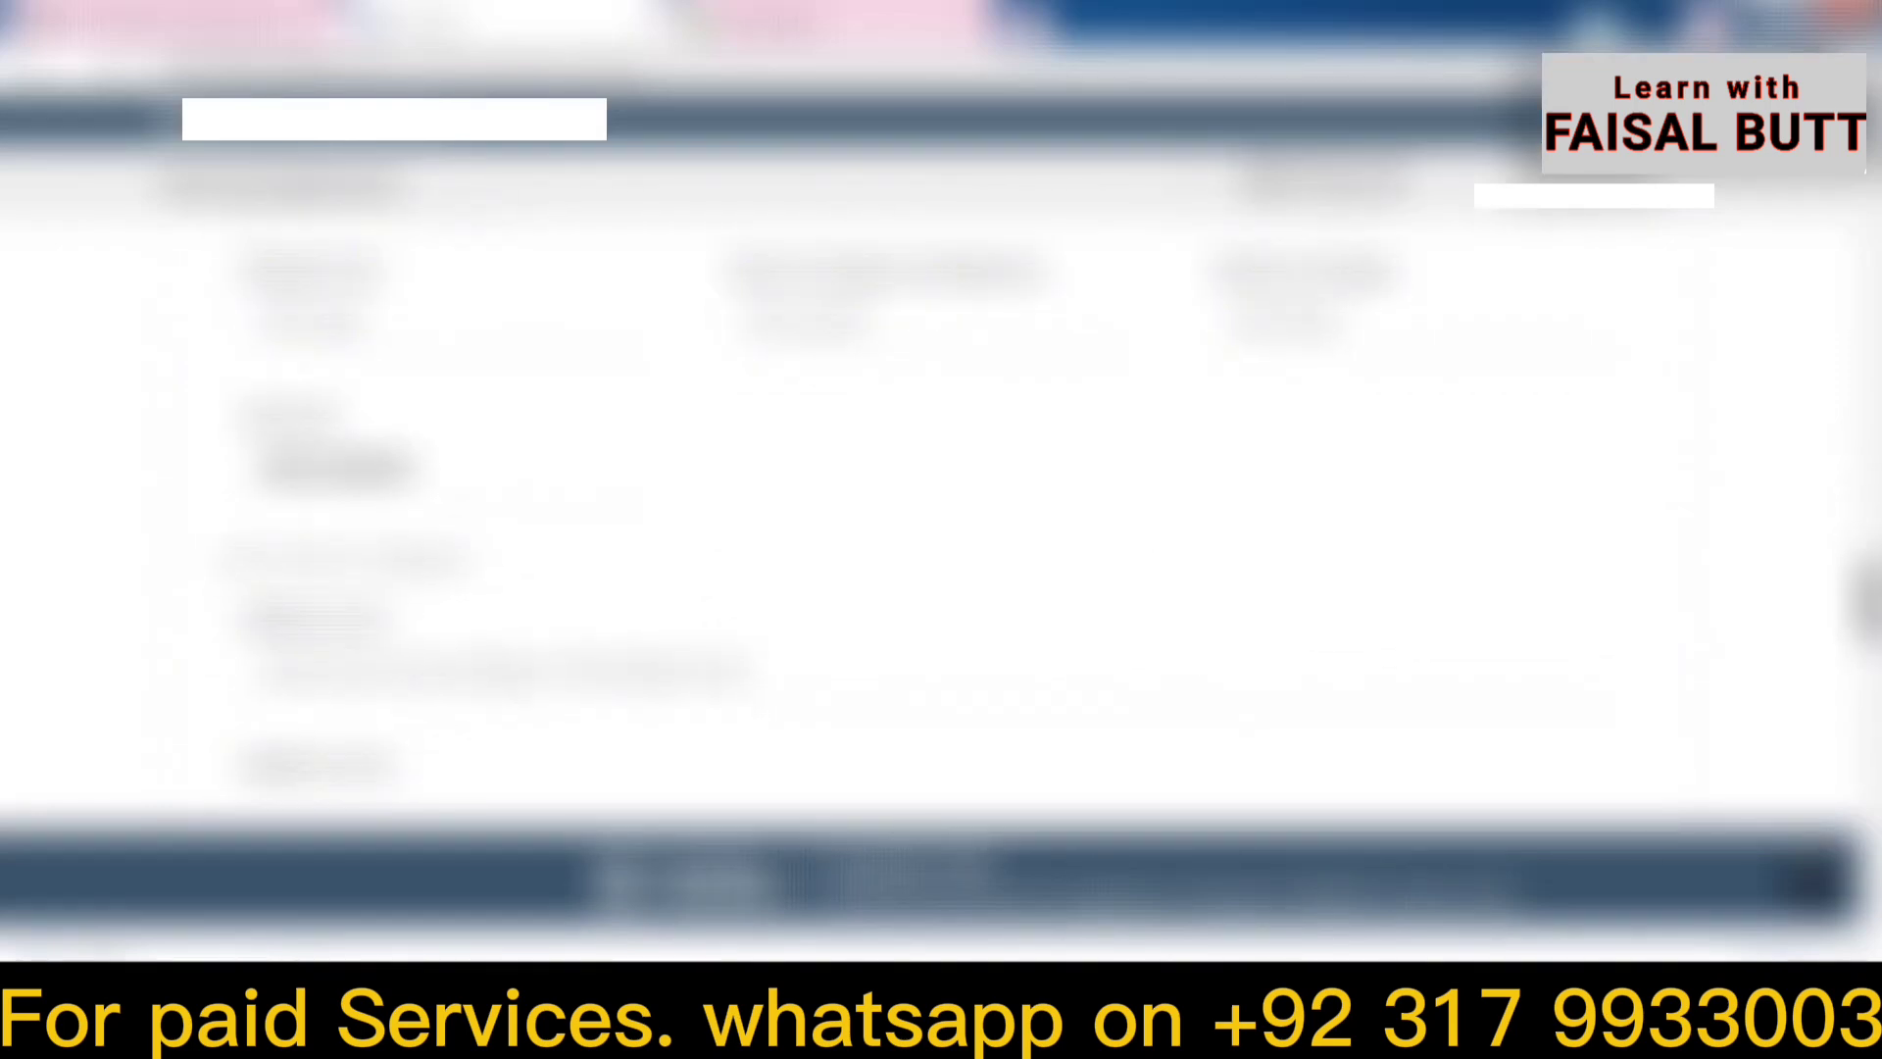
pyautogui.scroll(-2, 941, 530)
pyautogui.scroll(-5, 941, 529)
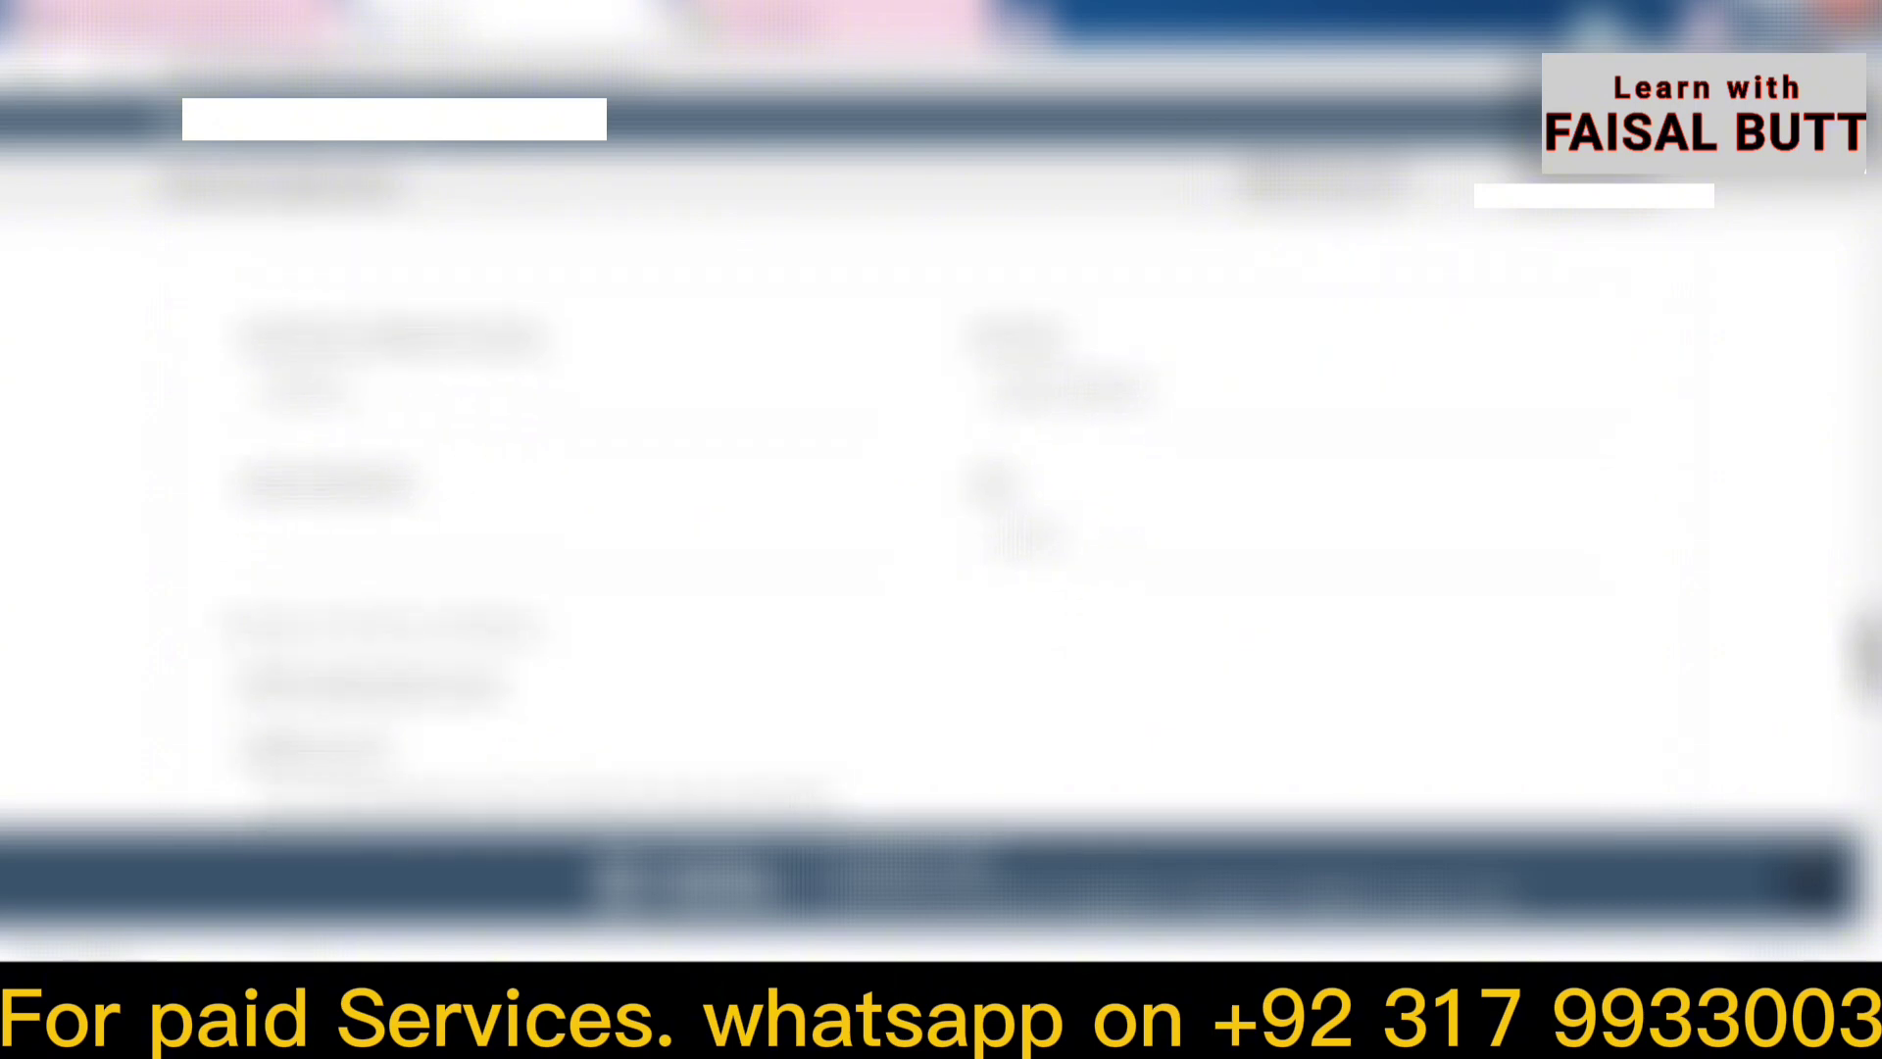
pyautogui.scroll(-5, 941, 530)
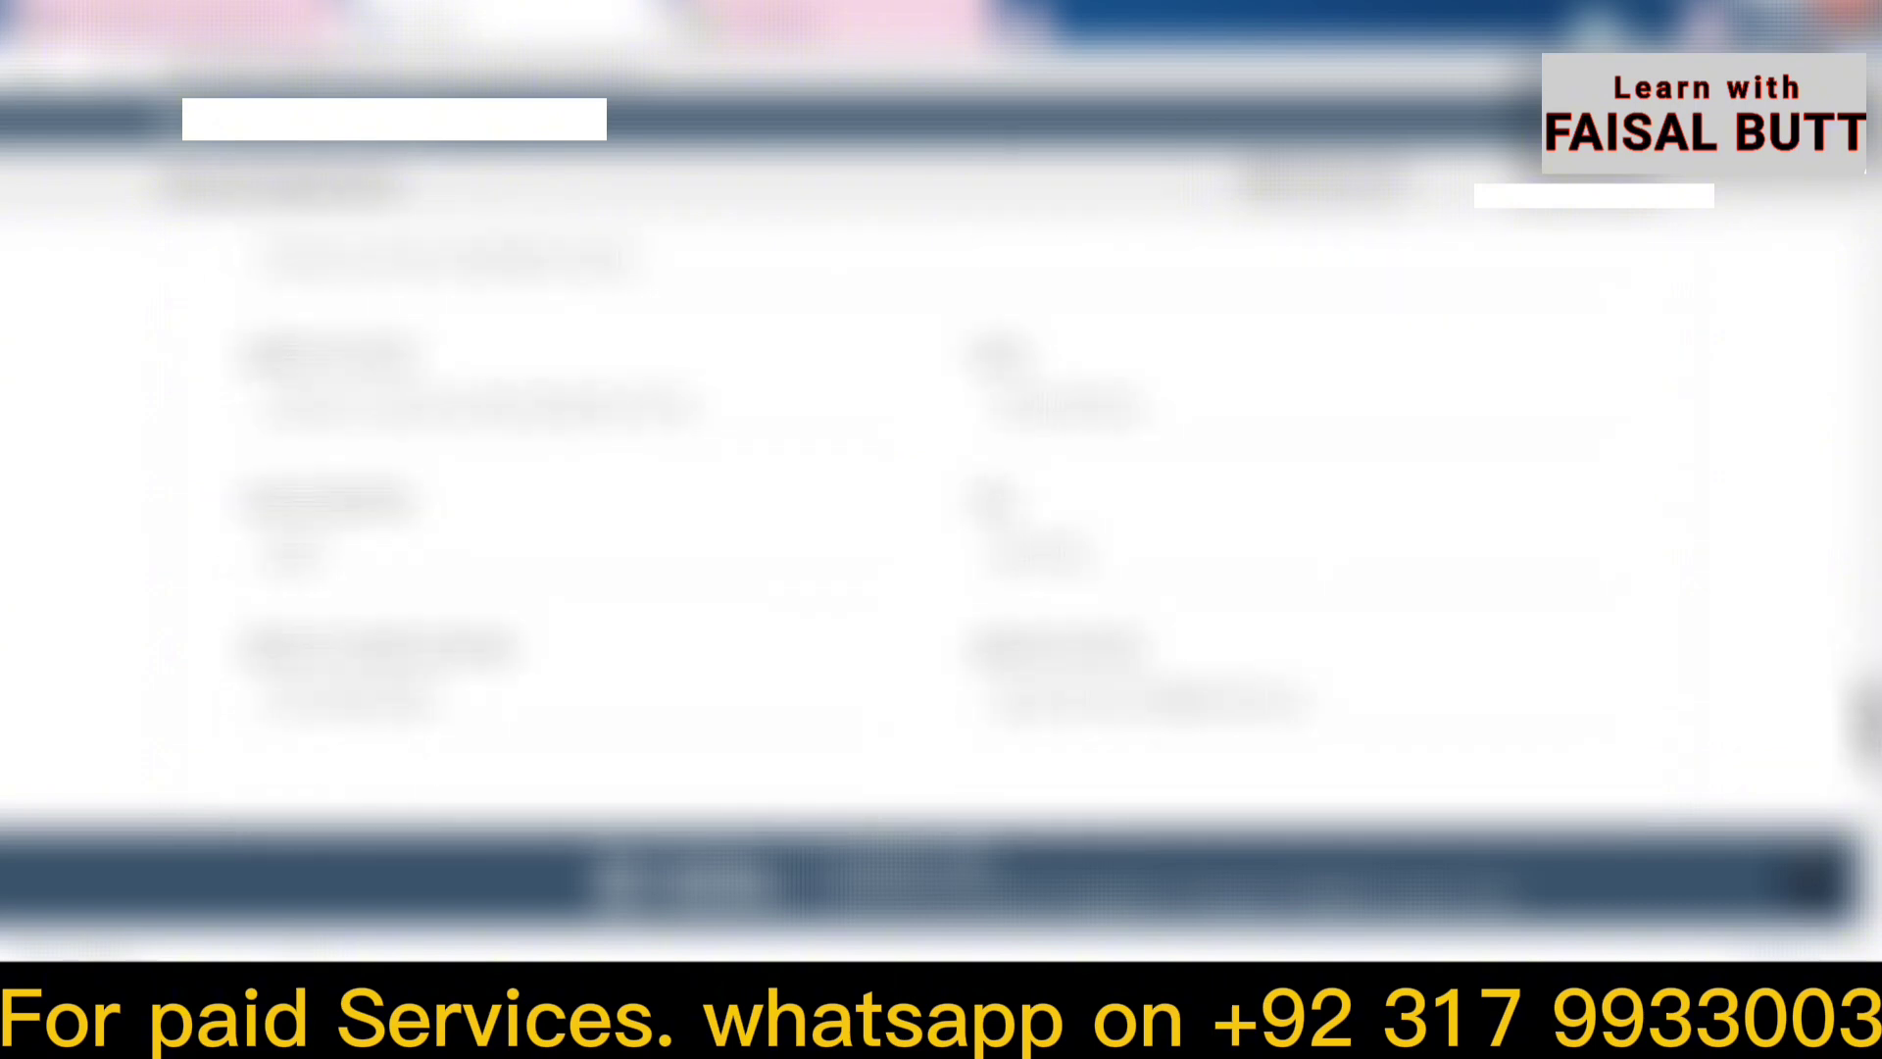
pyautogui.scroll(-5, 941, 529)
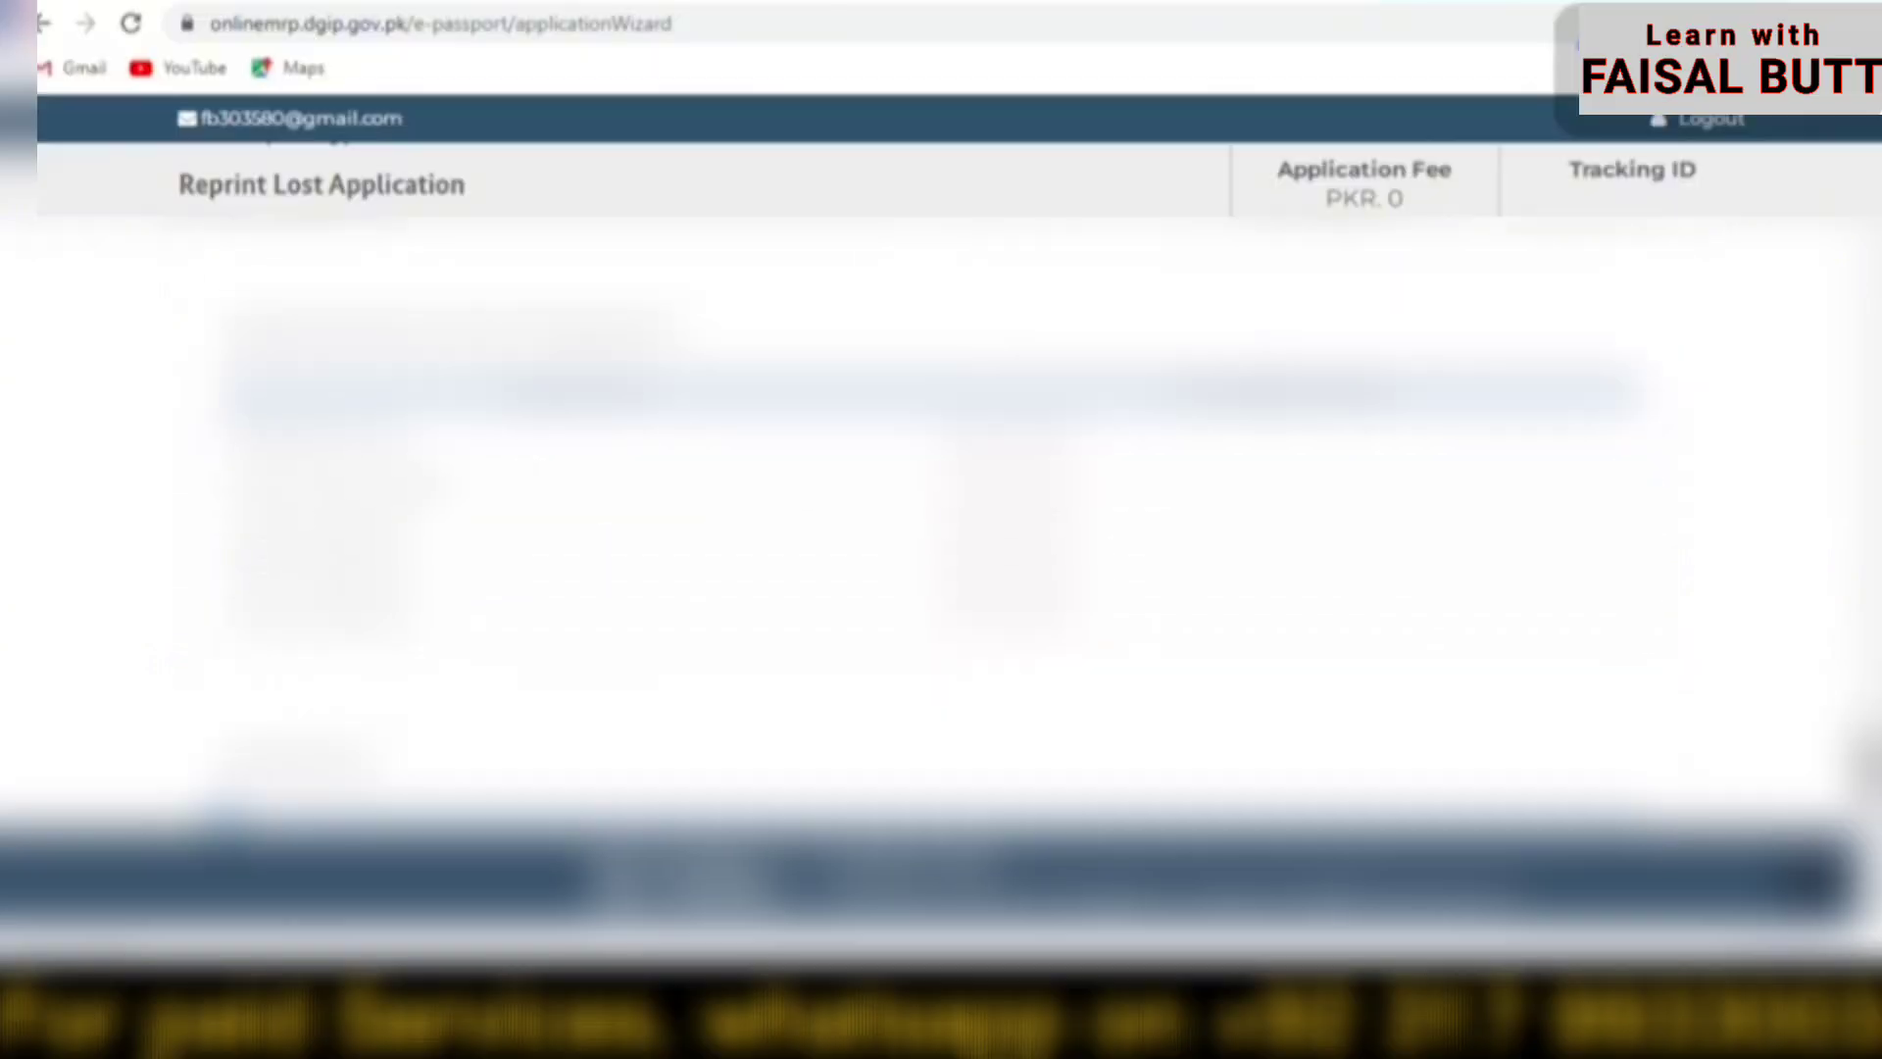
# Step: Read the declarations at the end of the information review, through to the save and payment options
pyautogui.scroll(-5, 942, 530)
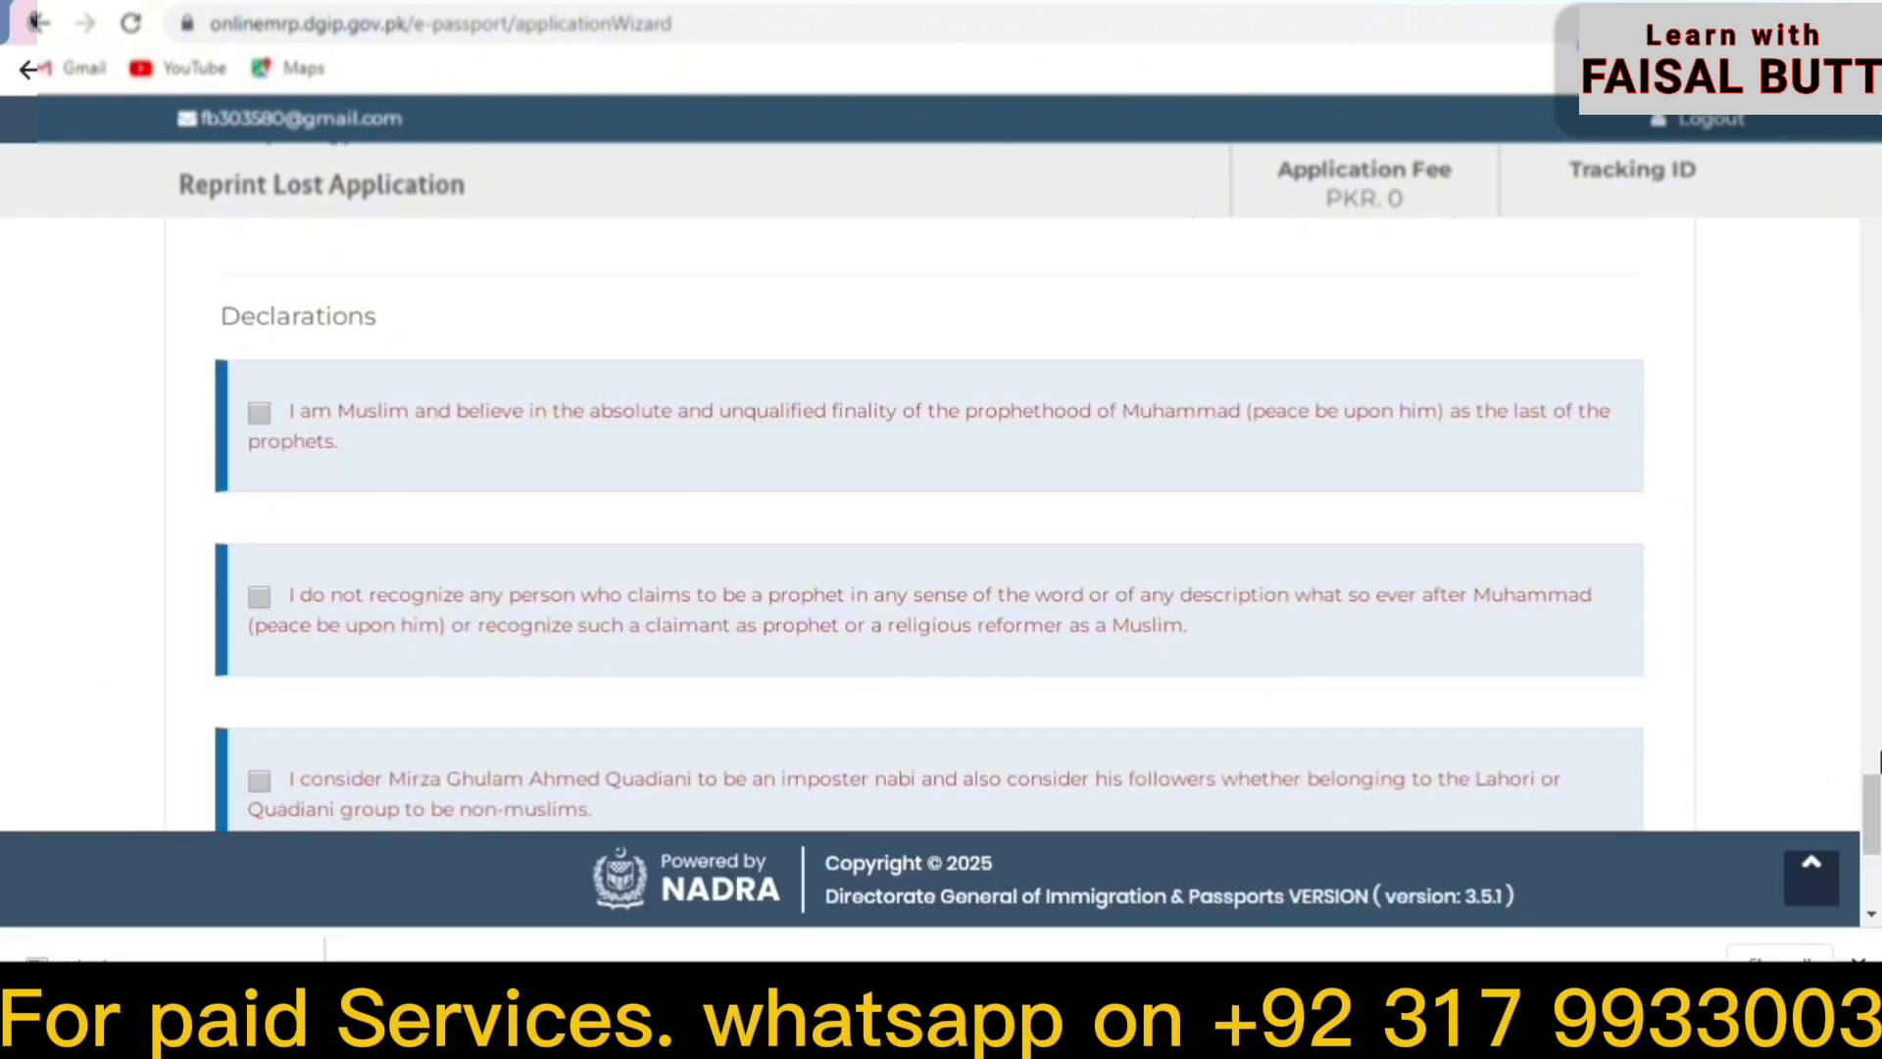
pyautogui.moveTo(1878, 804); pyautogui.dragTo(1878, 807)
pyautogui.scroll(-3, 1878, 813)
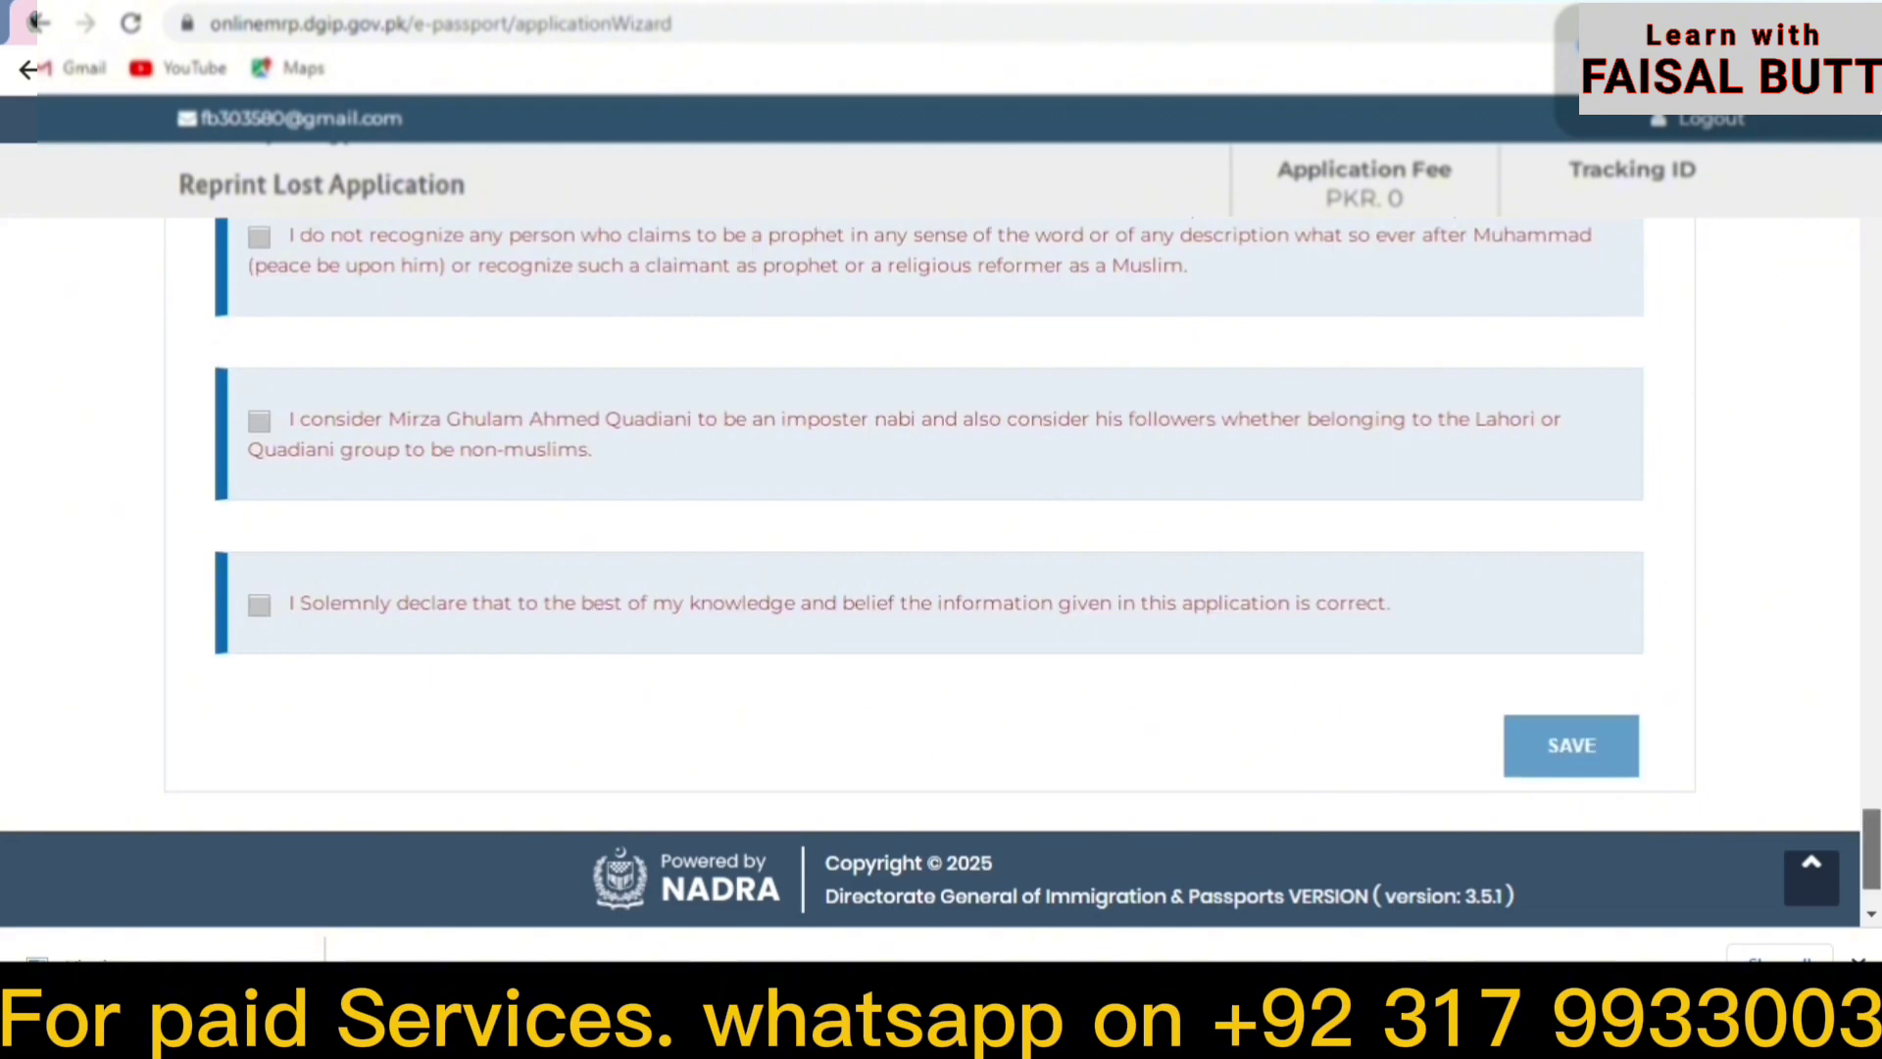
pyautogui.scroll(-1, 1878, 814)
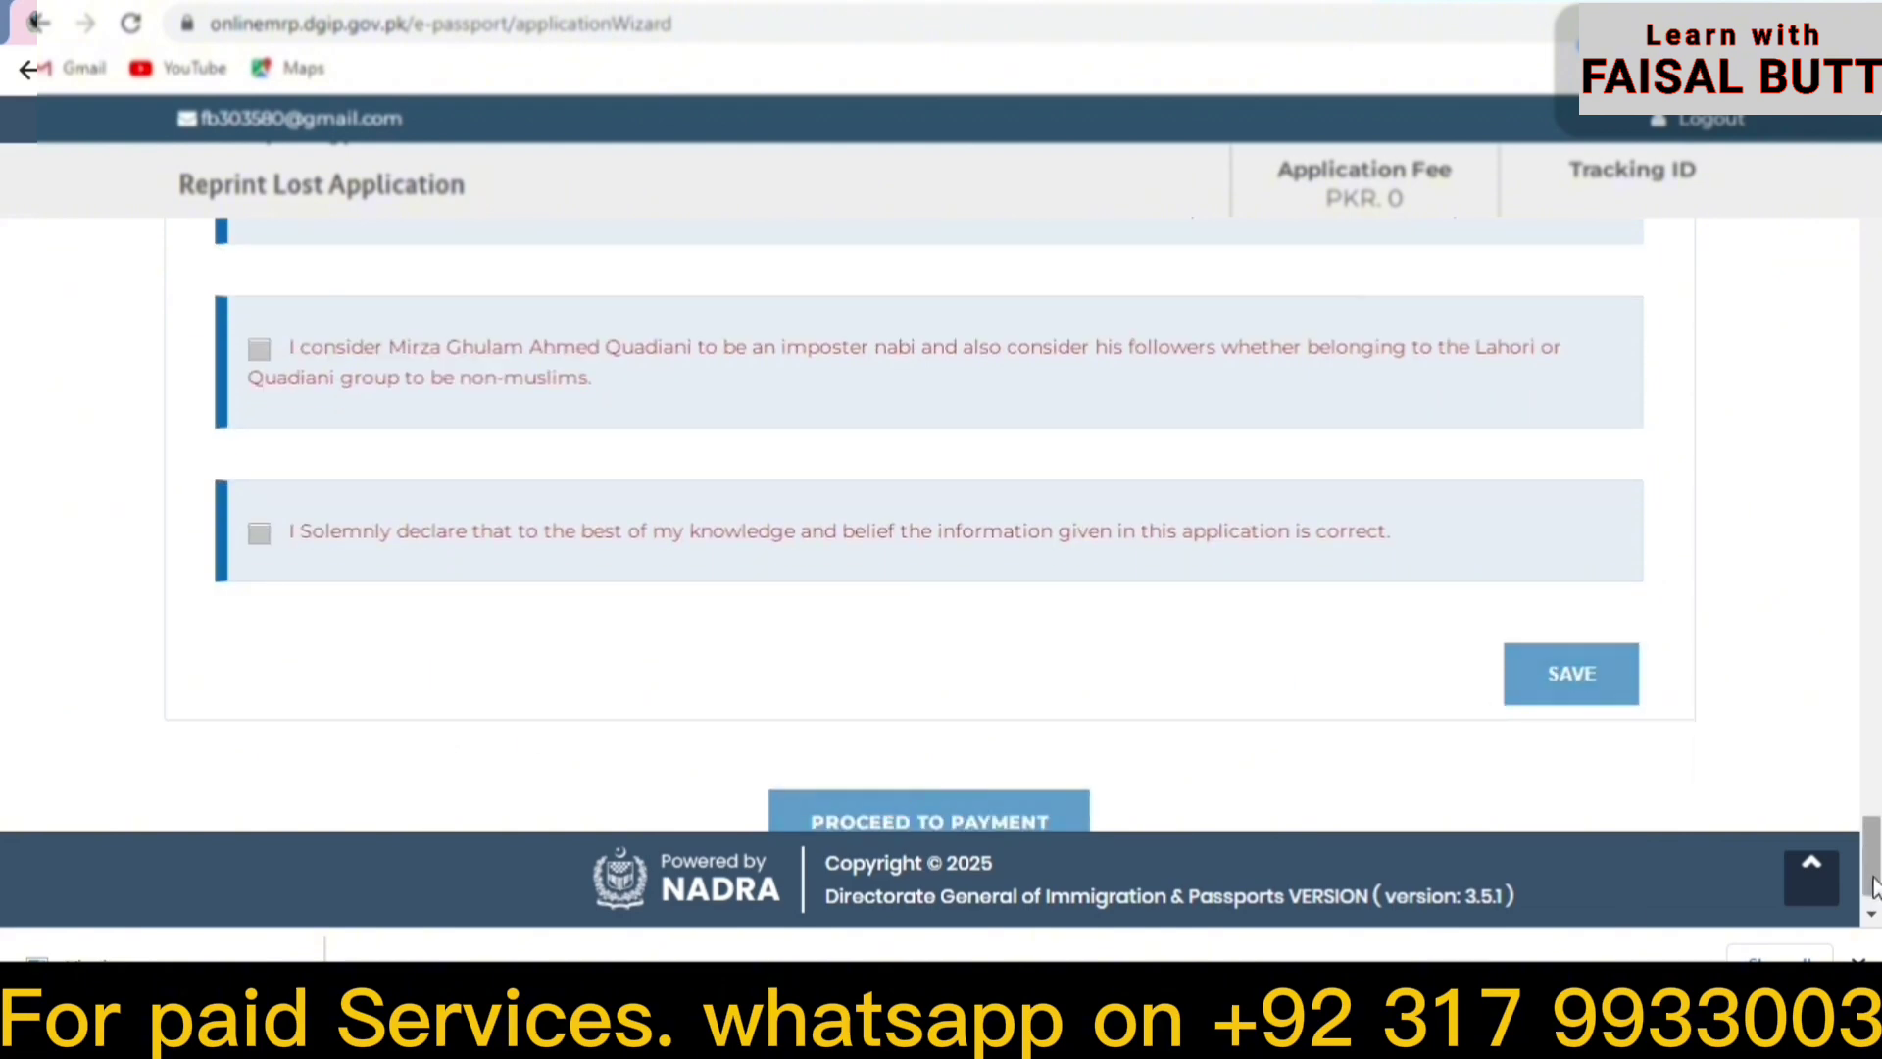
pyautogui.scroll(-1, 884, 780)
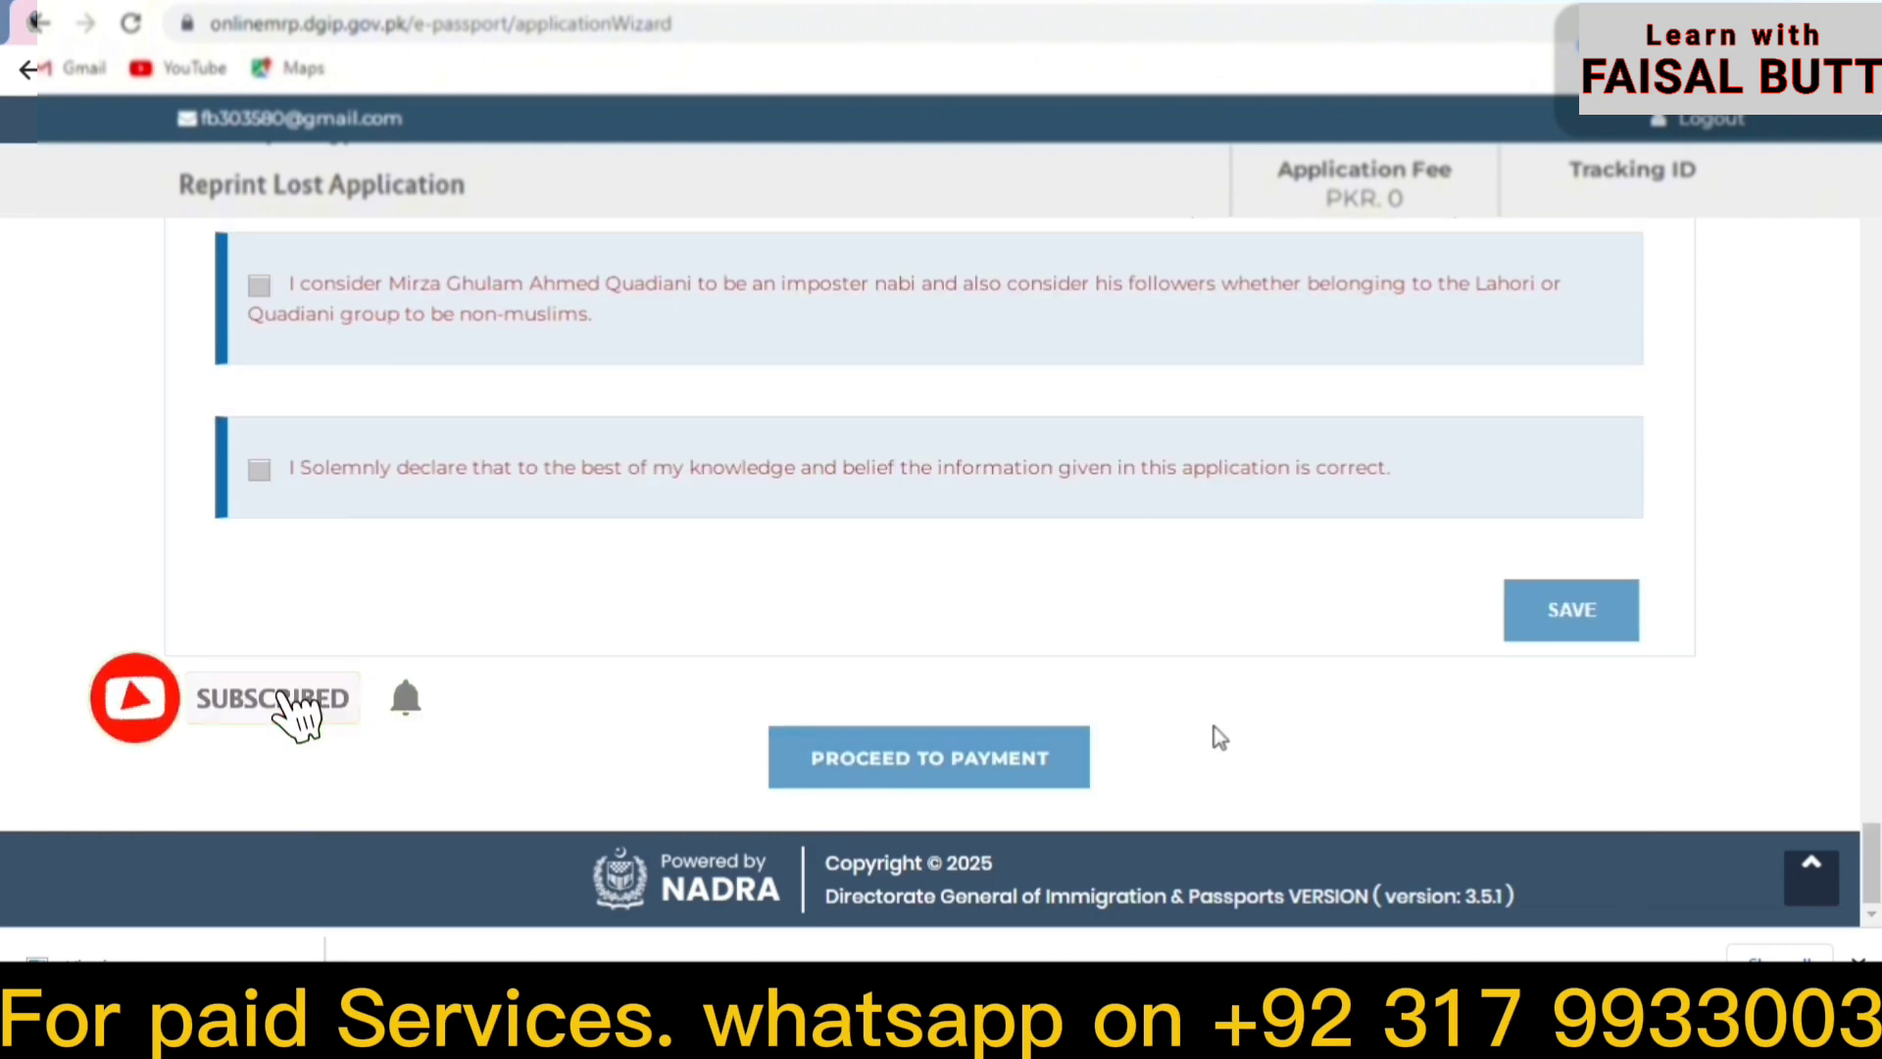